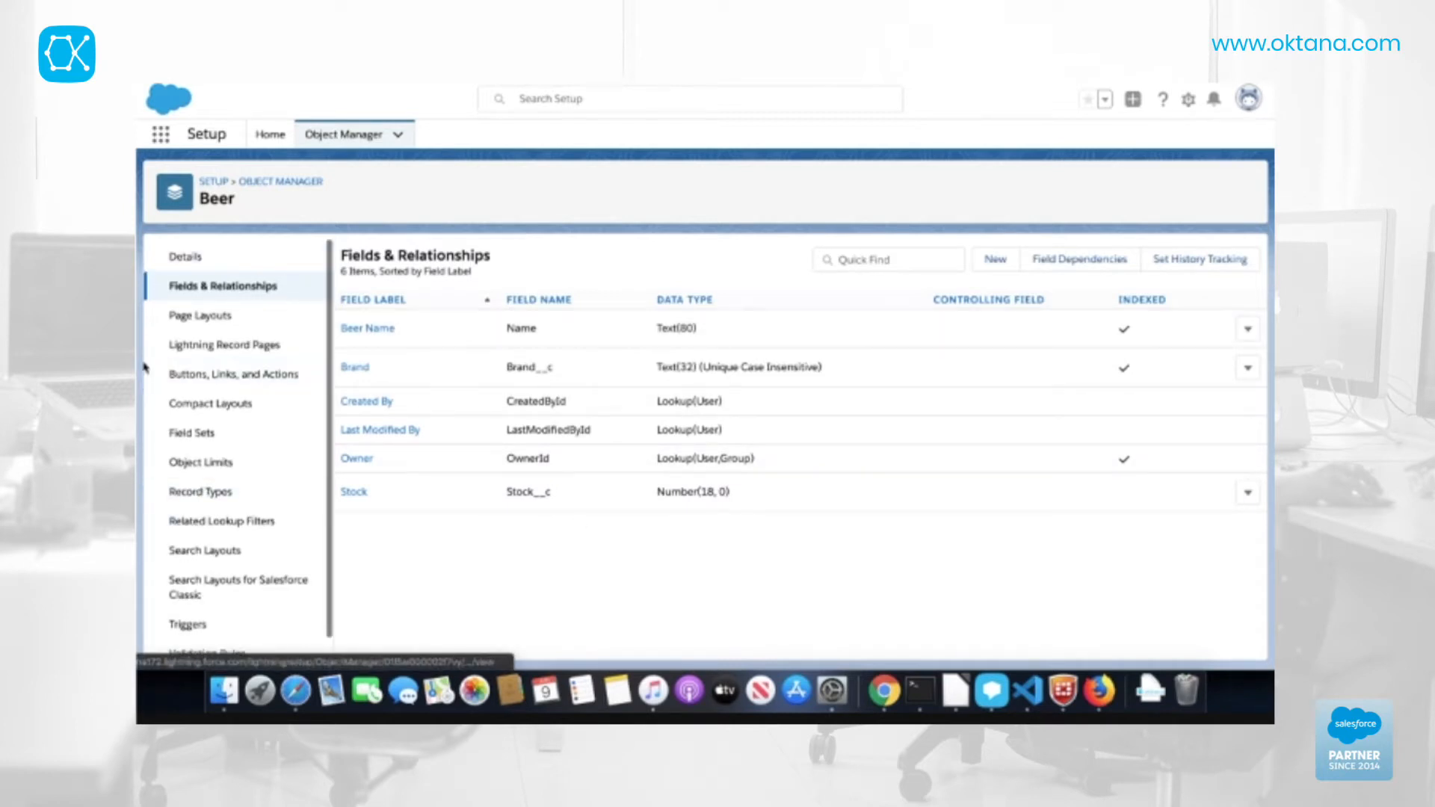
Step: Return to the Object Manager list and open the Contact object
{"action": "scroll", "coordinate": [232, 261], "scroll_direction": "down", "scroll_amount": 1}
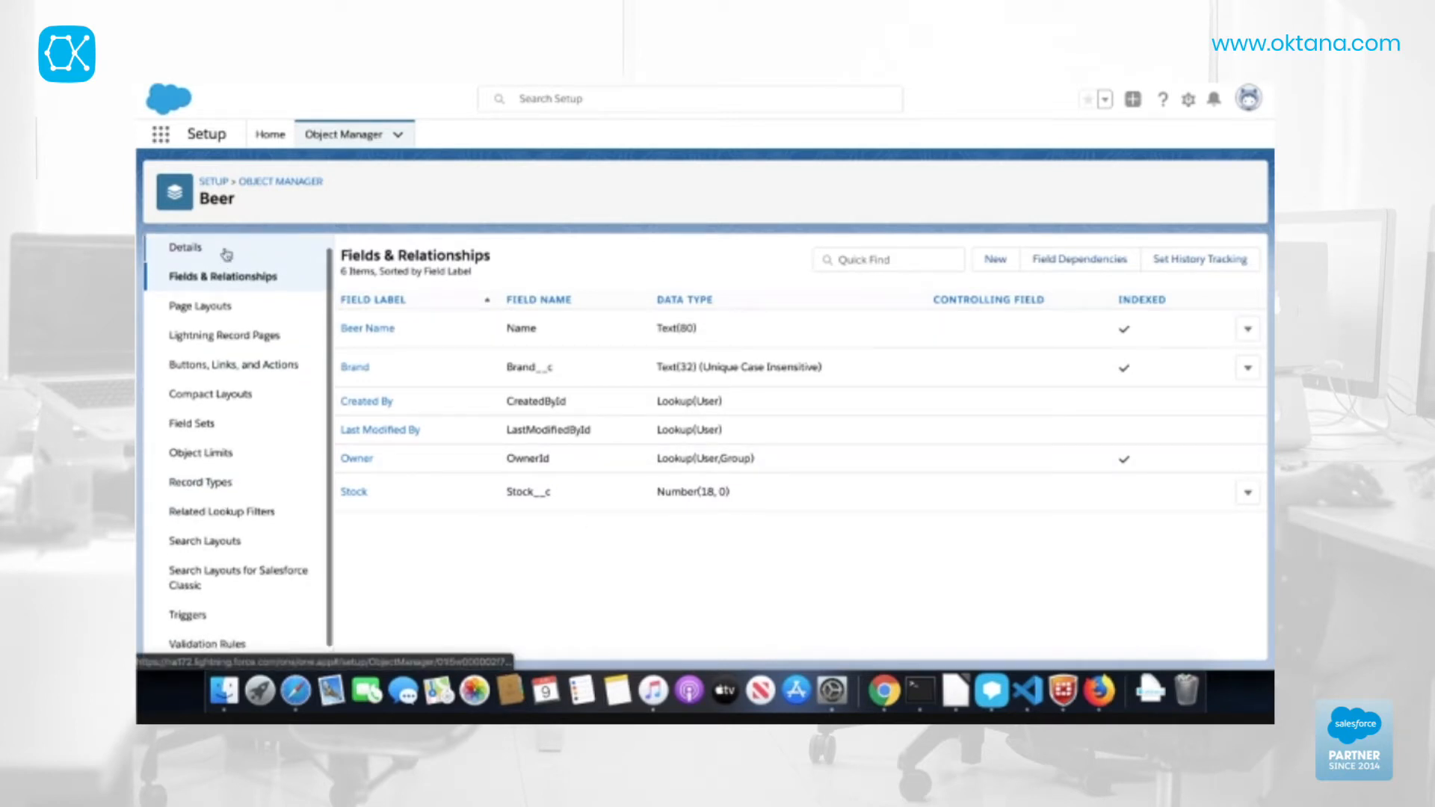
{"action": "left_click", "coordinate": [257, 182]}
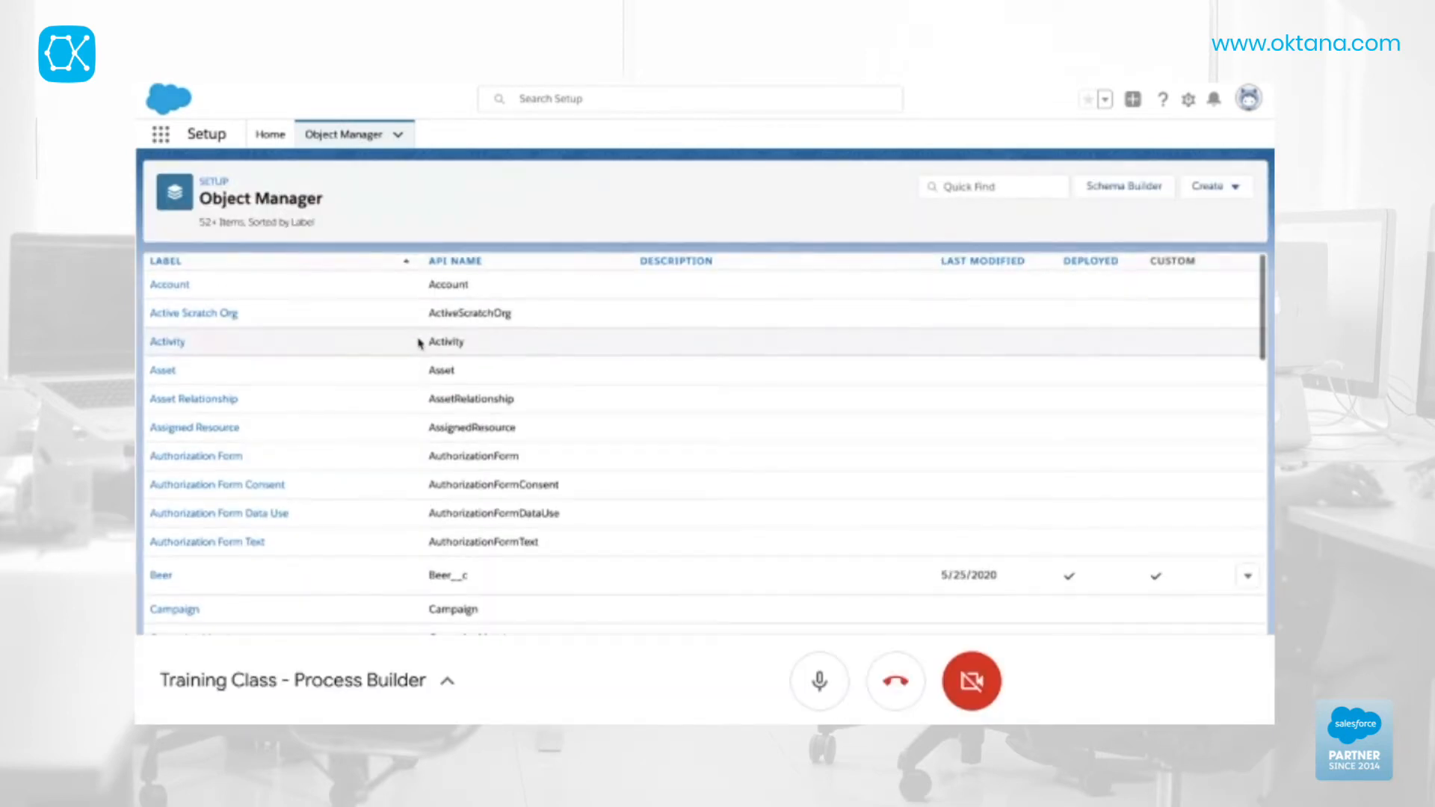
{"action": "scroll", "coordinate": [426, 339], "scroll_direction": "down", "scroll_amount": 4}
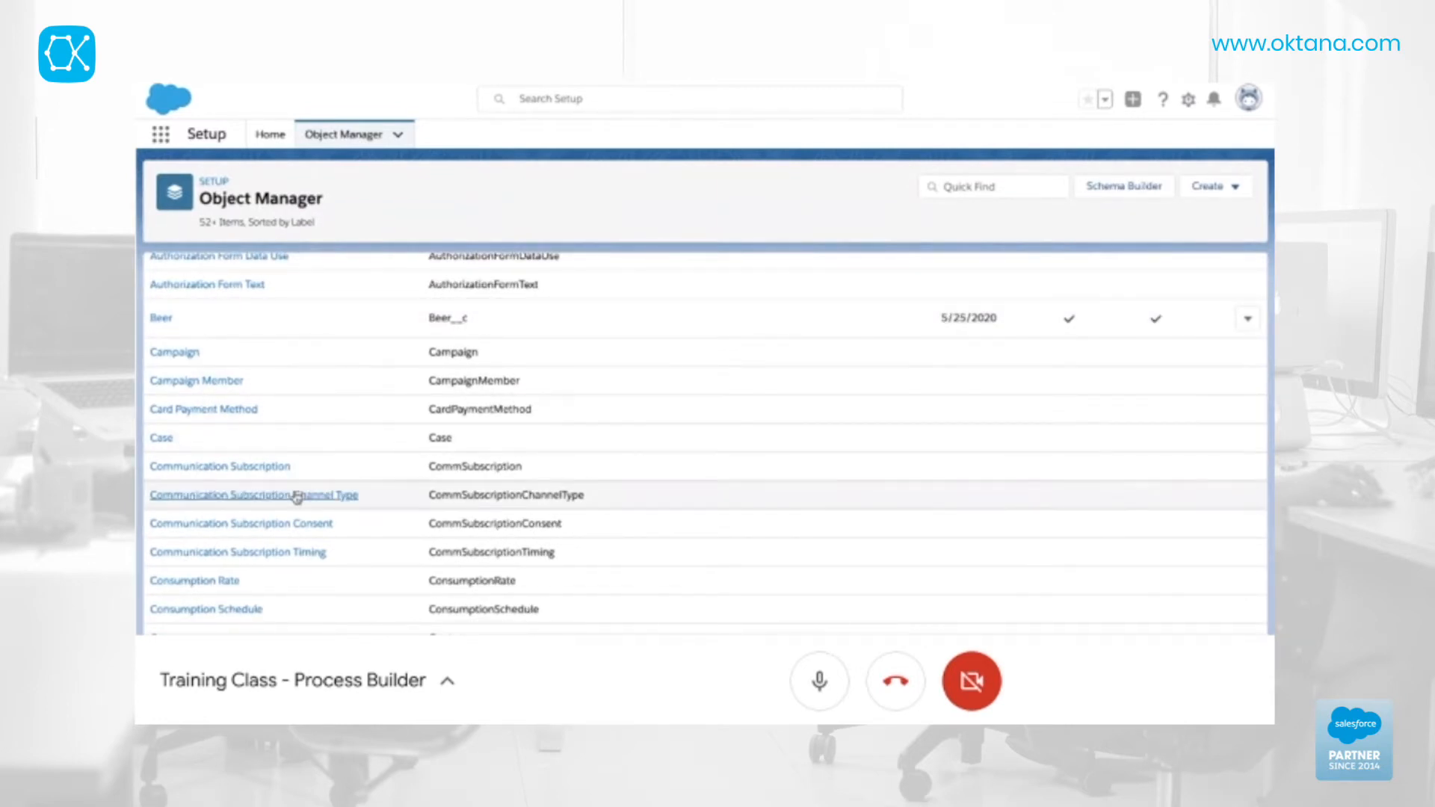
{"action": "scroll", "coordinate": [294, 494], "scroll_direction": "down", "scroll_amount": 2}
{"action": "left_click", "coordinate": [173, 486]}
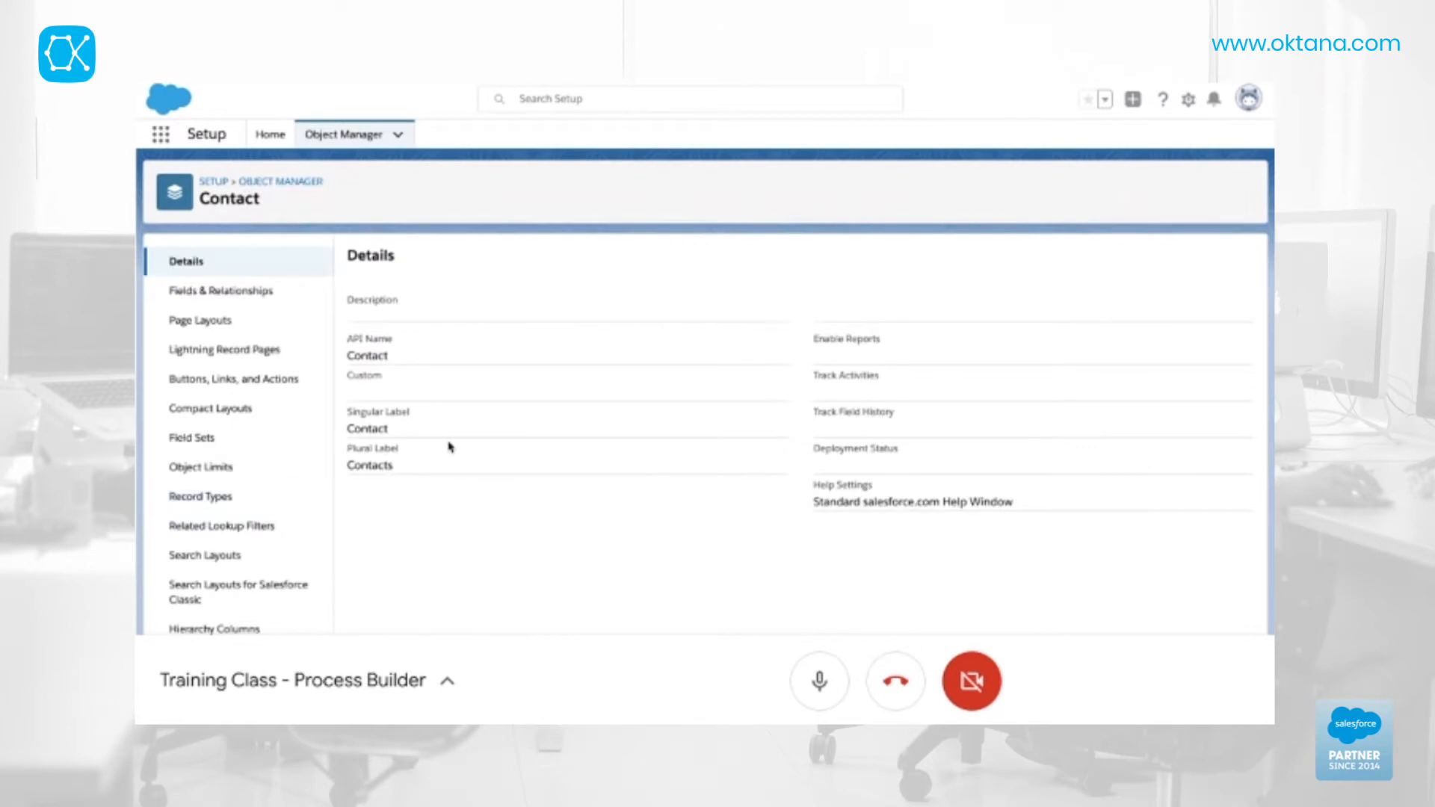
Step: Examine the Contact object's fields and relationships, including their field names and data types
{"action": "left_click", "coordinate": [278, 294]}
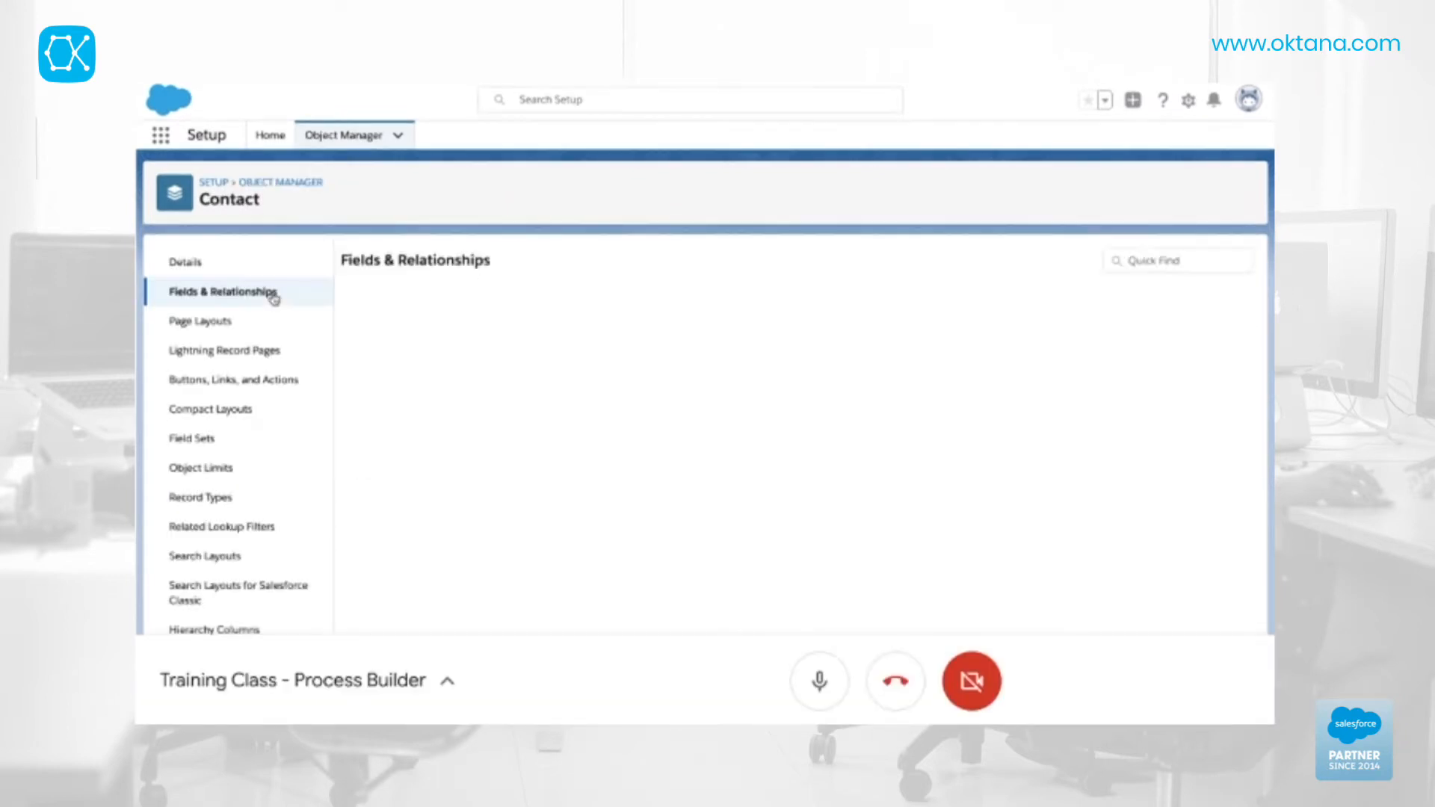
{"action": "scroll", "coordinate": [563, 431], "scroll_direction": "down", "scroll_amount": 6}
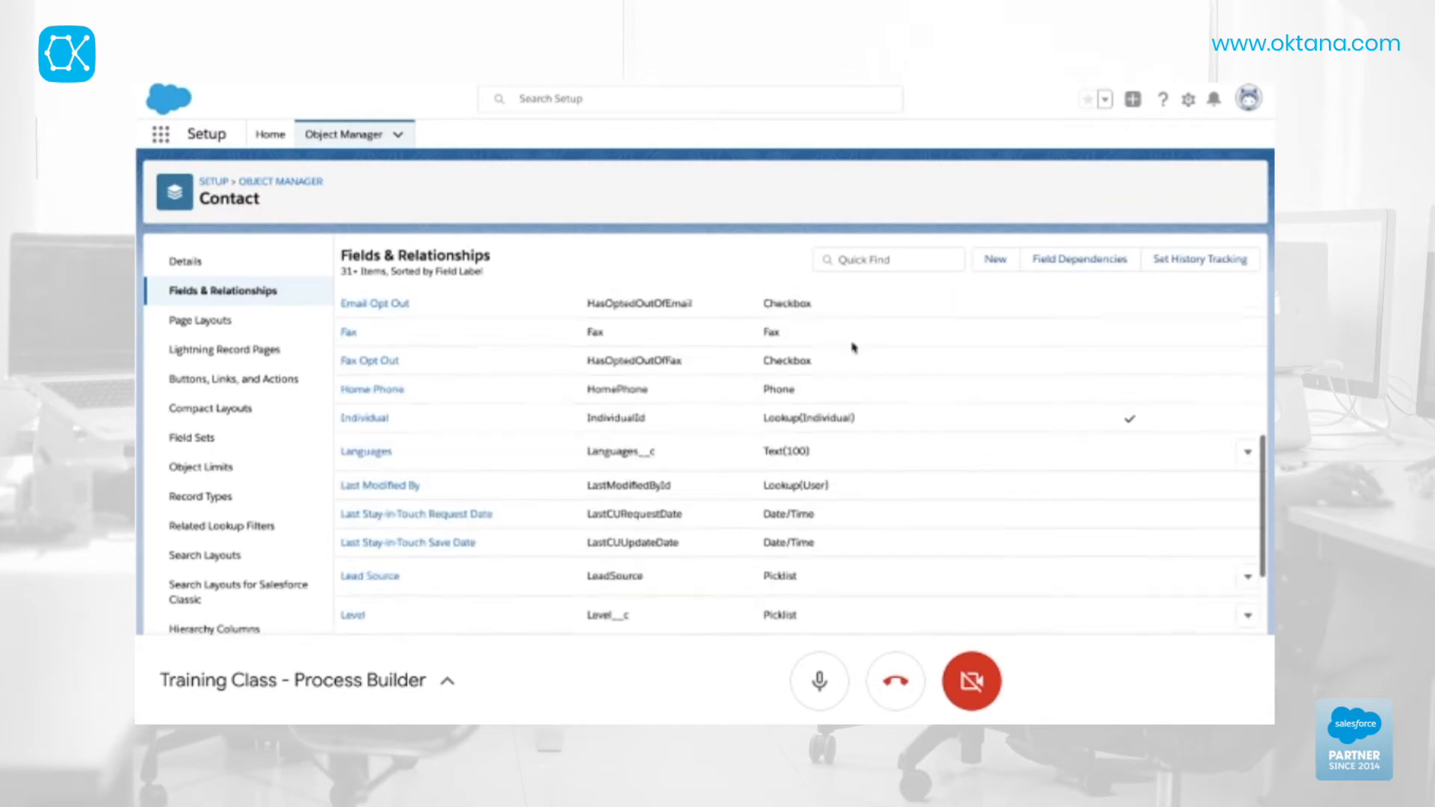
{"action": "scroll", "coordinate": [564, 431], "scroll_direction": "down", "scroll_amount": 5}
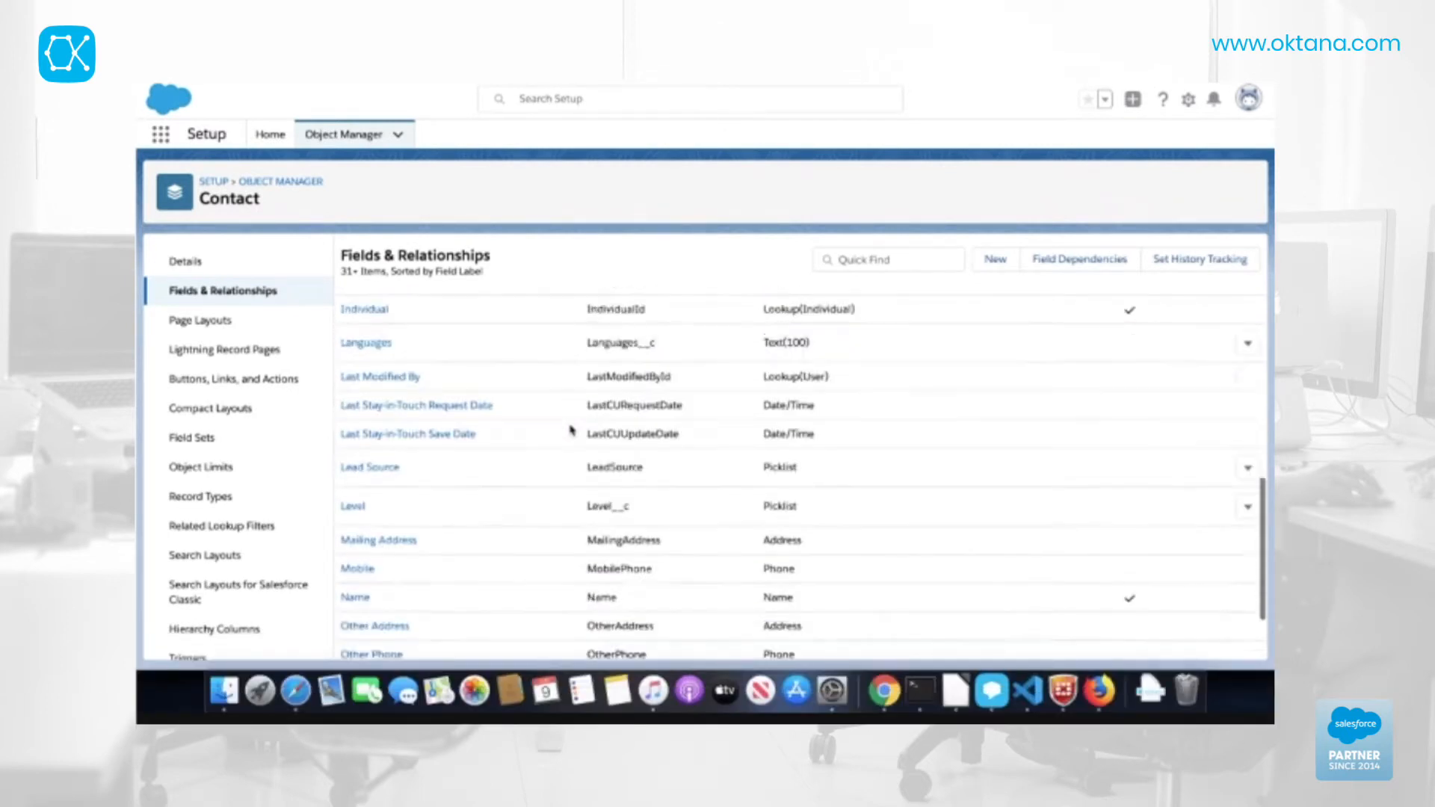
{"action": "scroll", "coordinate": [572, 431], "scroll_direction": "down", "scroll_amount": 1}
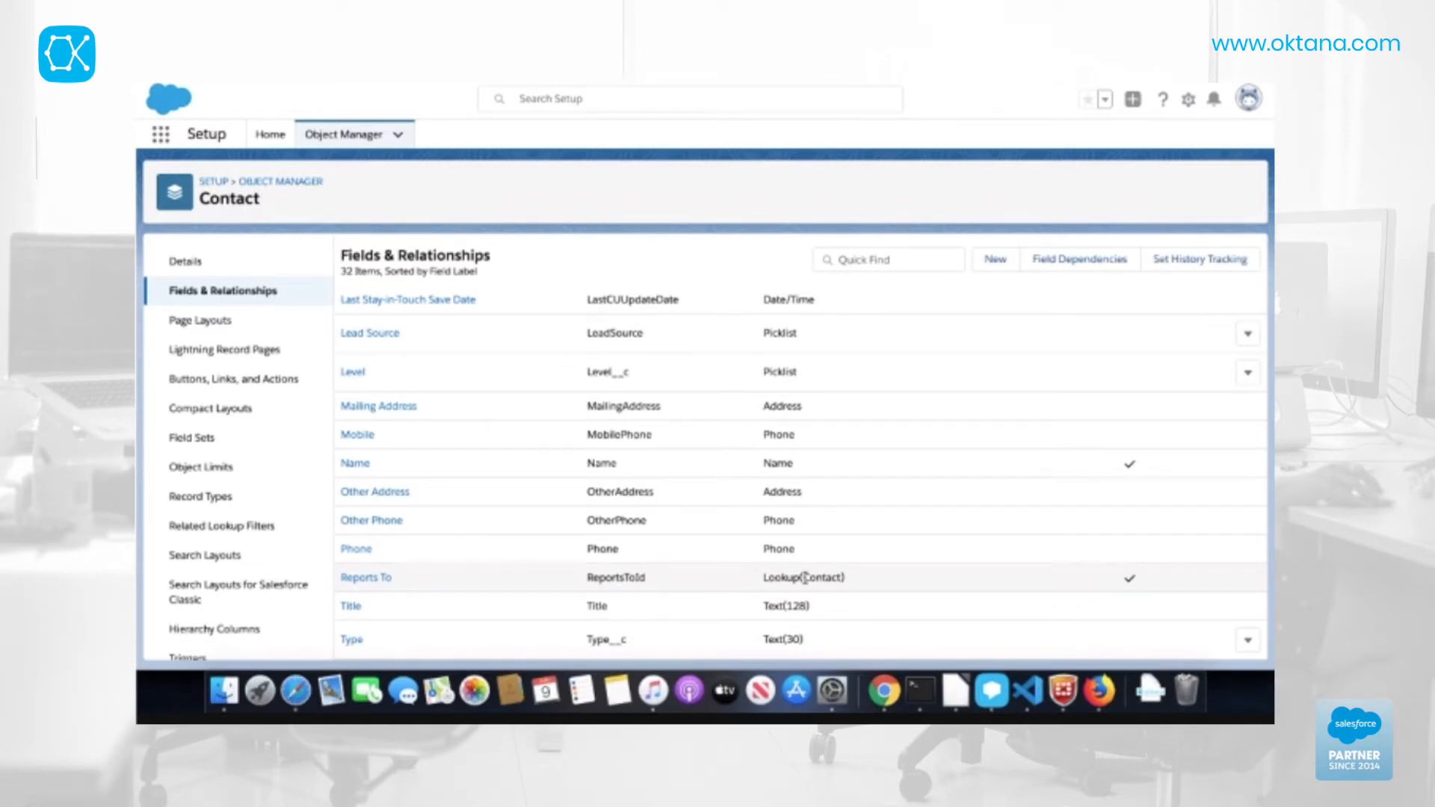
{"action": "scroll", "coordinate": [810, 594], "scroll_direction": "up", "scroll_amount": 1}
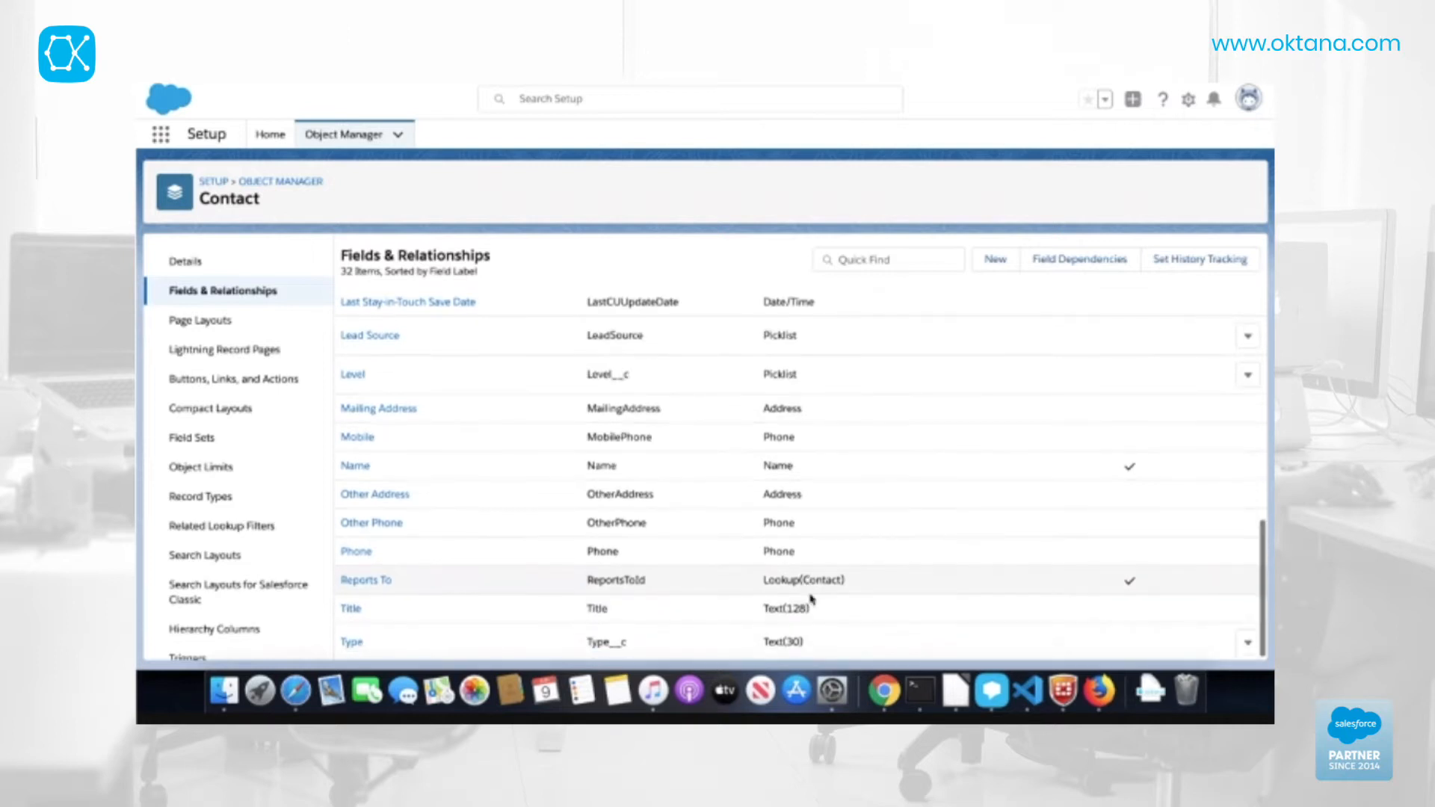
{"action": "scroll", "coordinate": [612, 557], "scroll_direction": "up", "scroll_amount": 1}
{"action": "scroll", "coordinate": [612, 556], "scroll_direction": "up", "scroll_amount": 10}
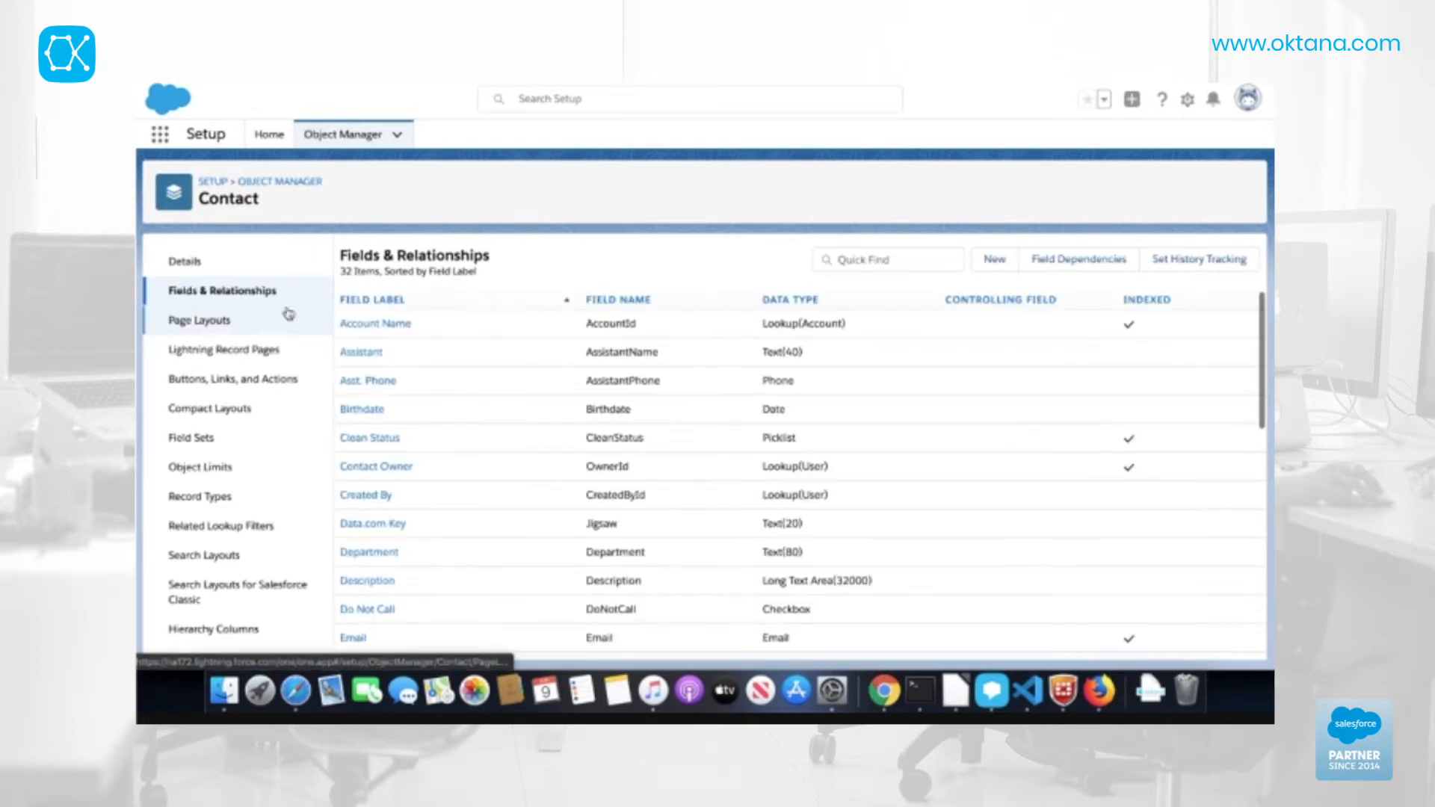
Step: Go to the Setup home page, search for Process Builder and open it
{"action": "left_click", "coordinate": [1188, 100]}
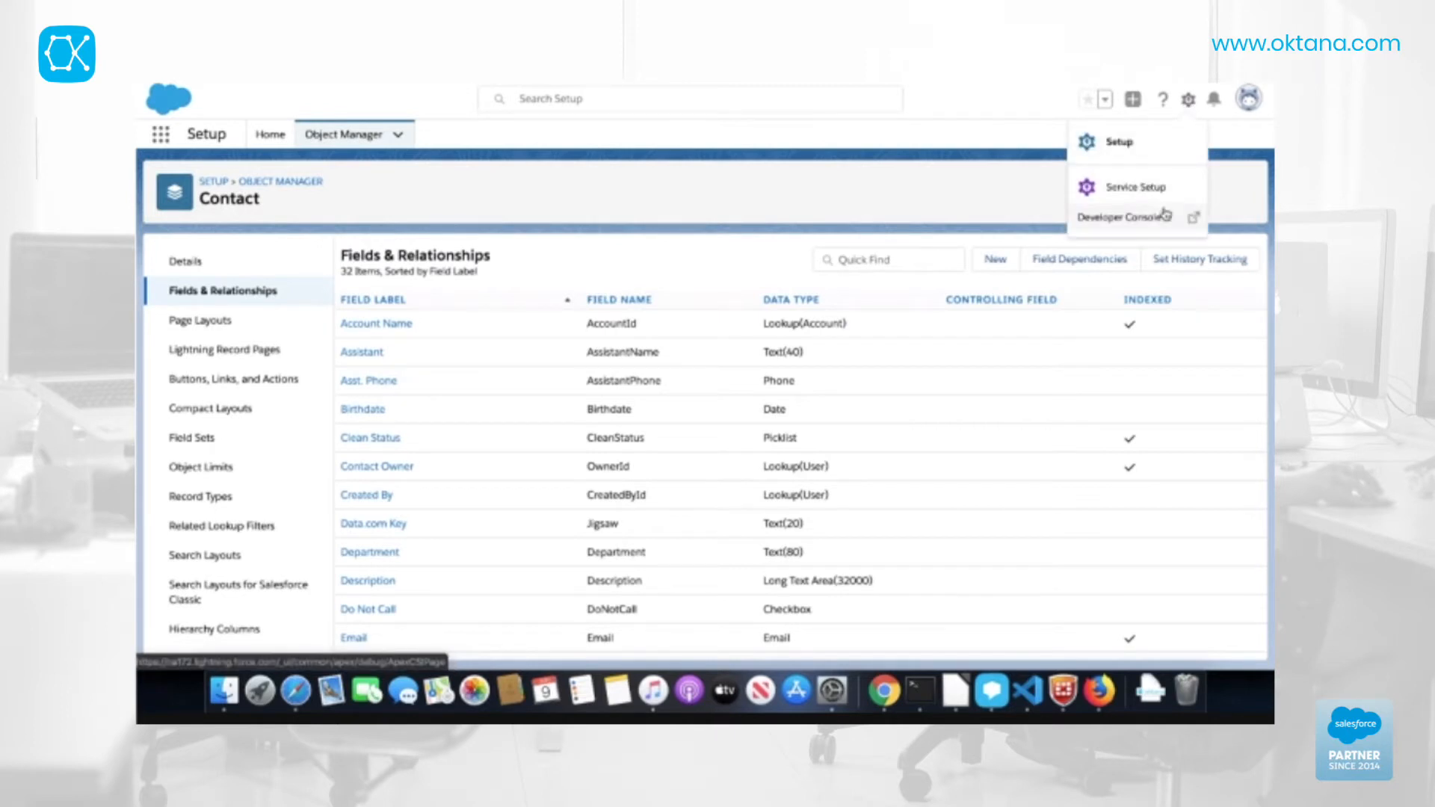
{"action": "left_click", "coordinate": [1154, 149]}
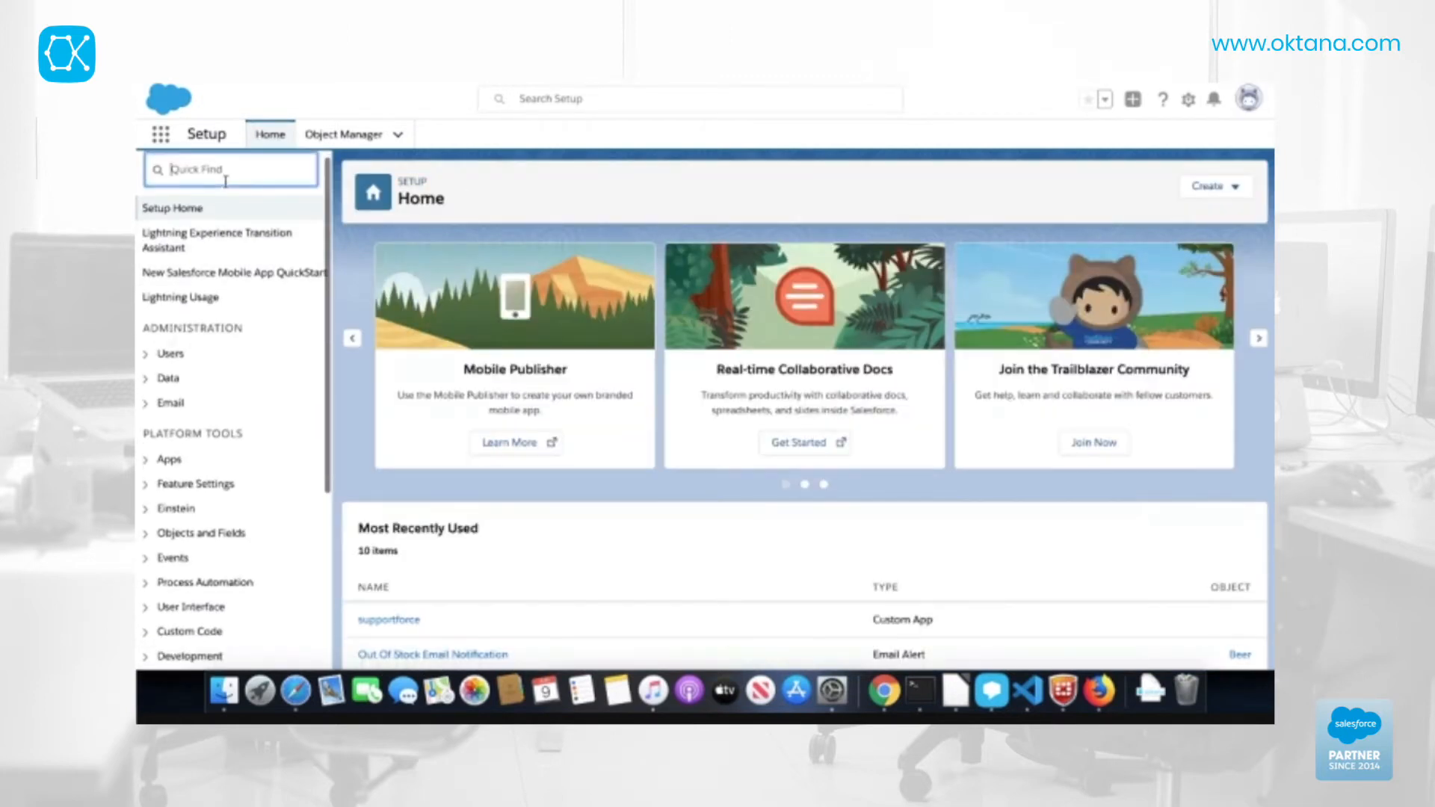
{"action": "type", "text": "Proce"}
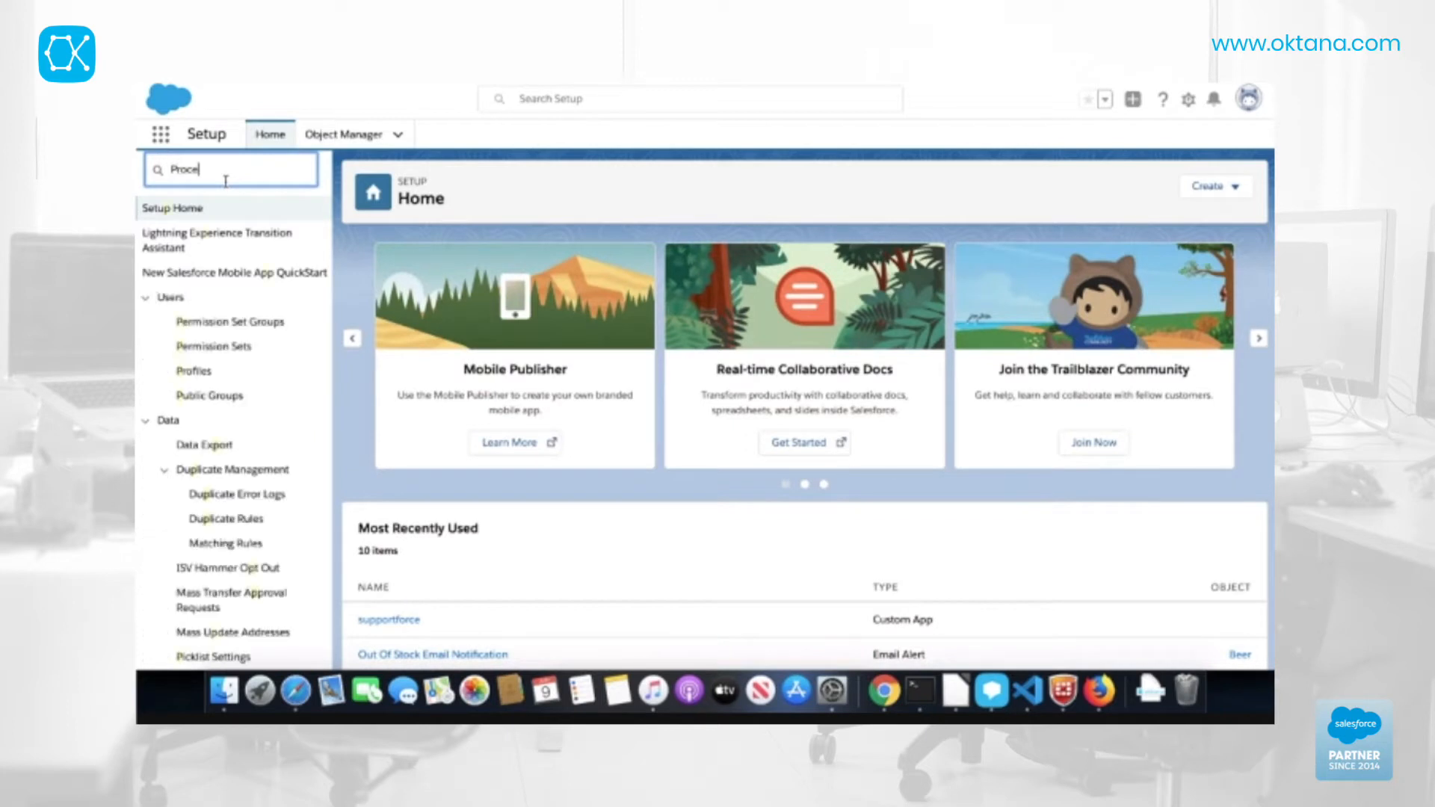
{"action": "type", "text": "ss Builder"}
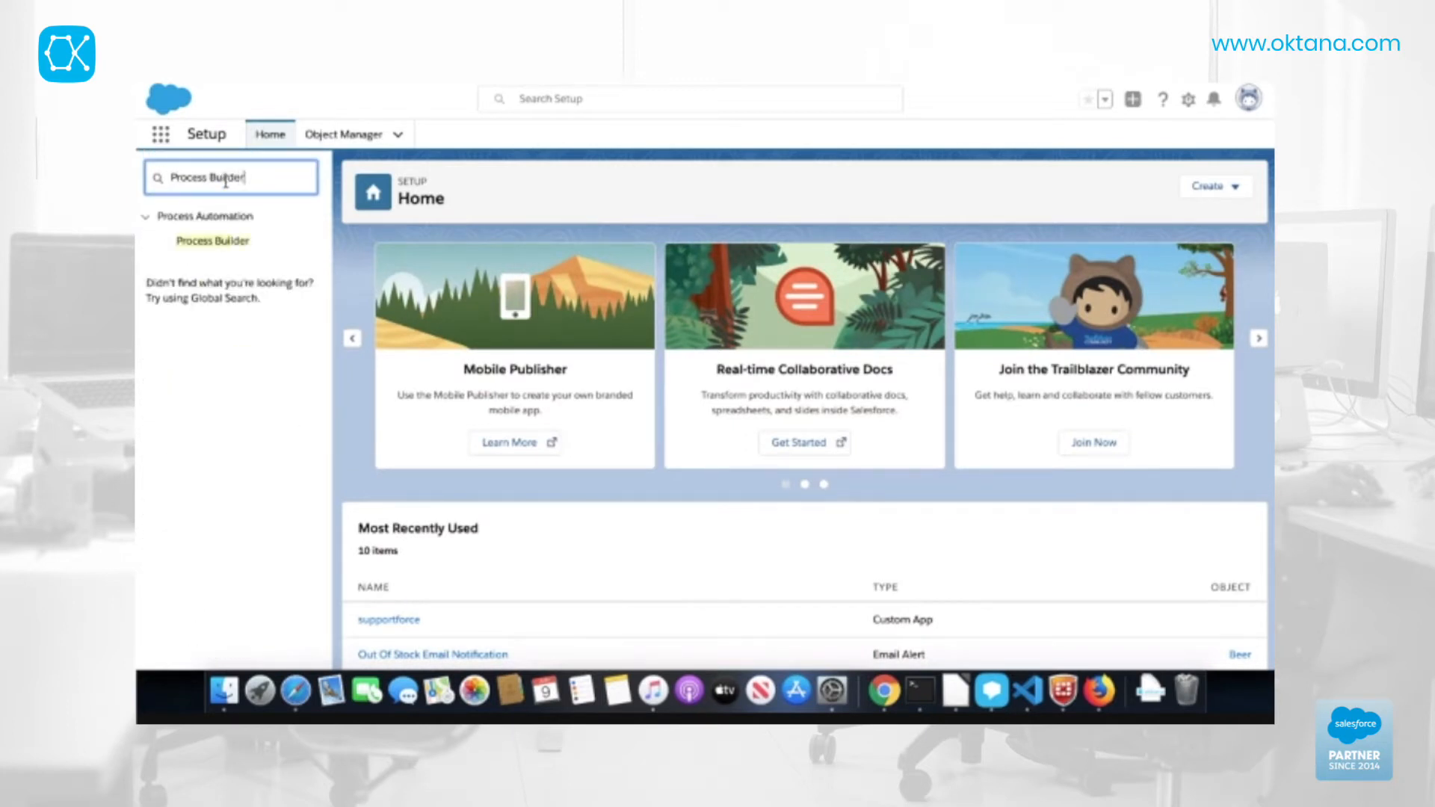
{"action": "left_click", "coordinate": [217, 242]}
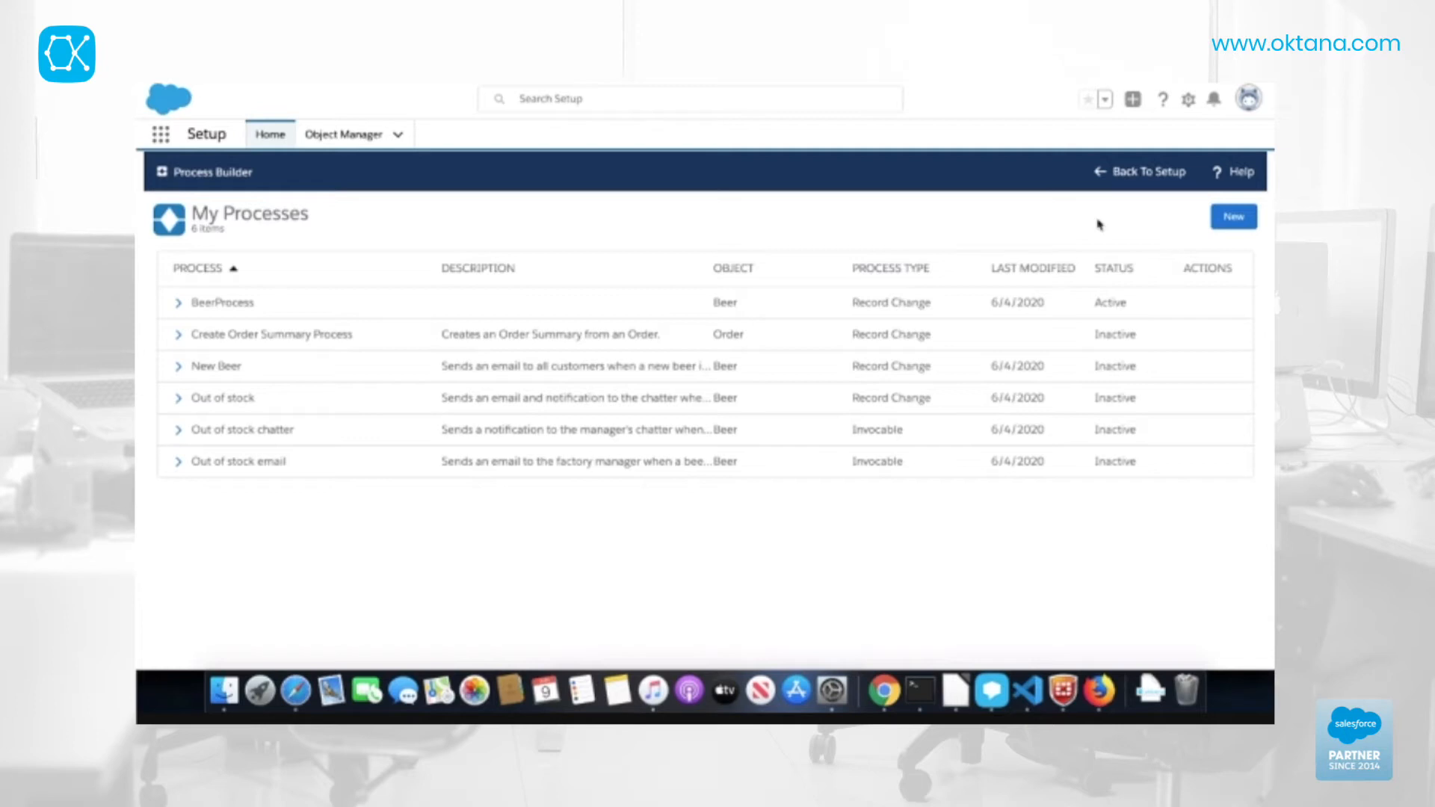
Step: Create a new process named NotifyNewBeer that starts when a record changes, and save it
{"action": "left_click", "coordinate": [1233, 217]}
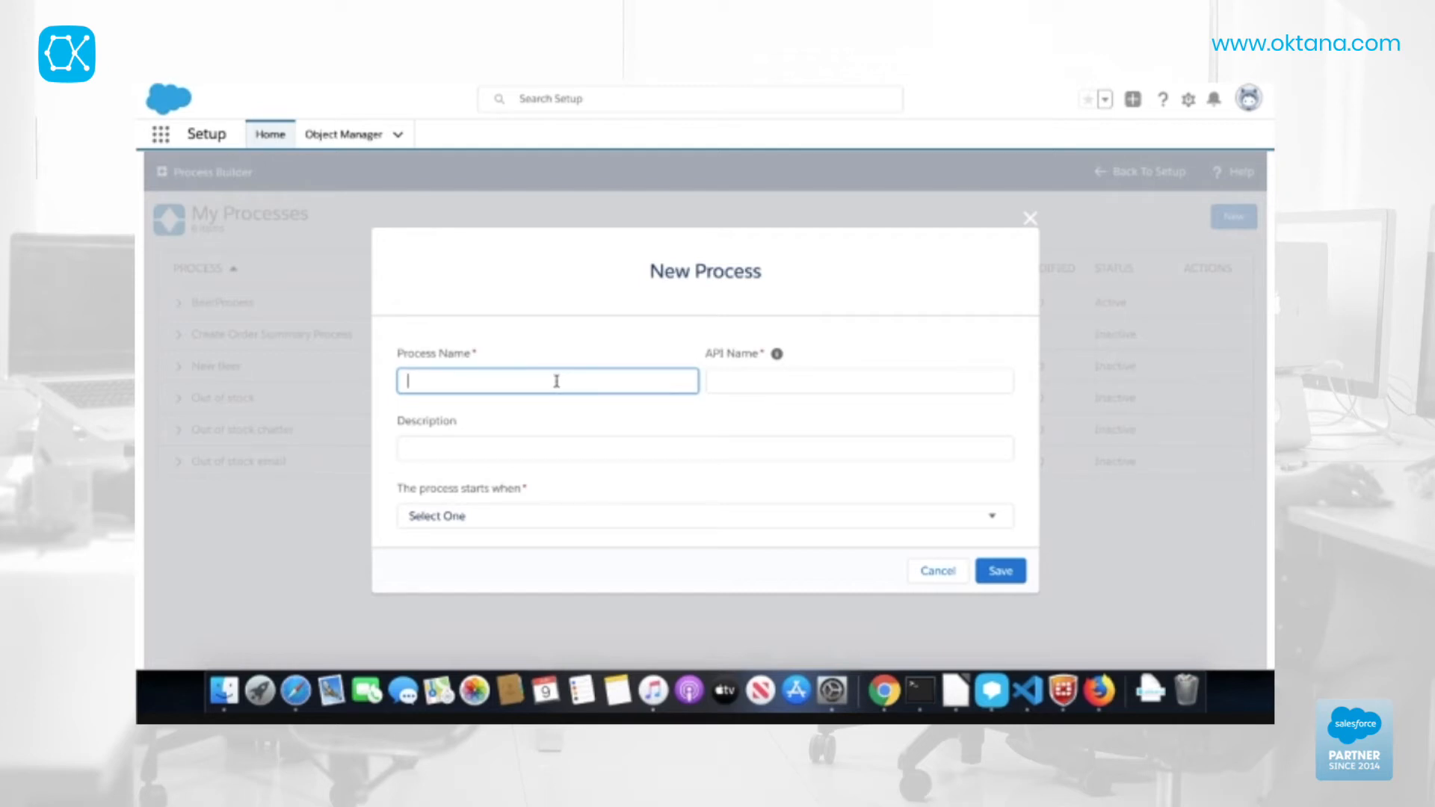
{"action": "type", "text": "NotifyNewBeer"}
{"action": "left_click", "coordinate": [724, 512]}
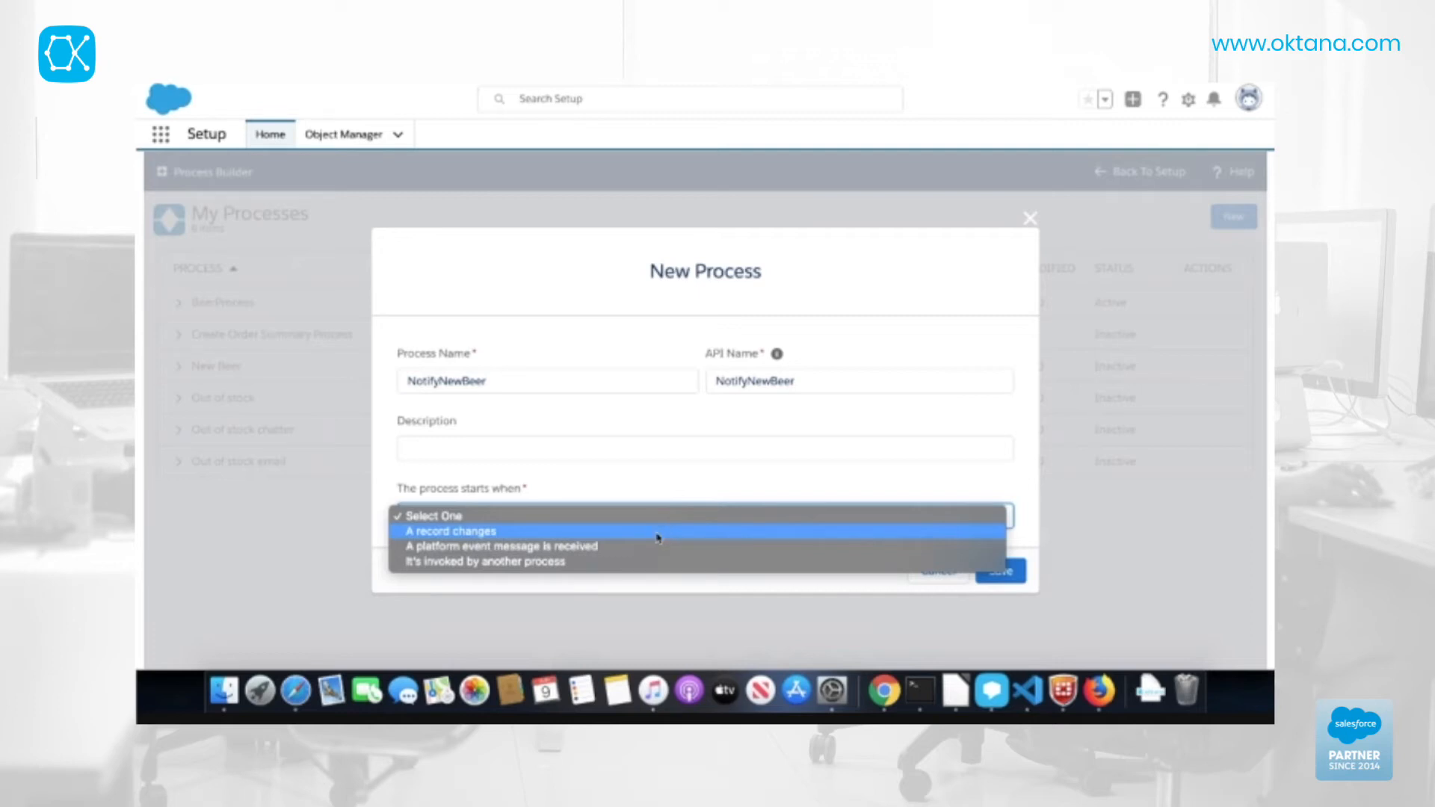
{"action": "left_click", "coordinate": [657, 536]}
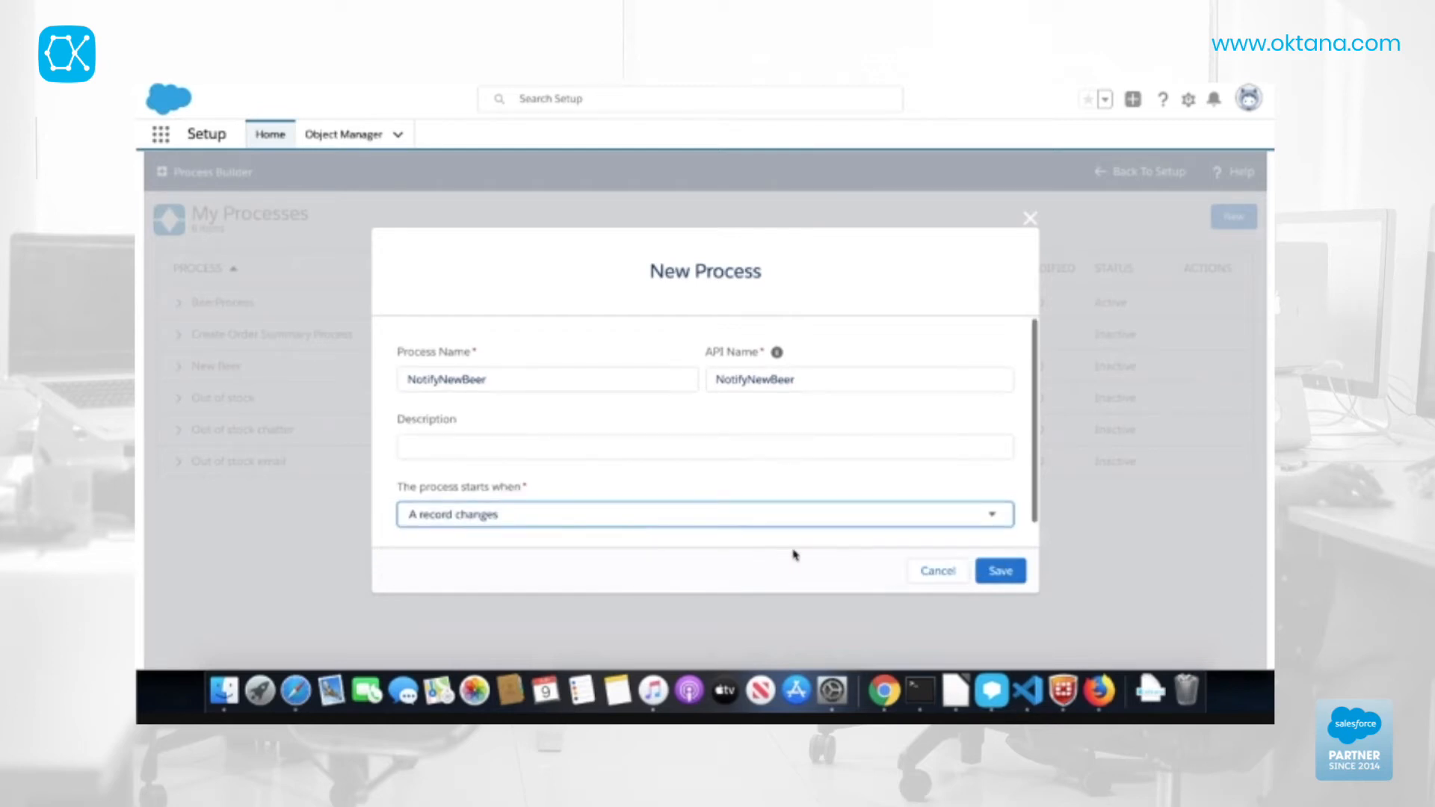
{"action": "left_click", "coordinate": [1014, 580]}
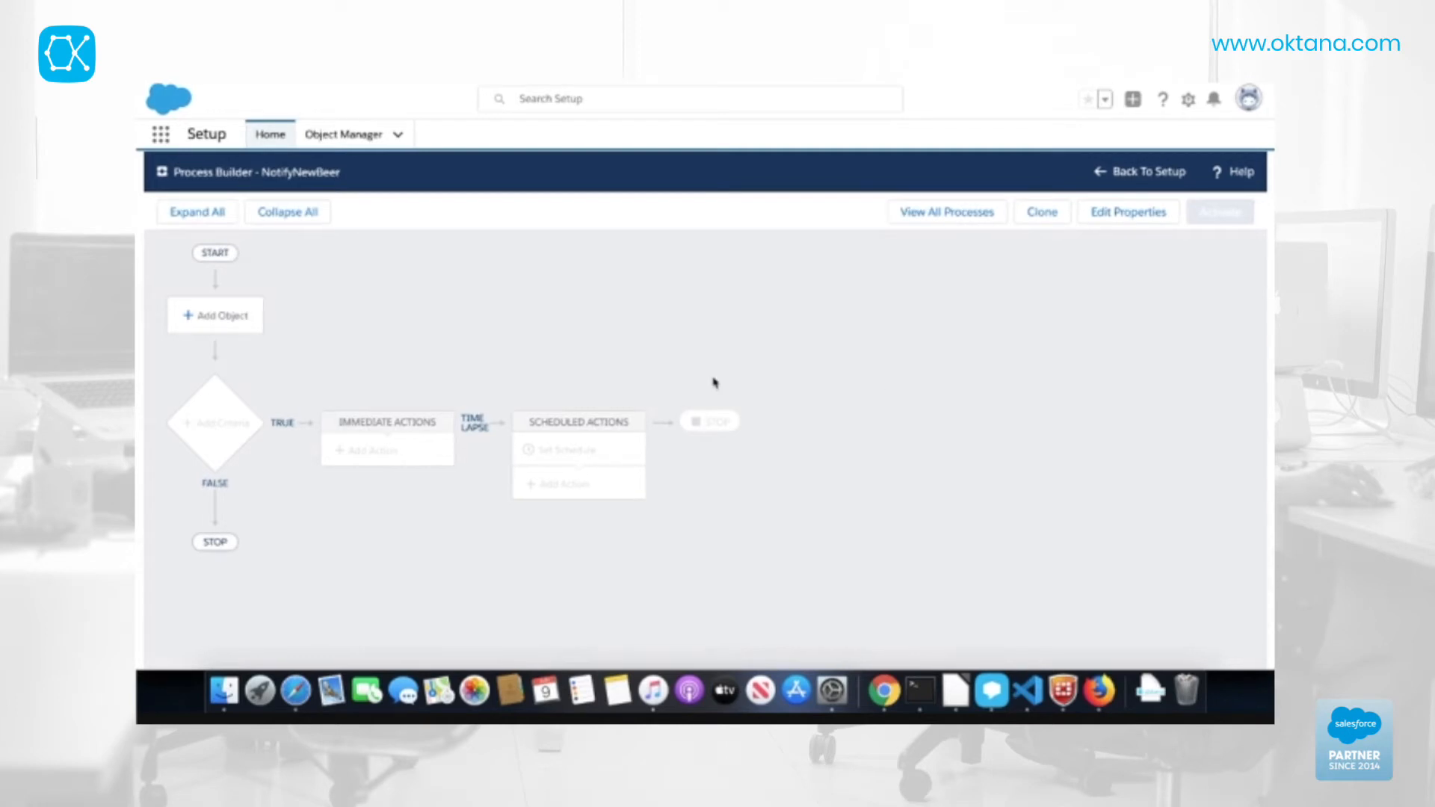
Step: Assign the Beer object to the process, starting only when a record is created, and save the object settings
{"action": "left_click", "coordinate": [265, 323]}
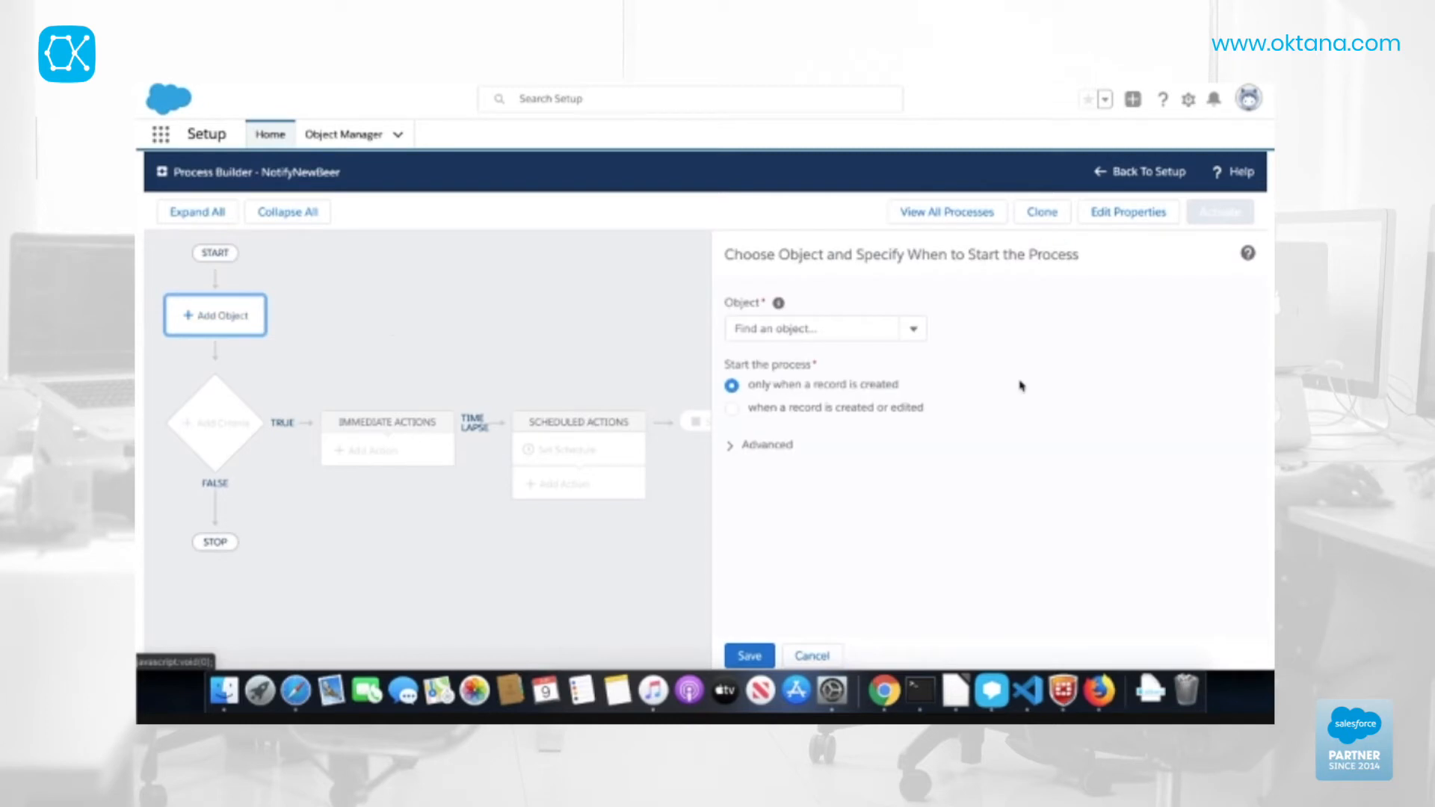
{"action": "left_click", "coordinate": [877, 328]}
{"action": "type", "text": "b"}
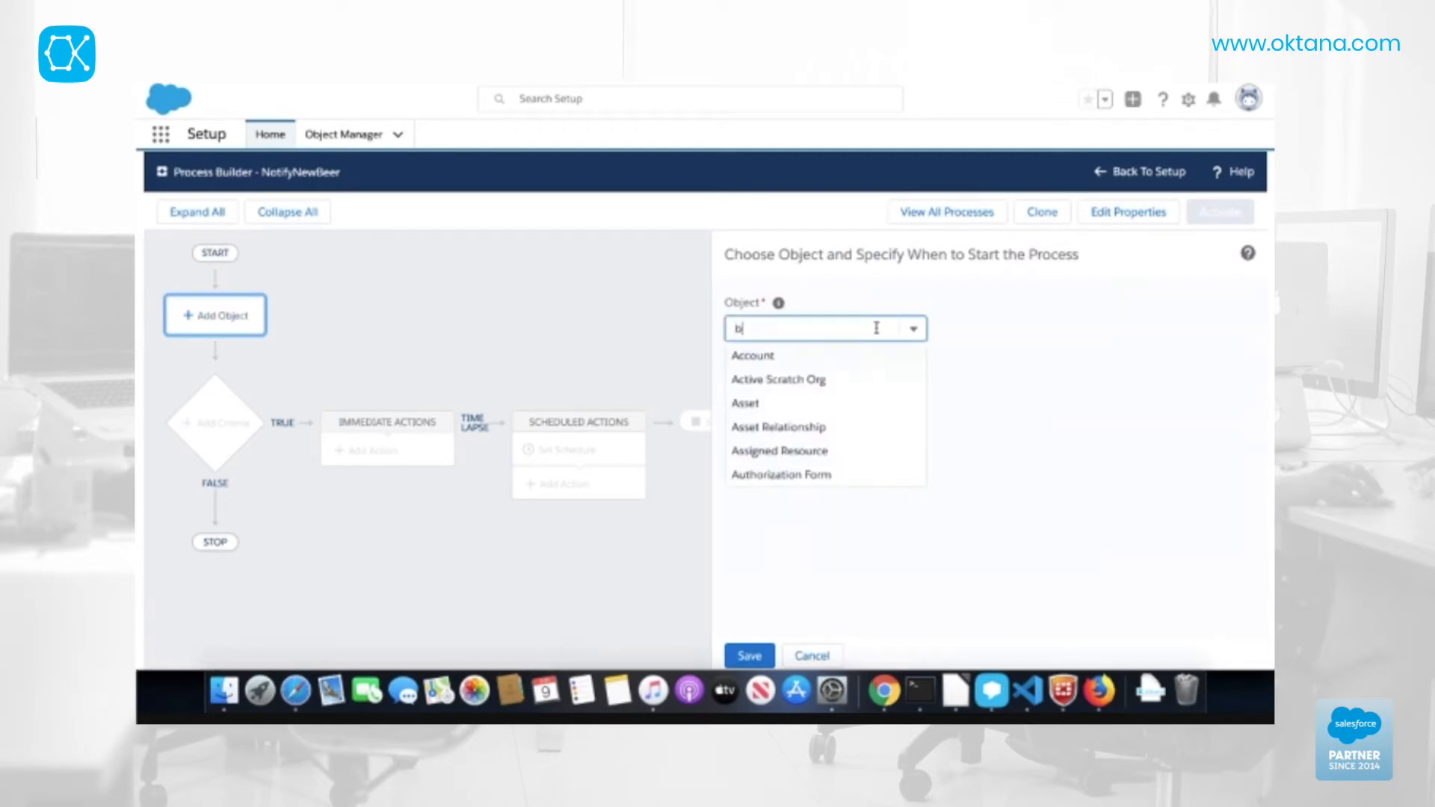
{"action": "type", "text": "eer"}
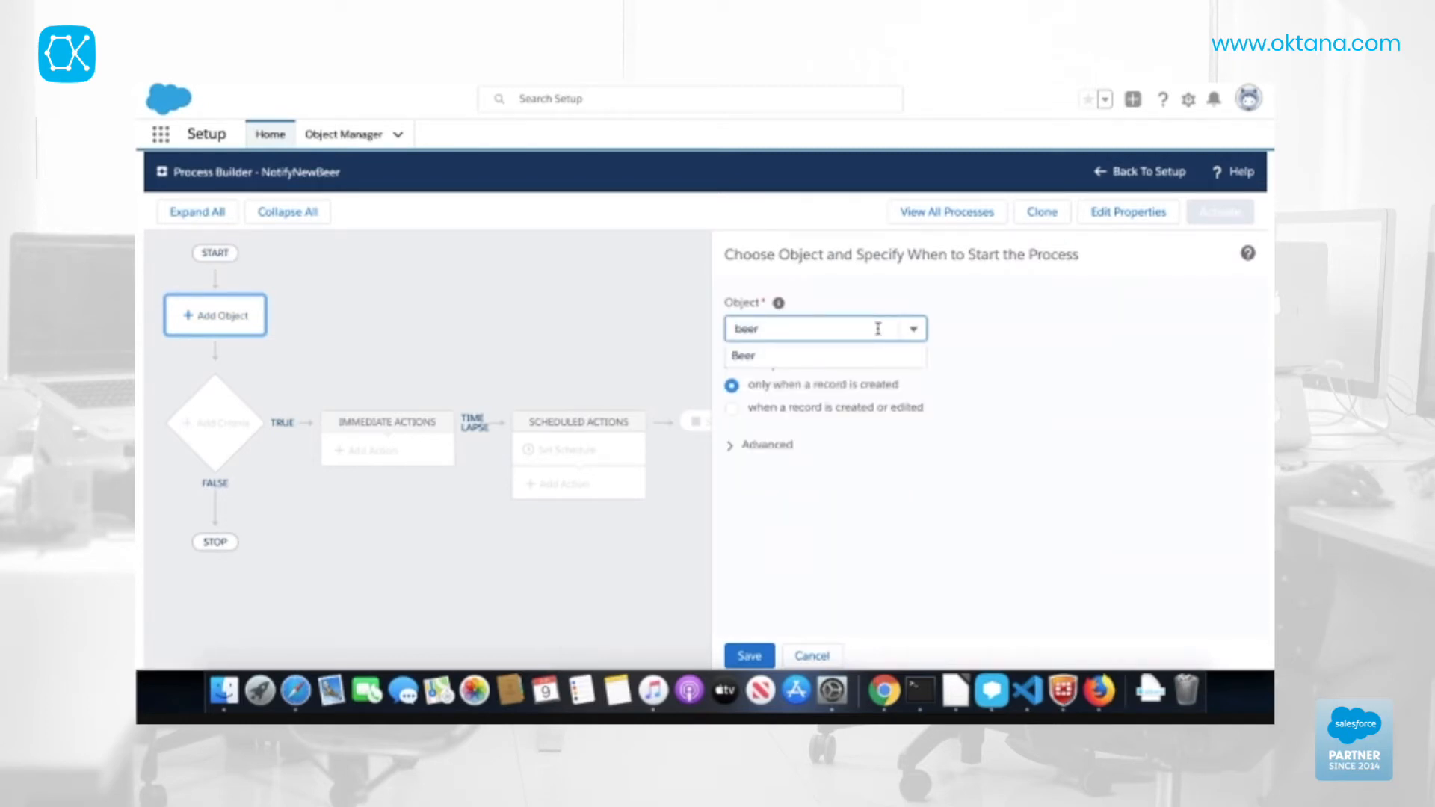
{"action": "left_click", "coordinate": [886, 361]}
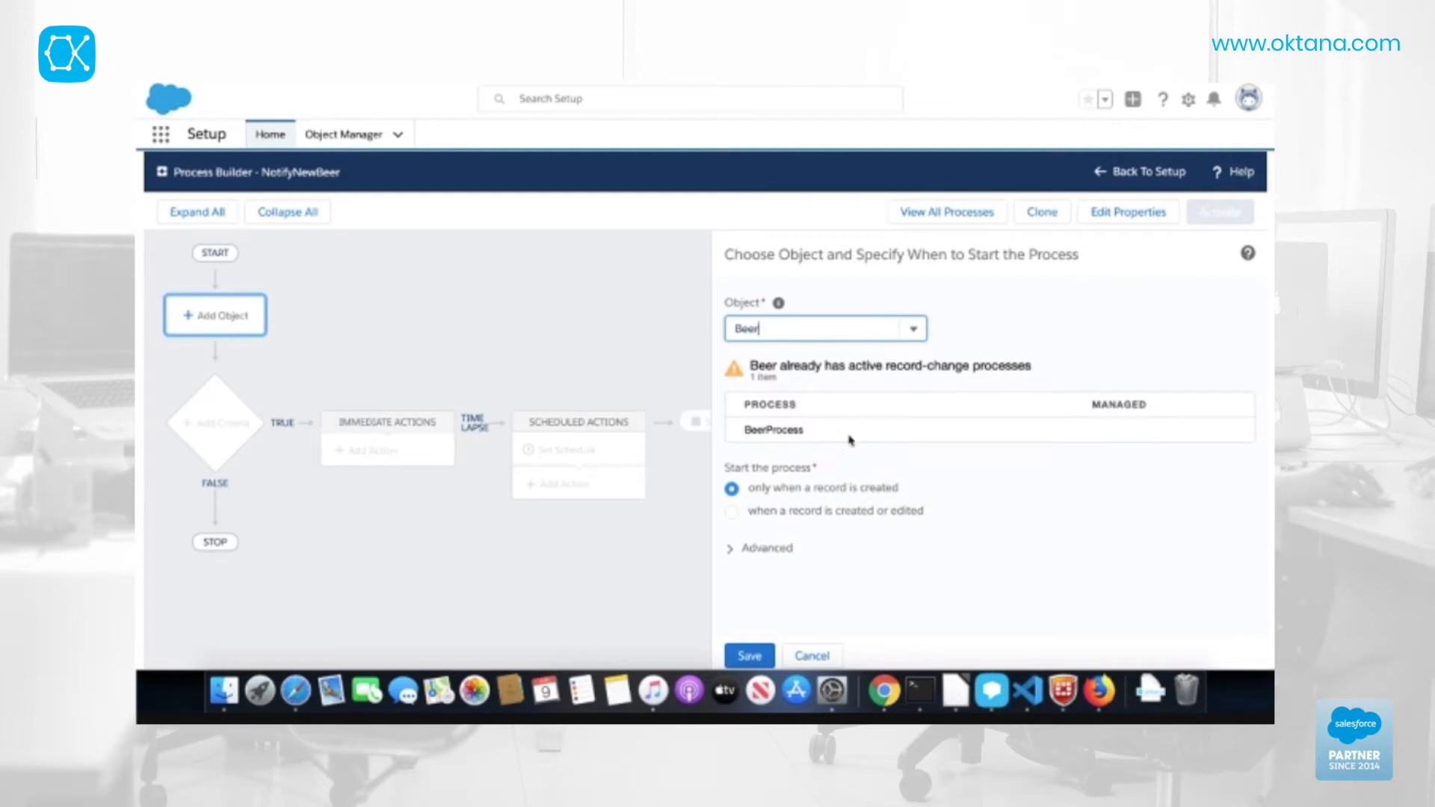
{"action": "left_click", "coordinate": [747, 364]}
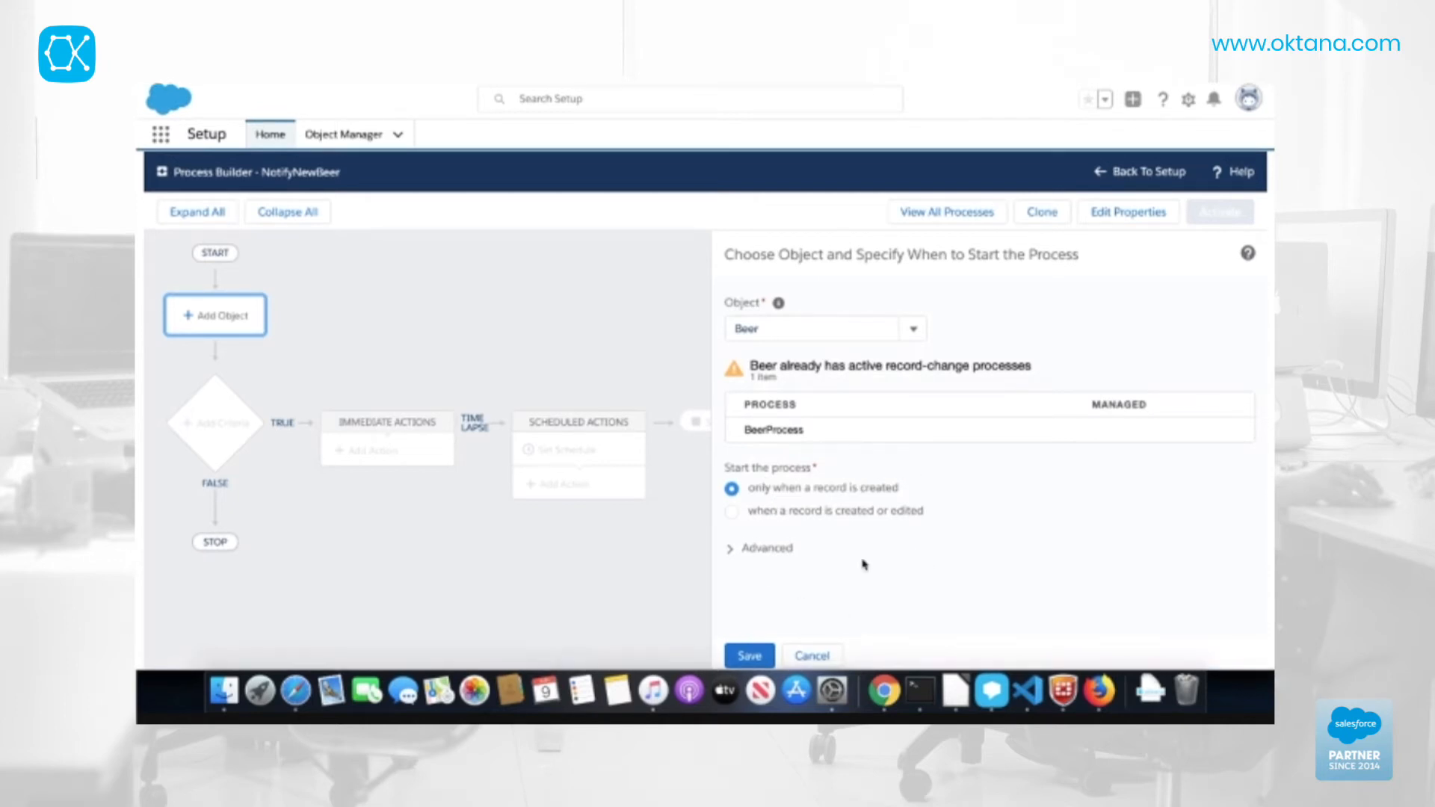
{"action": "left_click", "coordinate": [778, 551]}
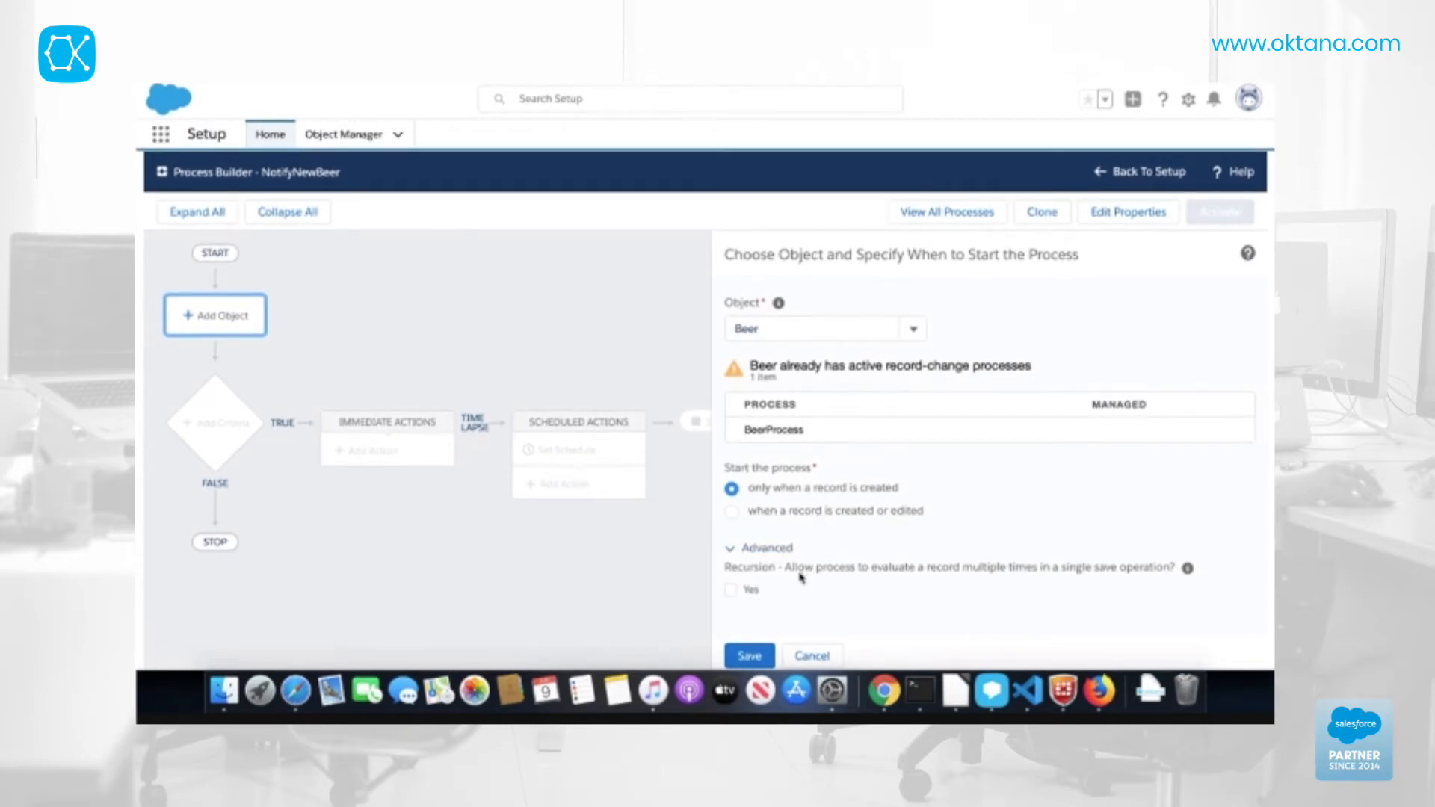
{"action": "left_click_drag", "start_coordinate": [788, 569], "coordinate": [871, 577]}
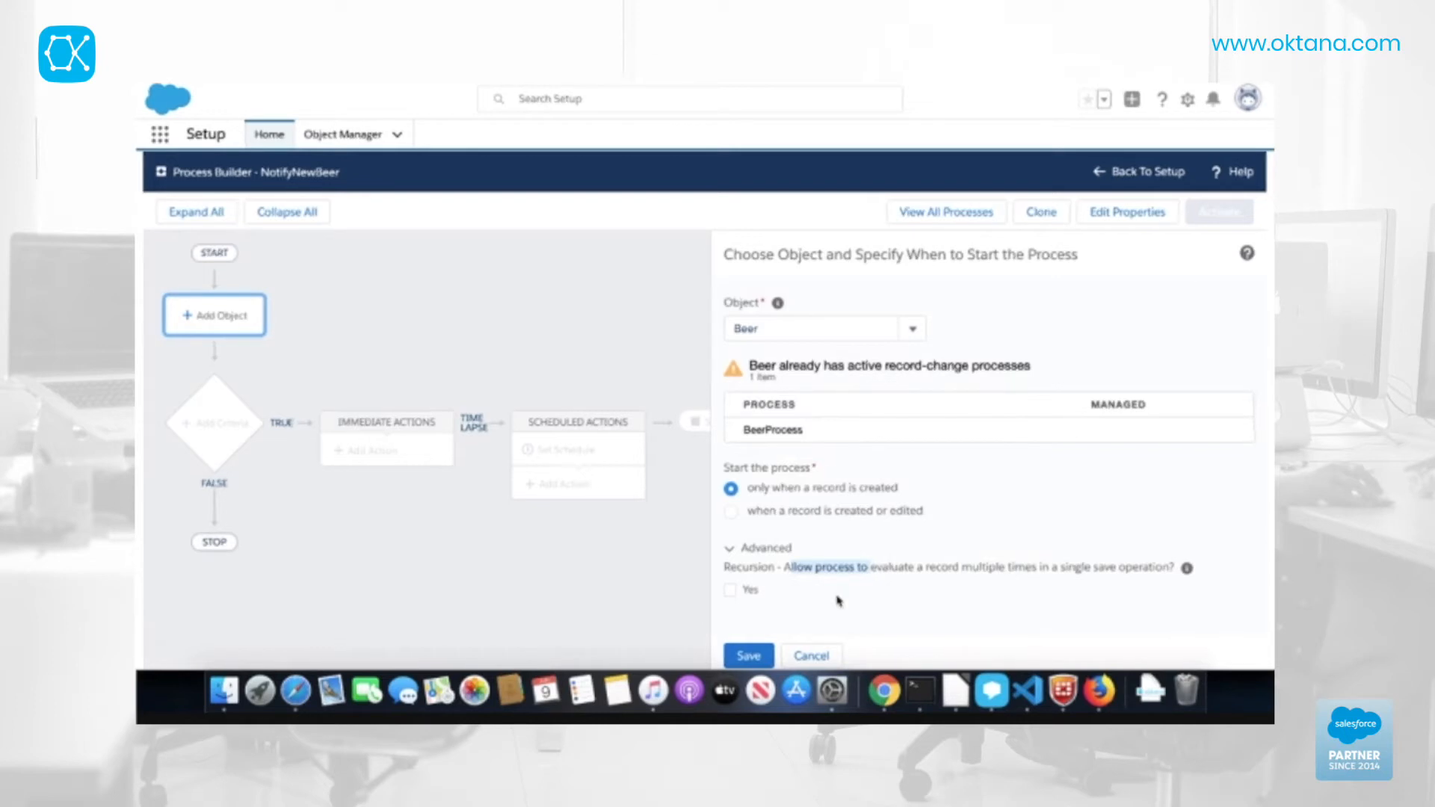
{"action": "left_click", "coordinate": [729, 551]}
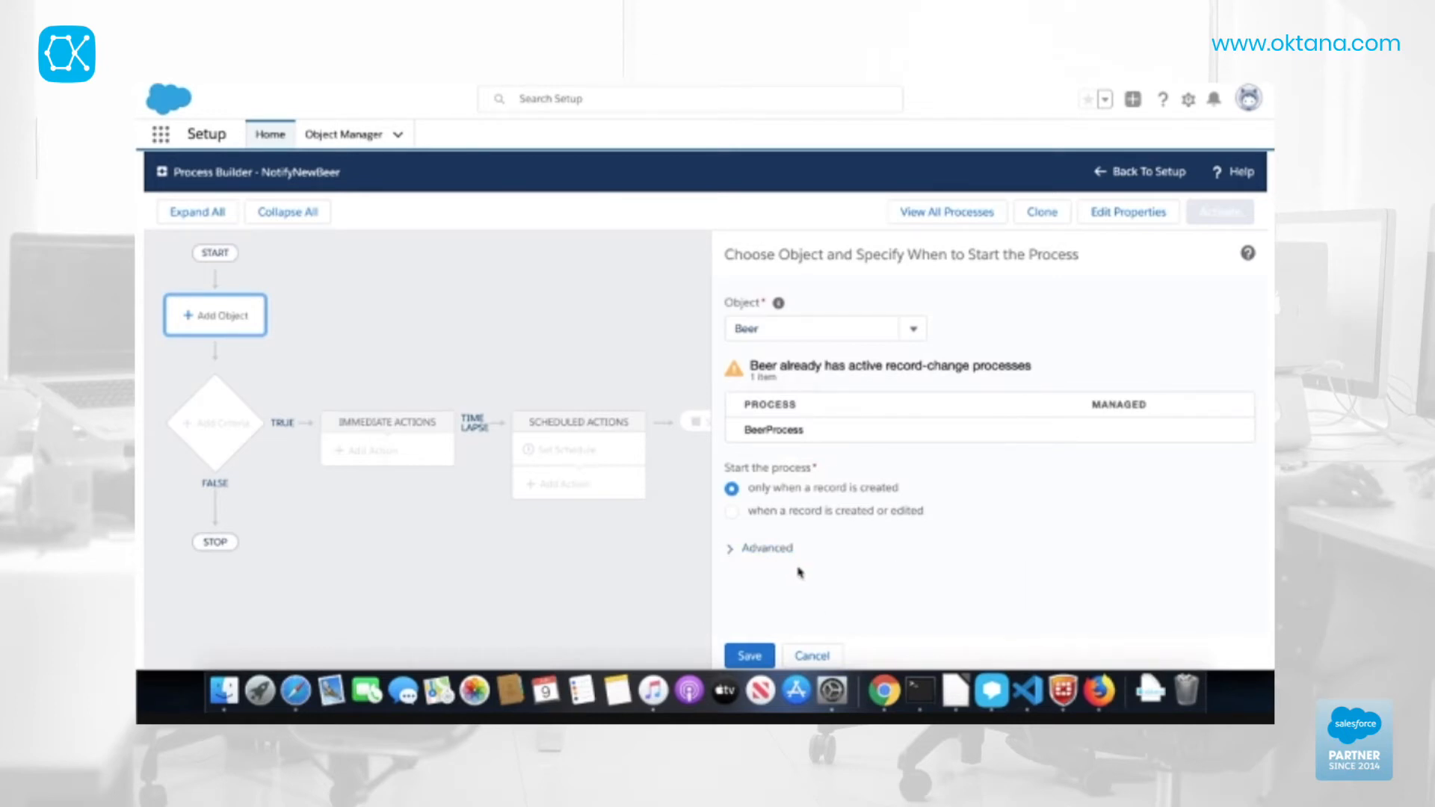
{"action": "left_click", "coordinate": [751, 653]}
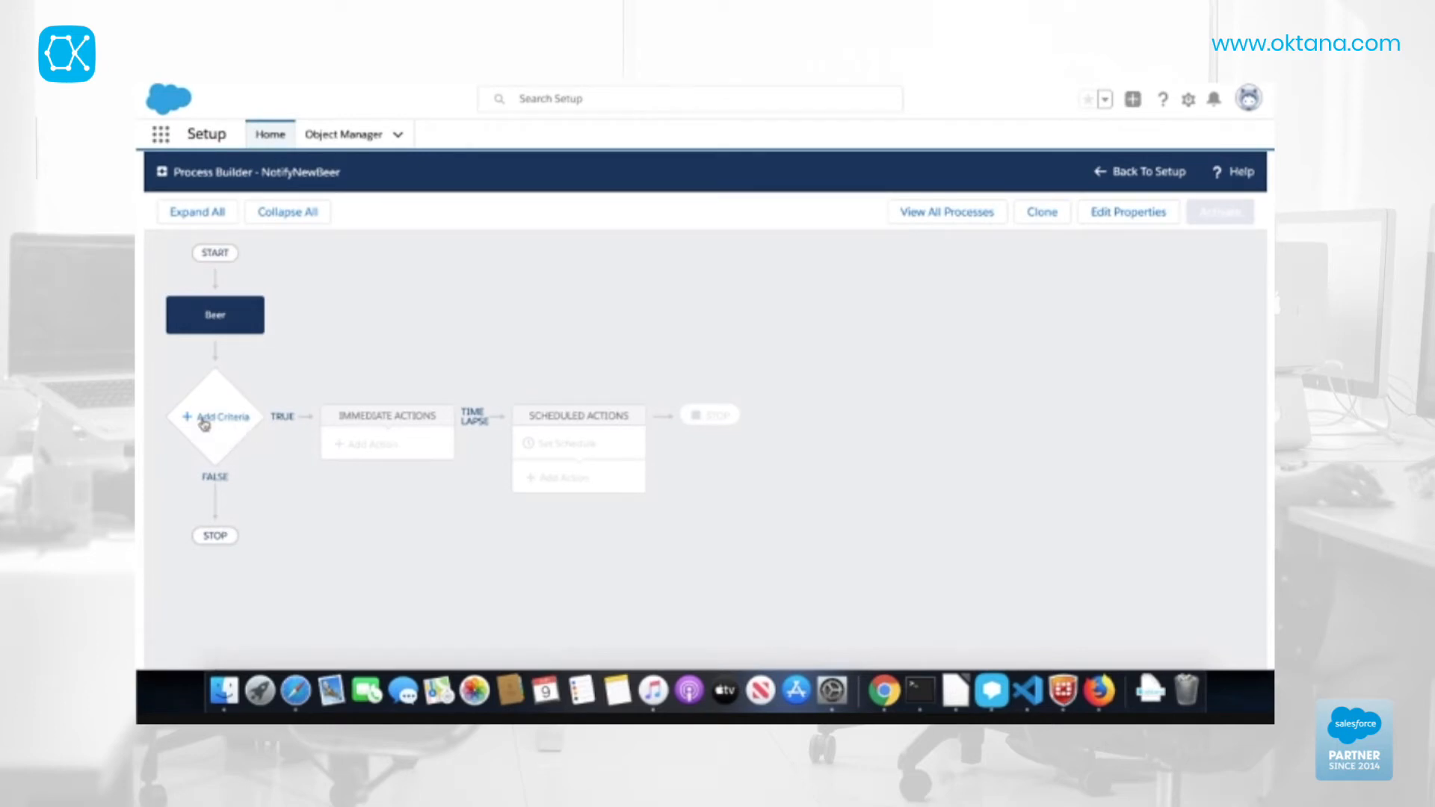
Step: Add a criteria node named NewBeer that executes its actions without any criteria, and save it
{"action": "left_click", "coordinate": [248, 424]}
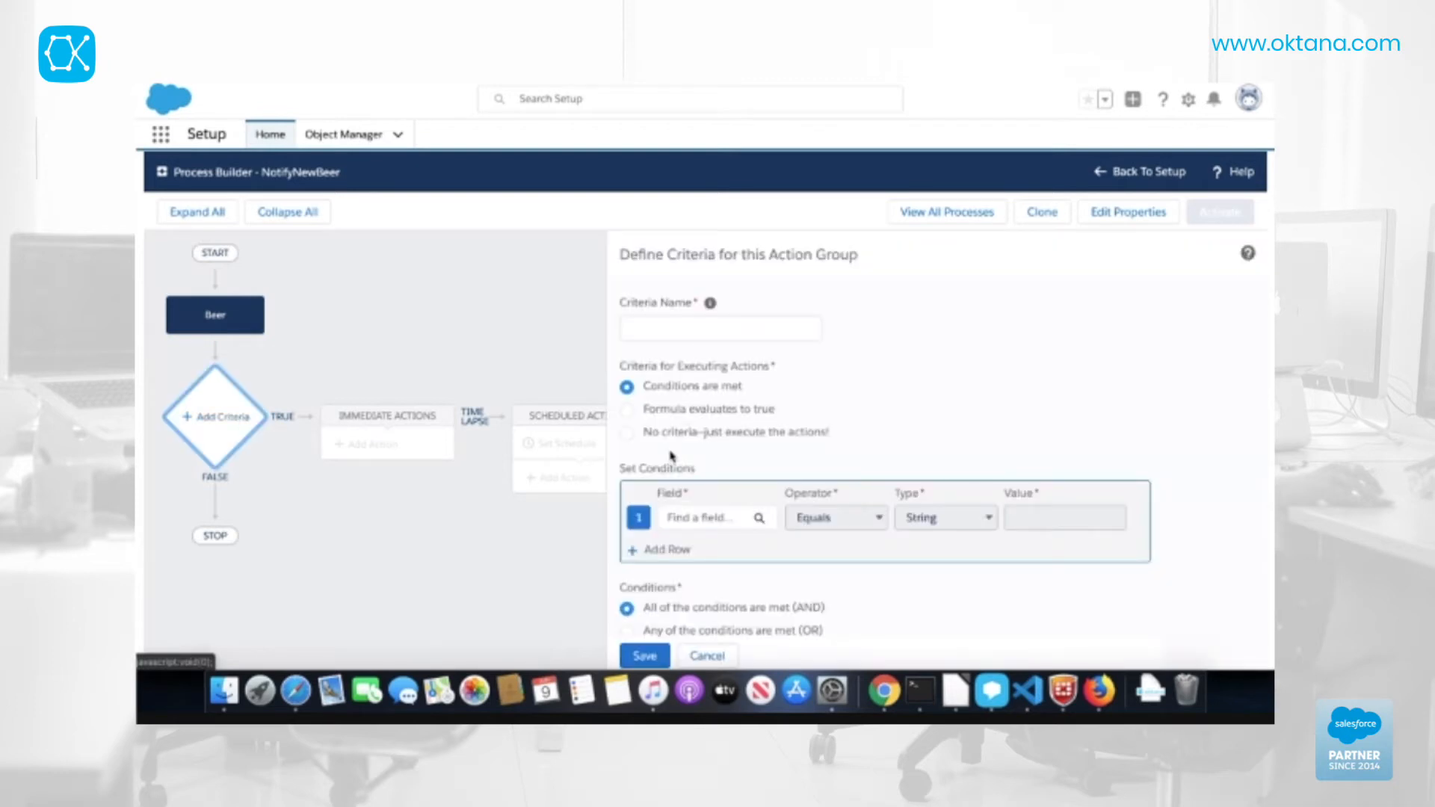
{"action": "left_click", "coordinate": [629, 435]}
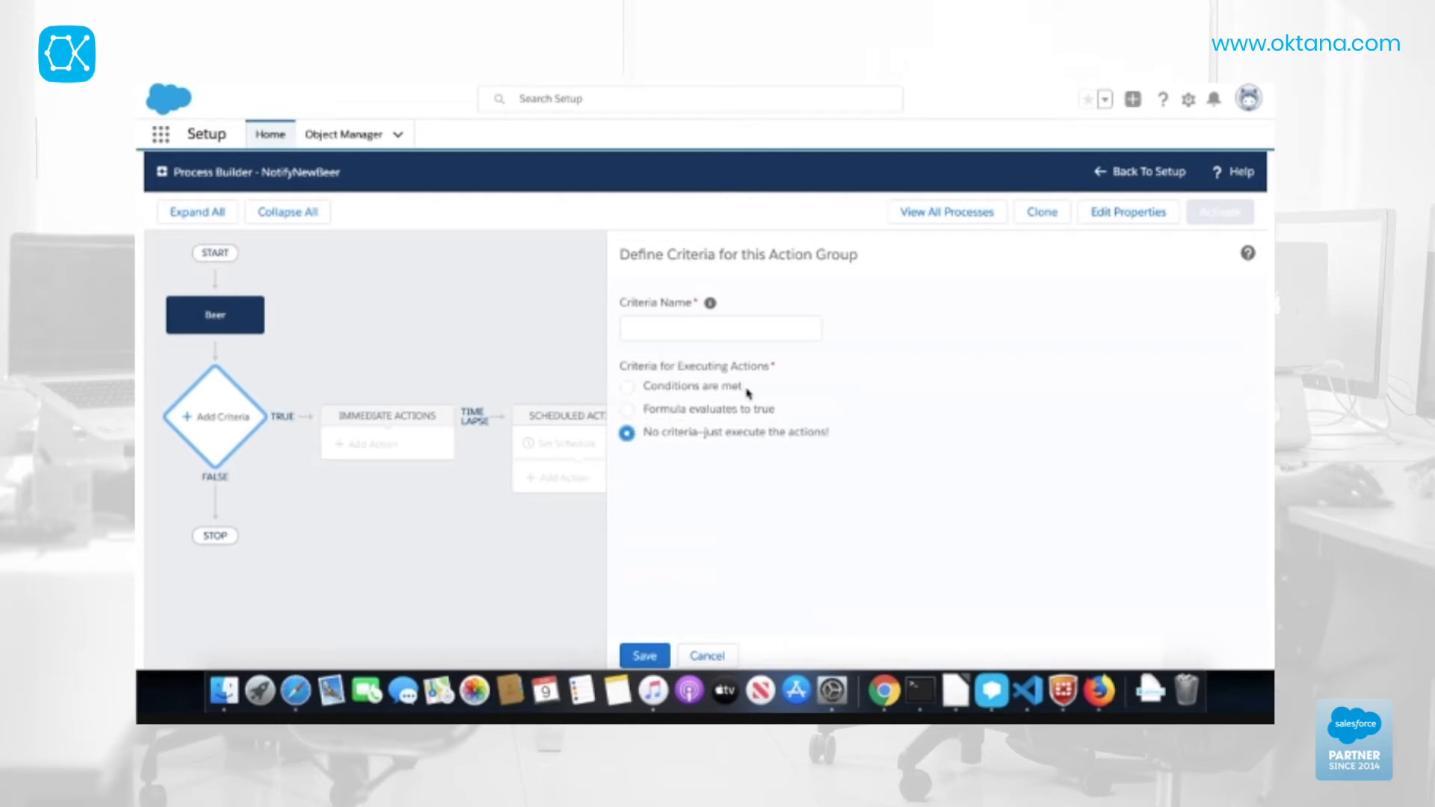
{"action": "left_click", "coordinate": [629, 387]}
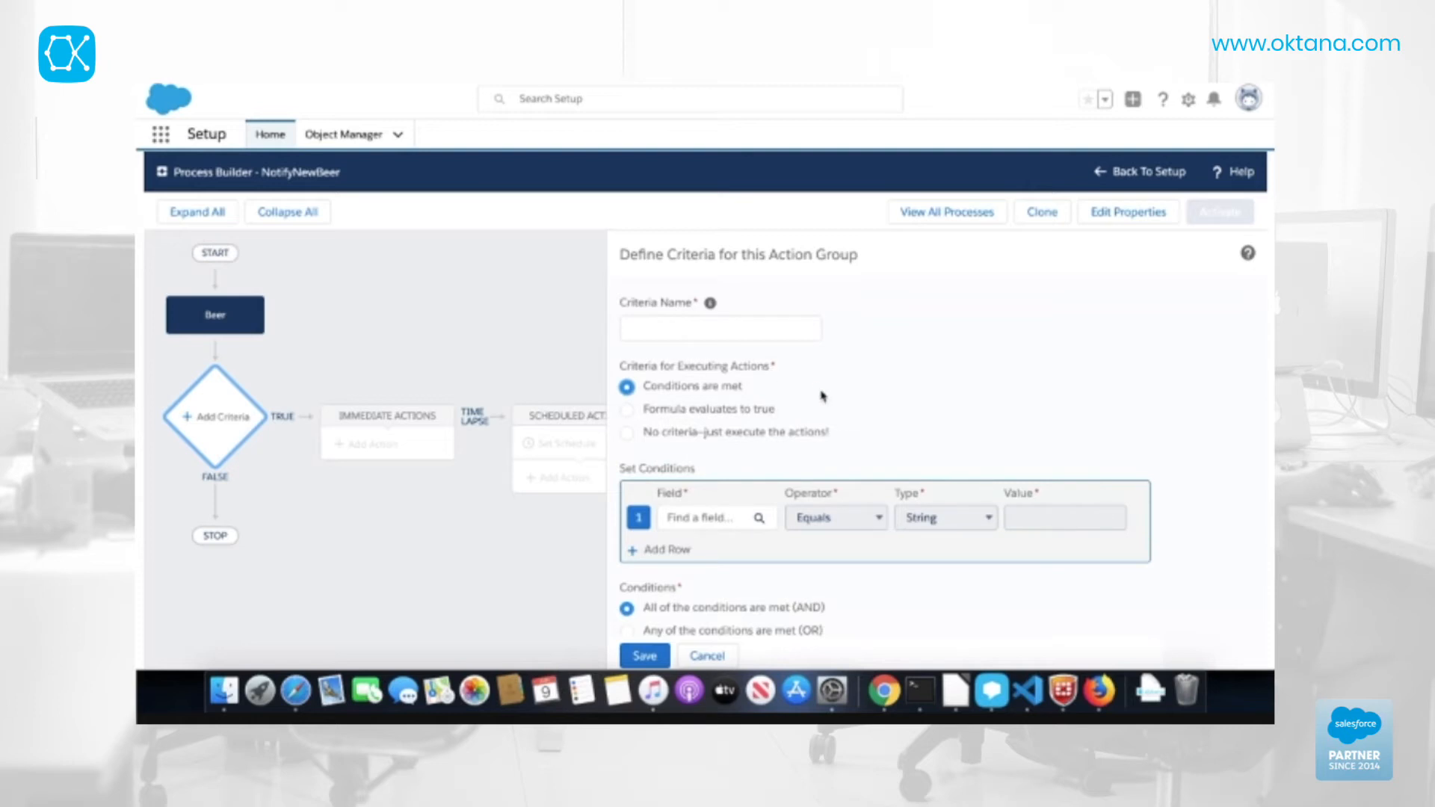
{"action": "left_click", "coordinate": [769, 410]}
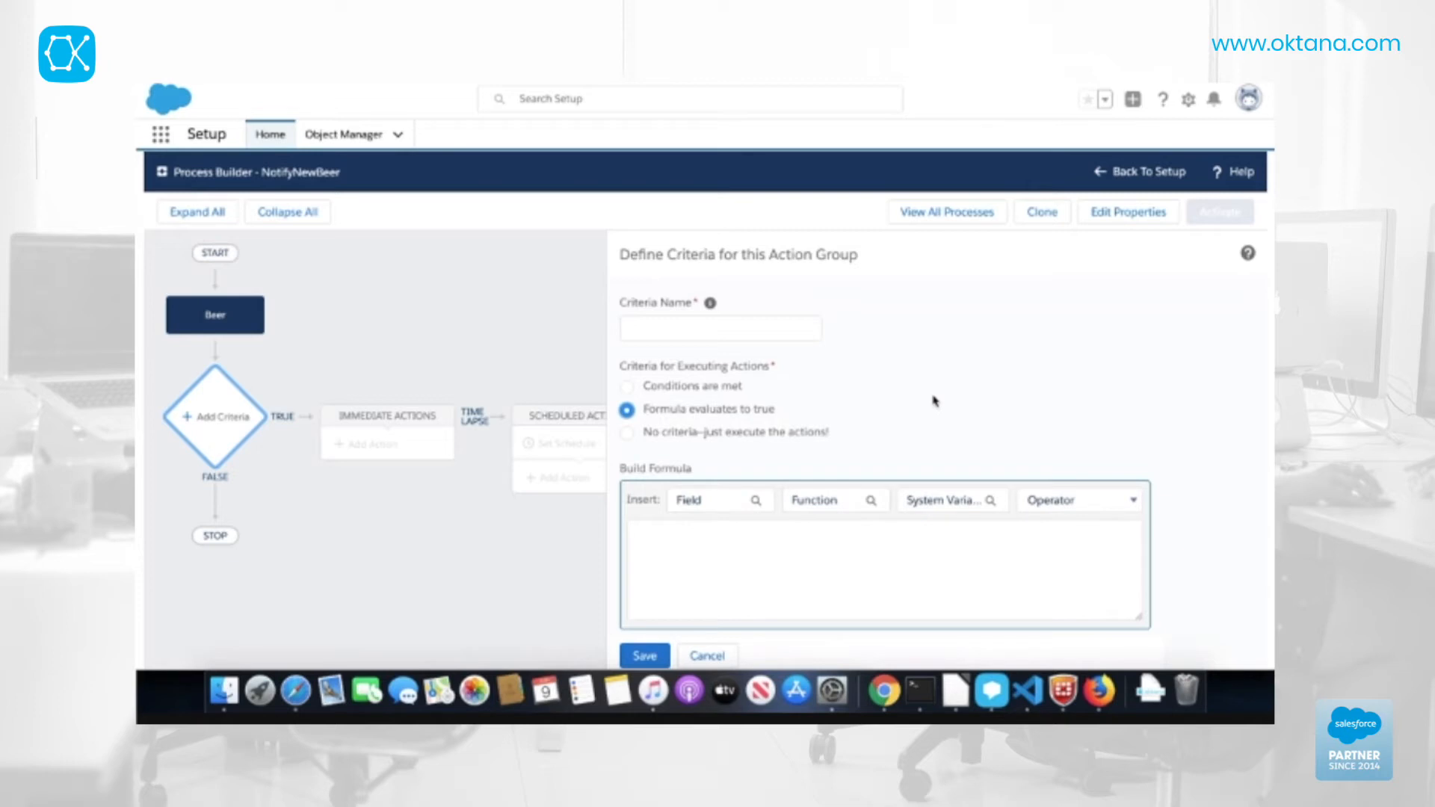
{"action": "left_click", "coordinate": [640, 433]}
{"action": "left_click", "coordinate": [643, 656]}
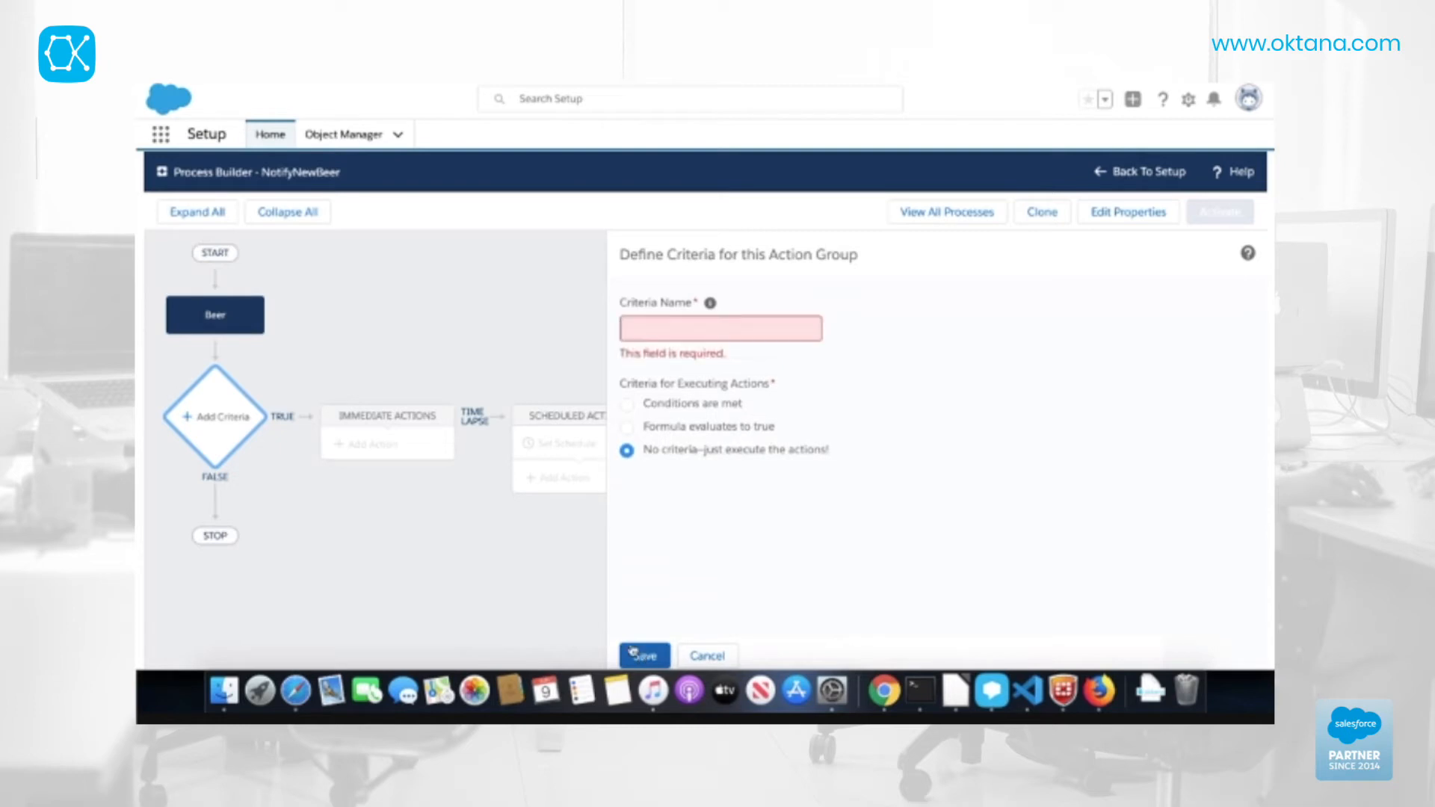
{"action": "left_click", "coordinate": [712, 323]}
{"action": "type", "text": "NewBeer"}
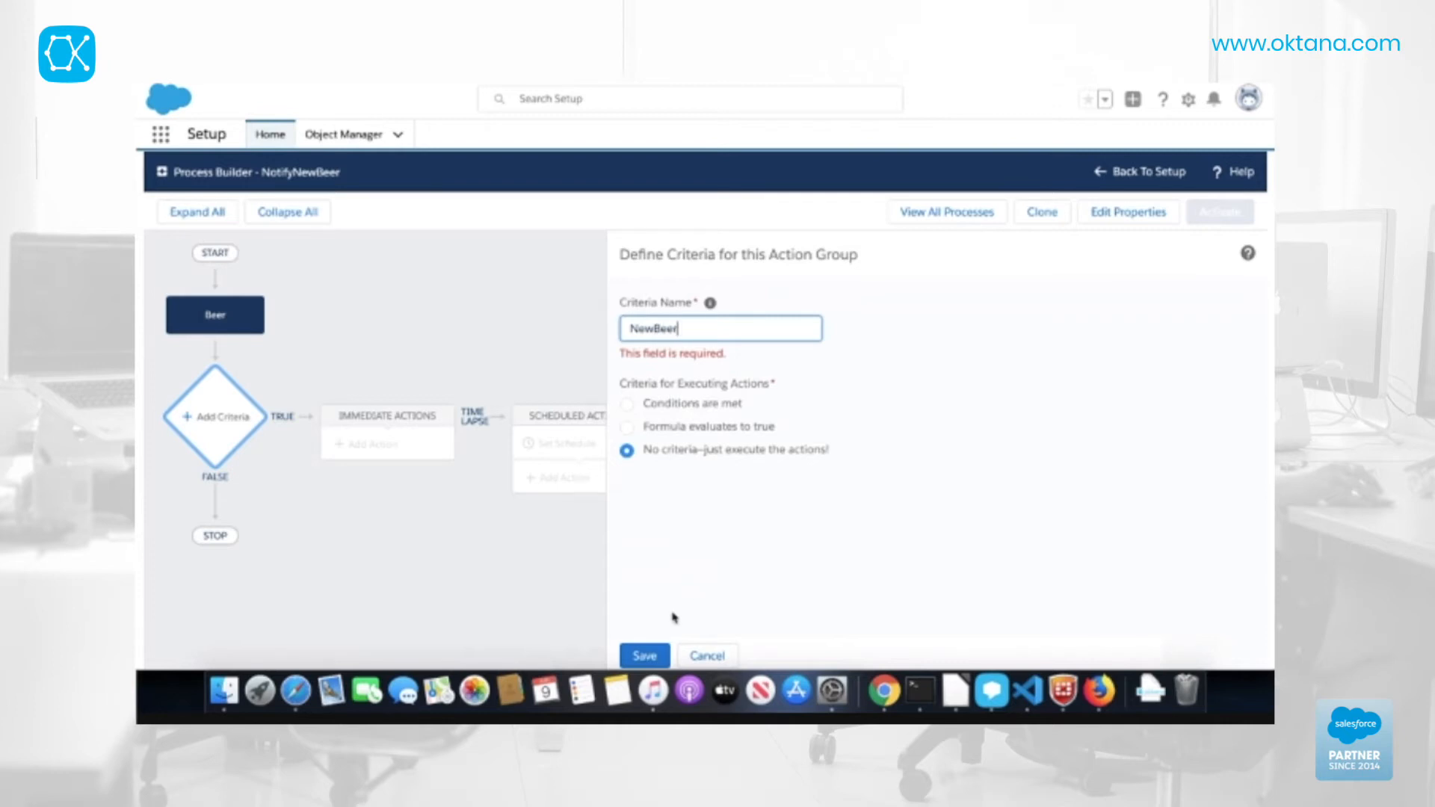
{"action": "left_click", "coordinate": [643, 656]}
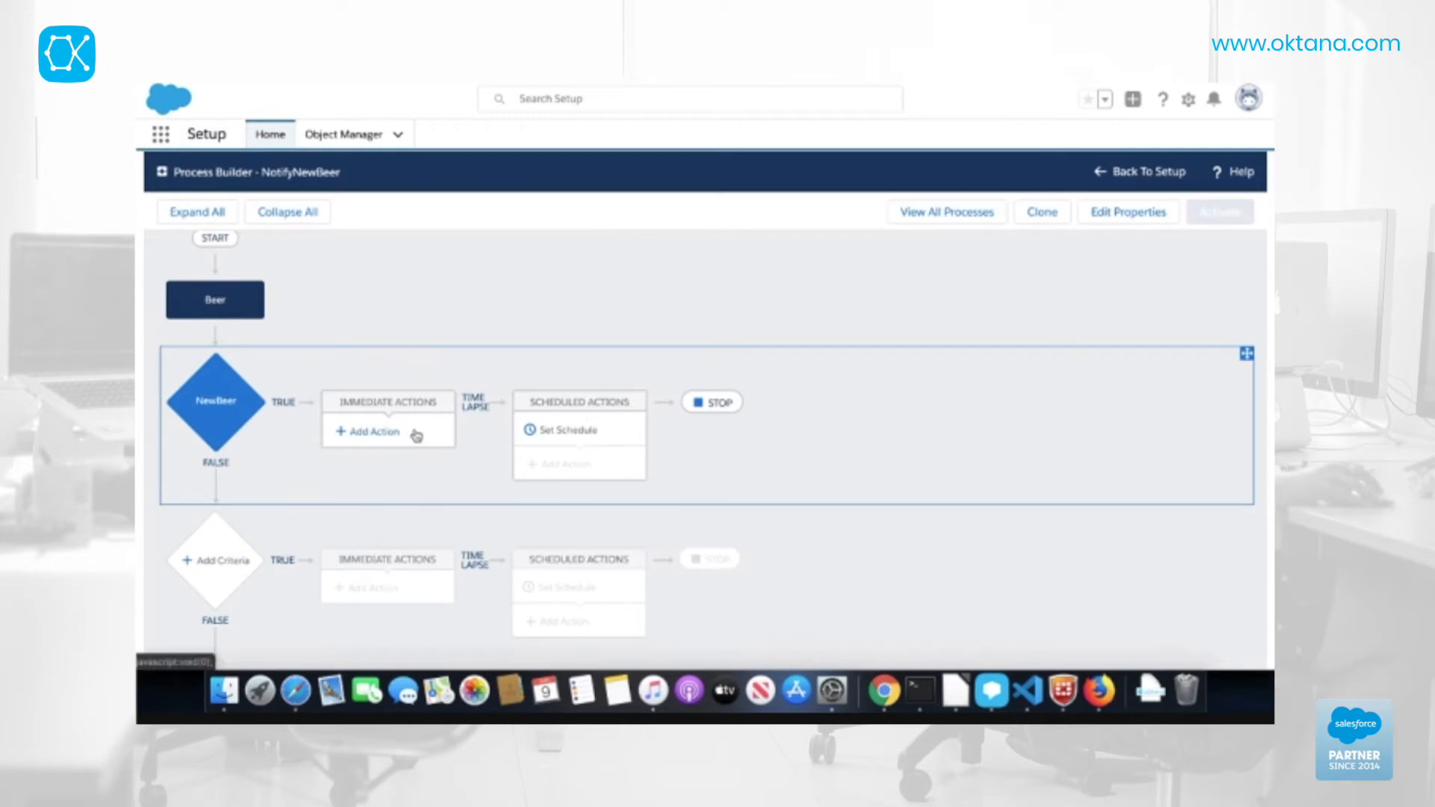
Step: Add an immediate action to the NewBeer criteria node, set its action type to Apex and look over the other available types
{"action": "left_click", "coordinate": [385, 432]}
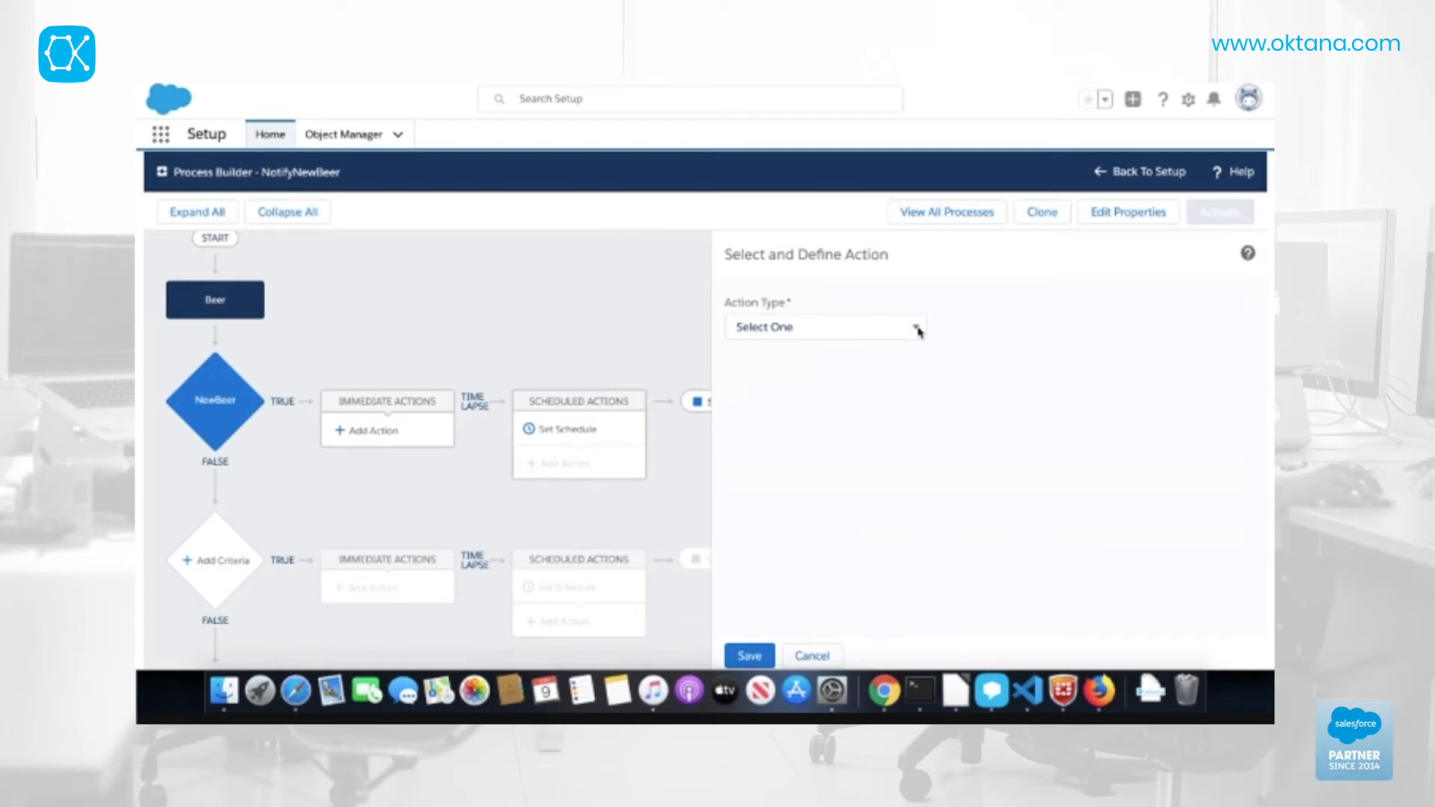
{"action": "left_click", "coordinate": [918, 332]}
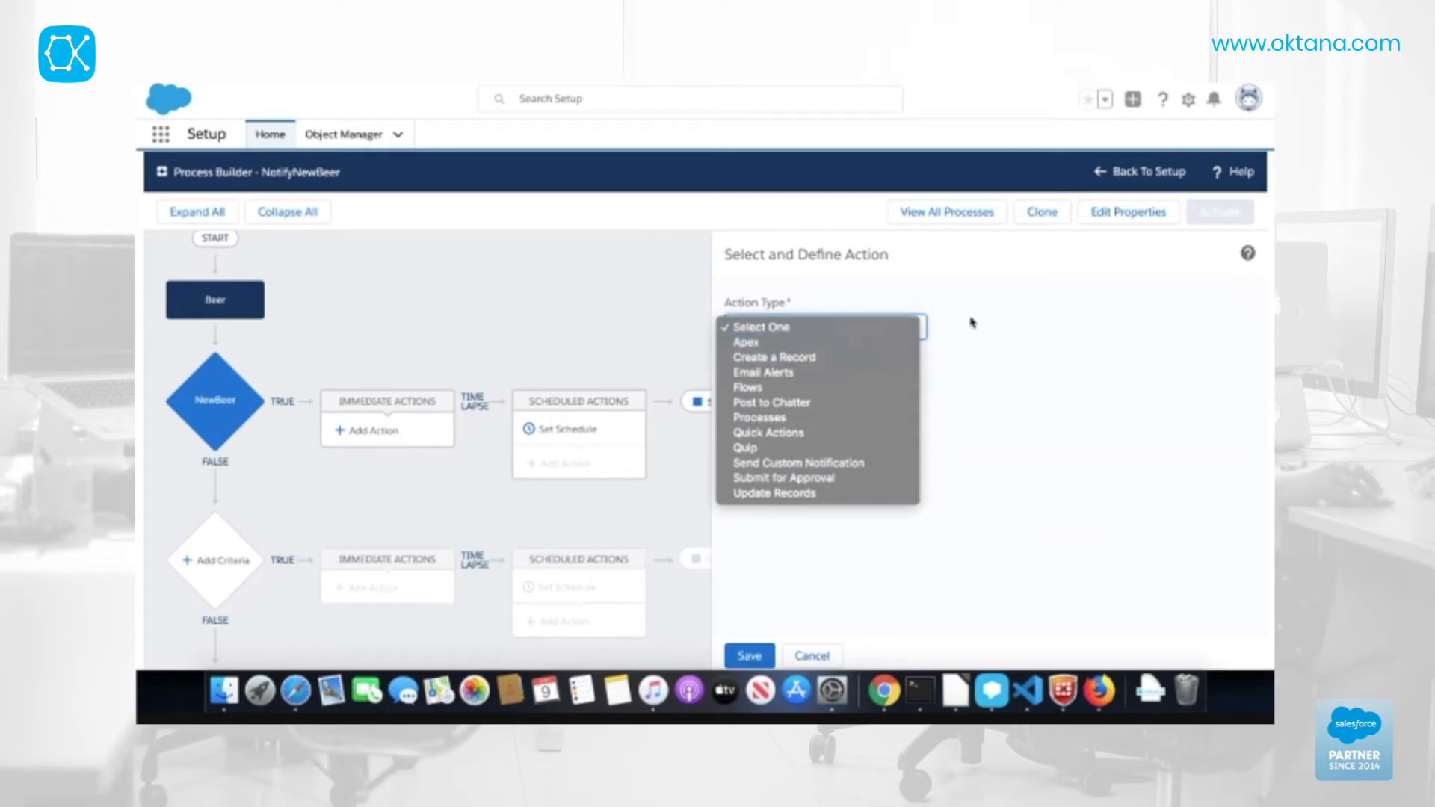
{"action": "left_click", "coordinate": [884, 345]}
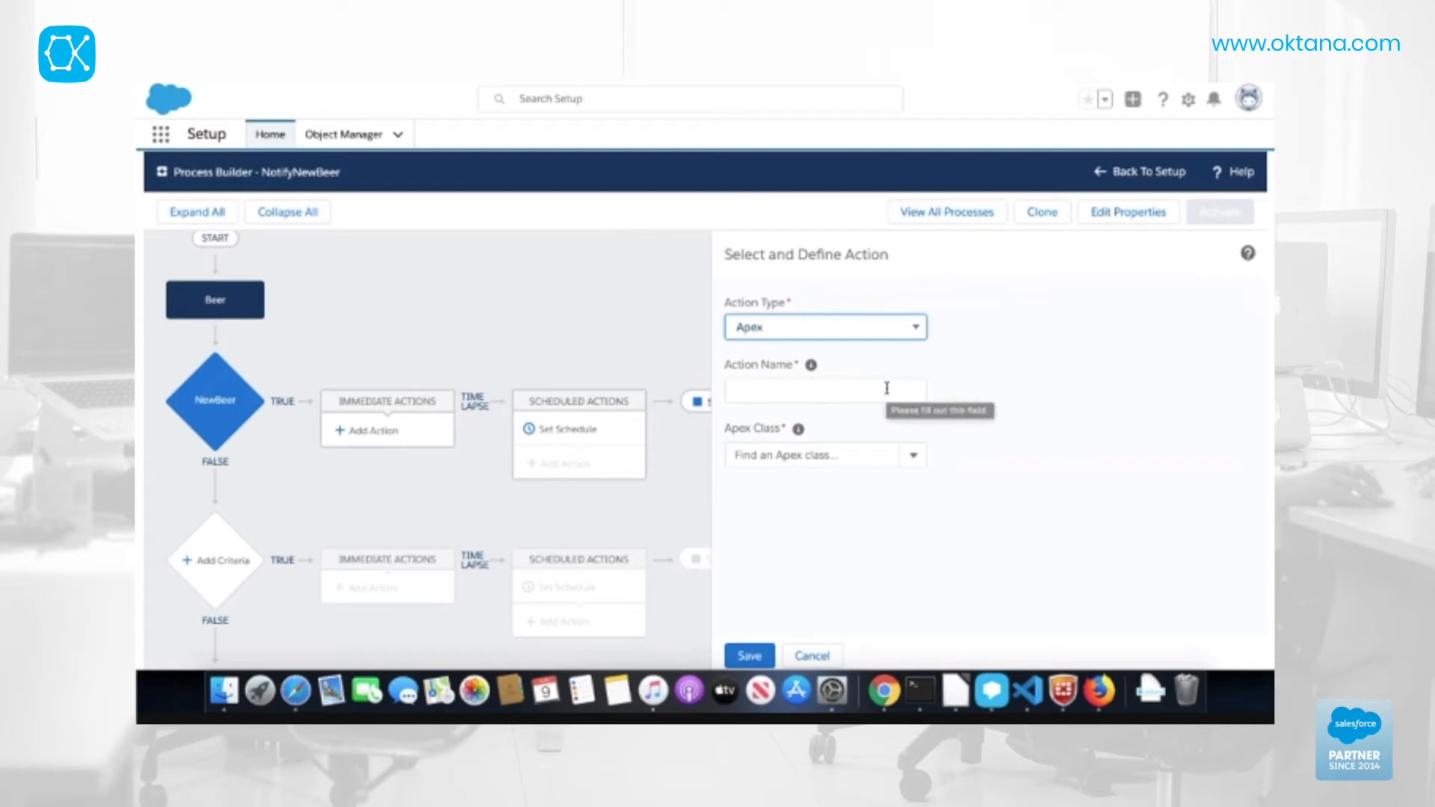
{"action": "left_click", "coordinate": [882, 327]}
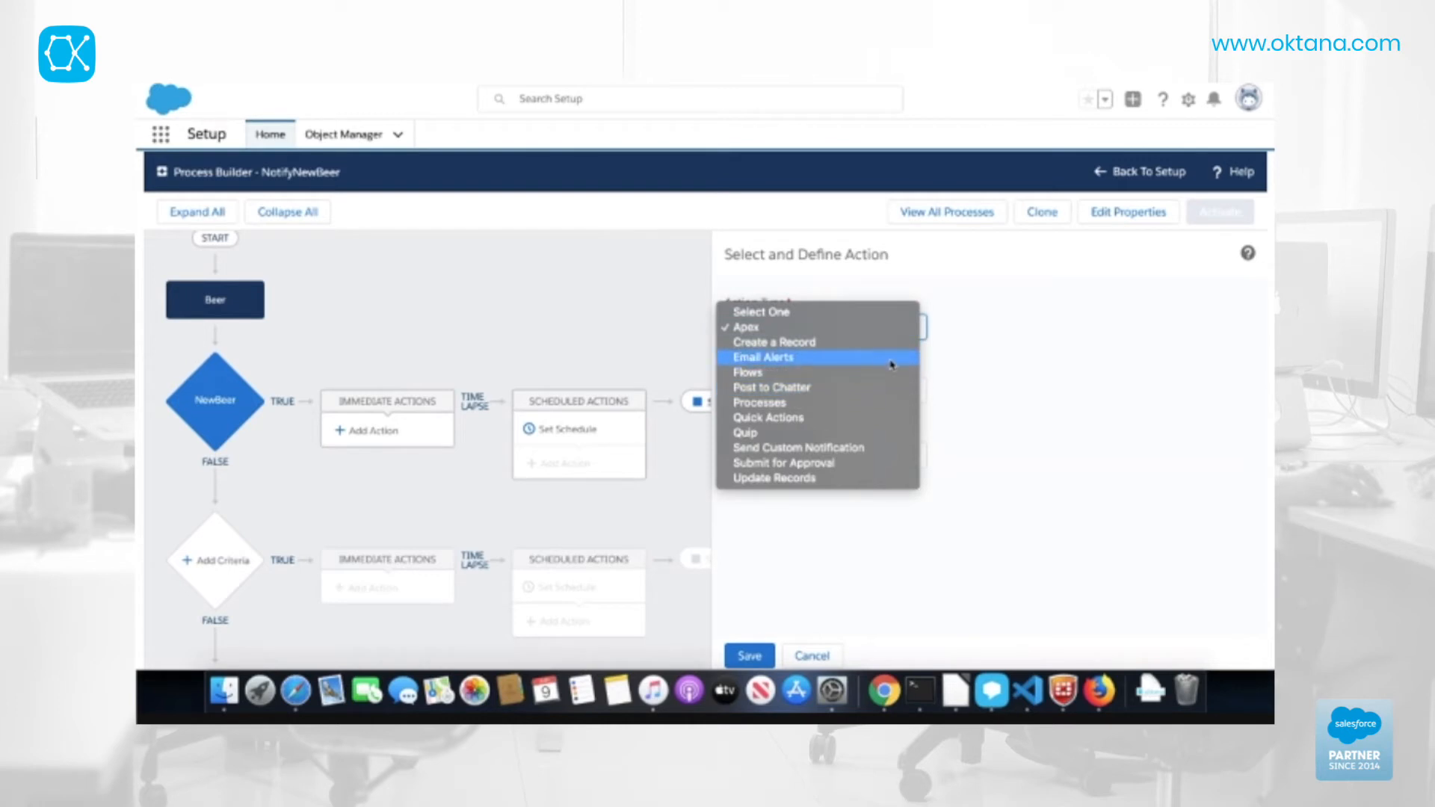
{"action": "left_click", "coordinate": [1006, 354]}
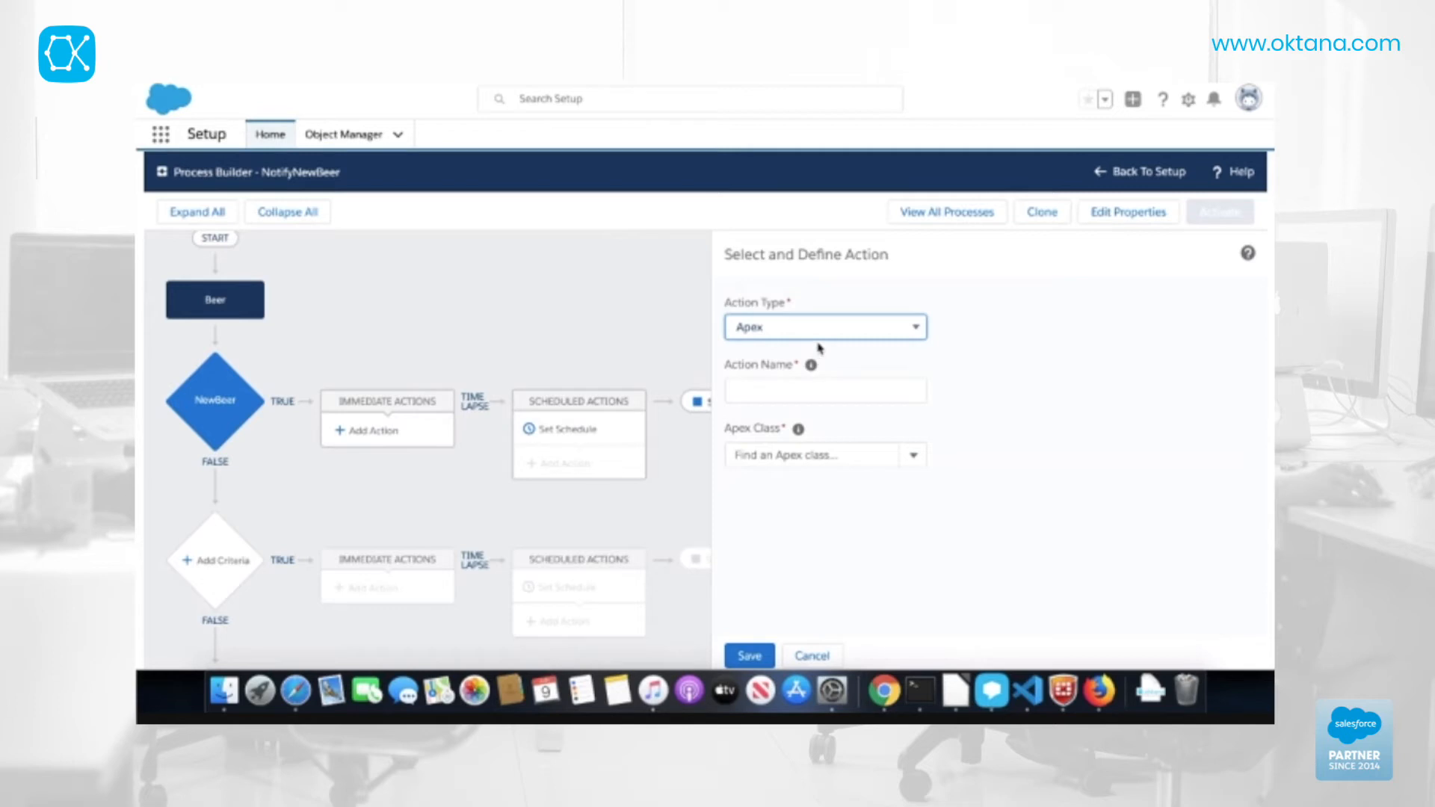
{"action": "left_click", "coordinate": [913, 333]}
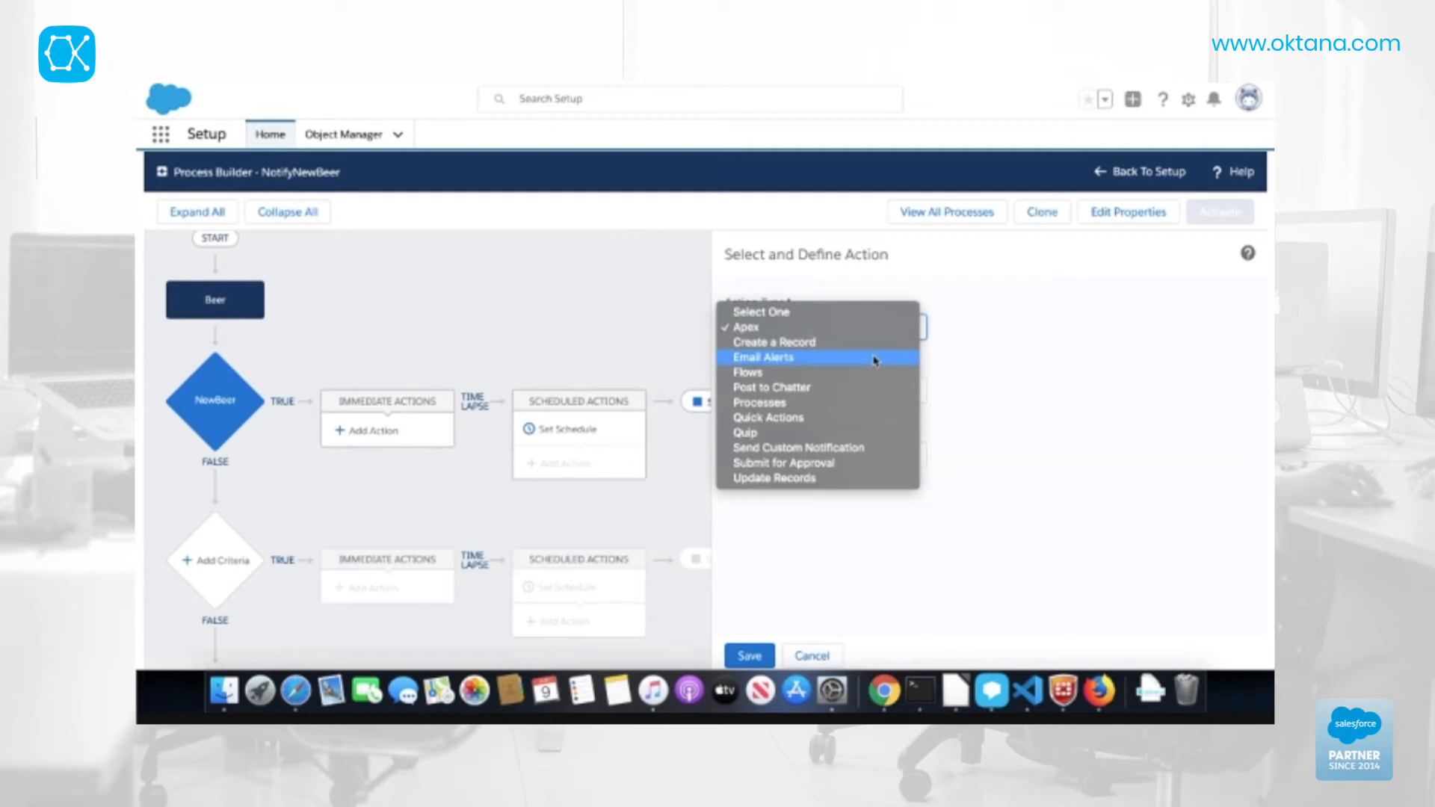
{"action": "left_click", "coordinate": [942, 363]}
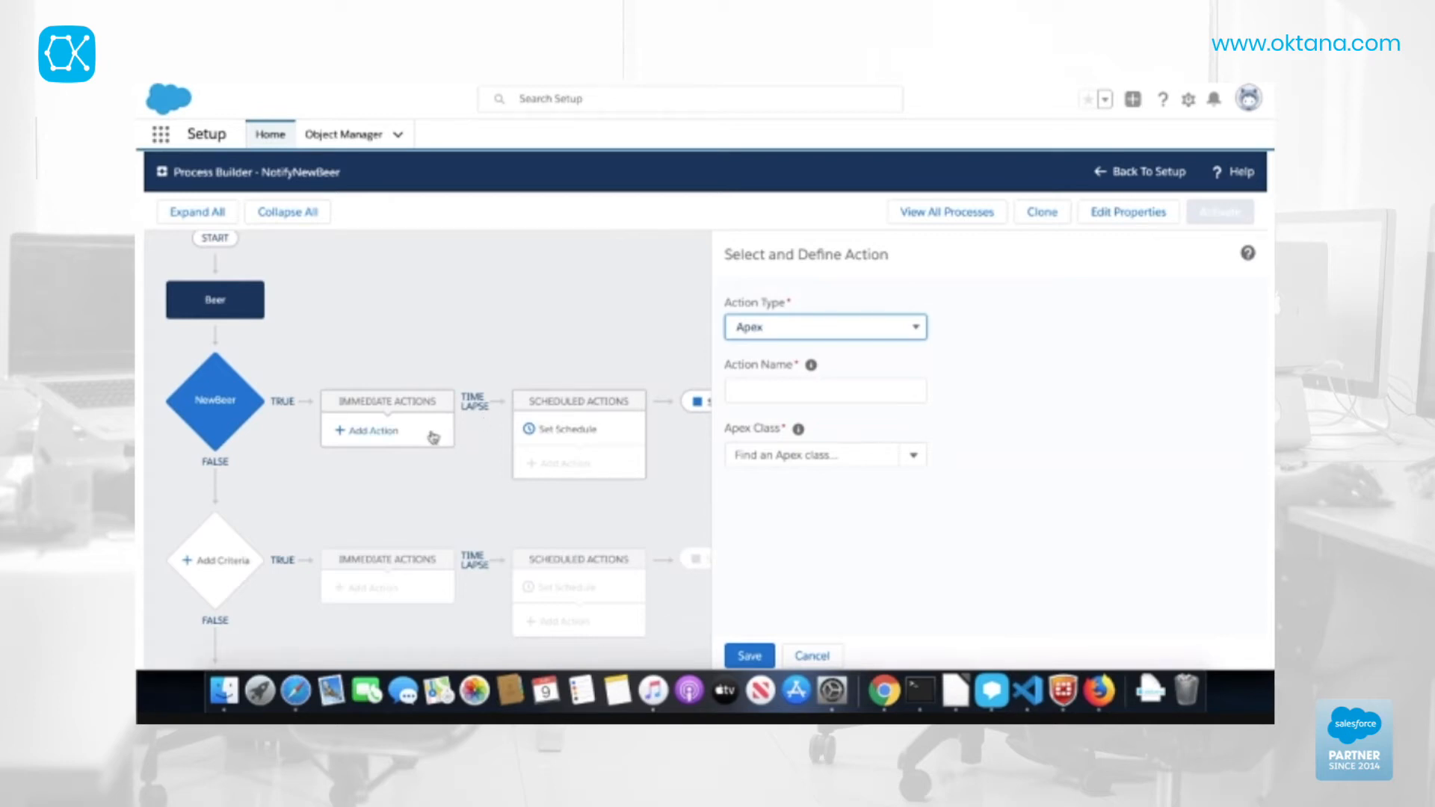
Step: Name the Apex action New Beer Email and assign the NewBeerEmailNotification class to it
{"action": "left_click", "coordinate": [806, 396]}
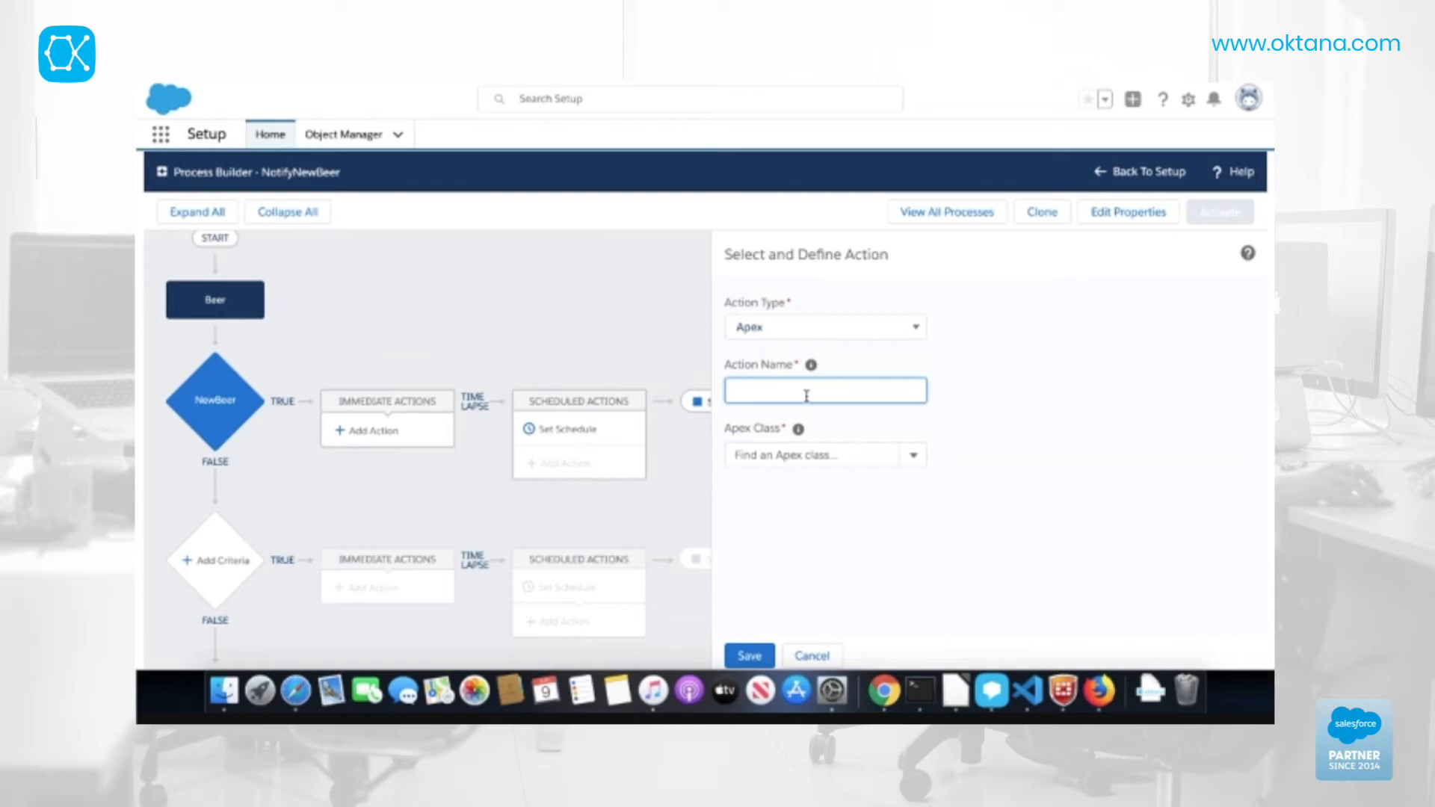
{"action": "type", "text": "N"}
{"action": "key", "text": "BackSpace"}
{"action": "type", "text": "New Beer Email"}
{"action": "left_click", "coordinate": [916, 461]}
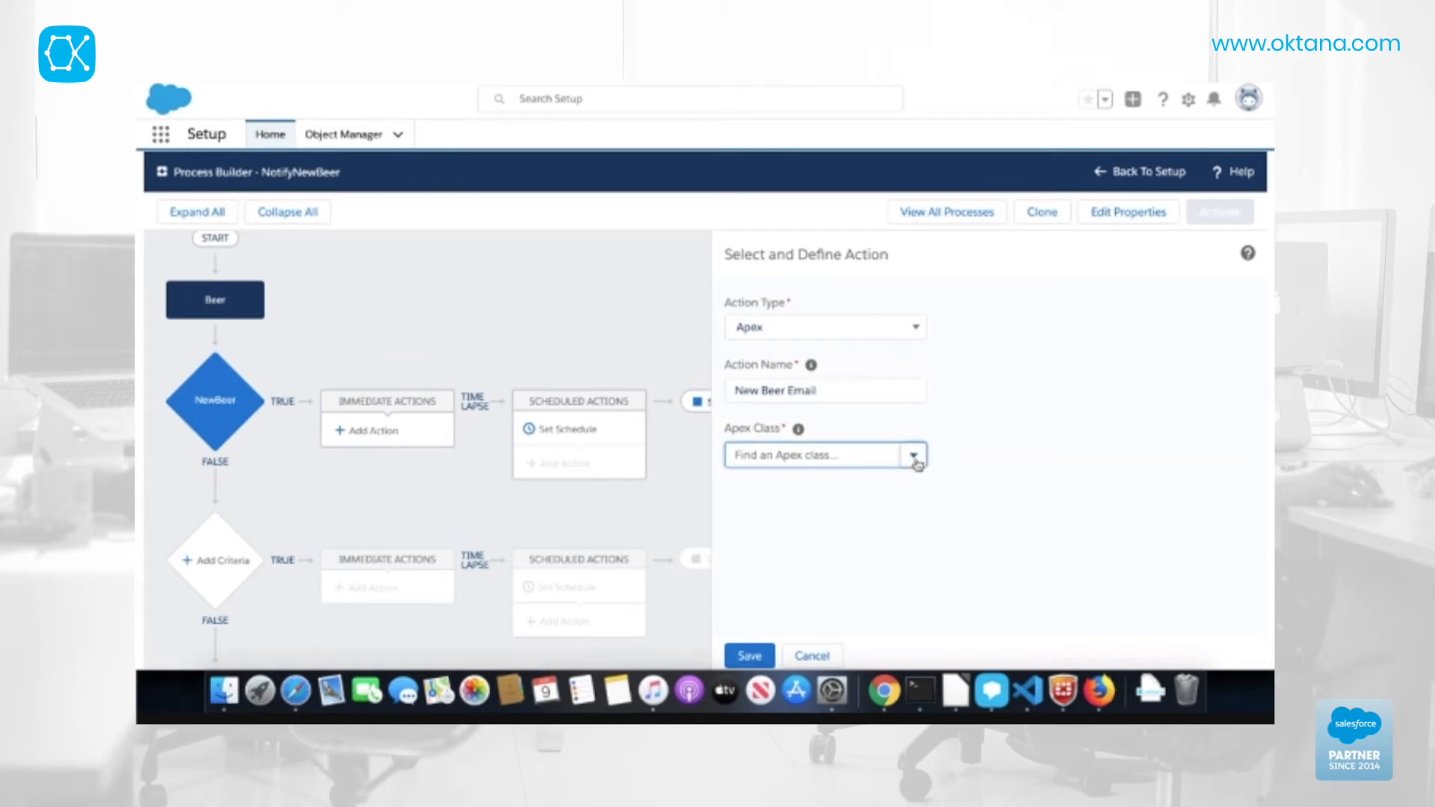
{"action": "left_click", "coordinate": [809, 452]}
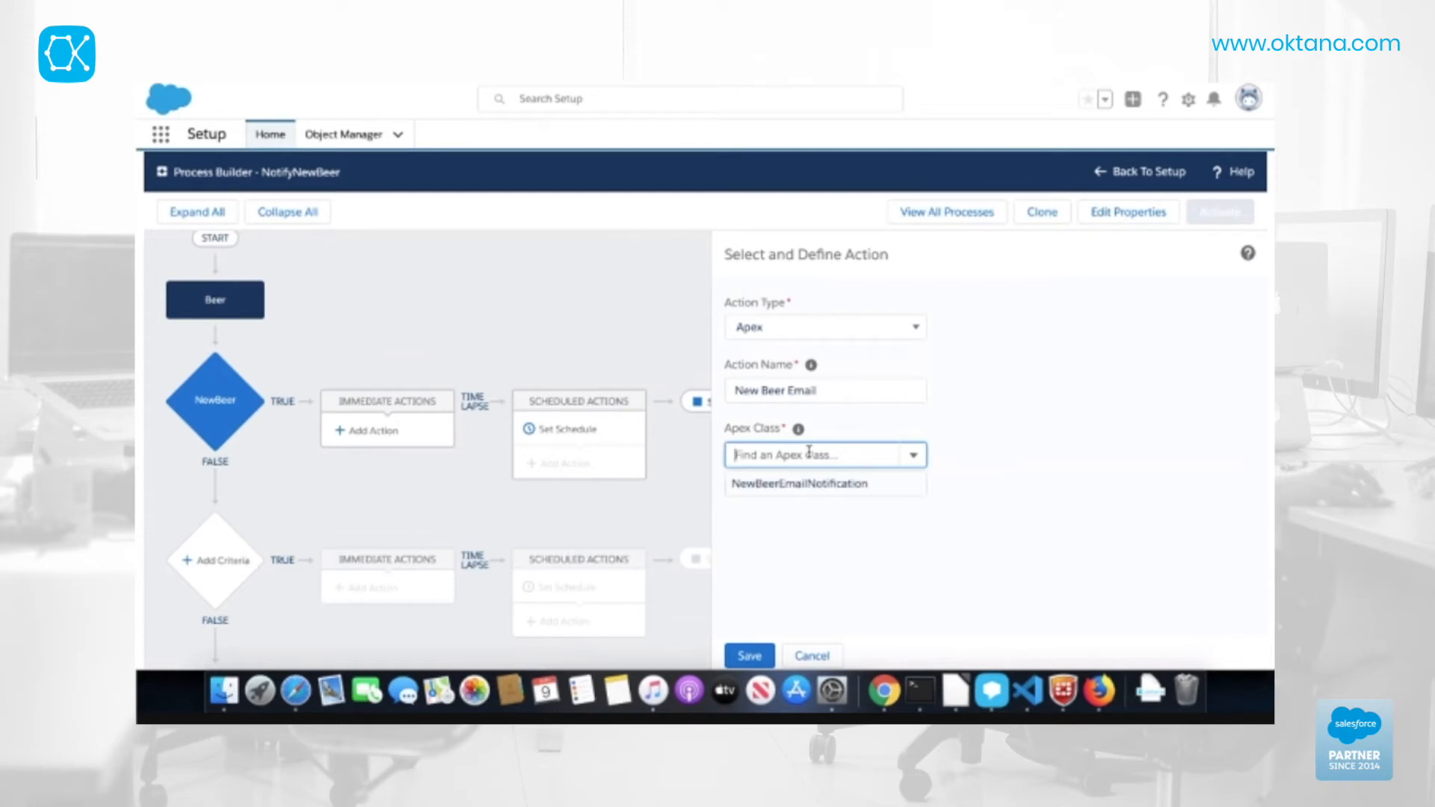
{"action": "type", "text": "N"}
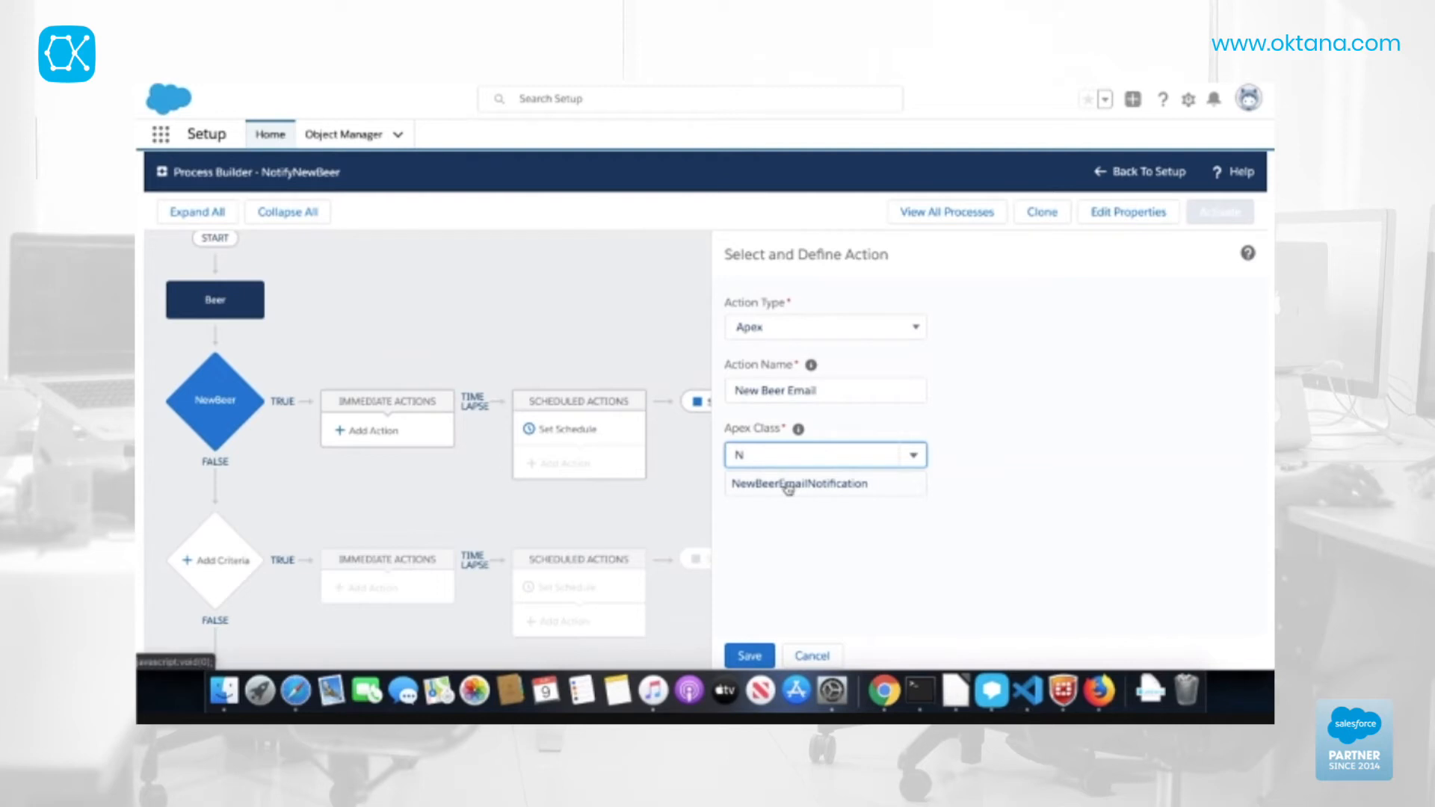
{"action": "left_click", "coordinate": [800, 487]}
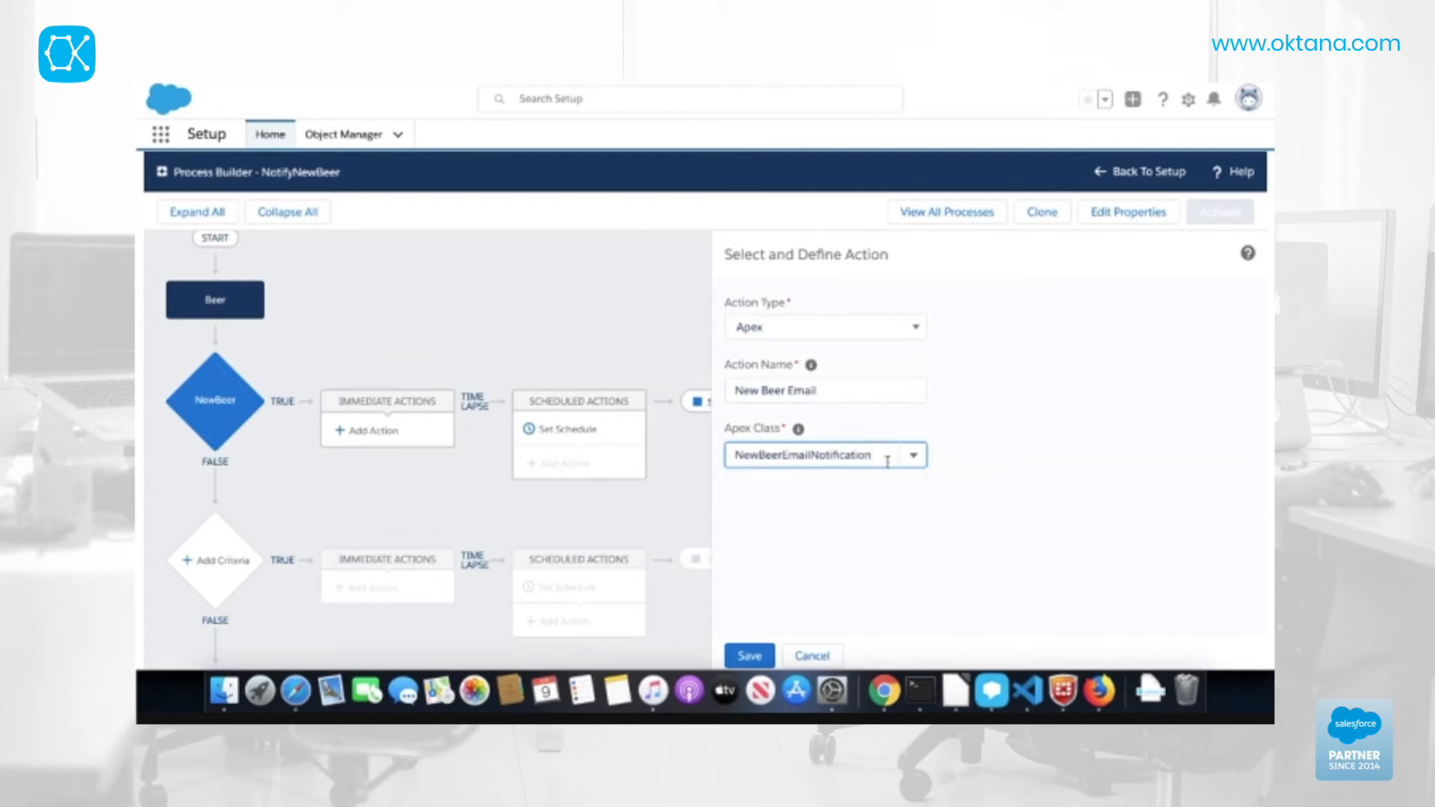
Step: Open the Developer Console and examine the NewBeerEmailNotification class, especially its InvocableMethod annotation and contact query
{"action": "left_click", "coordinate": [1188, 100]}
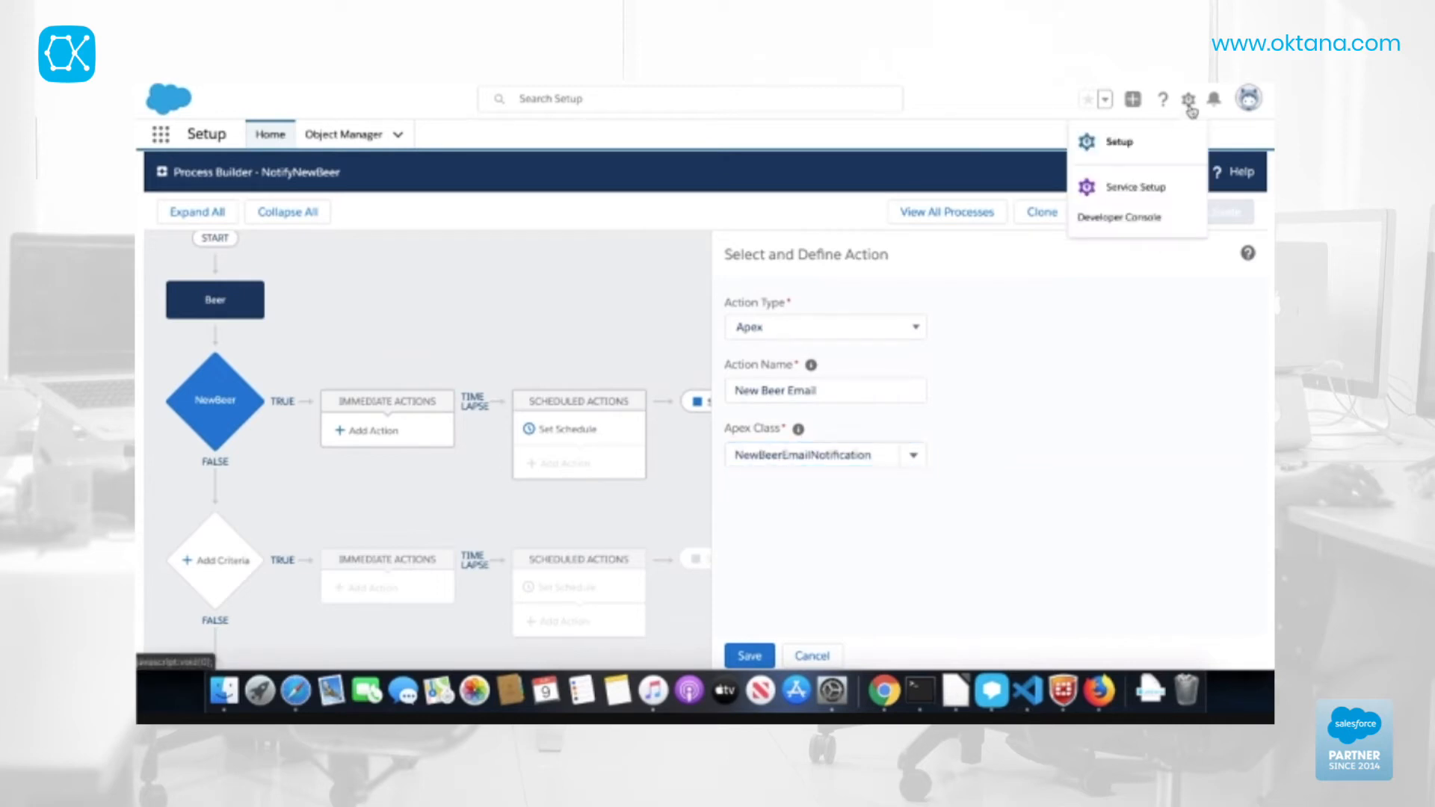
{"action": "left_click", "coordinate": [1149, 222]}
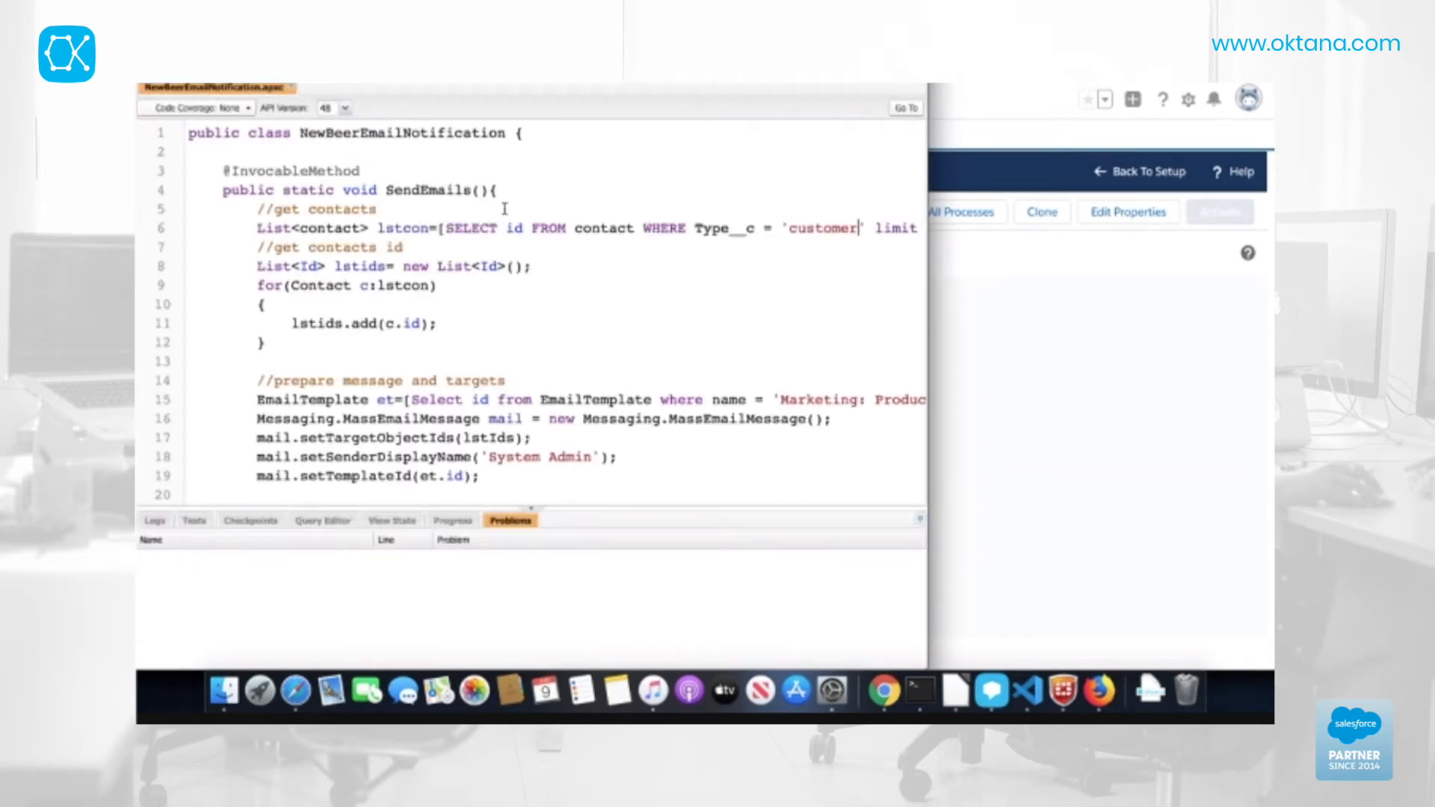
{"action": "scroll", "coordinate": [701, 213], "scroll_direction": "down", "scroll_amount": 2}
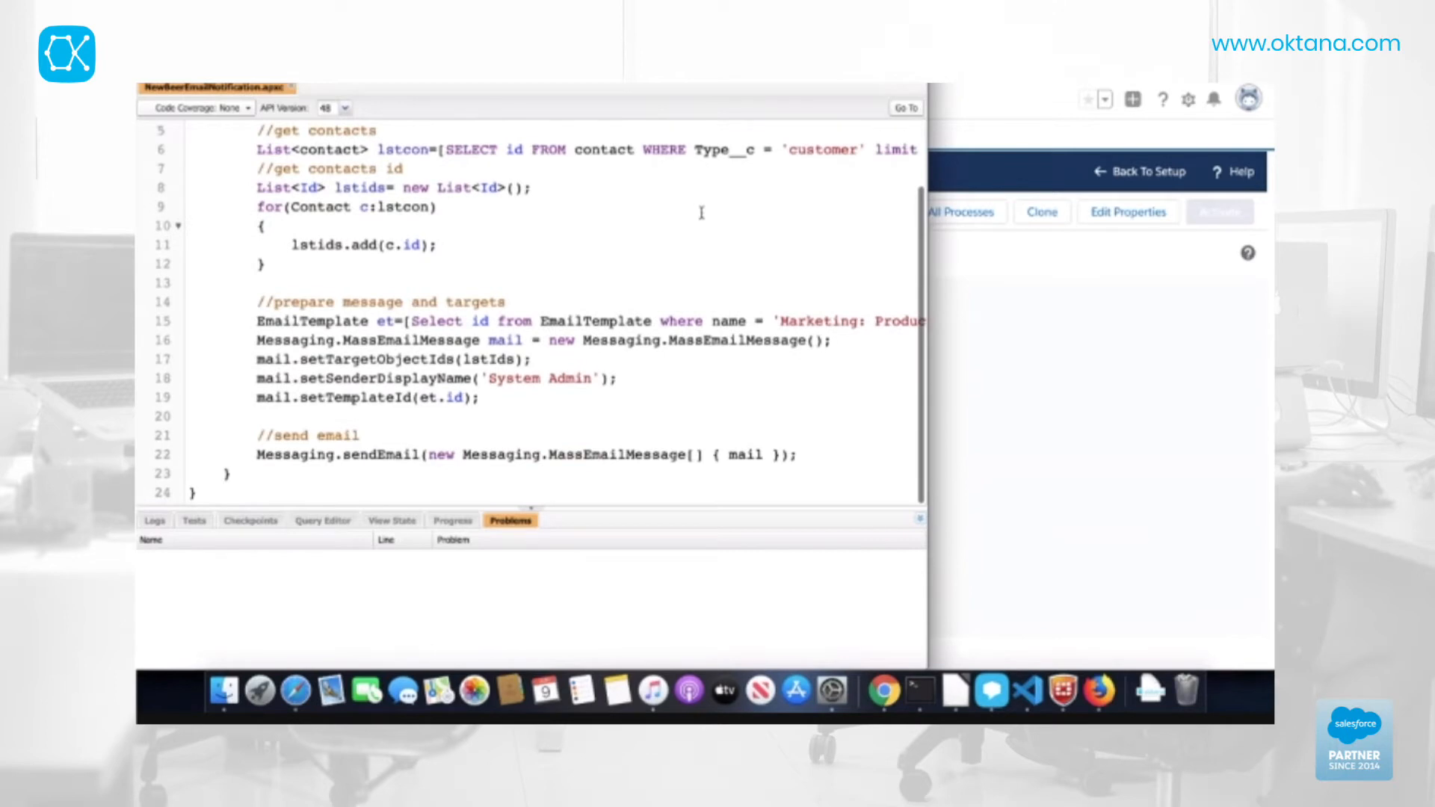
{"action": "scroll", "coordinate": [701, 213], "scroll_direction": "up", "scroll_amount": 2}
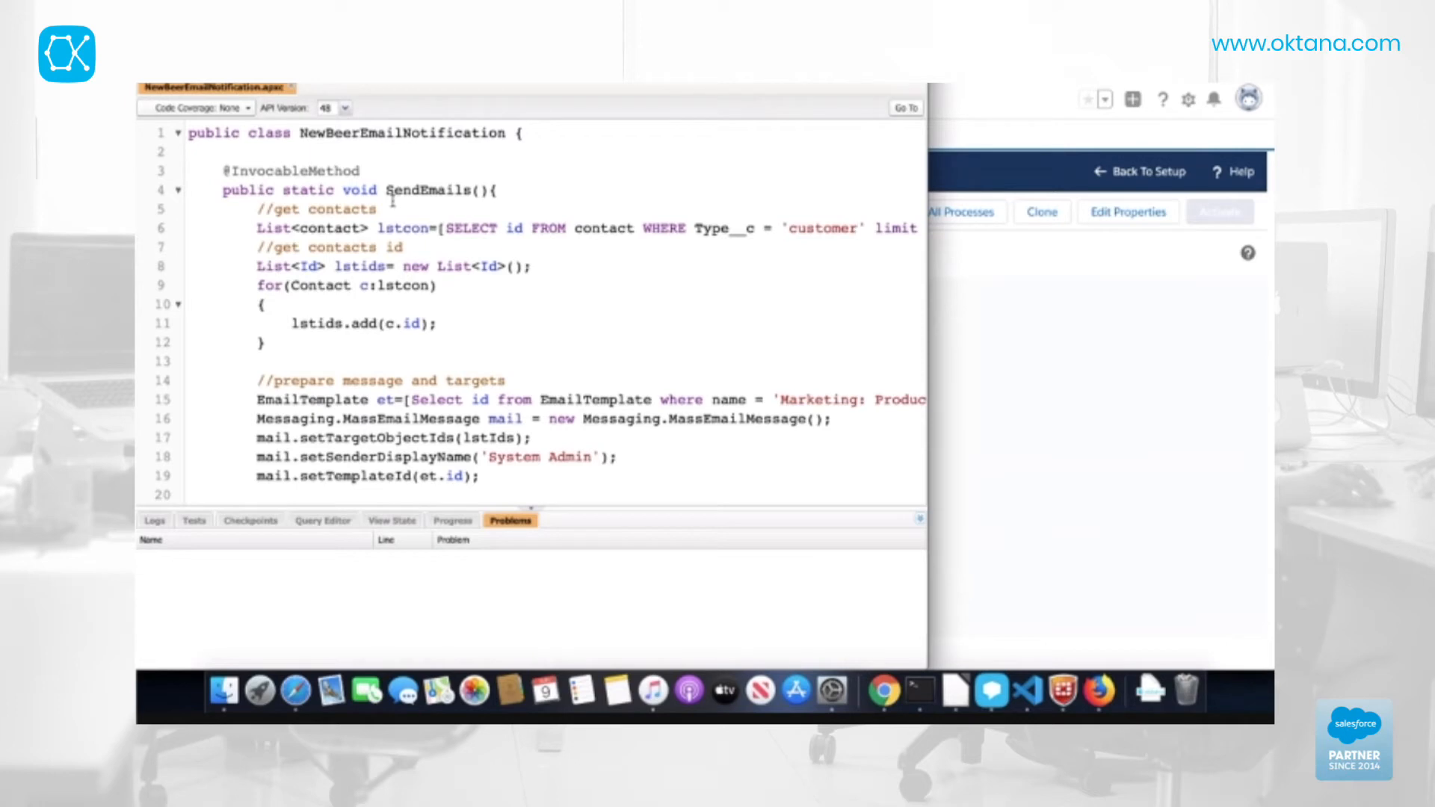
{"action": "left_click_drag", "start_coordinate": [360, 170], "coordinate": [215, 171]}
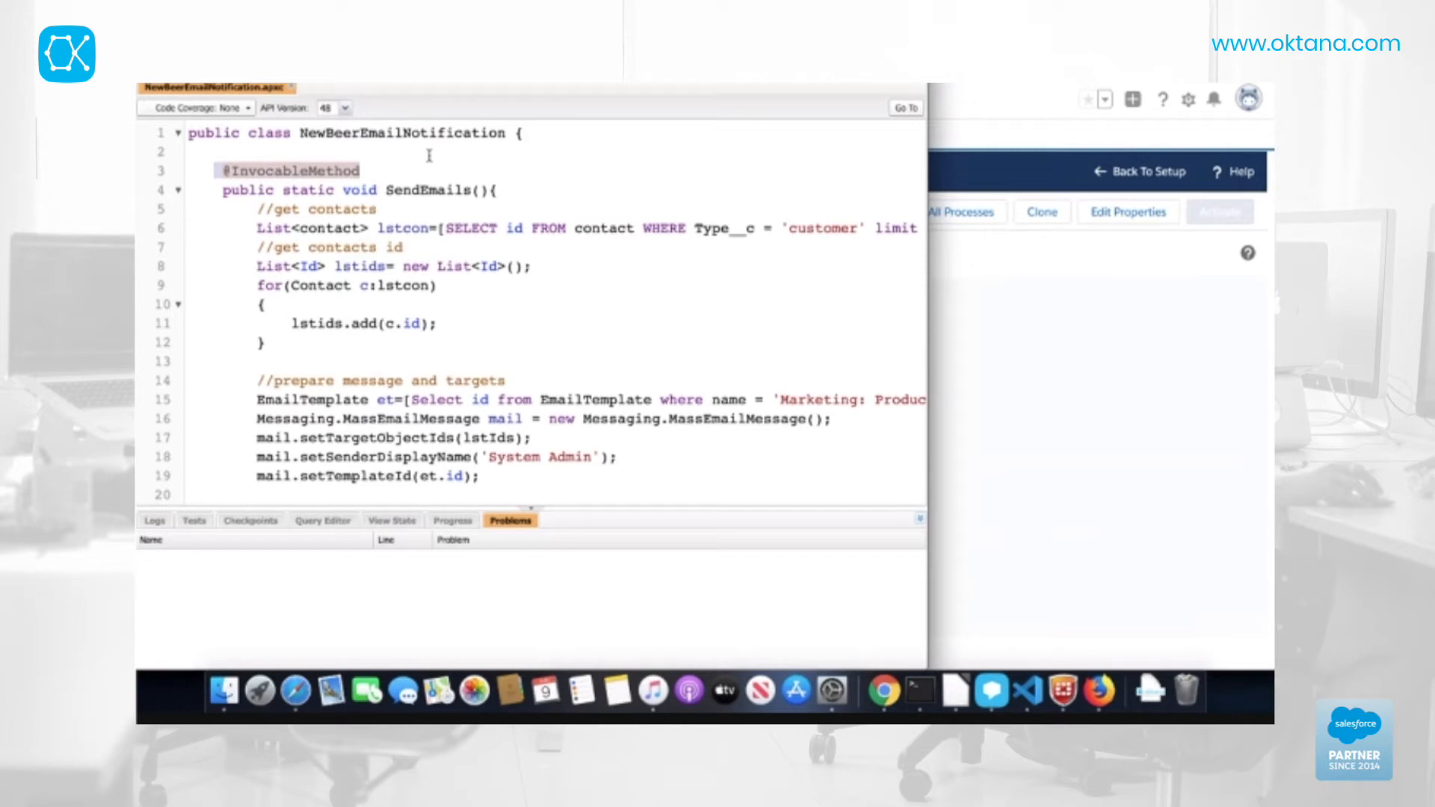
{"action": "scroll", "coordinate": [724, 295], "scroll_direction": "down", "scroll_amount": 3}
{"action": "scroll", "coordinate": [724, 295], "scroll_direction": "up", "scroll_amount": 3}
{"action": "left_click", "coordinate": [326, 227]}
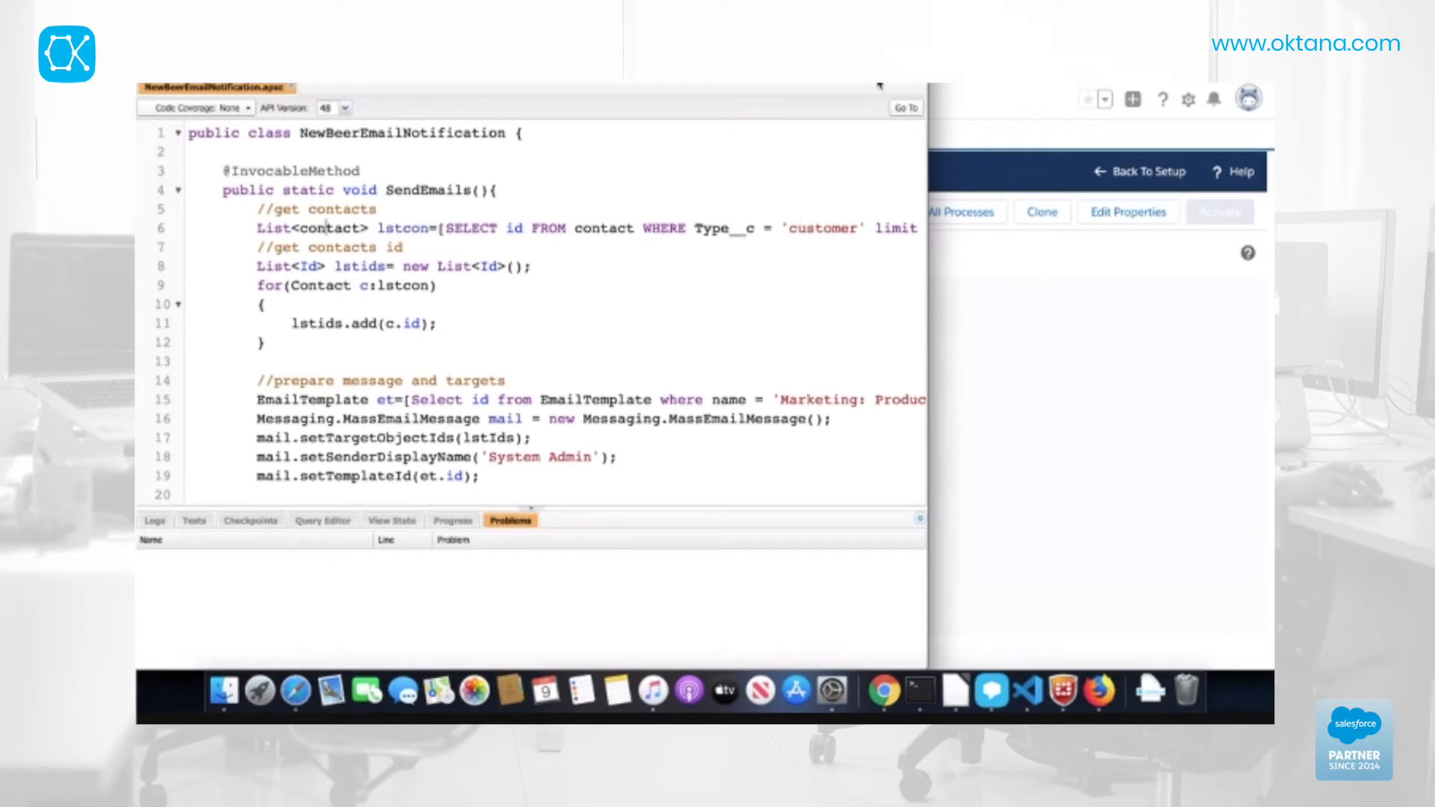
Step: Enlarge the Developer Console window and examine the class code that picks the email template, prepares the mass email and sends it
{"action": "double_click", "coordinate": [928, 86]}
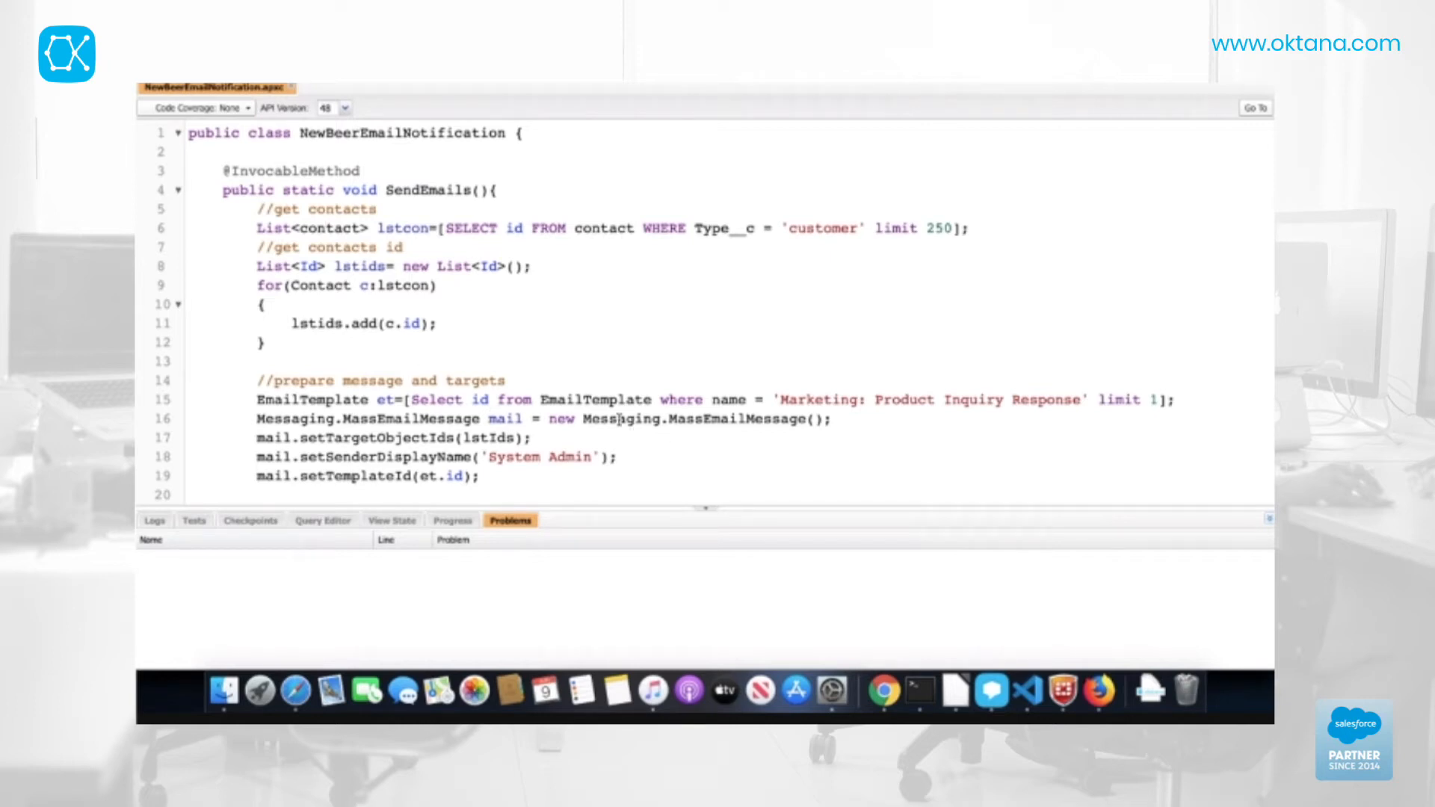
{"action": "scroll", "coordinate": [386, 401], "scroll_direction": "down", "scroll_amount": 1}
{"action": "scroll", "coordinate": [384, 402], "scroll_direction": "up", "scroll_amount": 1}
{"action": "scroll", "coordinate": [403, 400], "scroll_direction": "down", "scroll_amount": 1}
{"action": "scroll", "coordinate": [759, 395], "scroll_direction": "down", "scroll_amount": 1}
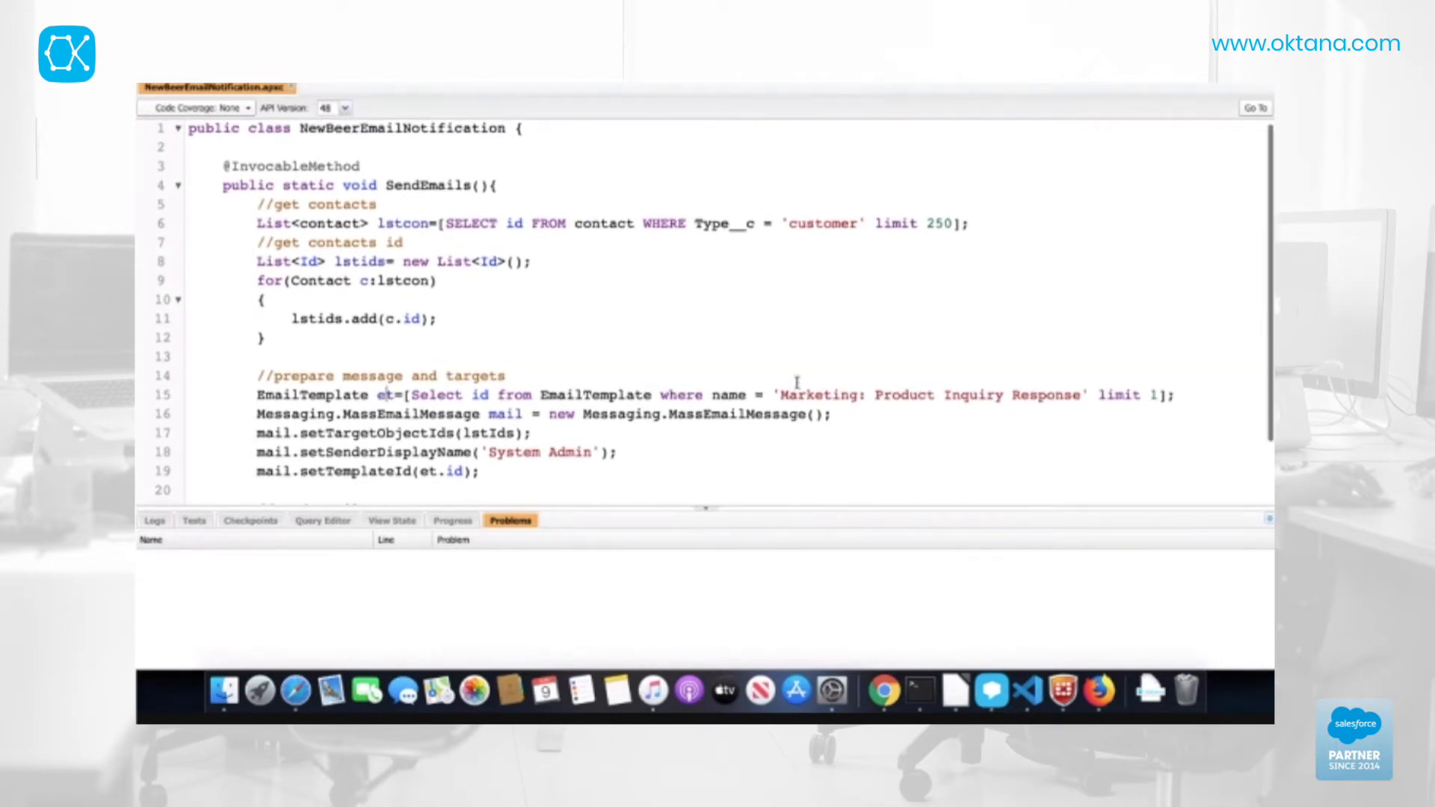
{"action": "scroll", "coordinate": [1118, 359], "scroll_direction": "down", "scroll_amount": 1}
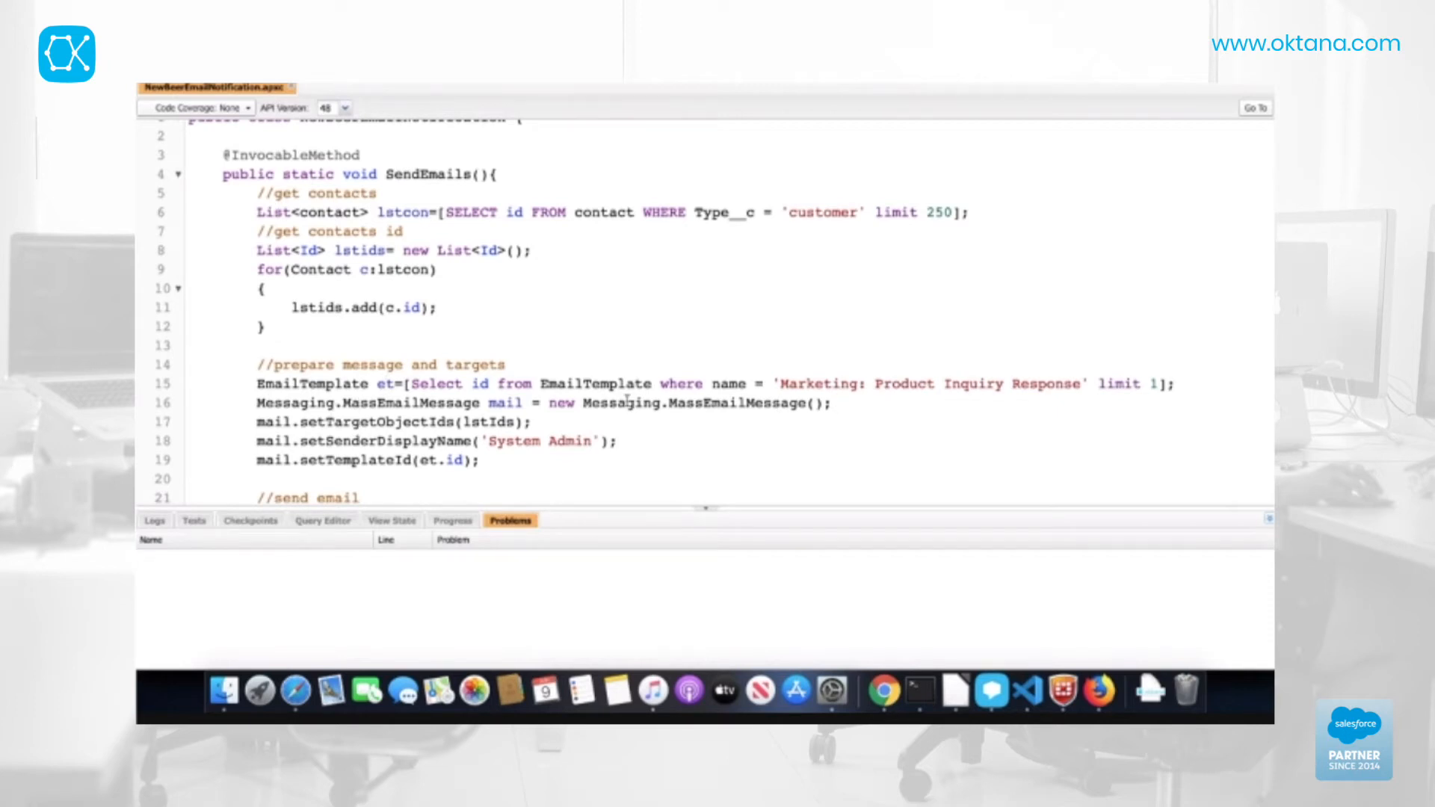
{"action": "left_click_drag", "start_coordinate": [489, 401], "coordinate": [531, 402]}
{"action": "left_click", "coordinate": [846, 404]}
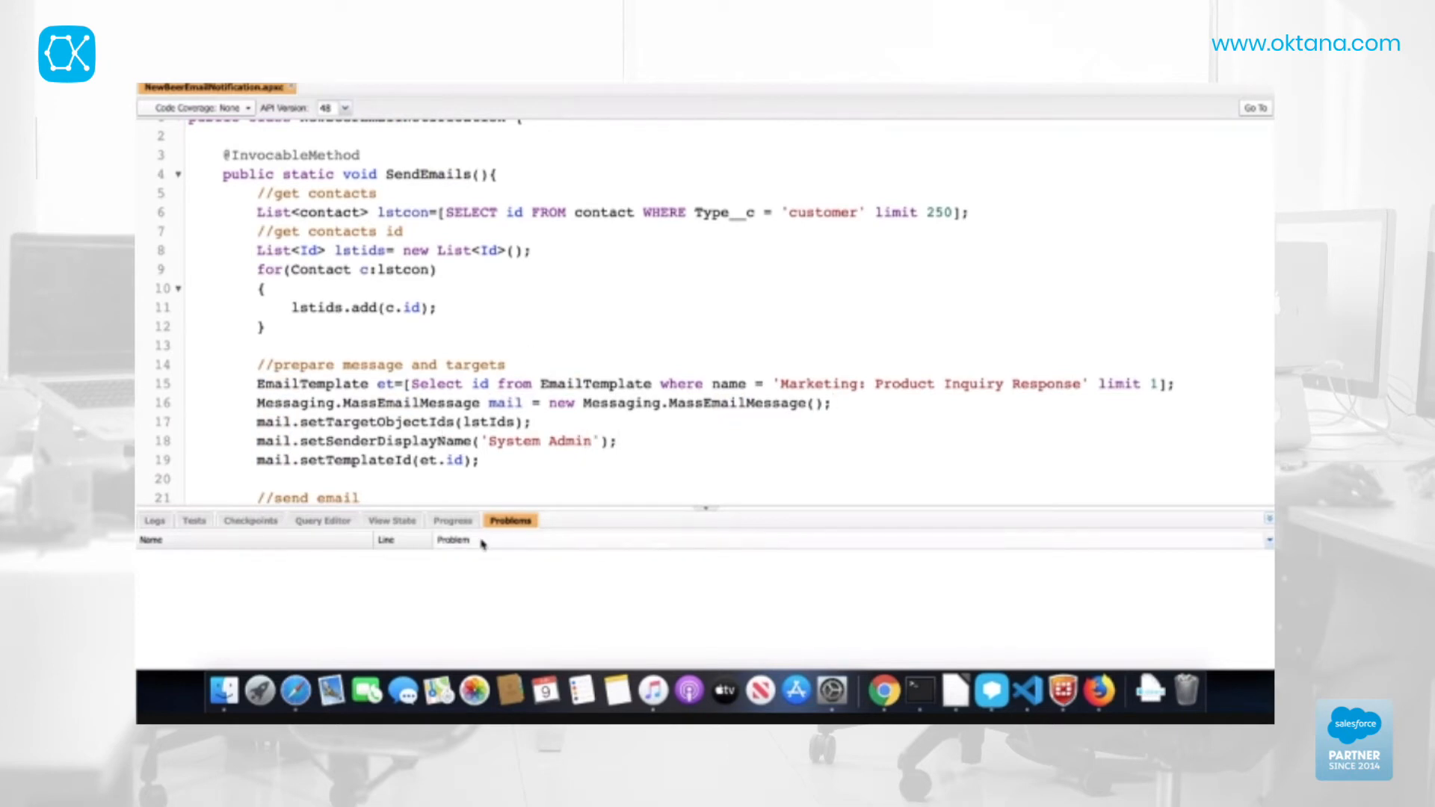
{"action": "scroll", "coordinate": [535, 332], "scroll_direction": "down", "scroll_amount": 3}
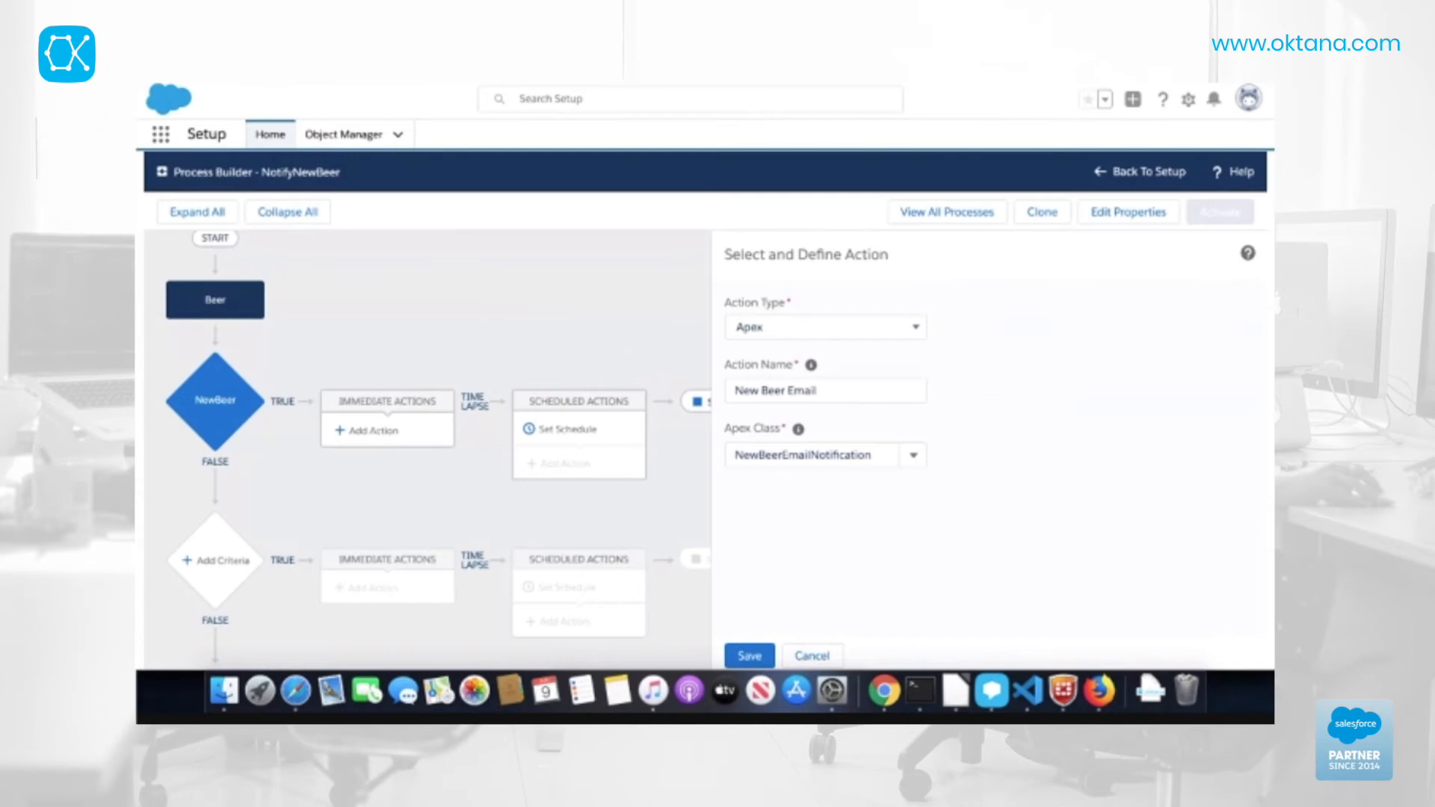
Step: Save the New Beer Email action and try to make the process continue past the NewBeer node instead of stopping
{"action": "left_click", "coordinate": [752, 657]}
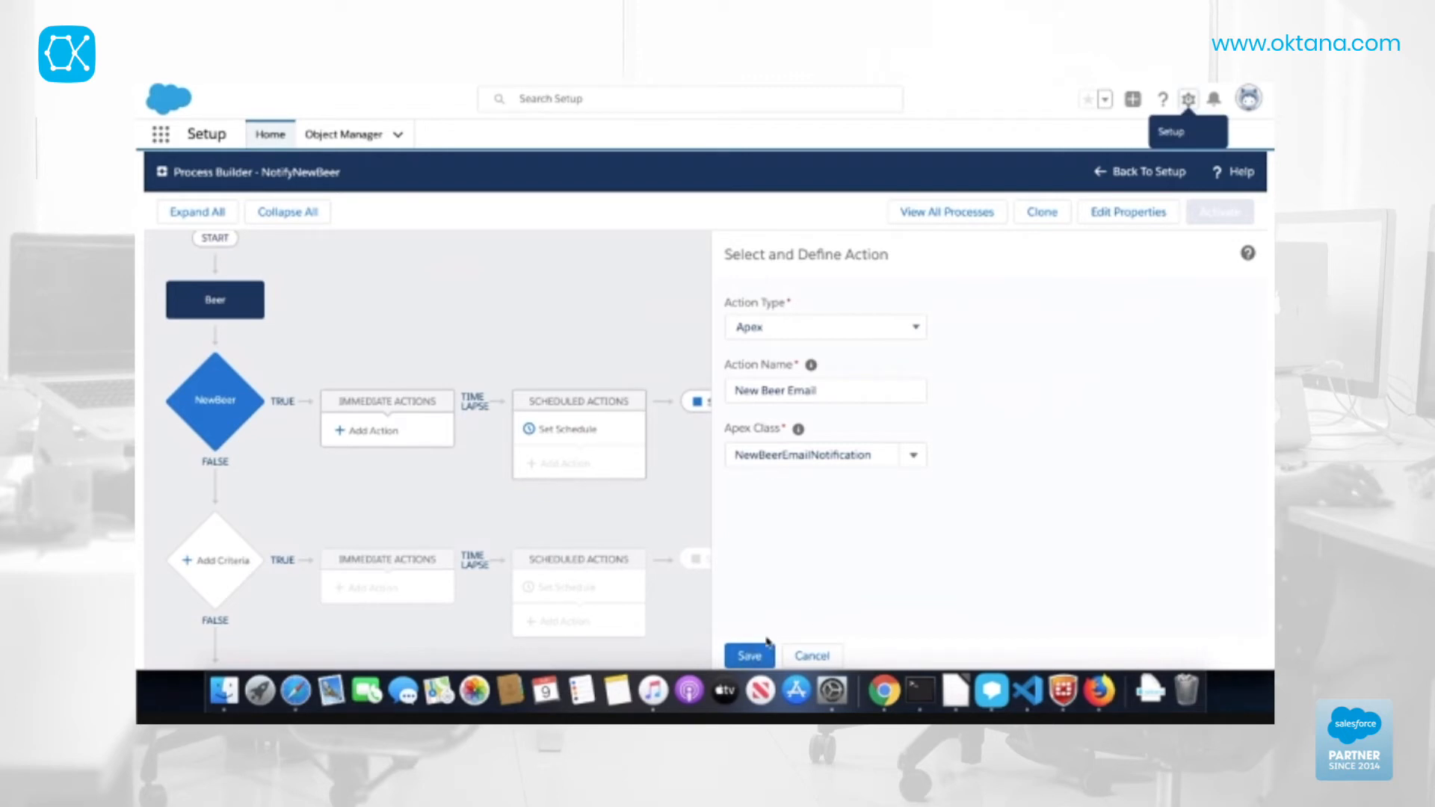
{"action": "left_click", "coordinate": [762, 652]}
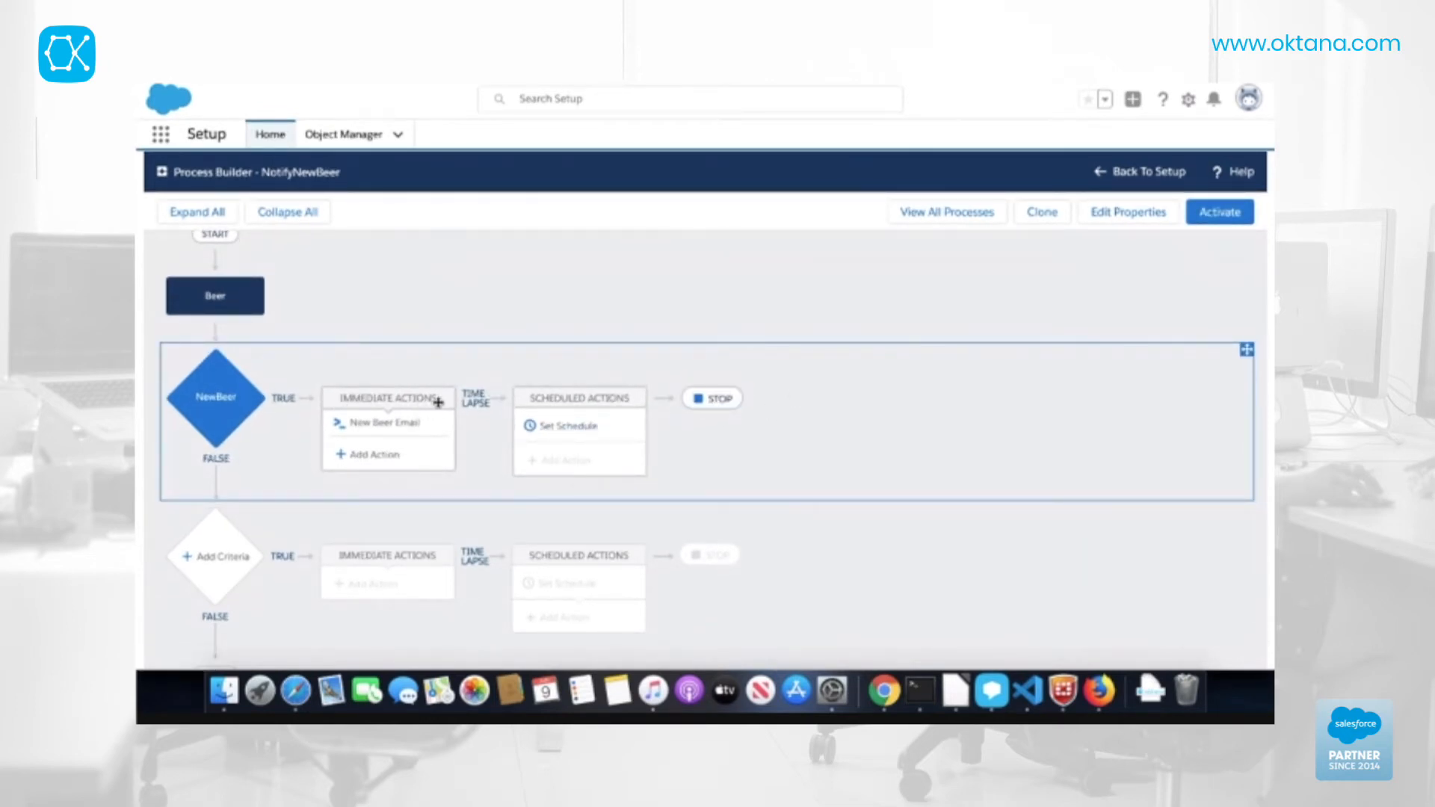
{"action": "left_click", "coordinate": [734, 408]}
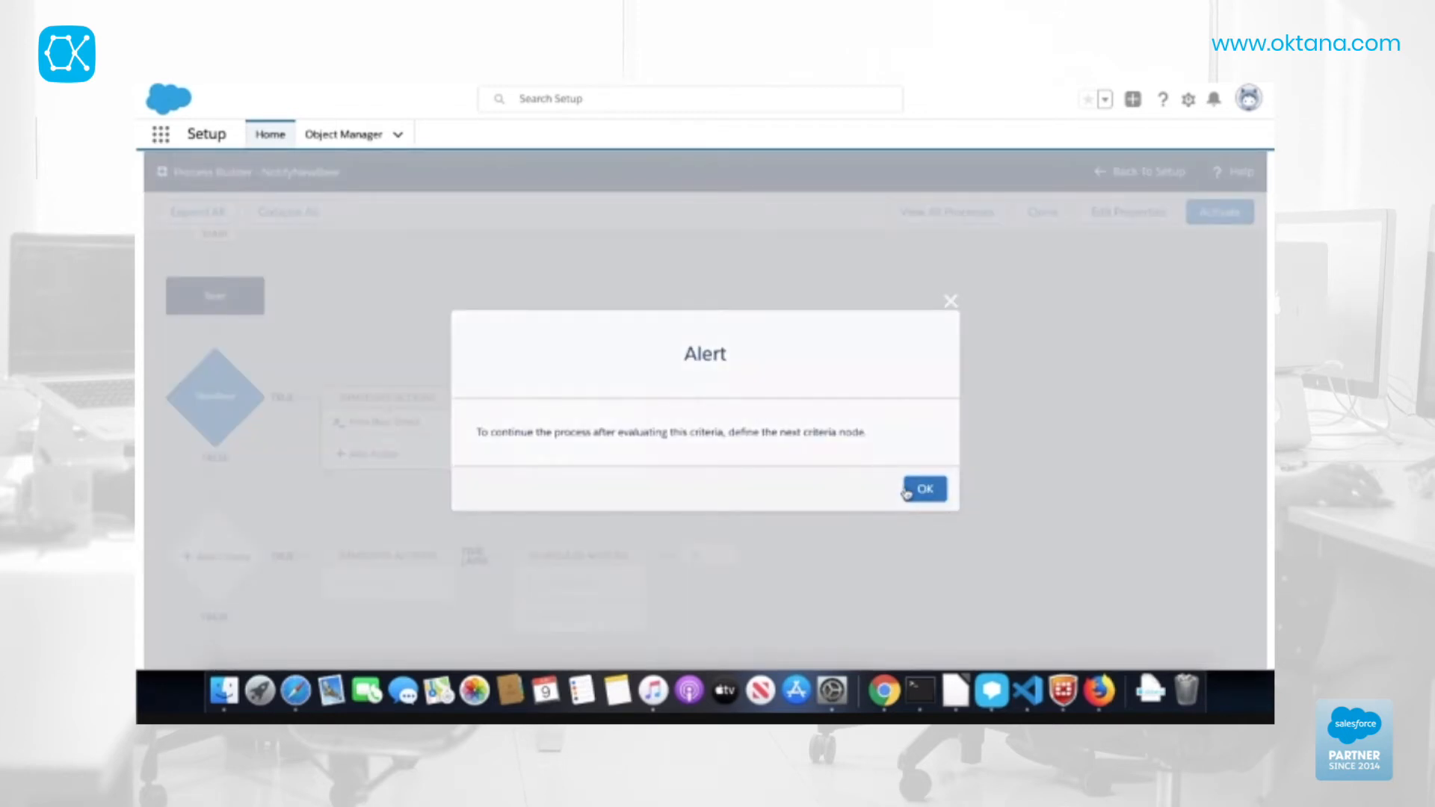
{"action": "left_click", "coordinate": [924, 490]}
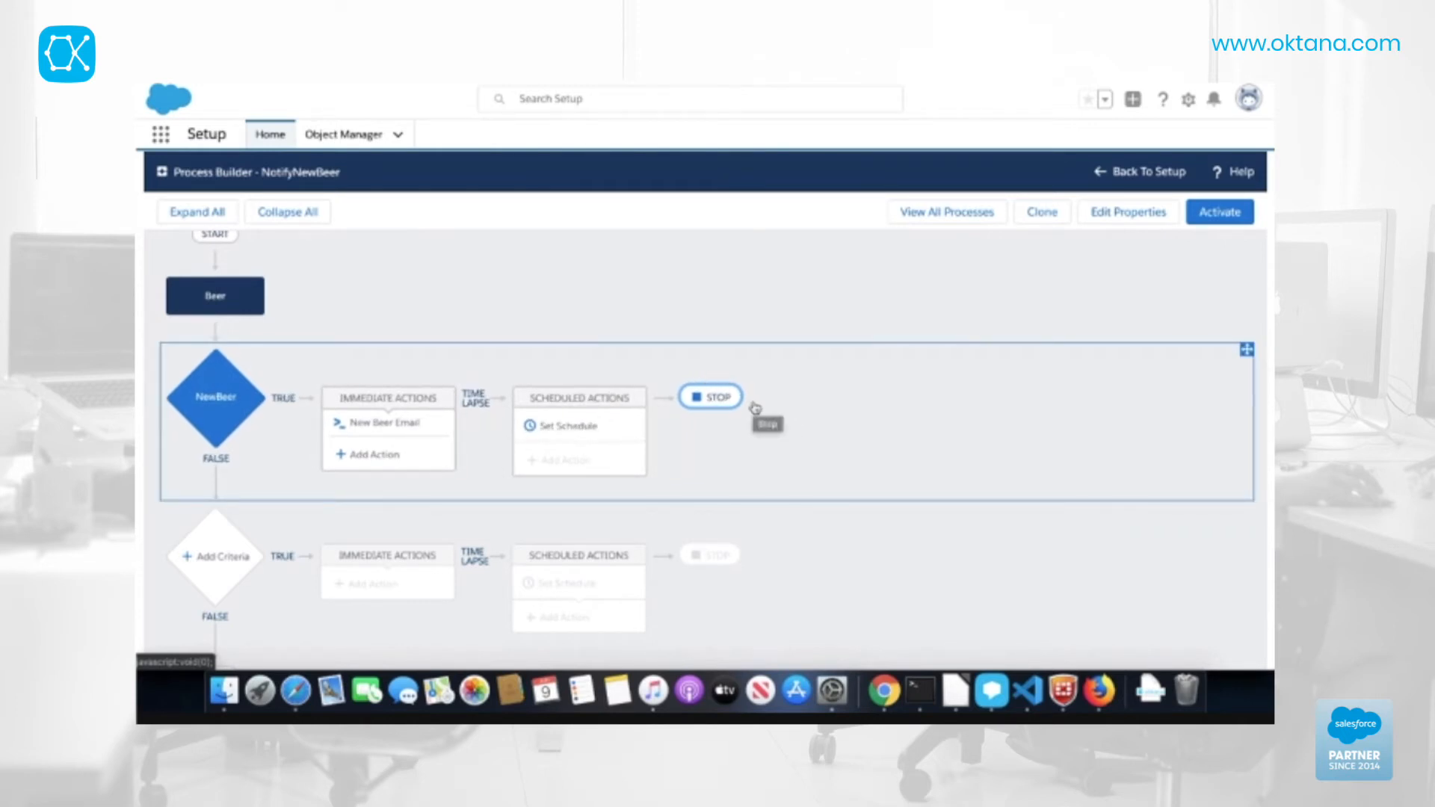
{"action": "scroll", "coordinate": [720, 503], "scroll_direction": "down", "scroll_amount": 1}
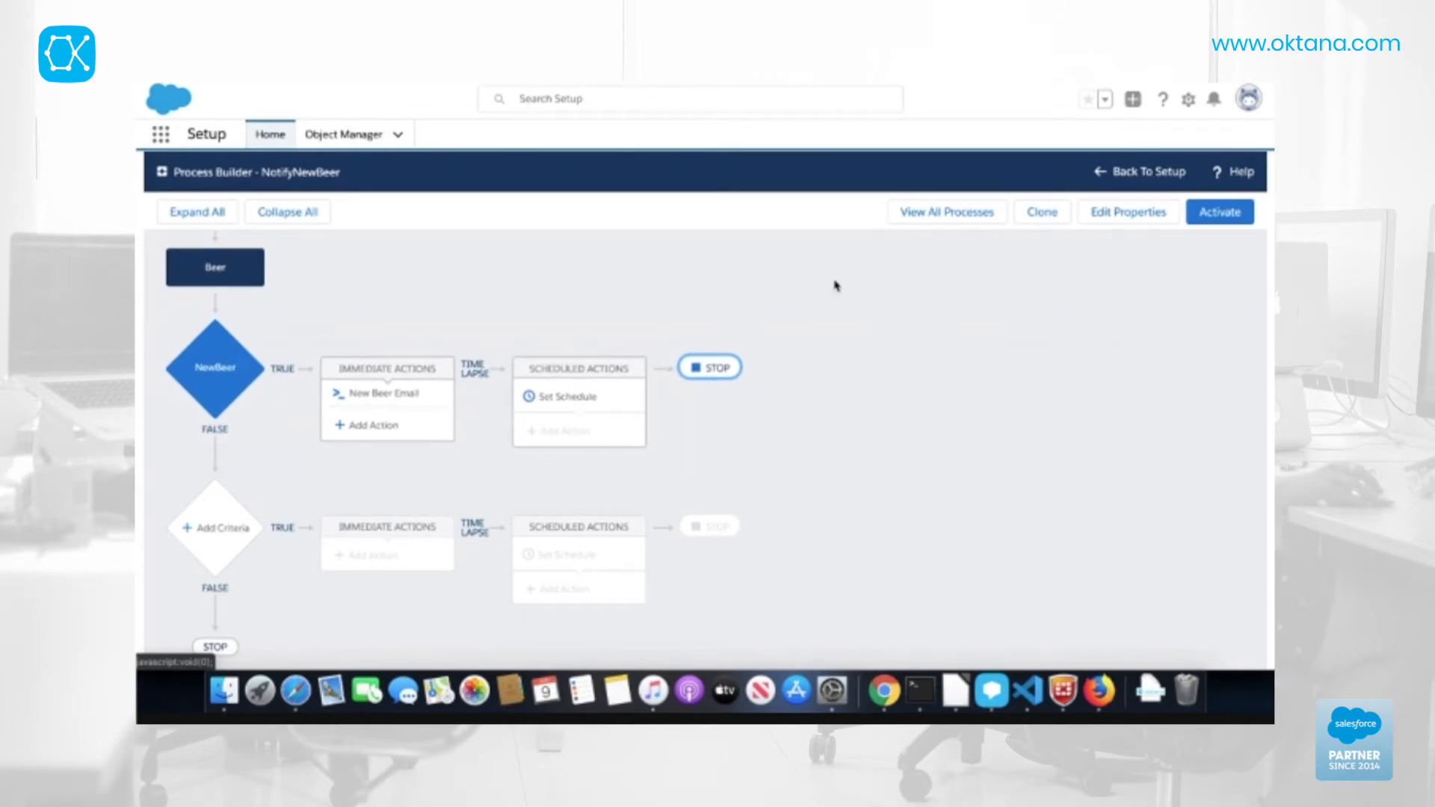
Step: Activate the NotifyNewBeer process and go to the list of all processes
{"action": "left_click", "coordinate": [1236, 219]}
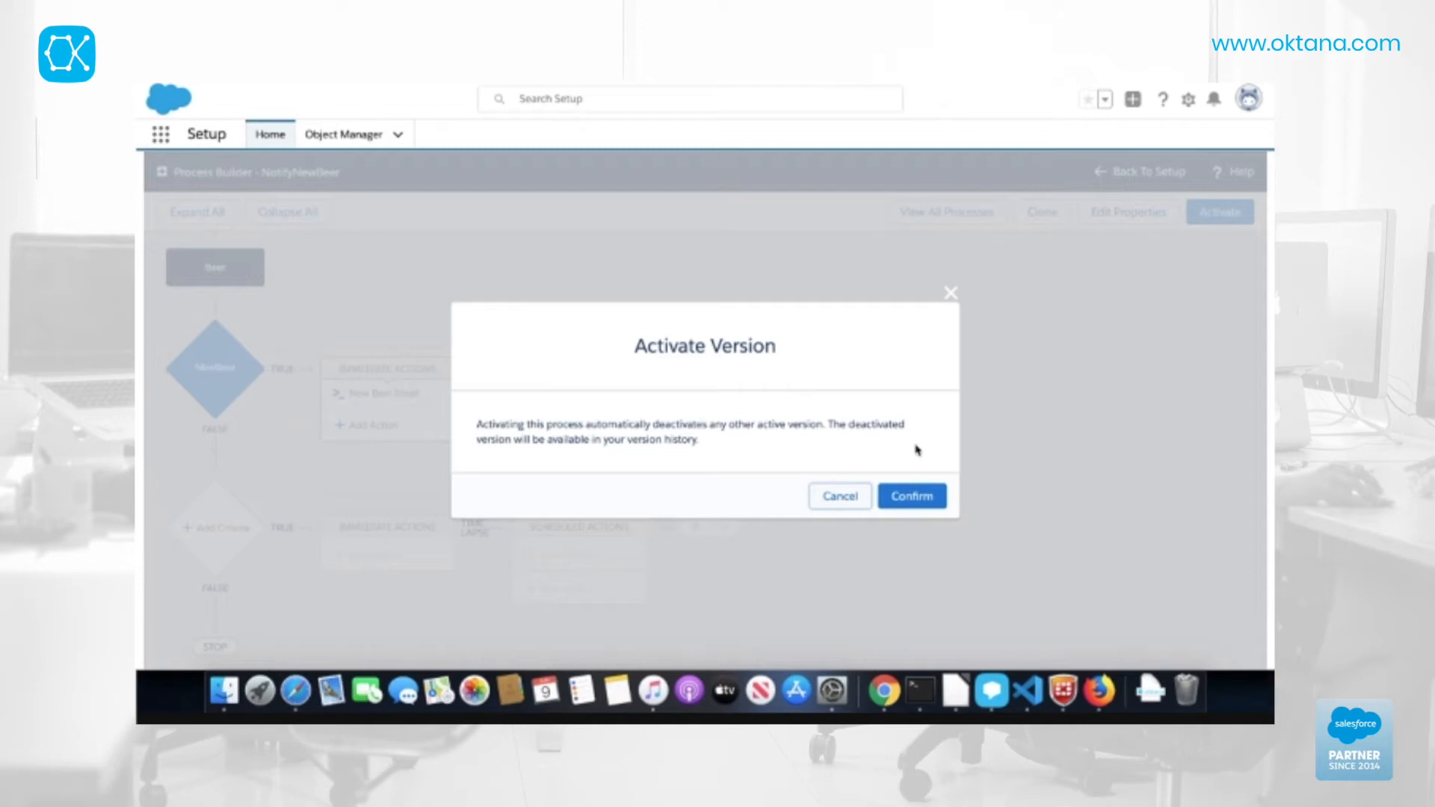
{"action": "left_click", "coordinate": [927, 498]}
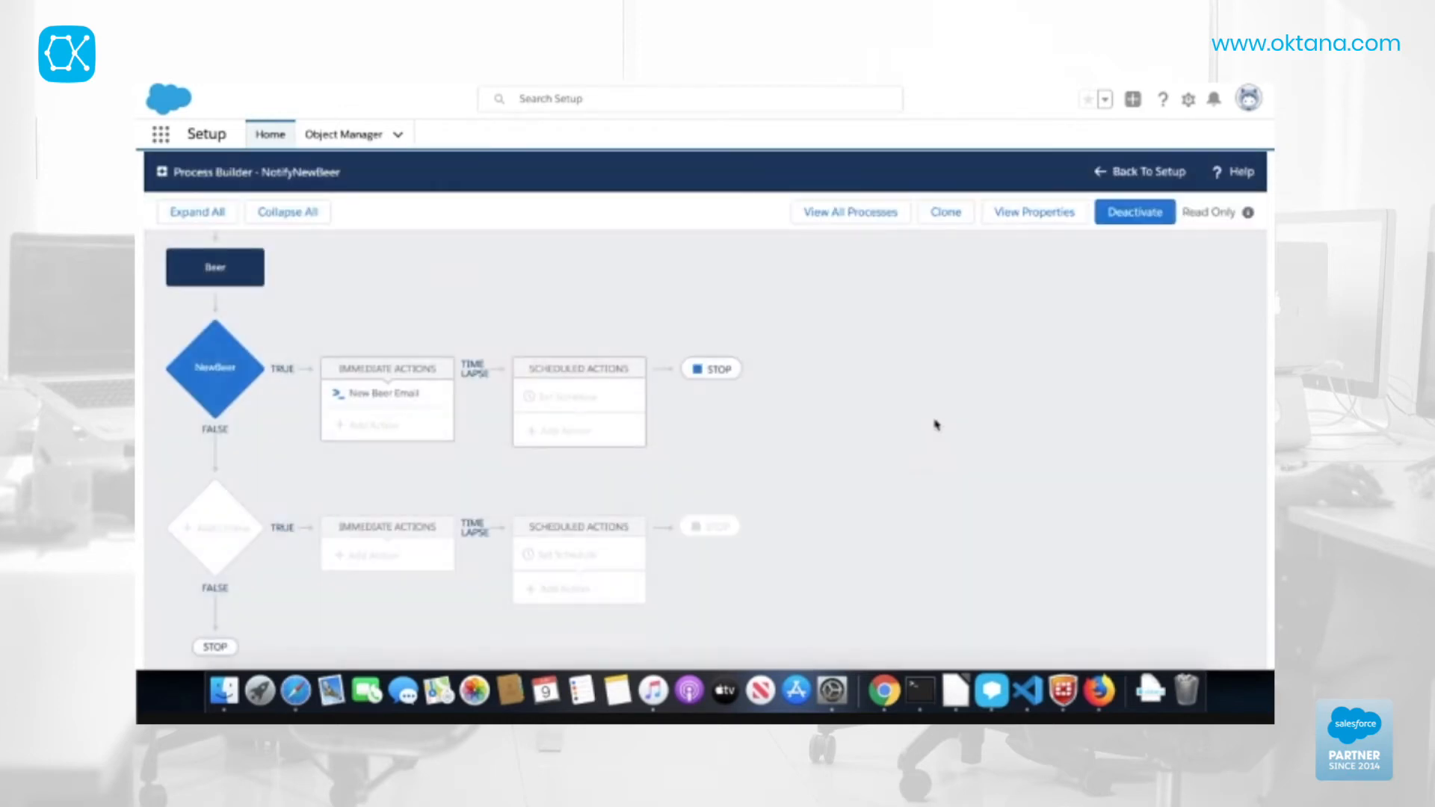
{"action": "left_click", "coordinate": [872, 214]}
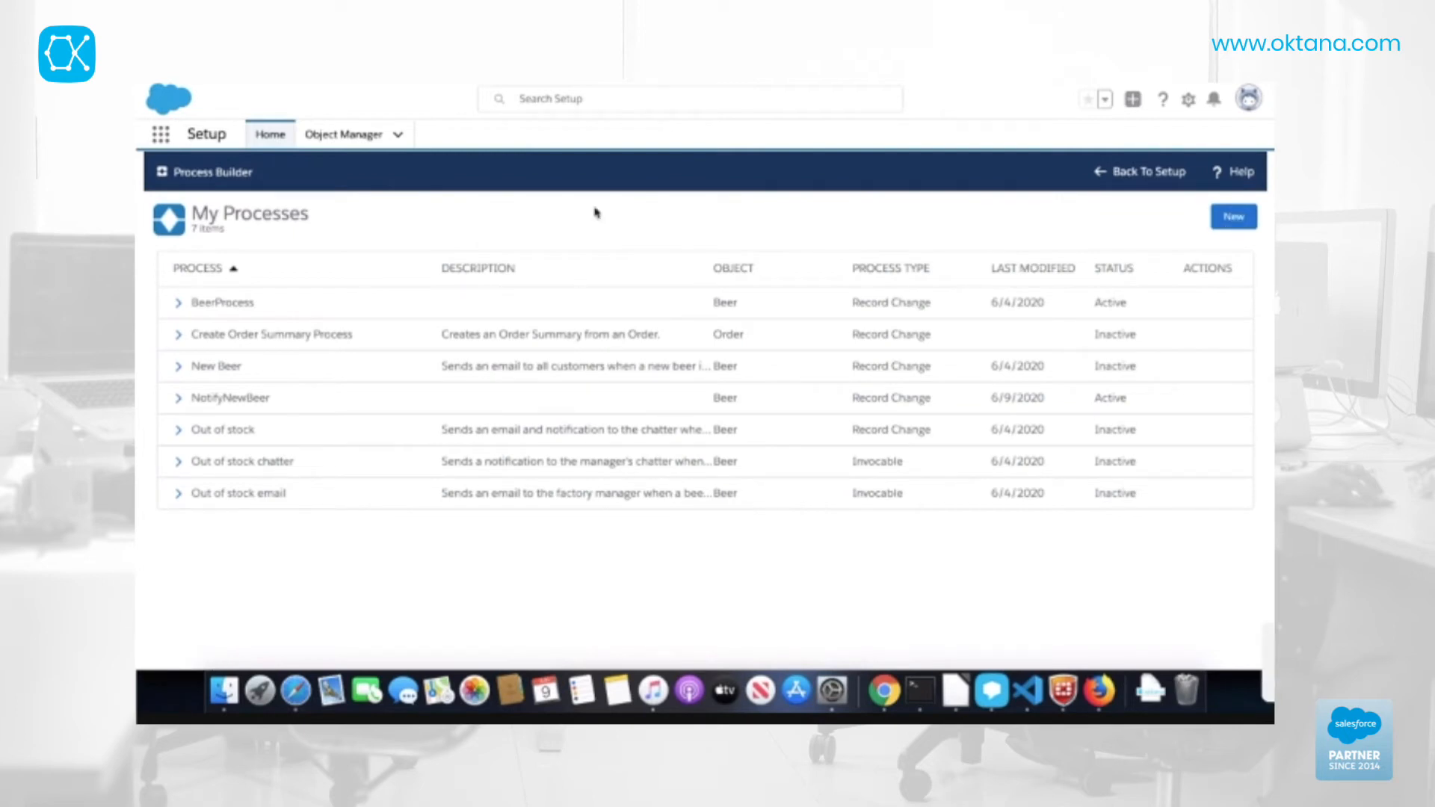
Step: Start a new process and enter FFactoryManagerNotification as its process name
{"action": "left_click", "coordinate": [1247, 229]}
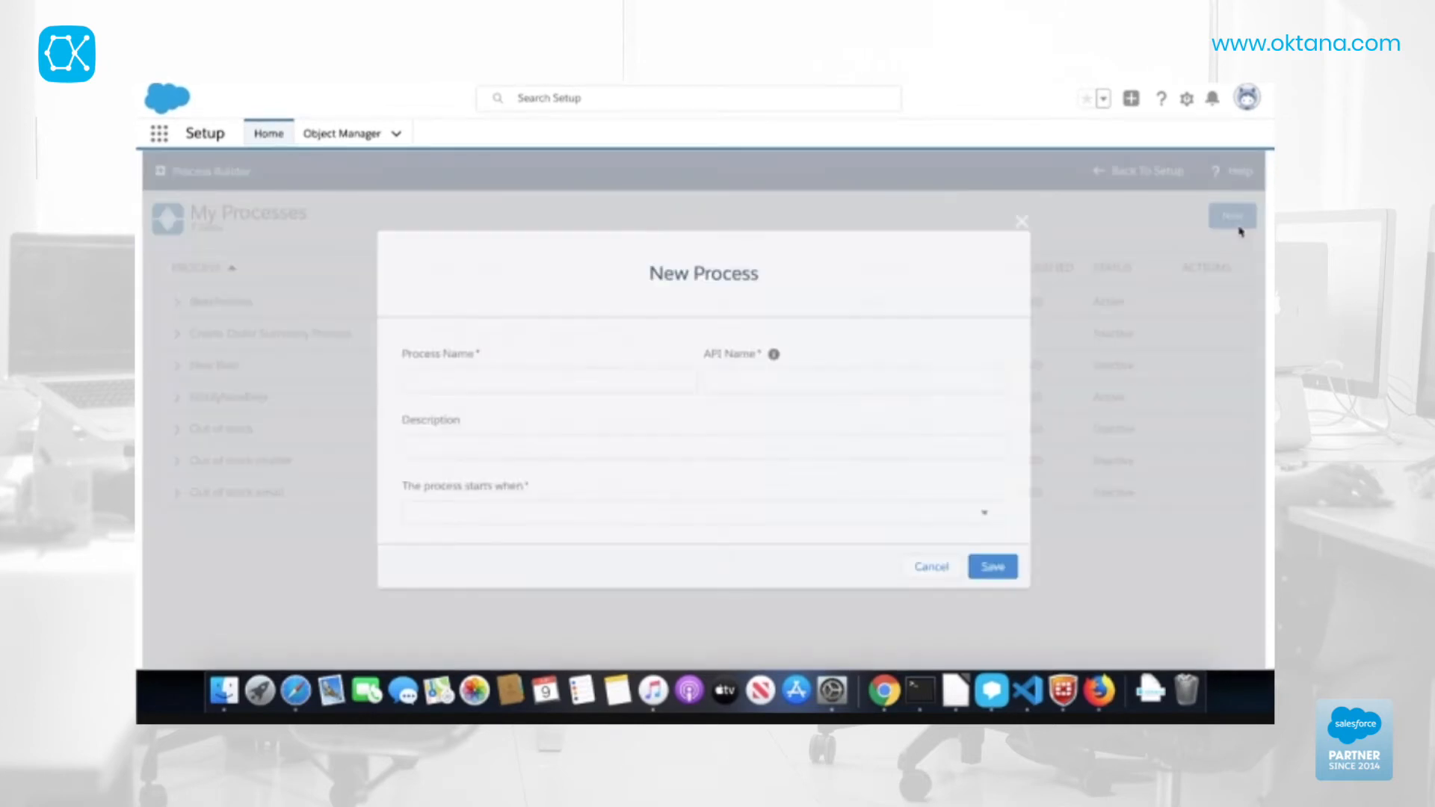
{"action": "type", "text": "FF"}
{"action": "type", "text": "actoryMan"}
{"action": "type", "text": "erNotif"}
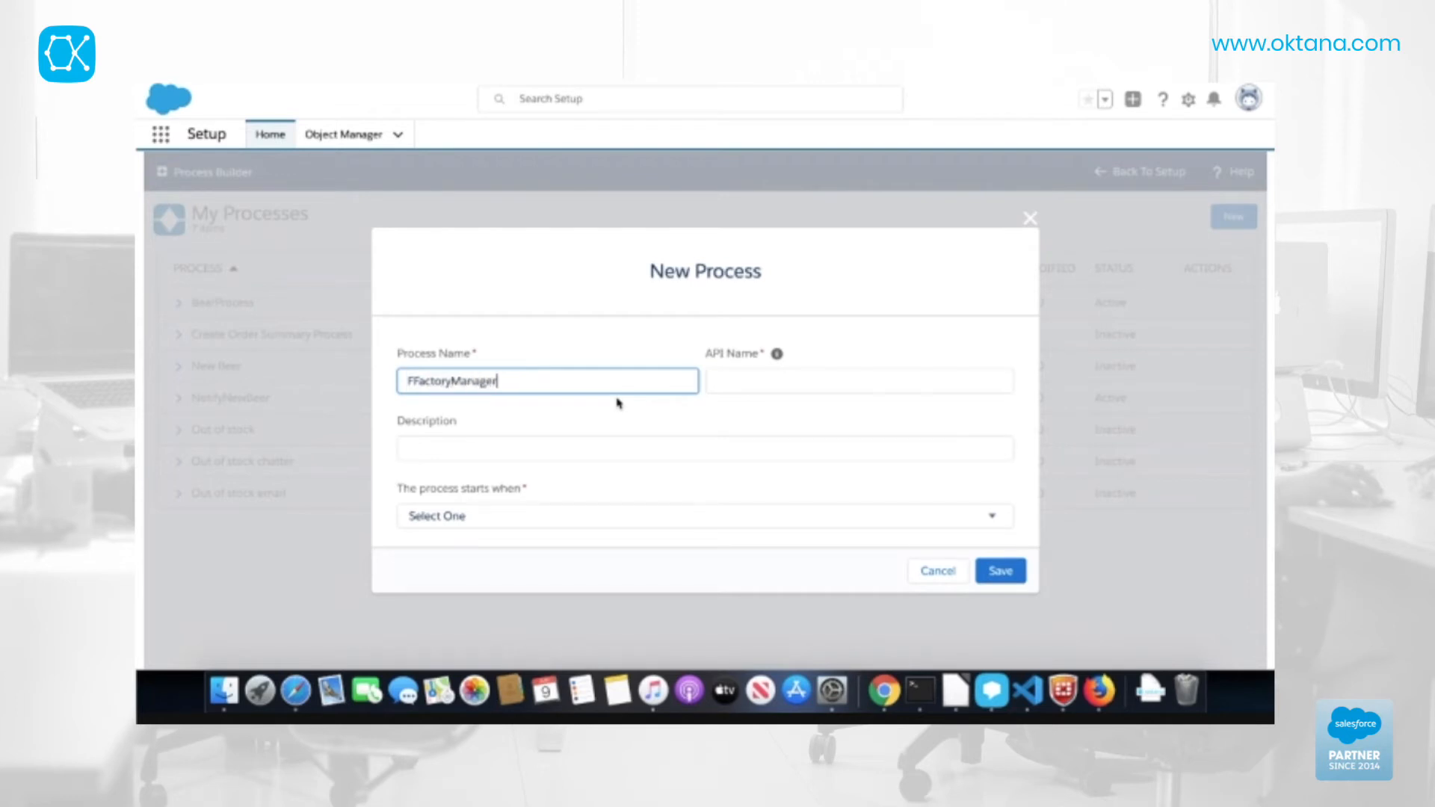
{"action": "type", "text": "ication"}
Step: Switch to the Google Meet call and read the question in the meeting chat
{"action": "scroll", "coordinate": [703, 344], "scroll_direction": "down", "scroll_amount": 1}
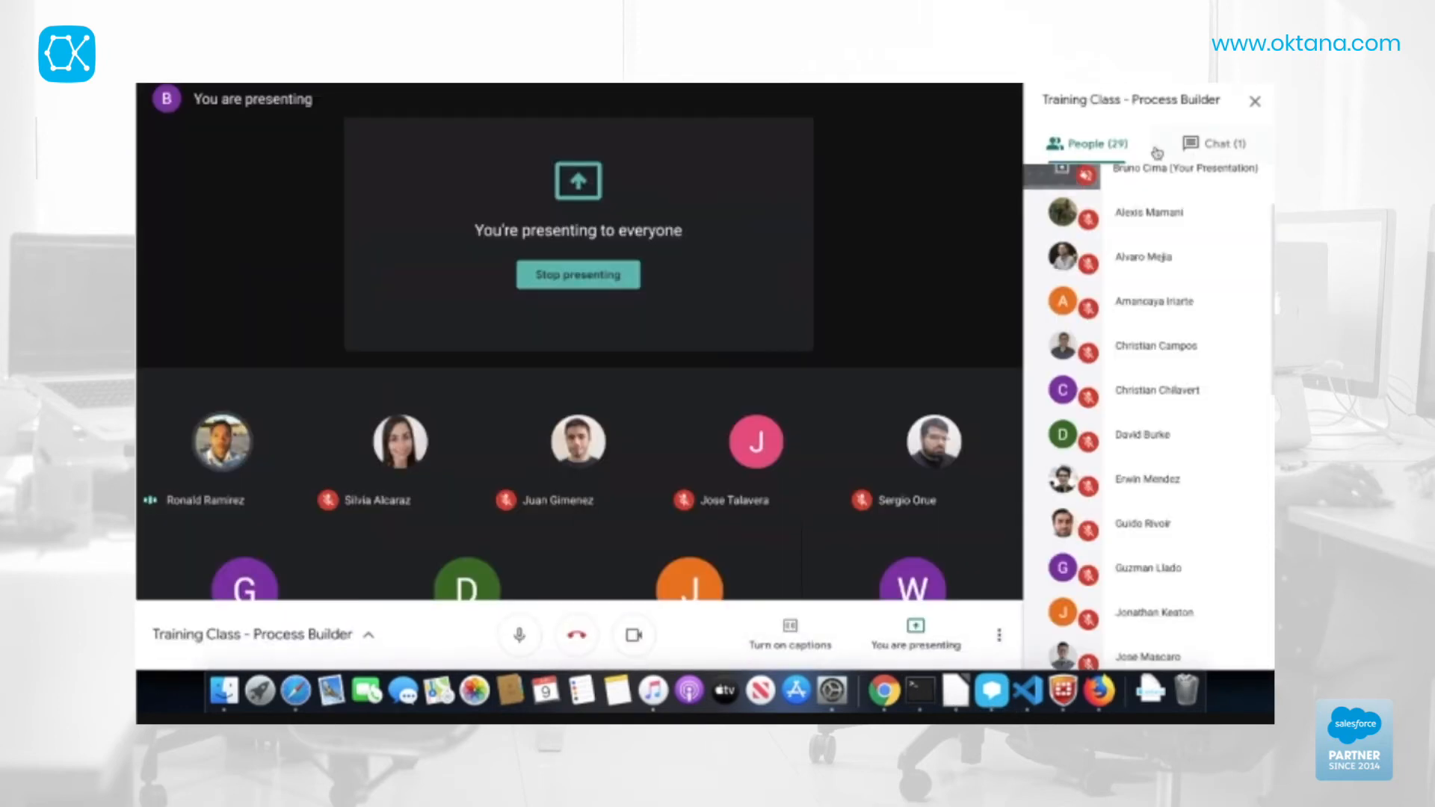
{"action": "left_click", "coordinate": [1212, 143]}
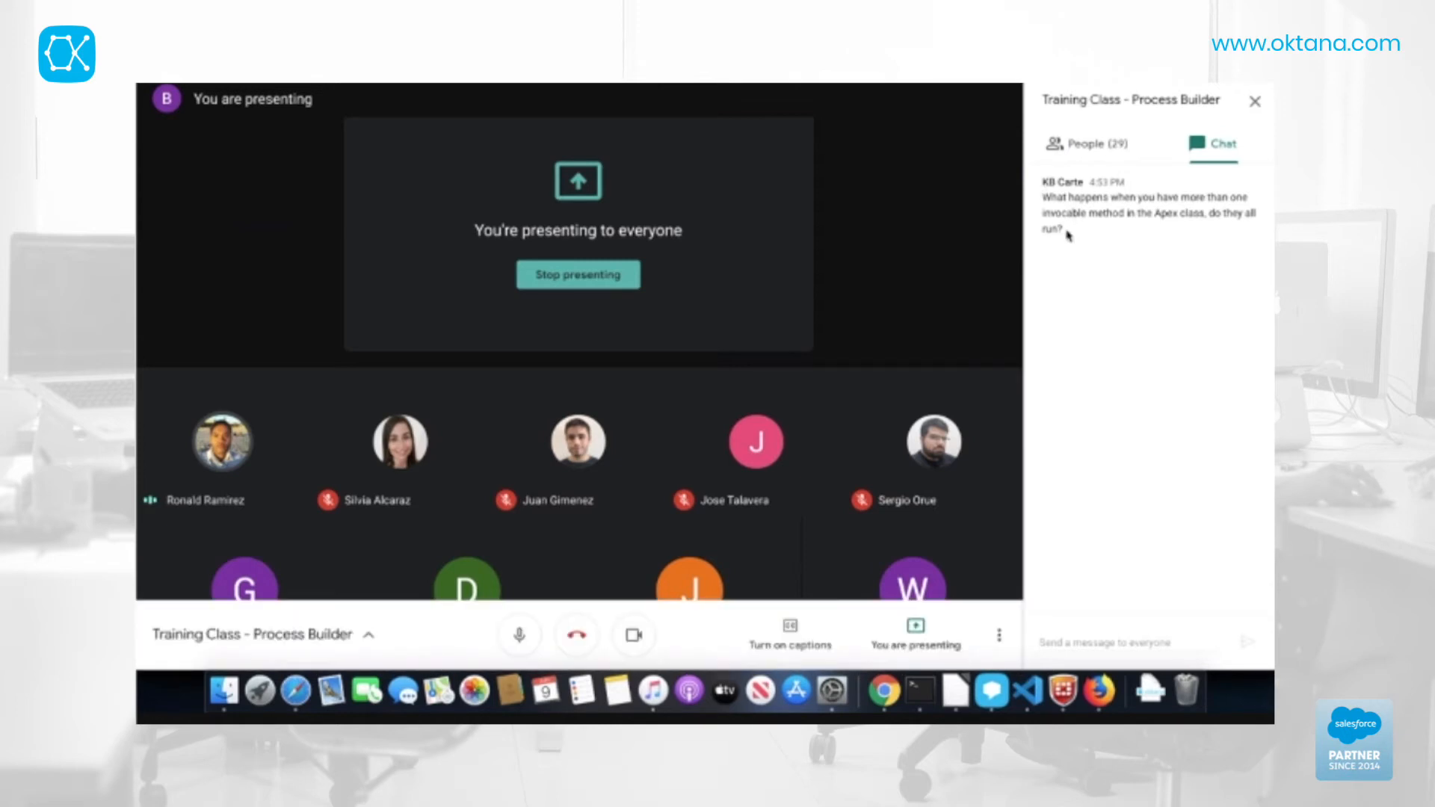
{"action": "left_click_drag", "start_coordinate": [1059, 230], "coordinate": [1076, 231]}
{"action": "left_click", "coordinate": [1124, 275]}
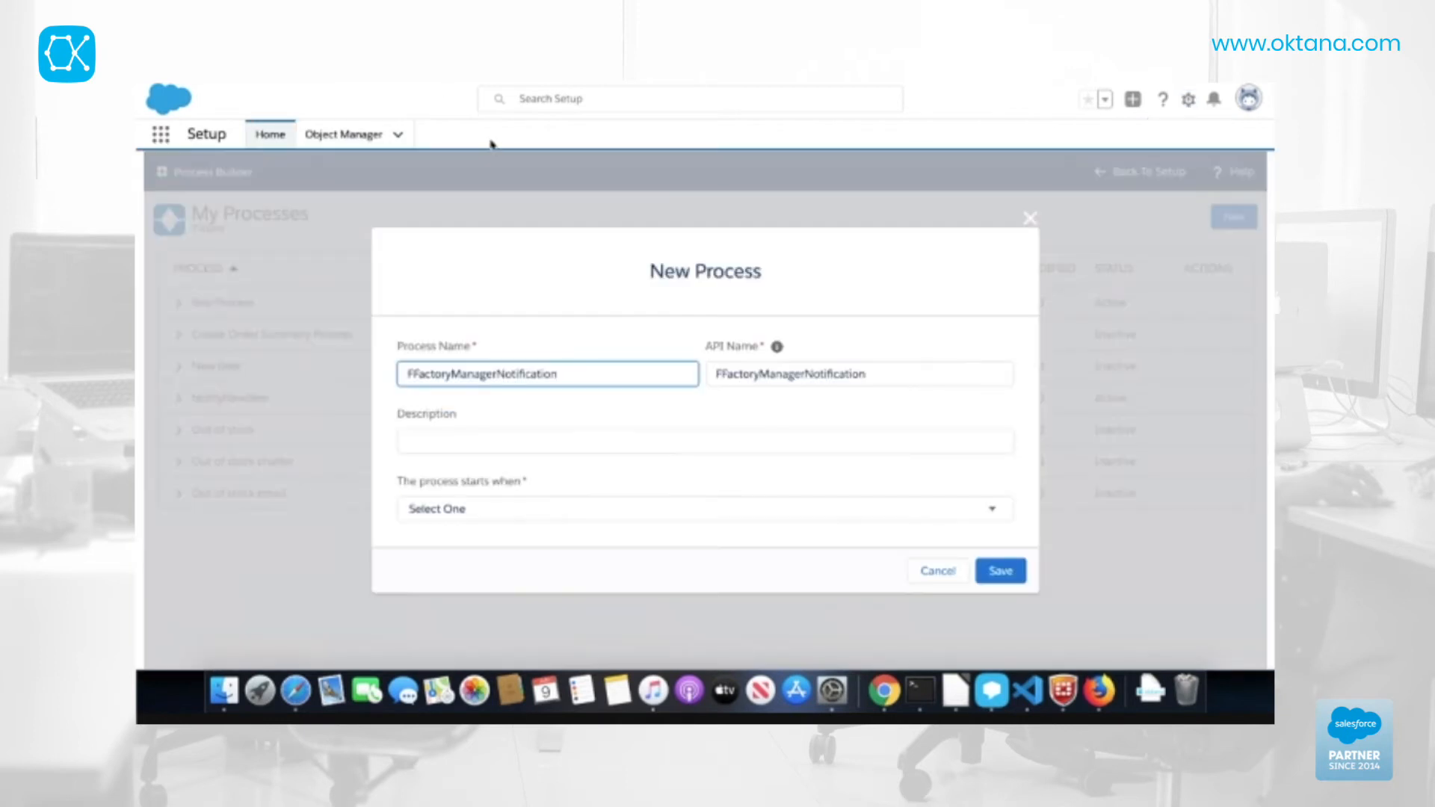
Step: Correct the process name and API name to FactoryManagerNotification, set it to start when a record changes, and save the new process
{"action": "left_click", "coordinate": [413, 373]}
{"action": "key", "text": "BackSpace"}
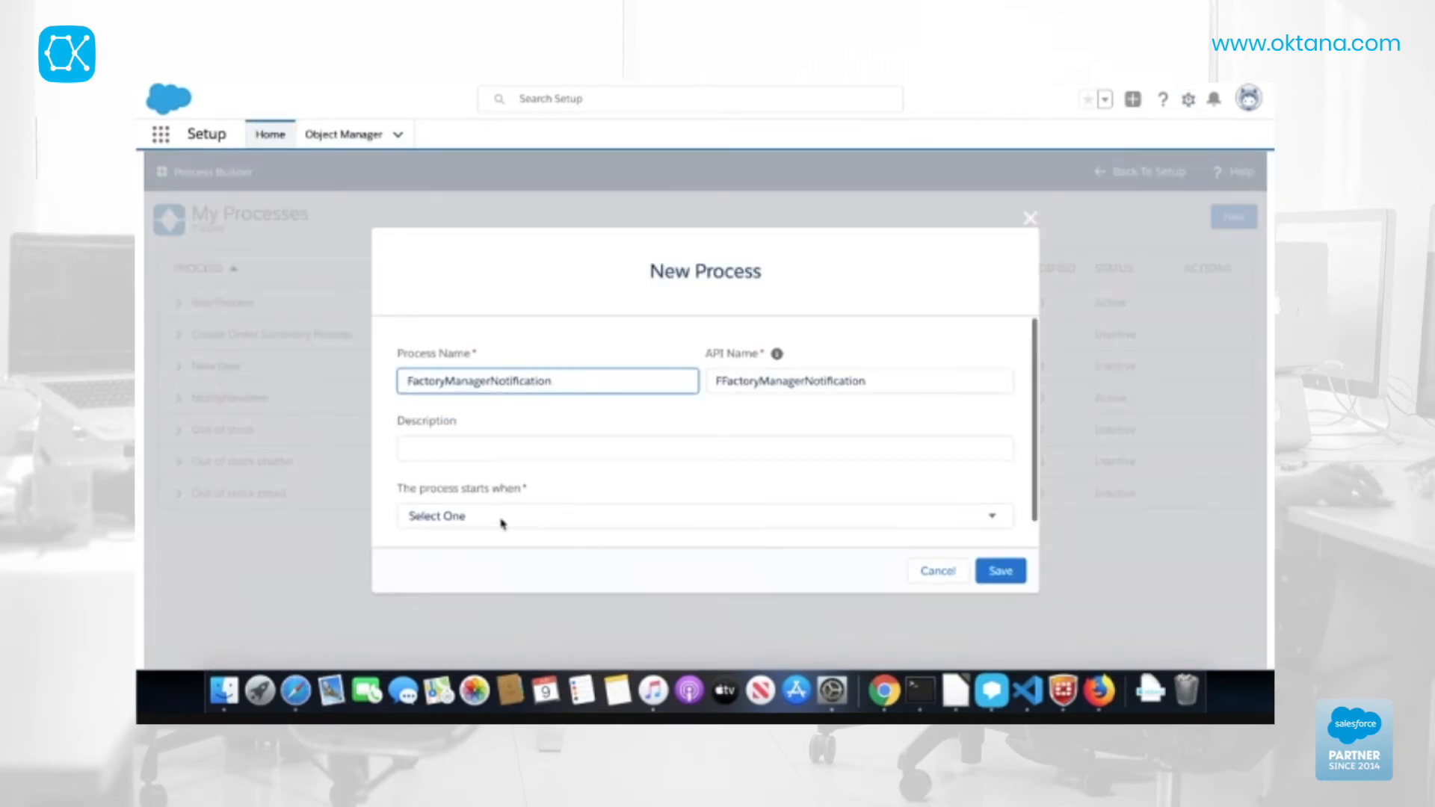
{"action": "left_click", "coordinate": [503, 520]}
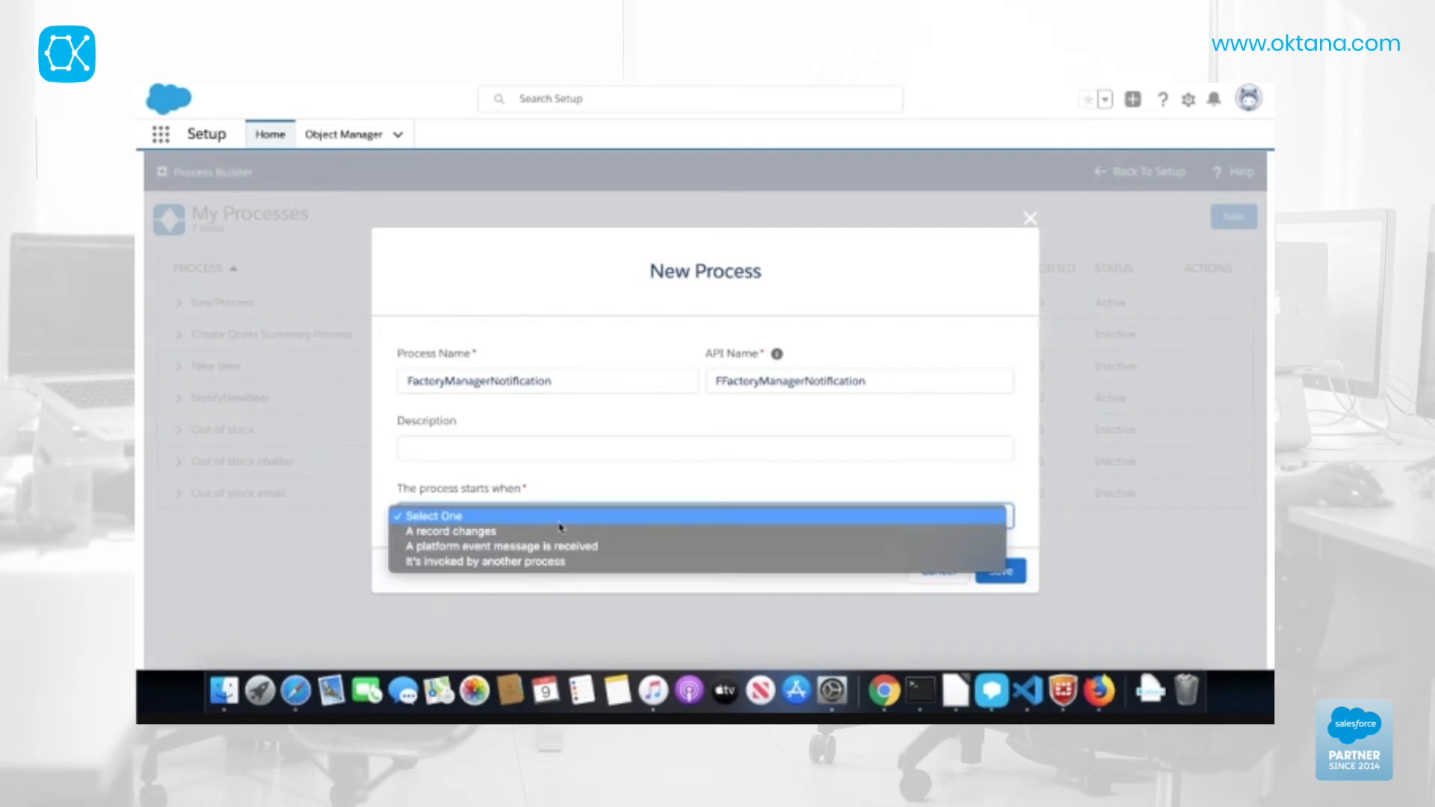
{"action": "left_click", "coordinate": [639, 532]}
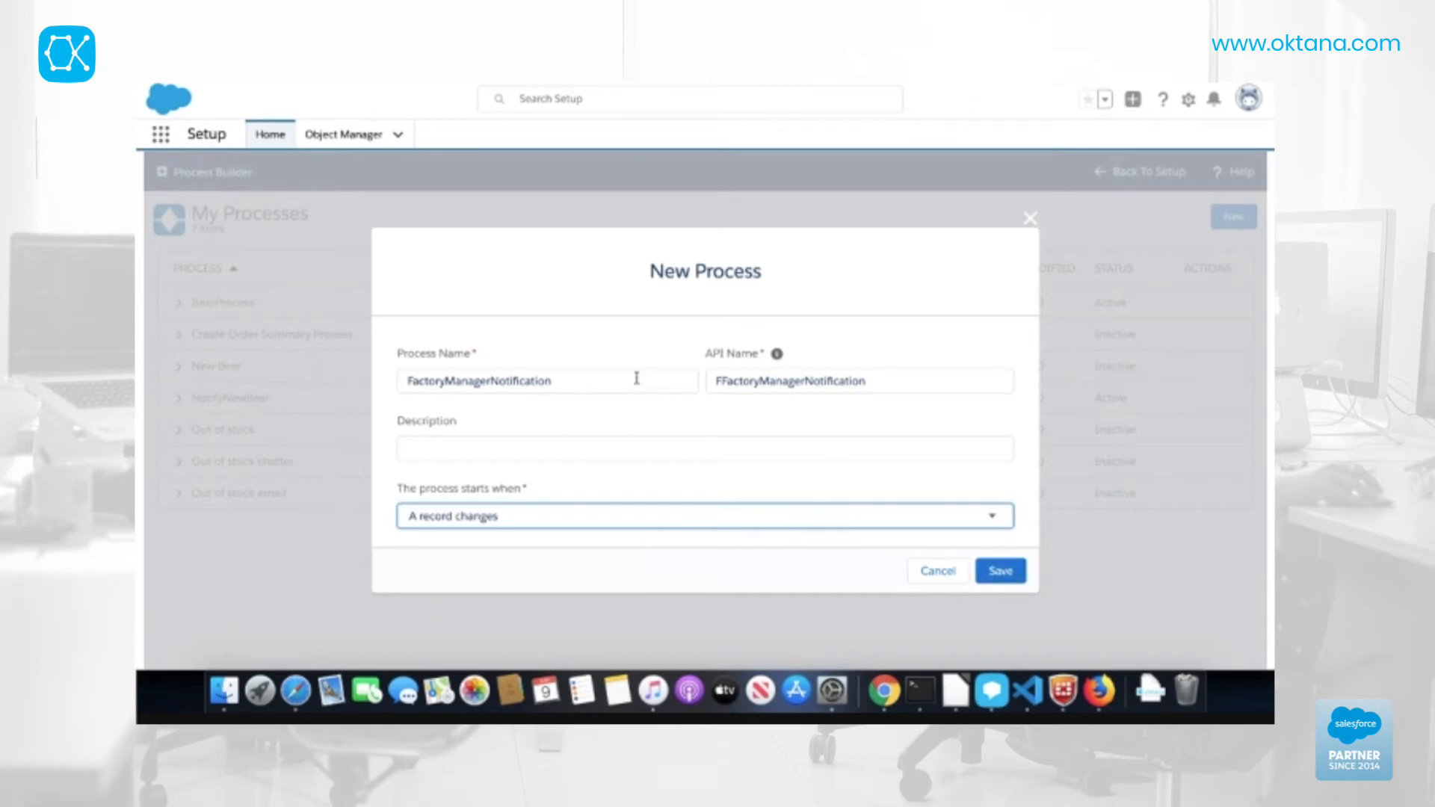
{"action": "left_click", "coordinate": [721, 379]}
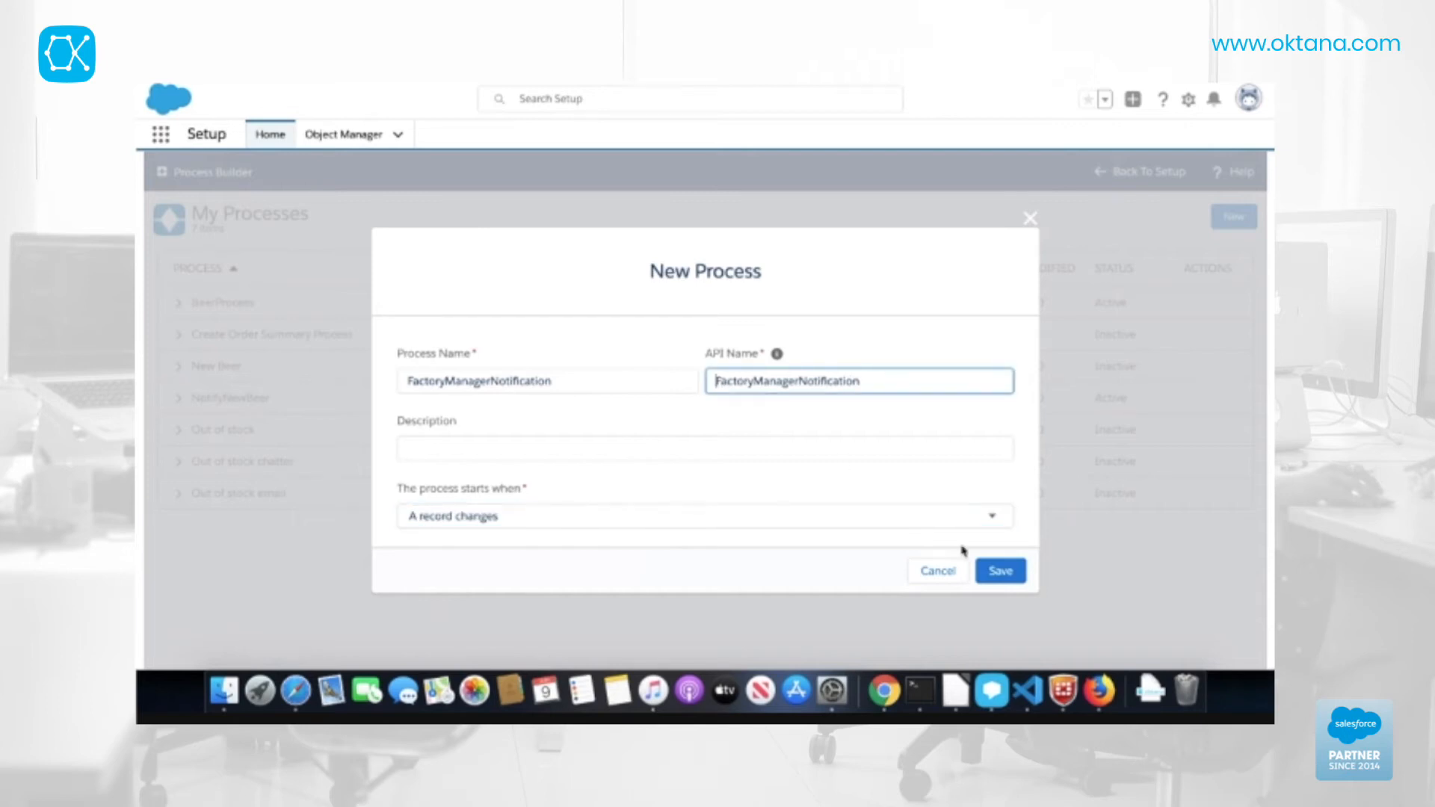
{"action": "left_click", "coordinate": [1000, 572]}
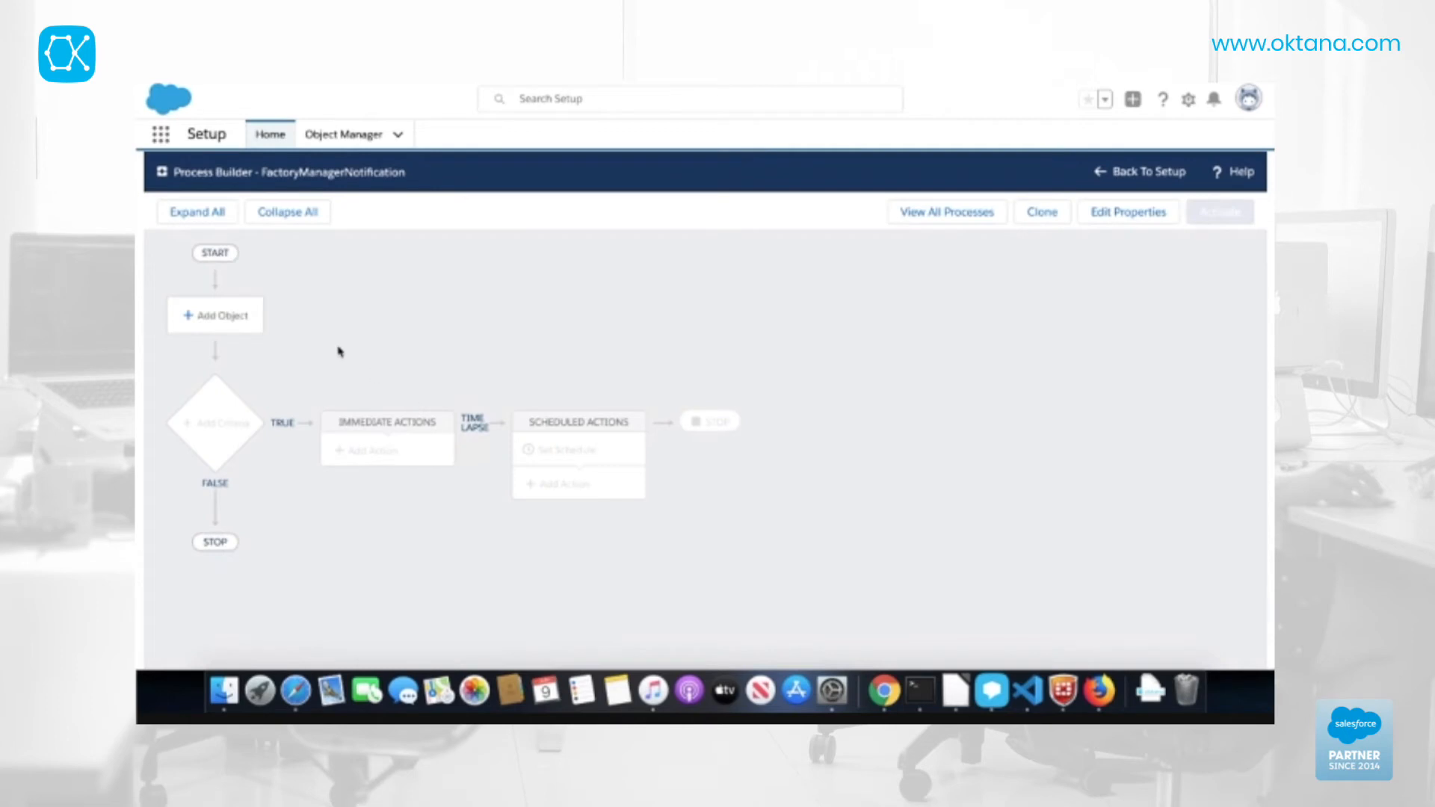
Step: Set Beer as the process object, start the process when a record is created or edited, and save
{"action": "left_click", "coordinate": [240, 330]}
{"action": "left_click", "coordinate": [904, 332]}
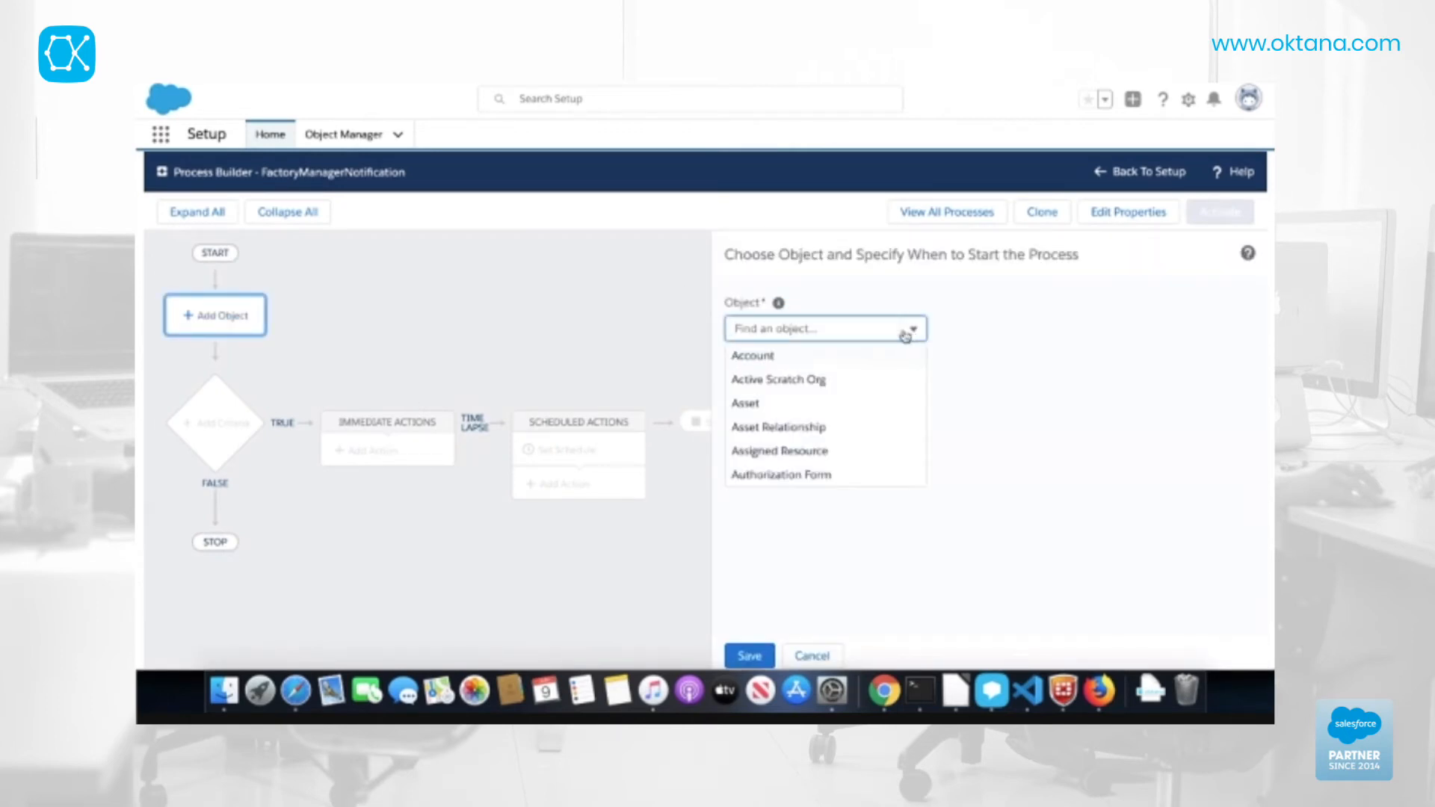
{"action": "type", "text": "Beer"}
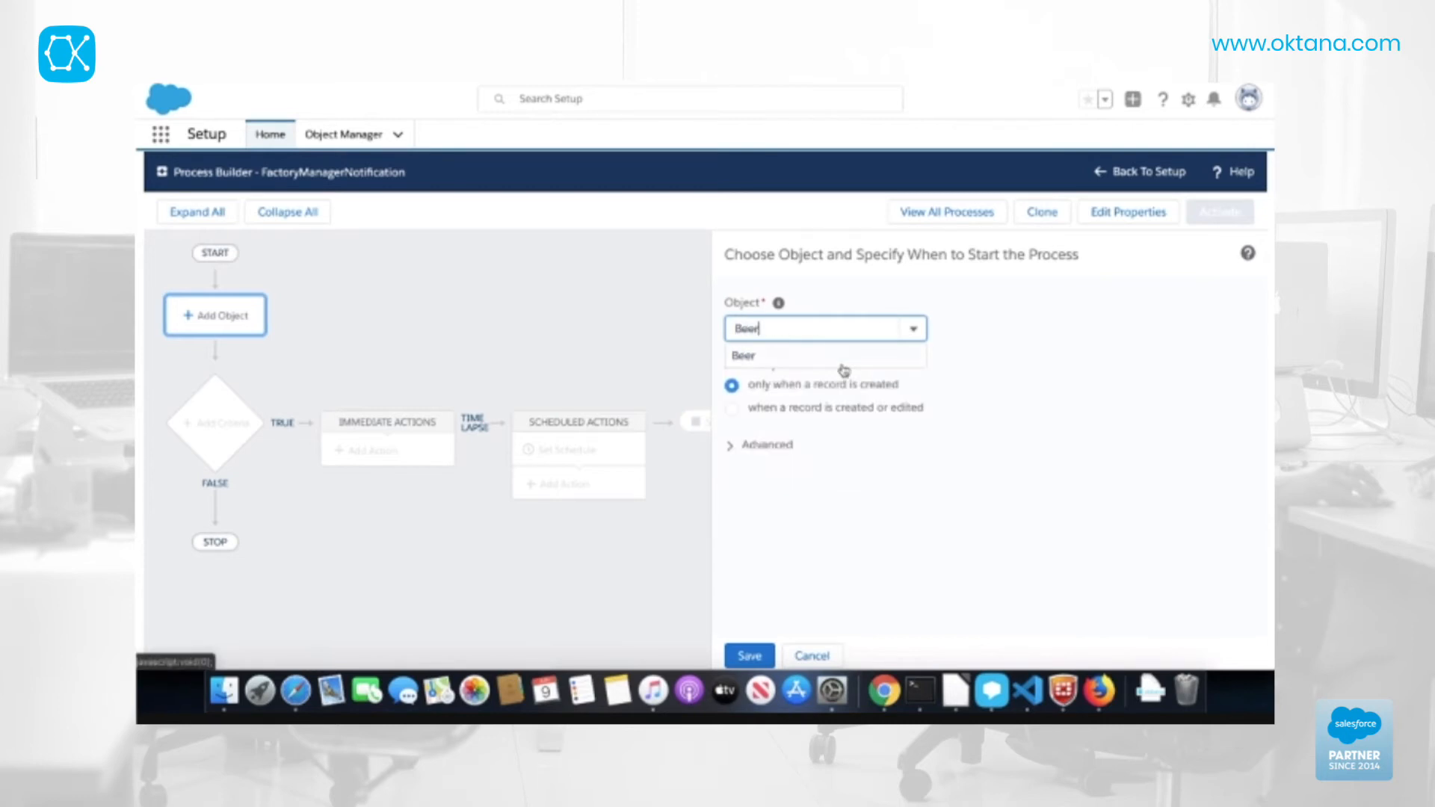
{"action": "left_click", "coordinate": [842, 368]}
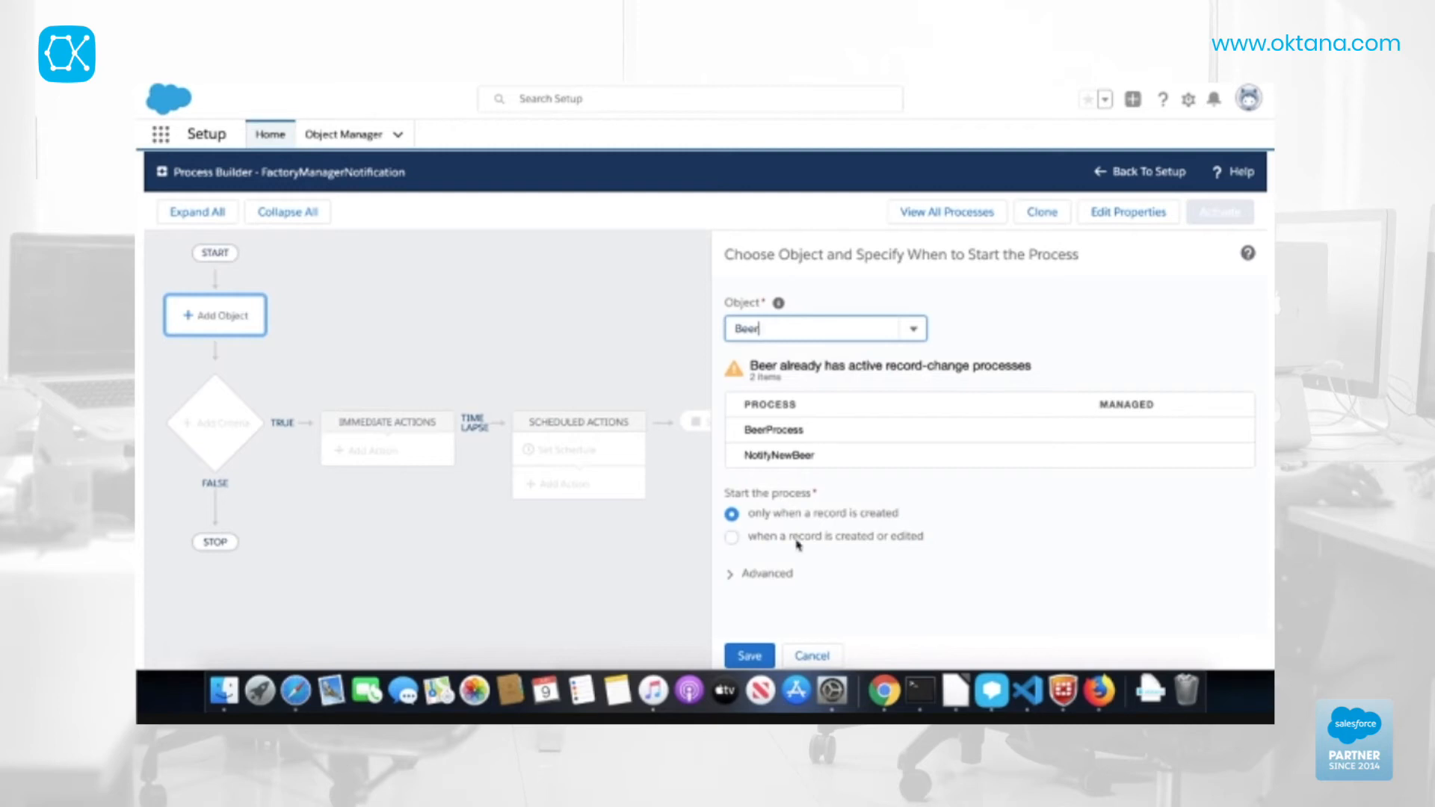
{"action": "left_click", "coordinate": [735, 541]}
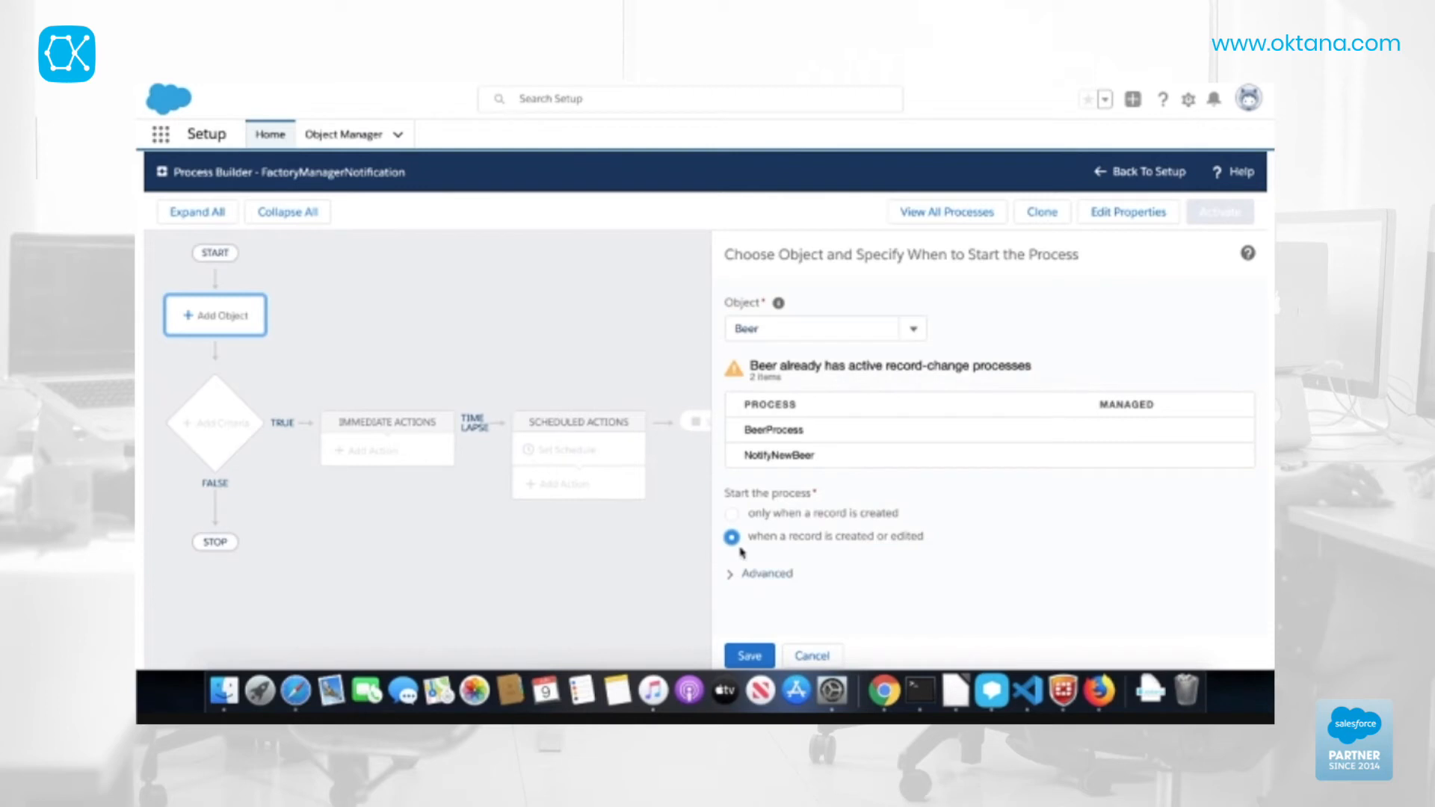
{"action": "left_click", "coordinate": [760, 659]}
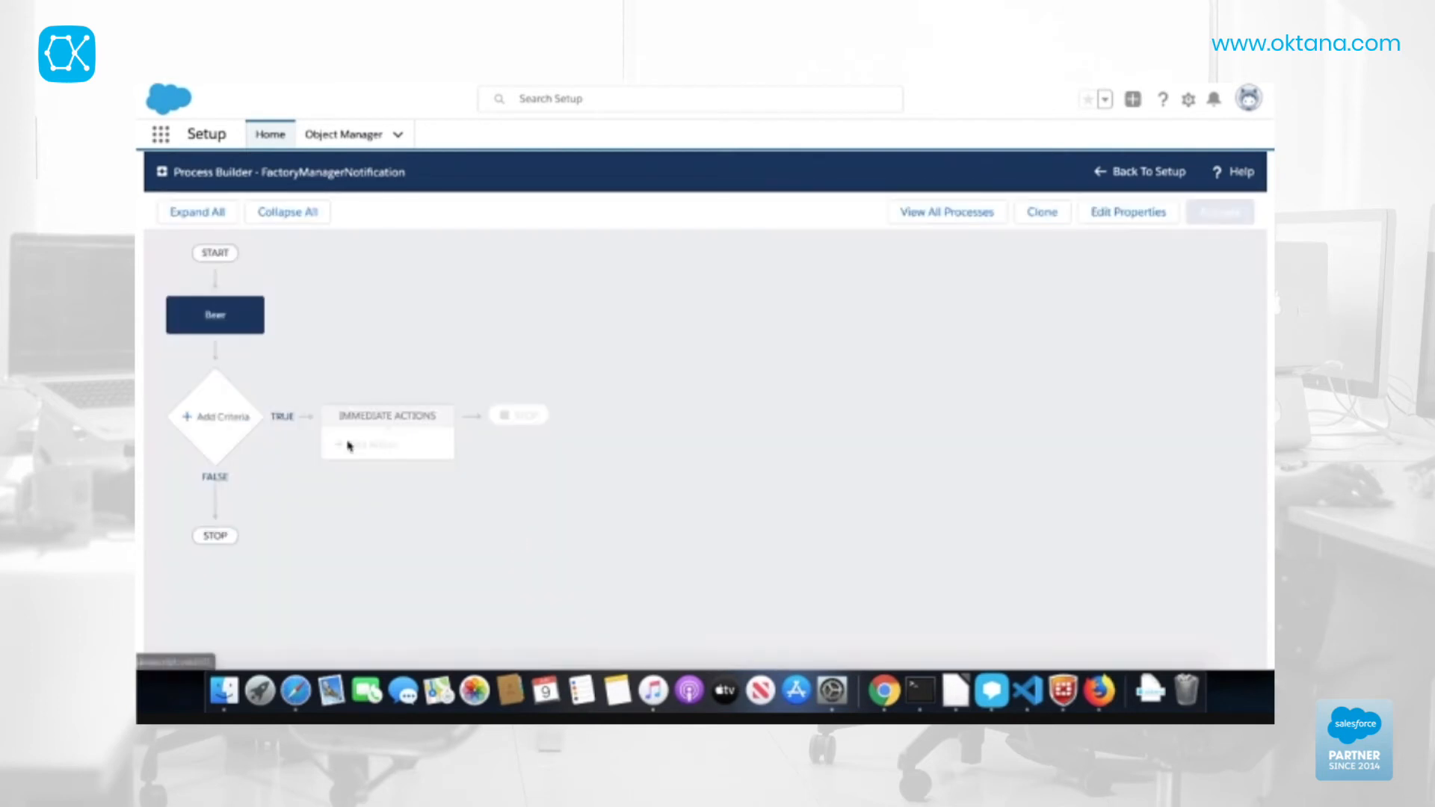
Step: Add criteria below the Beer object and choose the Beer record's Stock field for the first condition
{"action": "left_click", "coordinate": [216, 434]}
{"action": "left_click", "coordinate": [780, 323]}
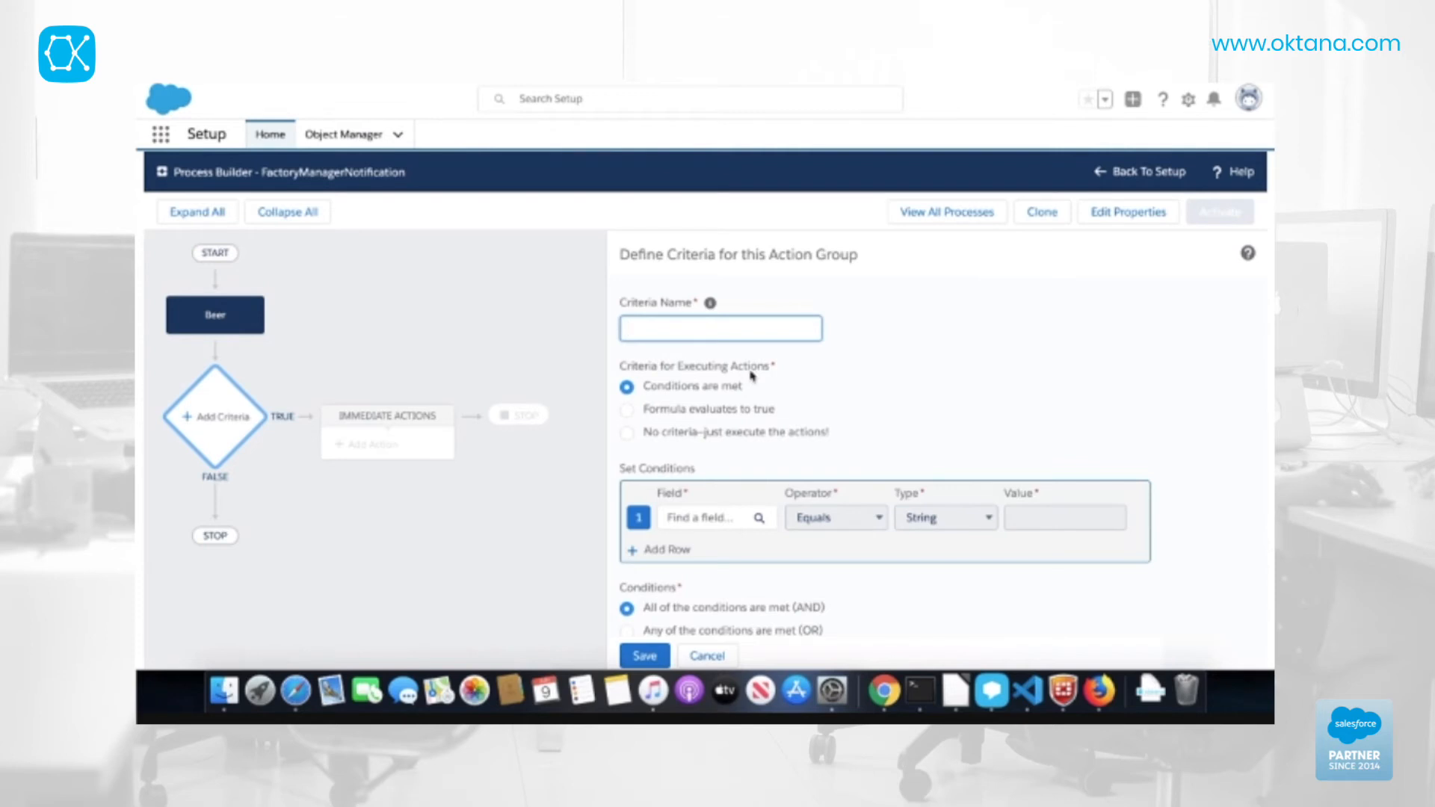
{"action": "scroll", "coordinate": [767, 412], "scroll_direction": "down", "scroll_amount": 3}
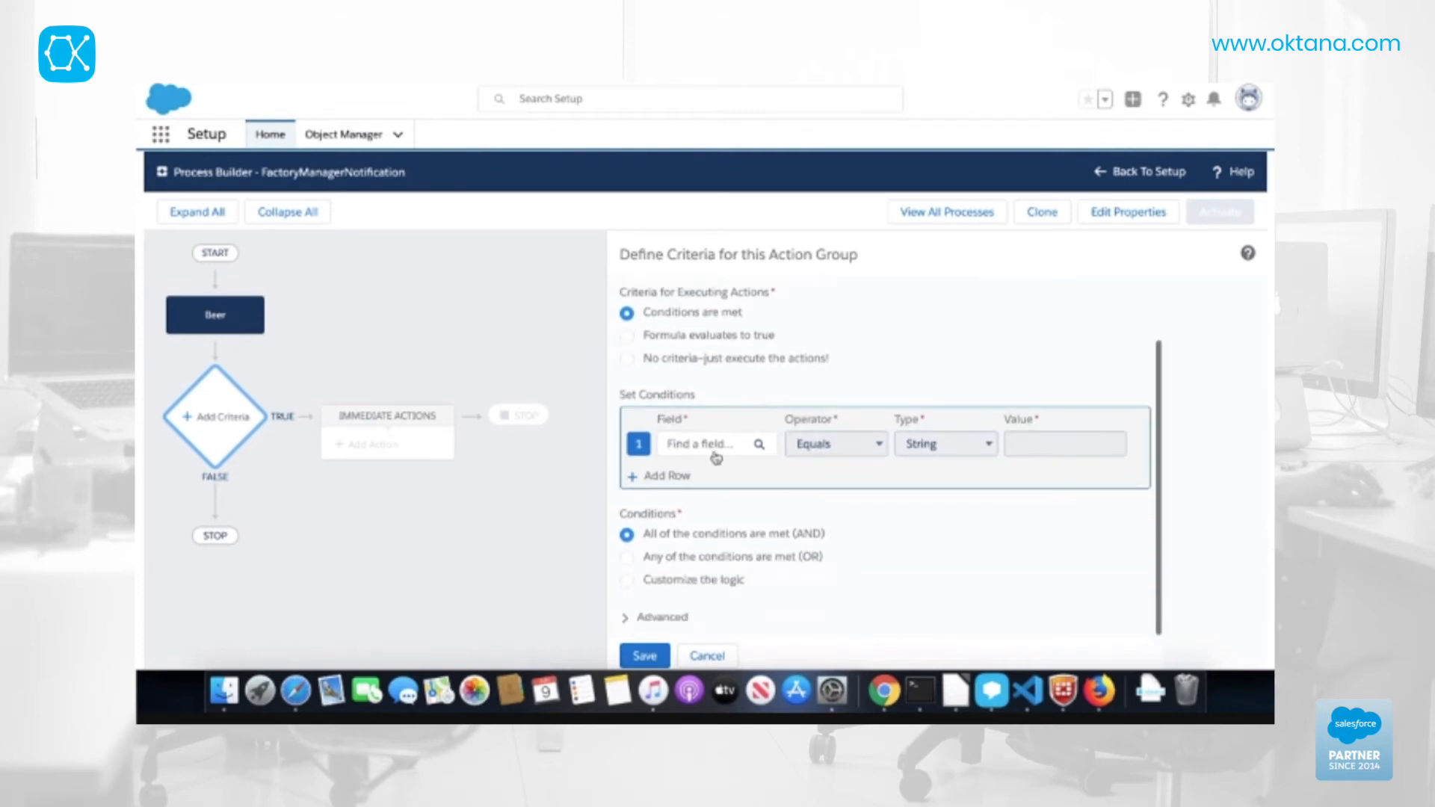
{"action": "left_click", "coordinate": [723, 449]}
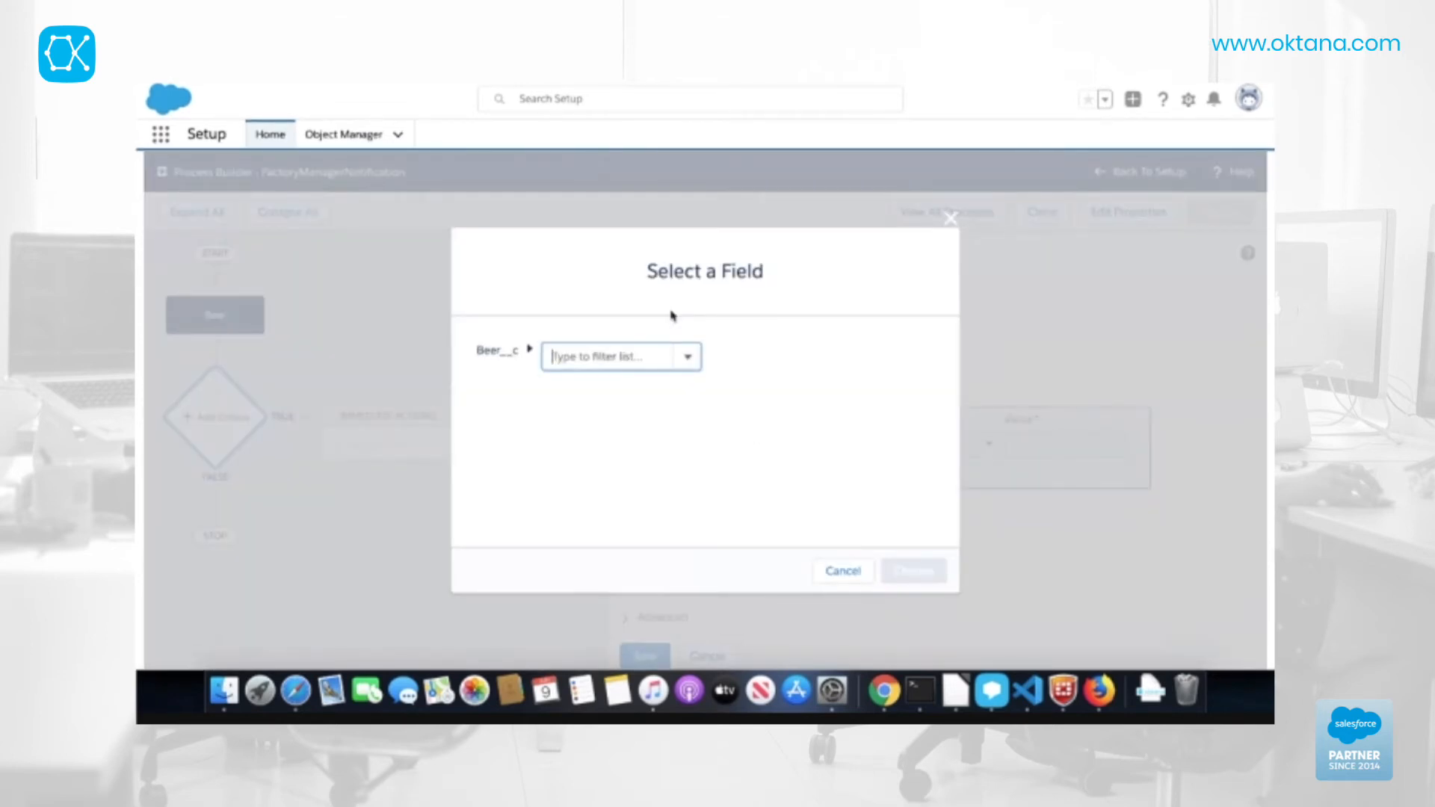
{"action": "type", "text": "stock"}
{"action": "left_click", "coordinate": [612, 399]}
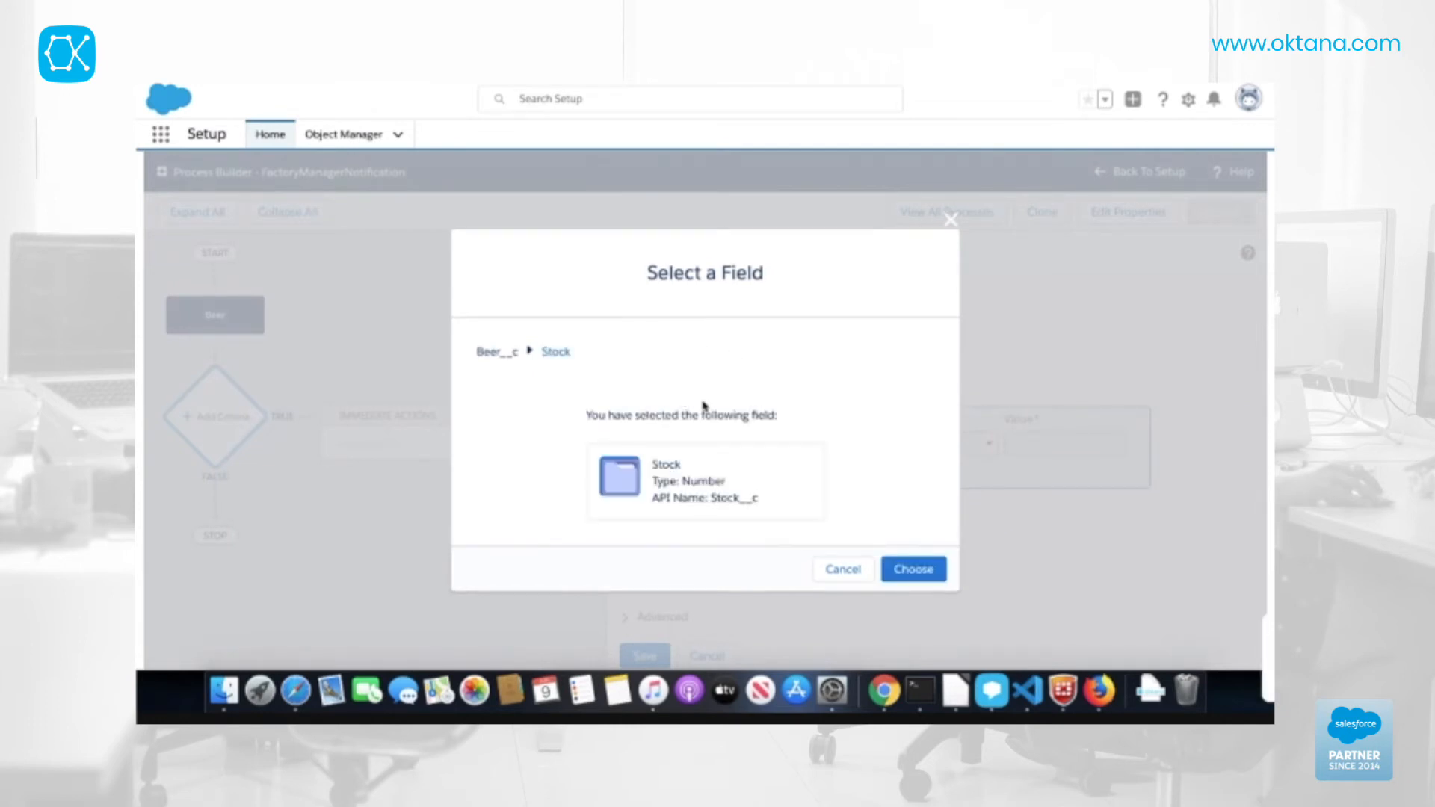
{"action": "left_click", "coordinate": [938, 574]}
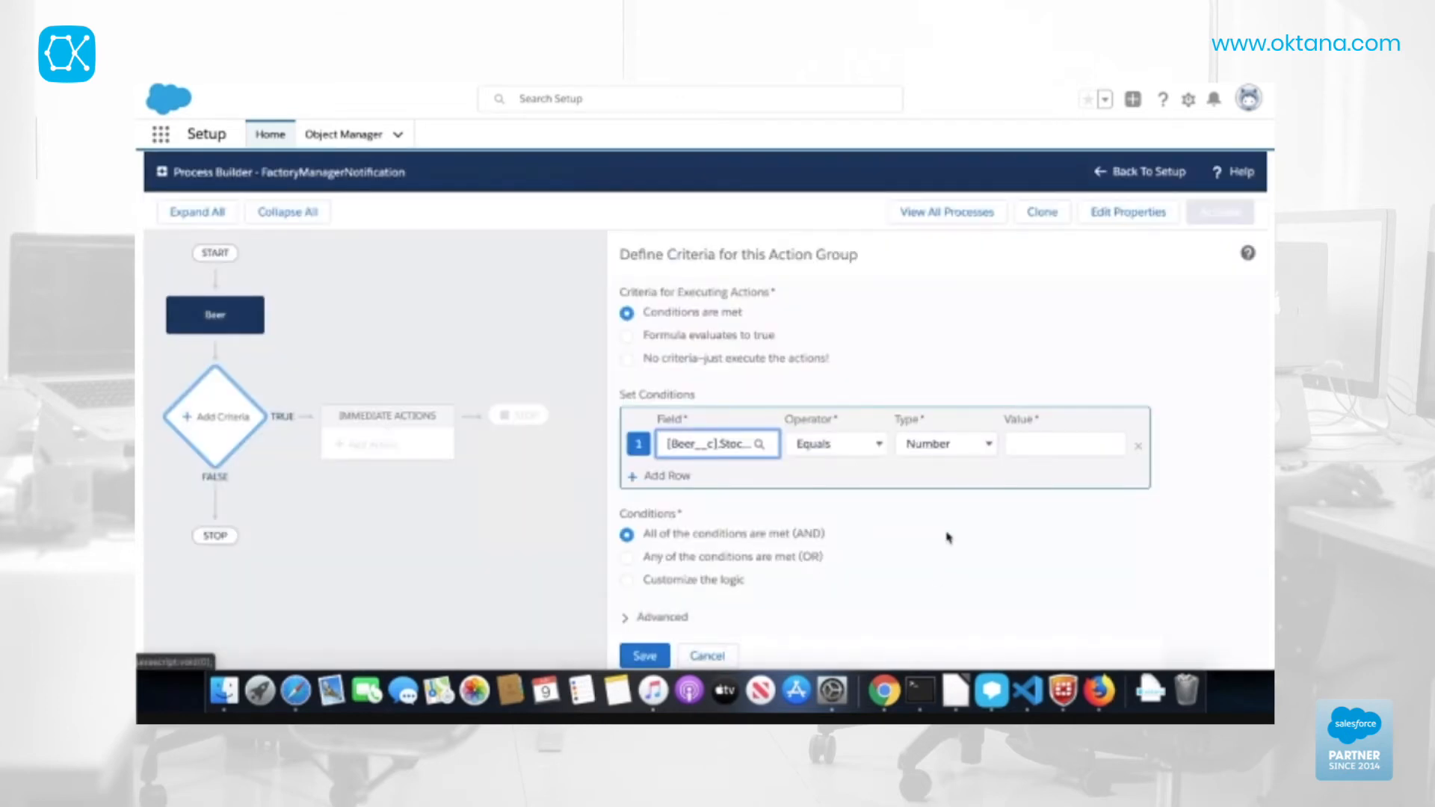
Step: Complete the Stock condition with the operator Less than or equal, type Number and value 10
{"action": "left_click", "coordinate": [881, 446]}
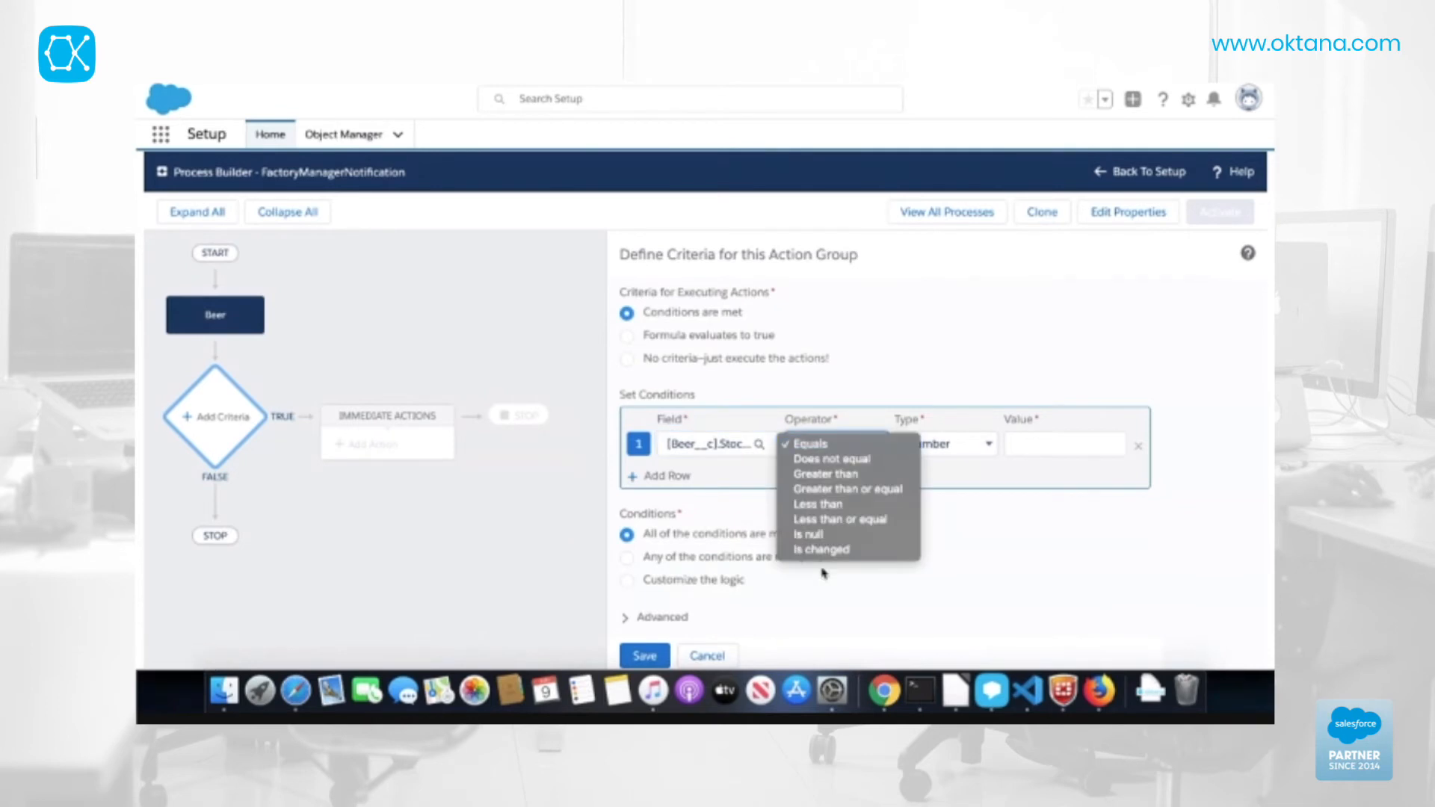
{"action": "left_click", "coordinate": [901, 520]}
{"action": "left_click", "coordinate": [976, 448]}
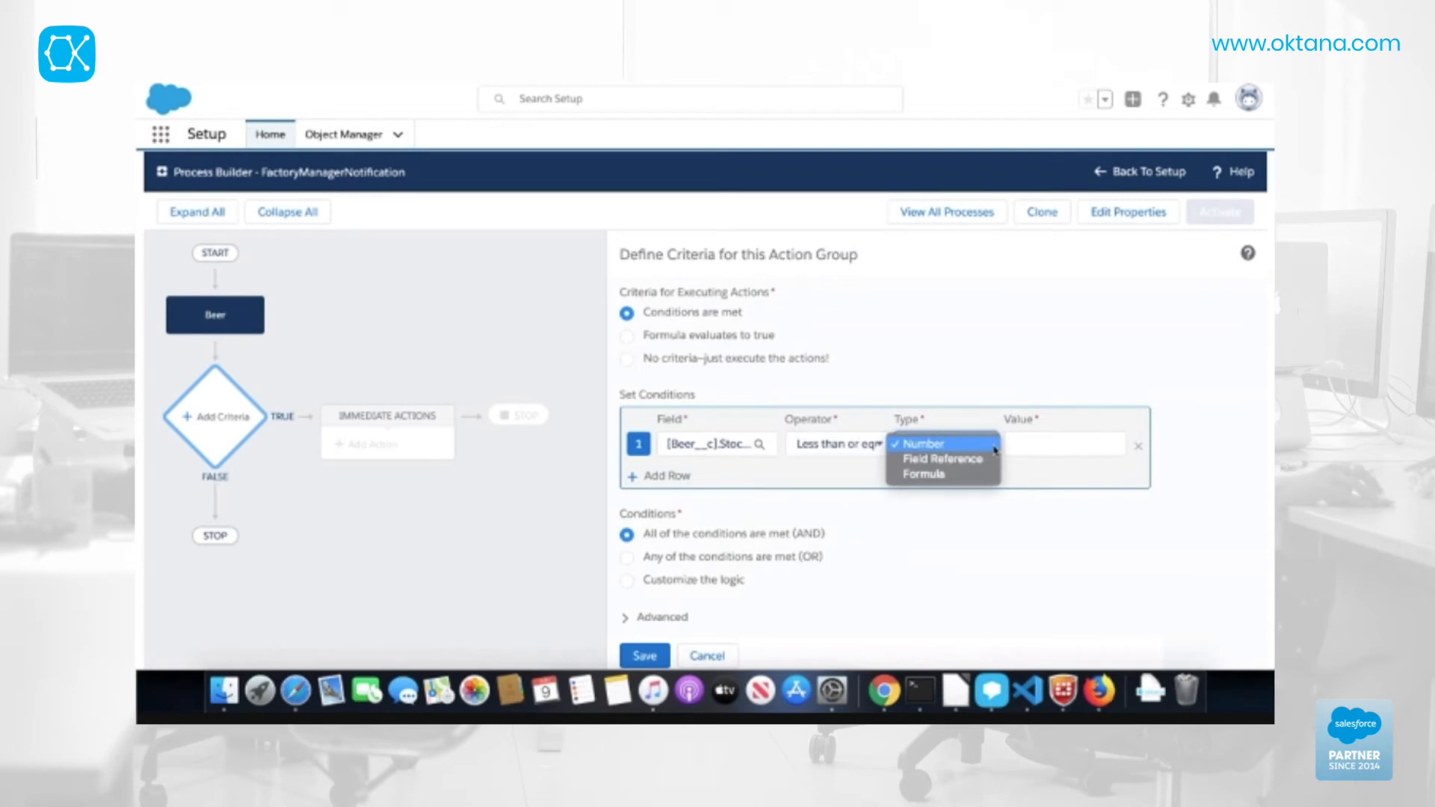
{"action": "left_click", "coordinate": [968, 451]}
{"action": "left_click", "coordinate": [1090, 443]}
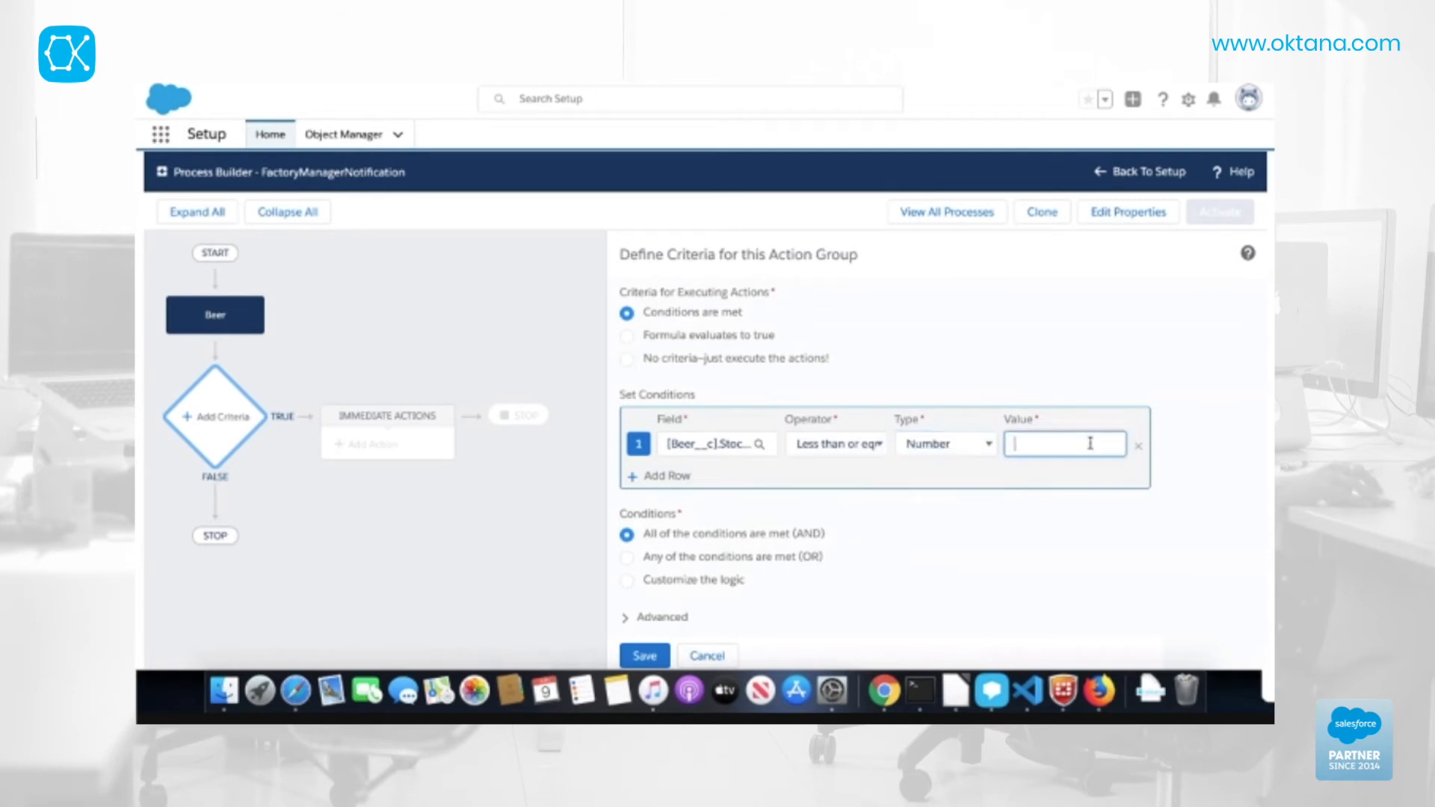
{"action": "type", "text": "10"}
Step: Try the customized logic option for the conditions and return to requiring that all conditions are met (AND)
{"action": "left_click_drag", "start_coordinate": [656, 538], "coordinate": [867, 549]}
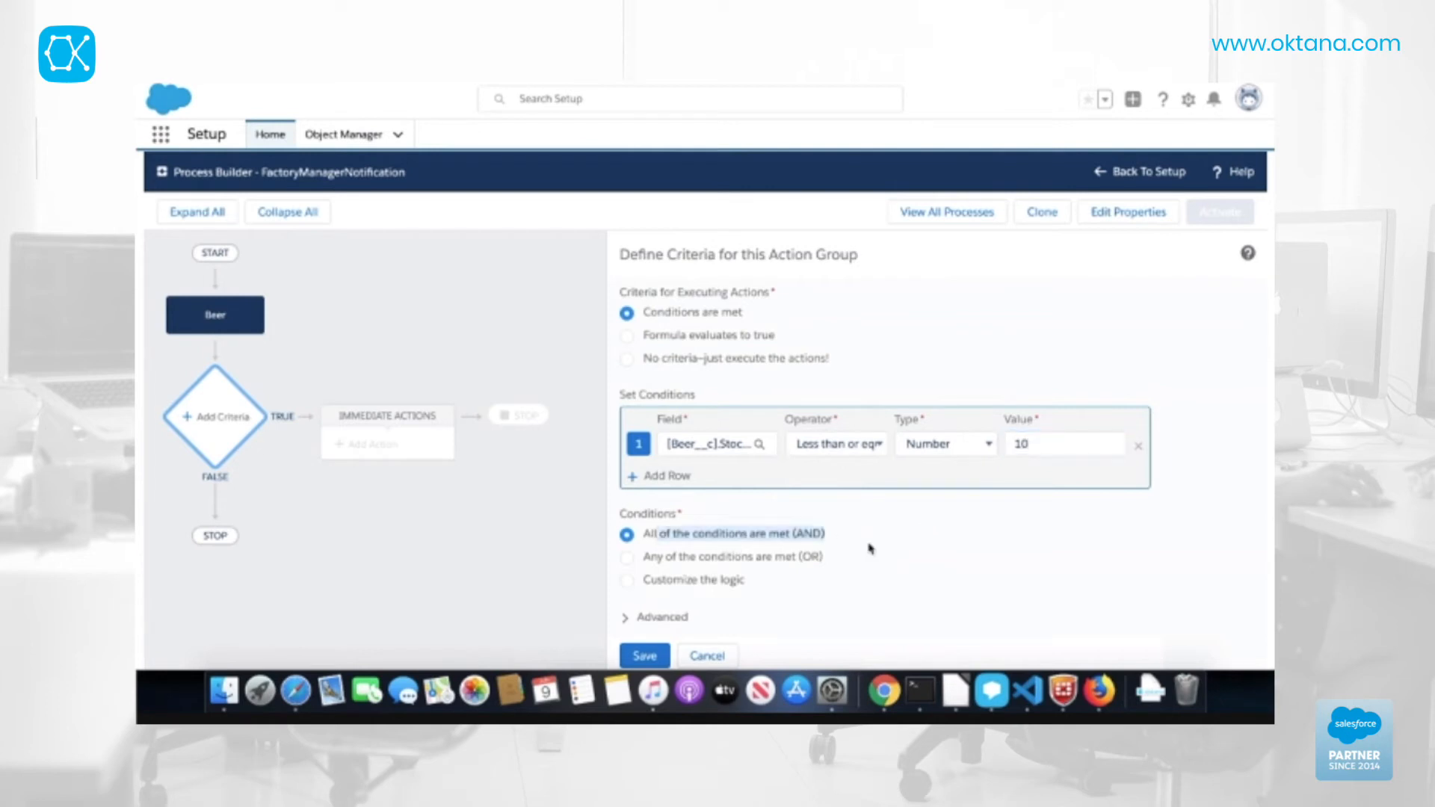
{"action": "left_click", "coordinate": [708, 548]}
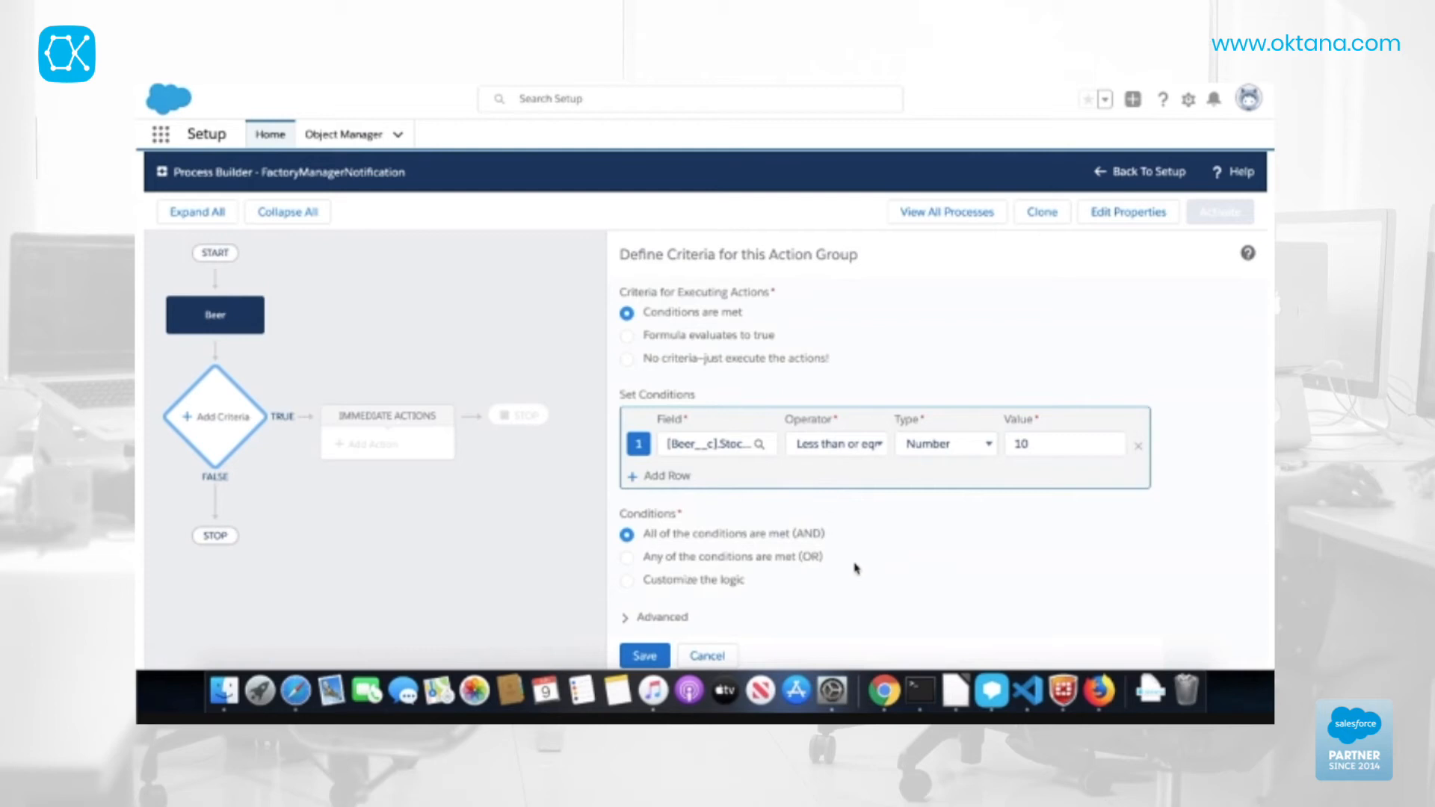
{"action": "left_click", "coordinate": [630, 583]}
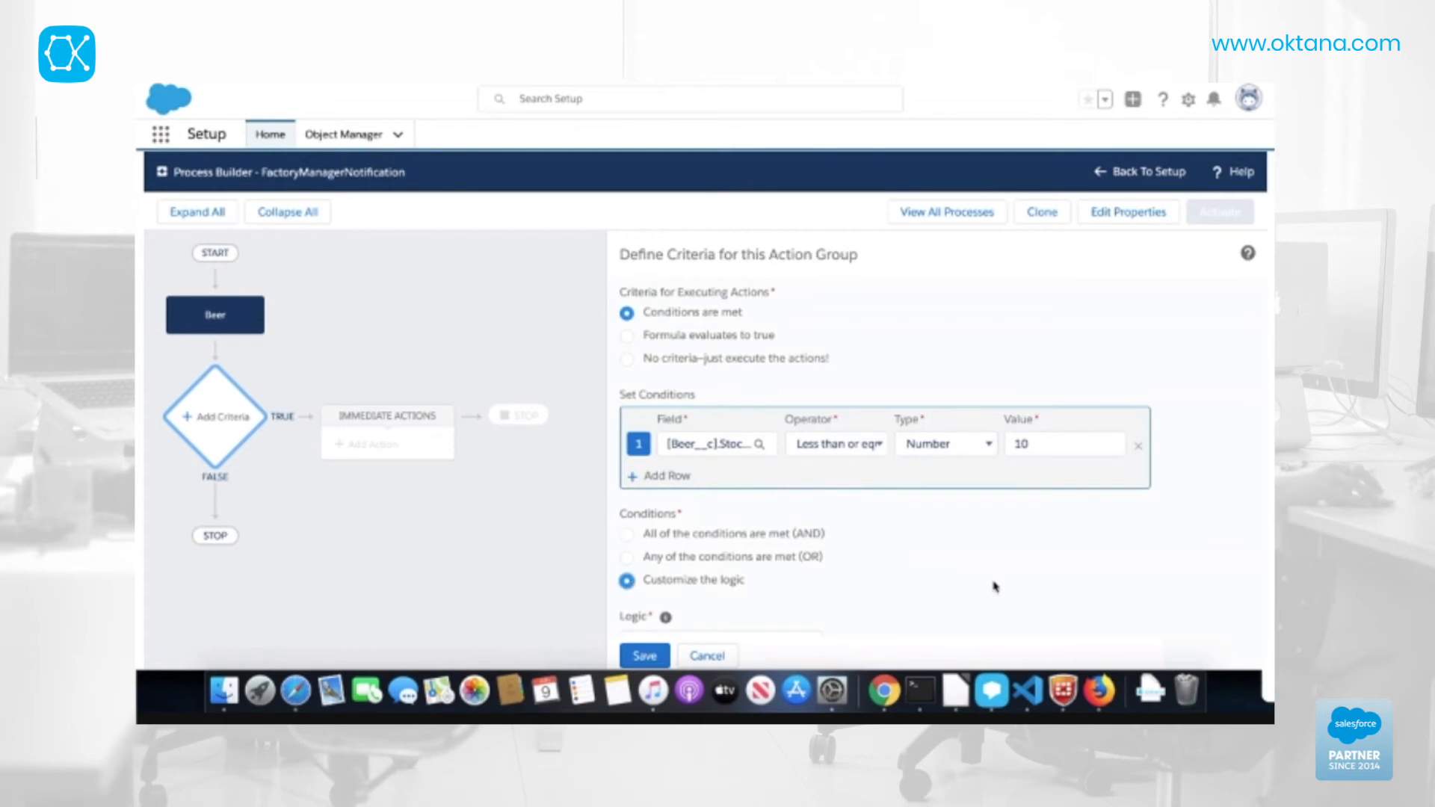
{"action": "scroll", "coordinate": [994, 583], "scroll_direction": "down", "scroll_amount": 2}
{"action": "scroll", "coordinate": [972, 572], "scroll_direction": "up", "scroll_amount": 2}
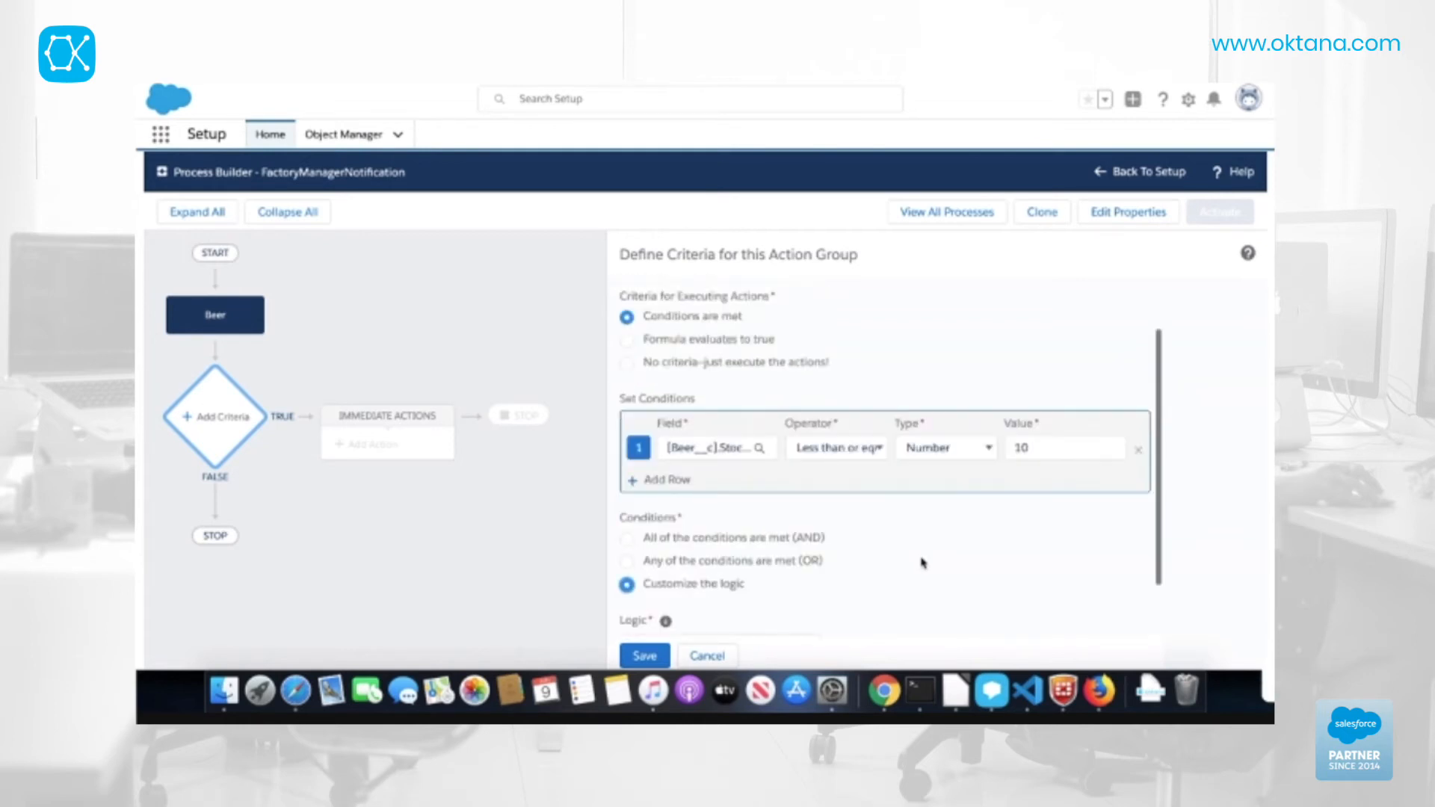
{"action": "scroll", "coordinate": [926, 564], "scroll_direction": "down", "scroll_amount": 2}
{"action": "left_click", "coordinate": [627, 471]}
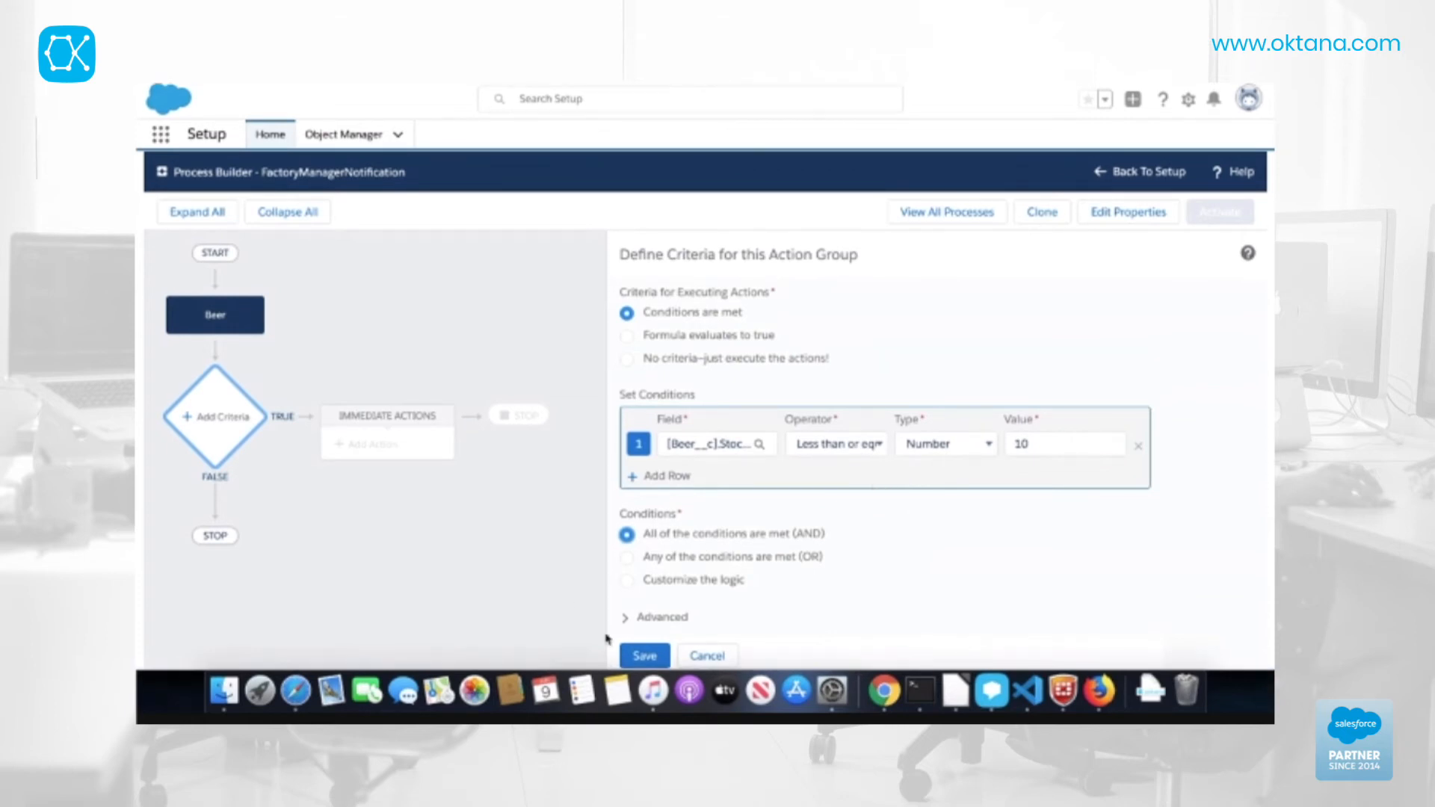
Step: Name the criteria Out of stock and save them
{"action": "left_click", "coordinate": [654, 656]}
{"action": "left_click", "coordinate": [702, 329]}
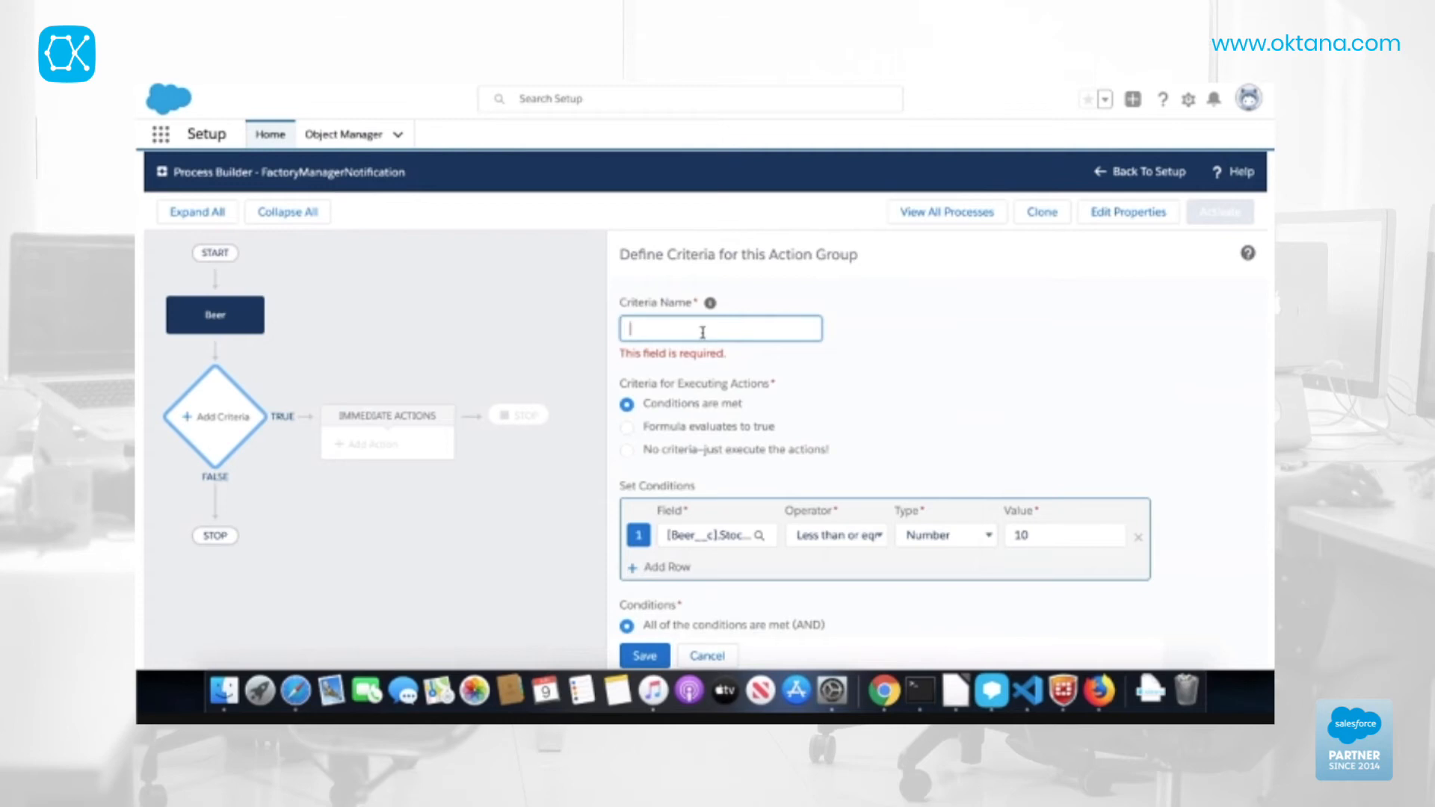
{"action": "type", "text": "Out of stock"}
{"action": "left_click", "coordinate": [646, 656]}
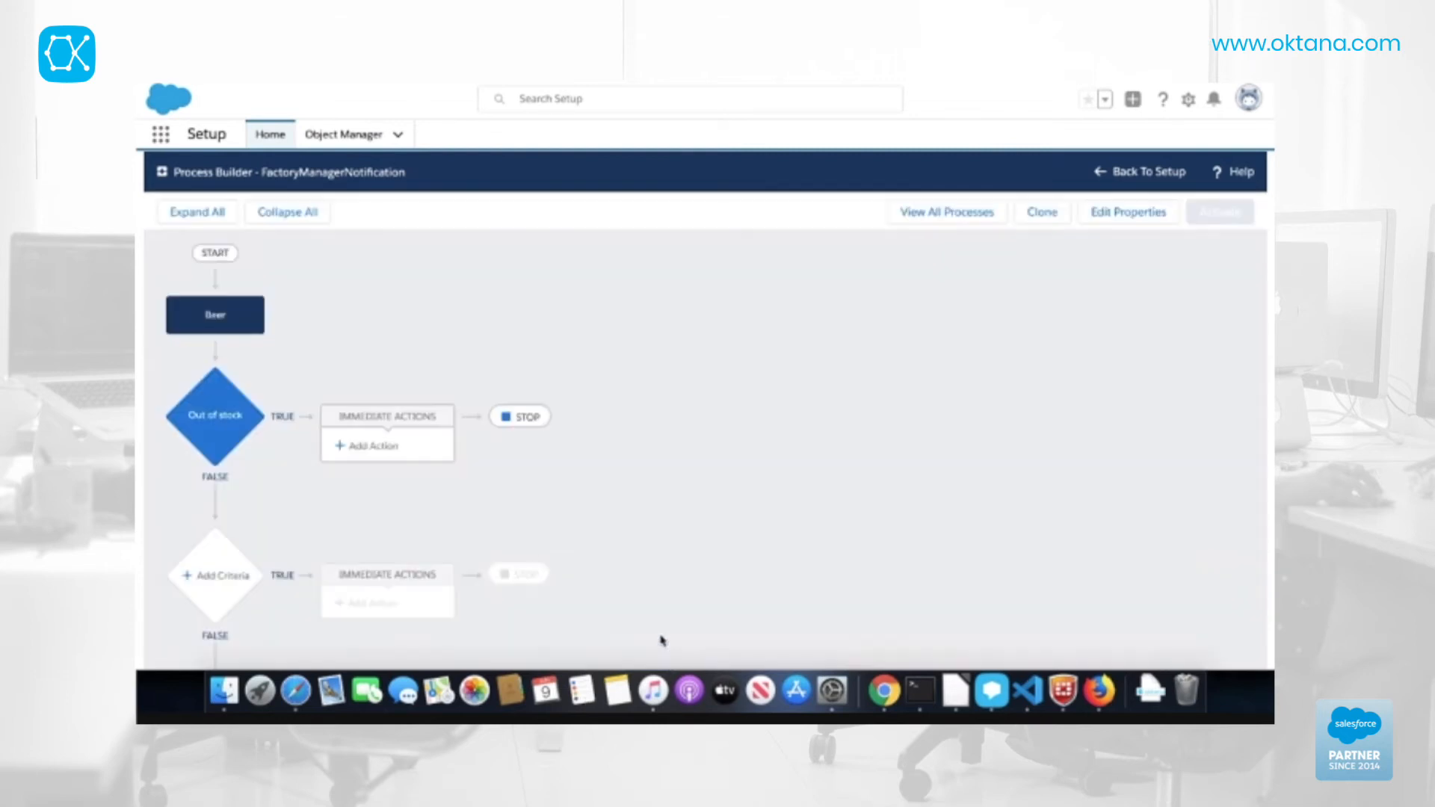
Step: Add an immediate action of type Email Alerts to the Out of stock criteria and name it OutofStockEmail
{"action": "left_click", "coordinate": [383, 448]}
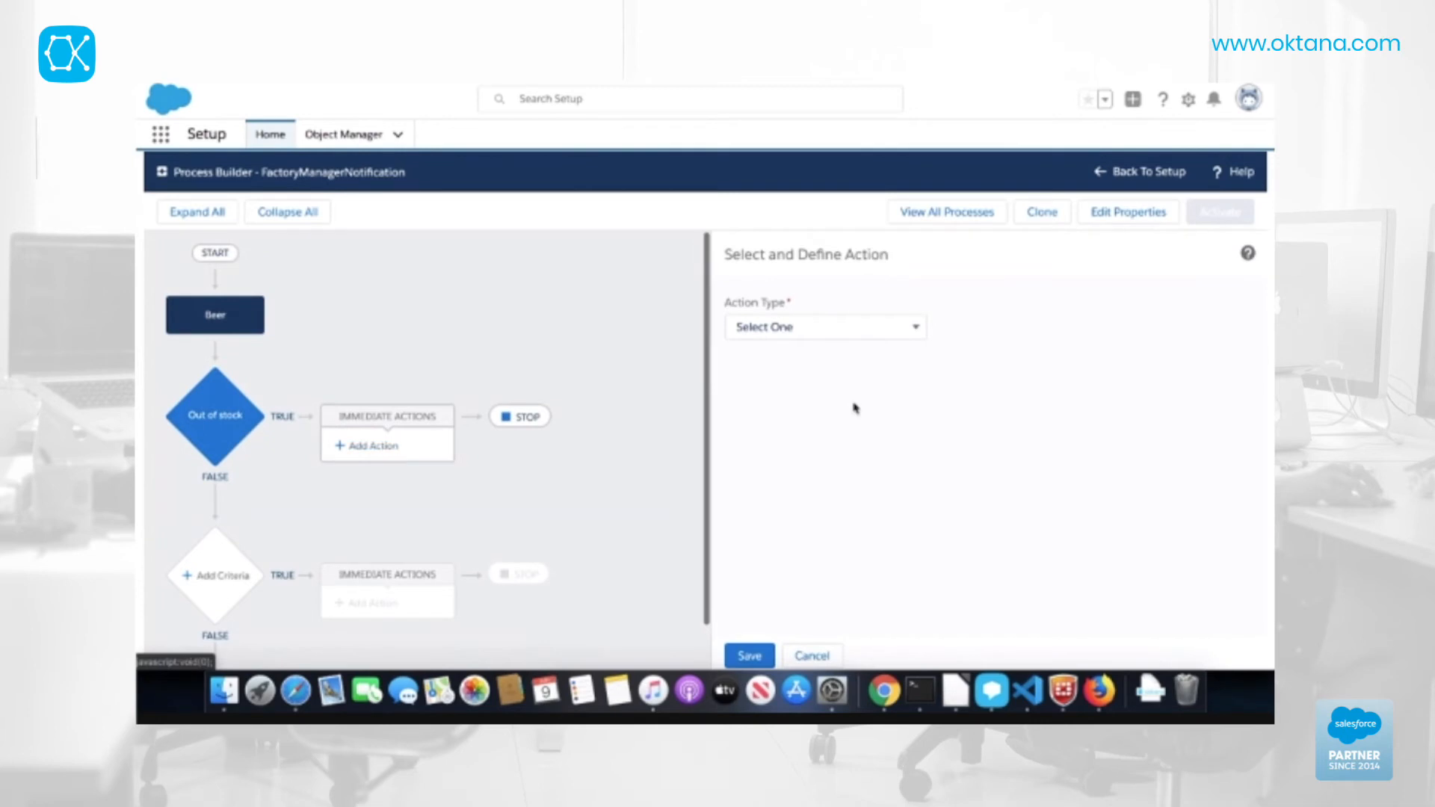
{"action": "left_click", "coordinate": [924, 335]}
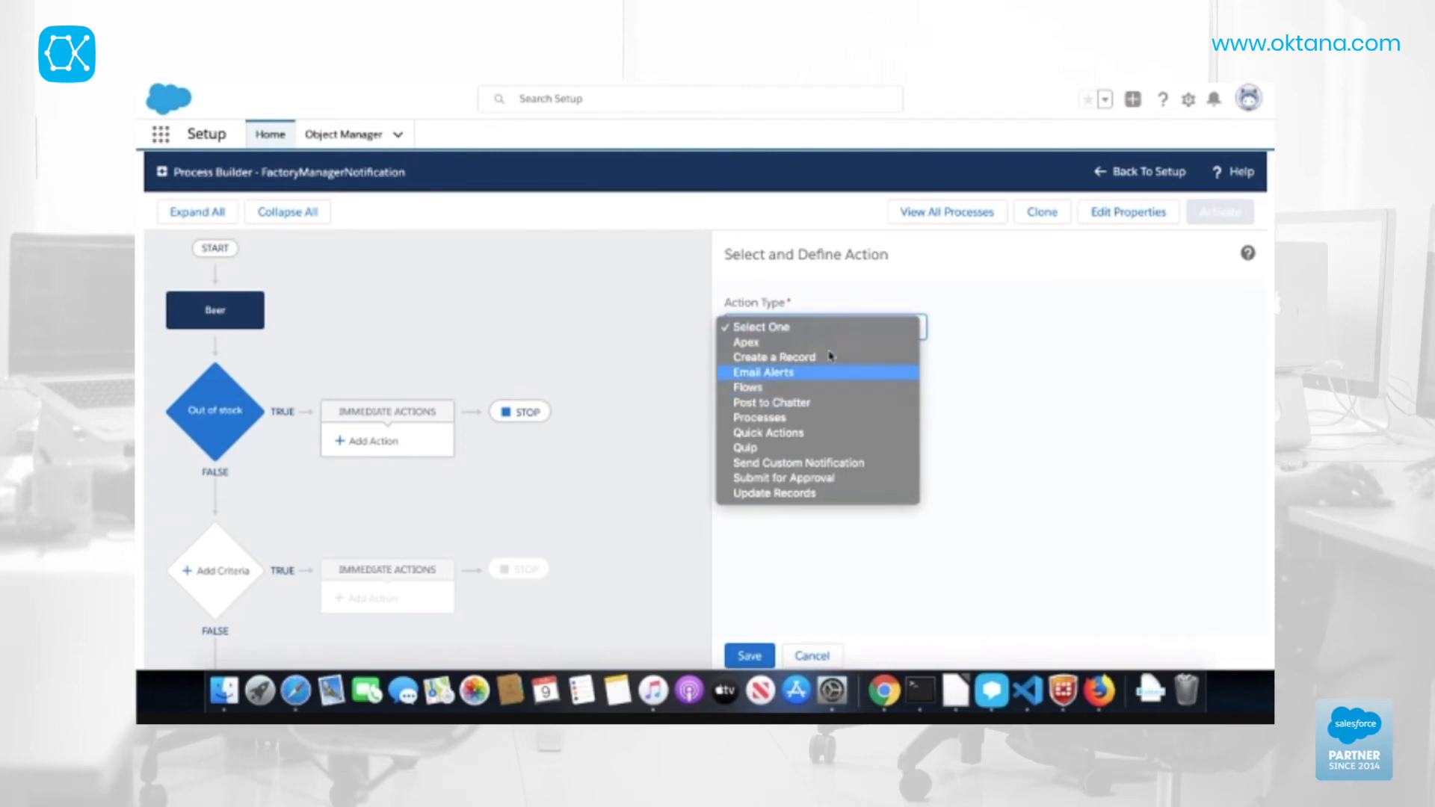
{"action": "left_click", "coordinate": [831, 372]}
{"action": "left_click", "coordinate": [855, 388]}
{"action": "type", "text": "O"}
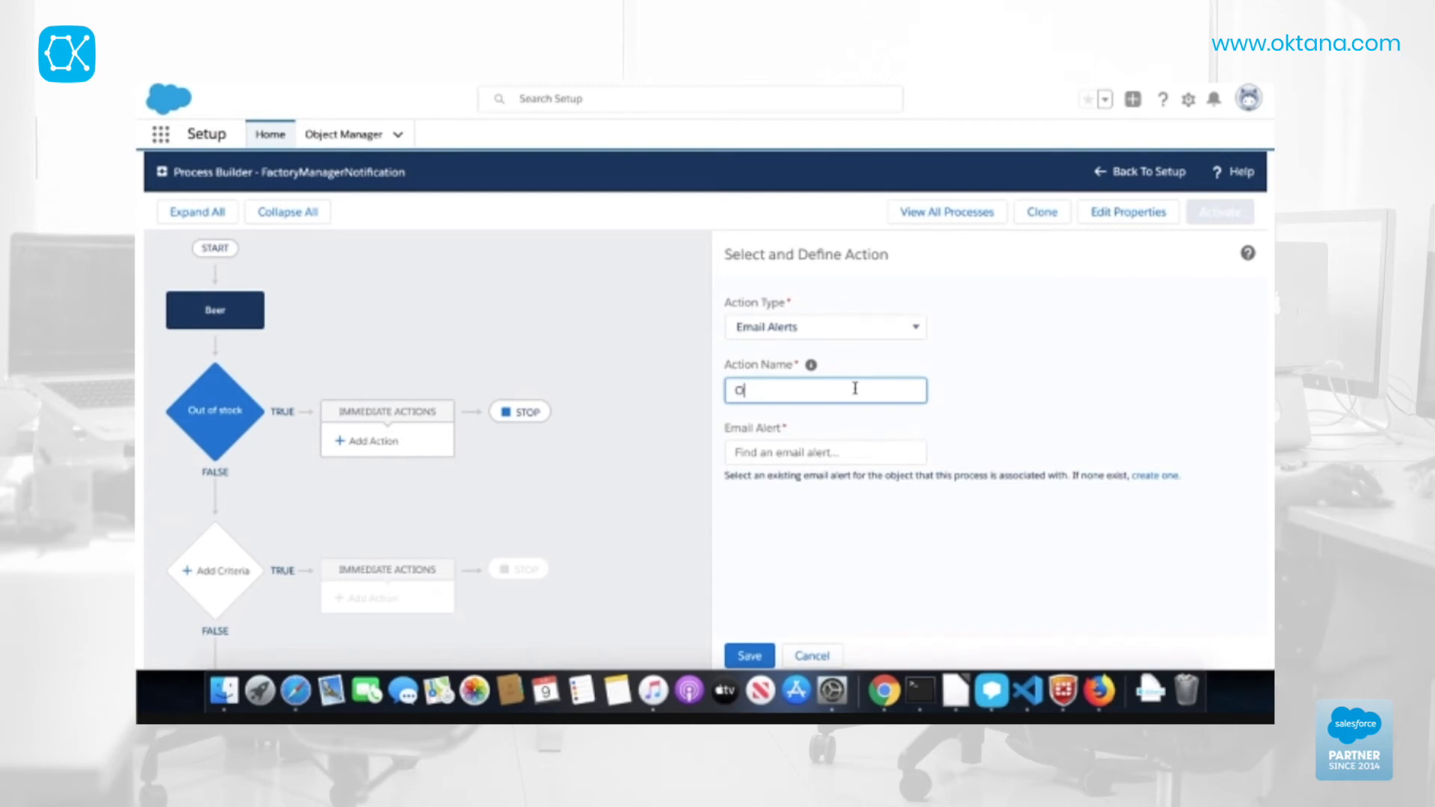
{"action": "type", "text": "utofStockEmail"}
Step: Search the existing email alerts for "new" and open the creation of a new email alert from the action
{"action": "left_click", "coordinate": [899, 446]}
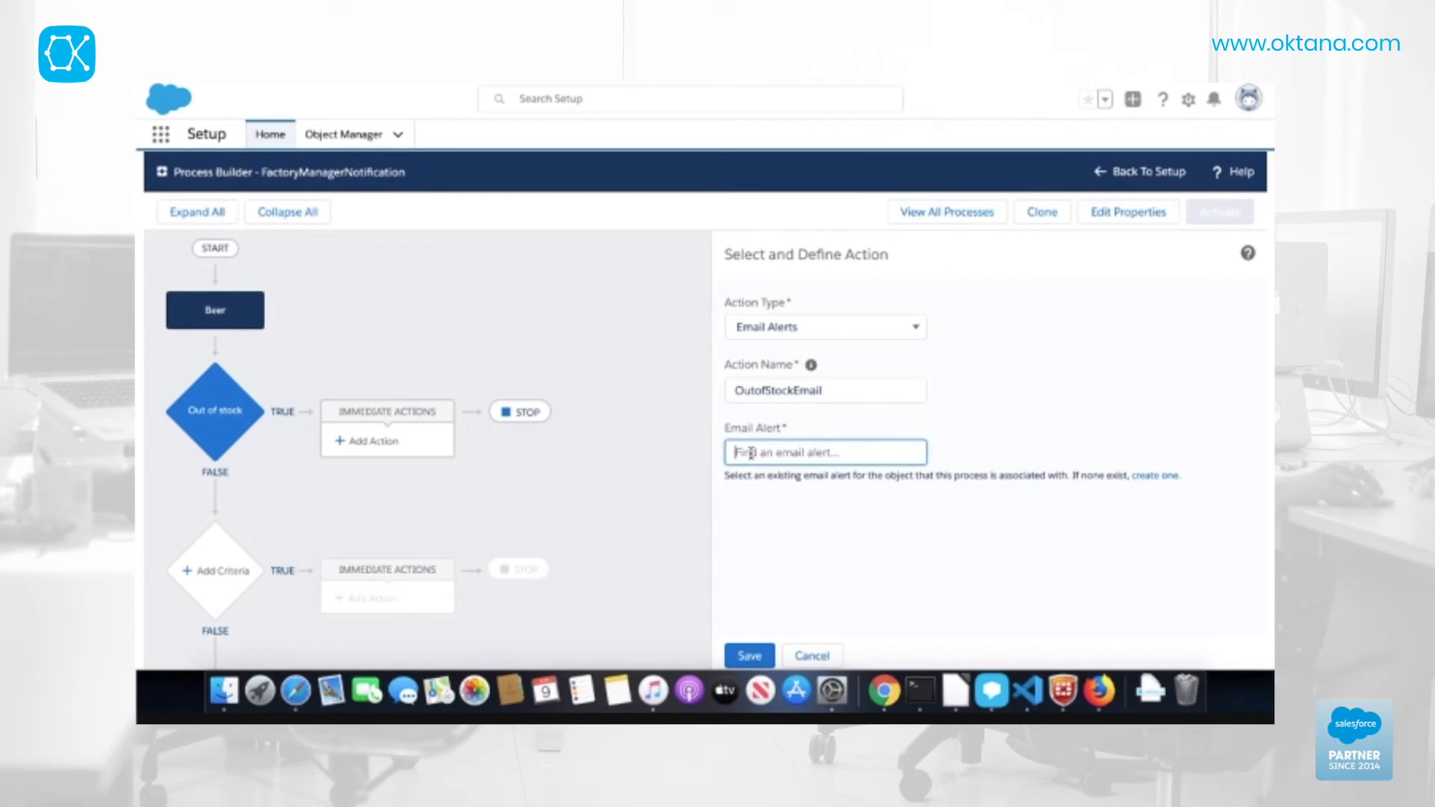
{"action": "type", "text": "New"}
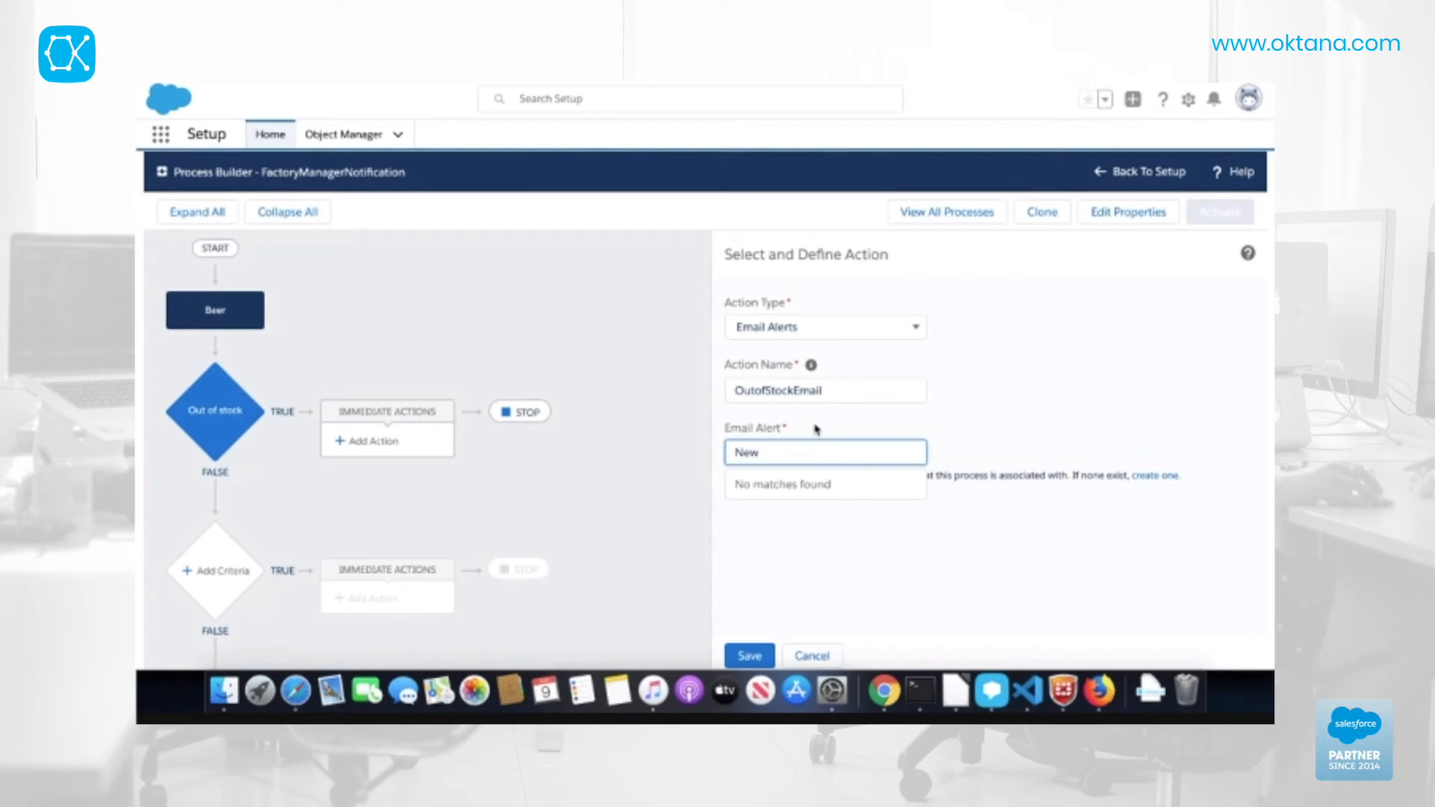
{"action": "left_click", "coordinate": [816, 429]}
{"action": "left_click_drag", "start_coordinate": [791, 452], "coordinate": [703, 462]}
{"action": "key", "text": "BackSpace"}
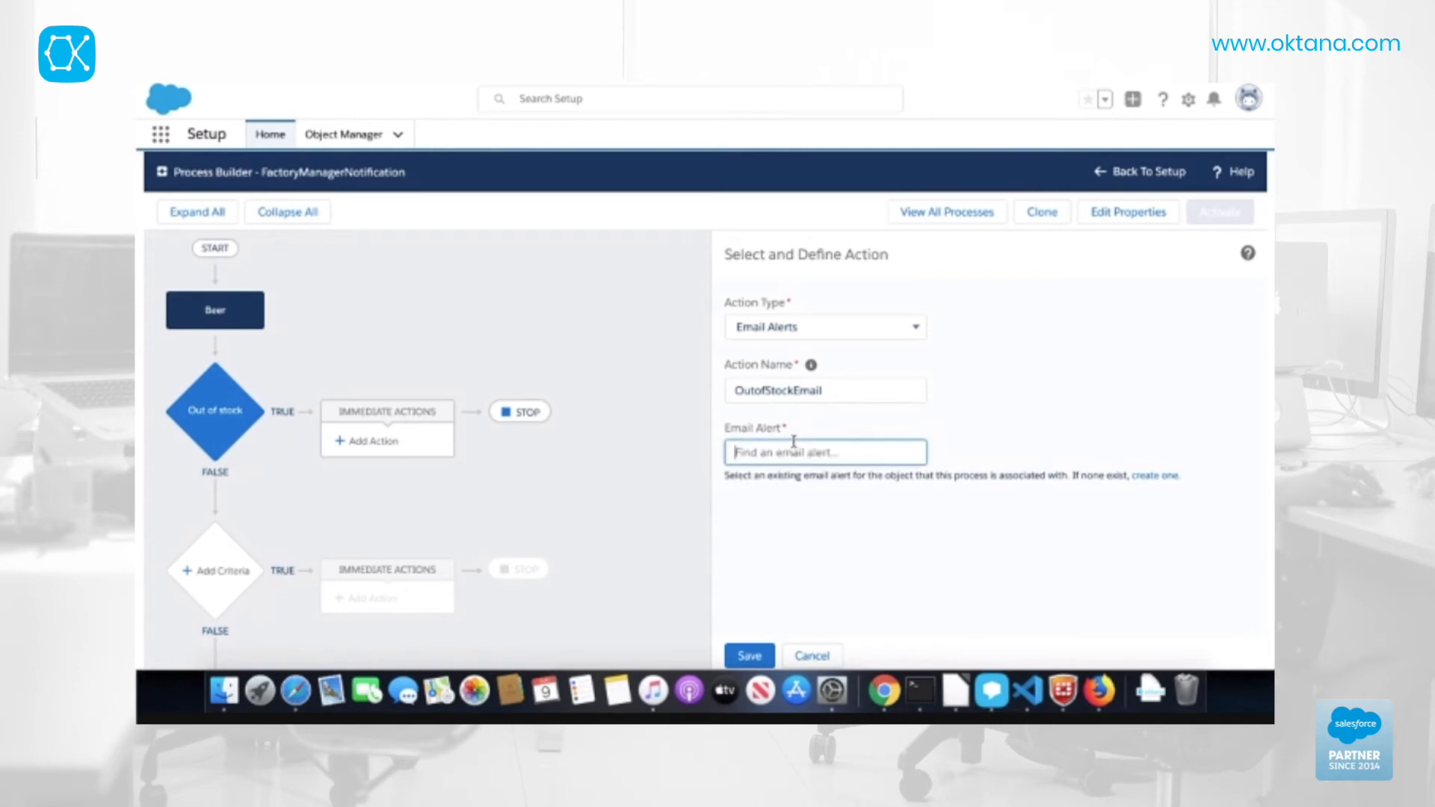
{"action": "type", "text": "new"}
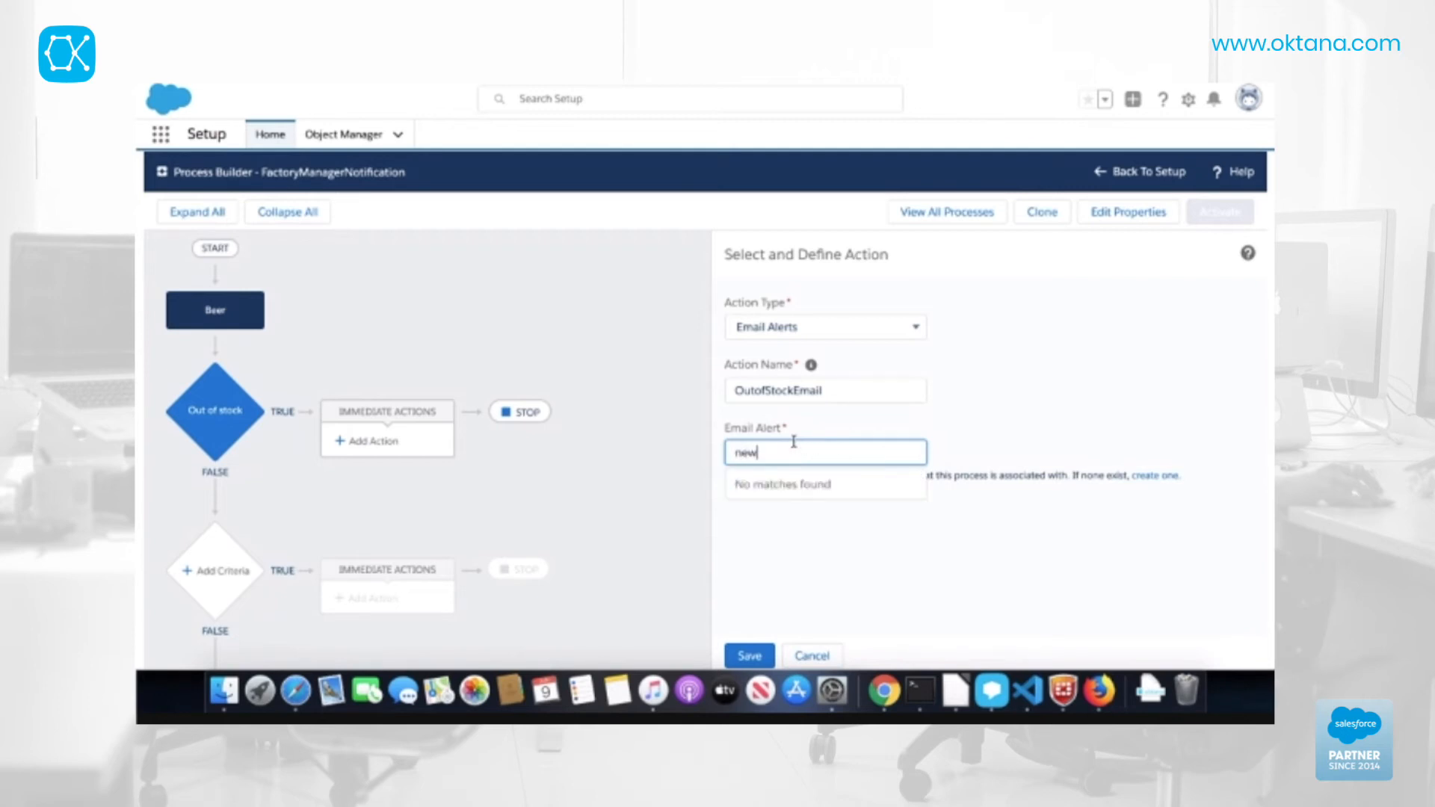
{"action": "left_click_drag", "start_coordinate": [794, 450], "coordinate": [677, 455]}
{"action": "left_click", "coordinate": [1209, 488]}
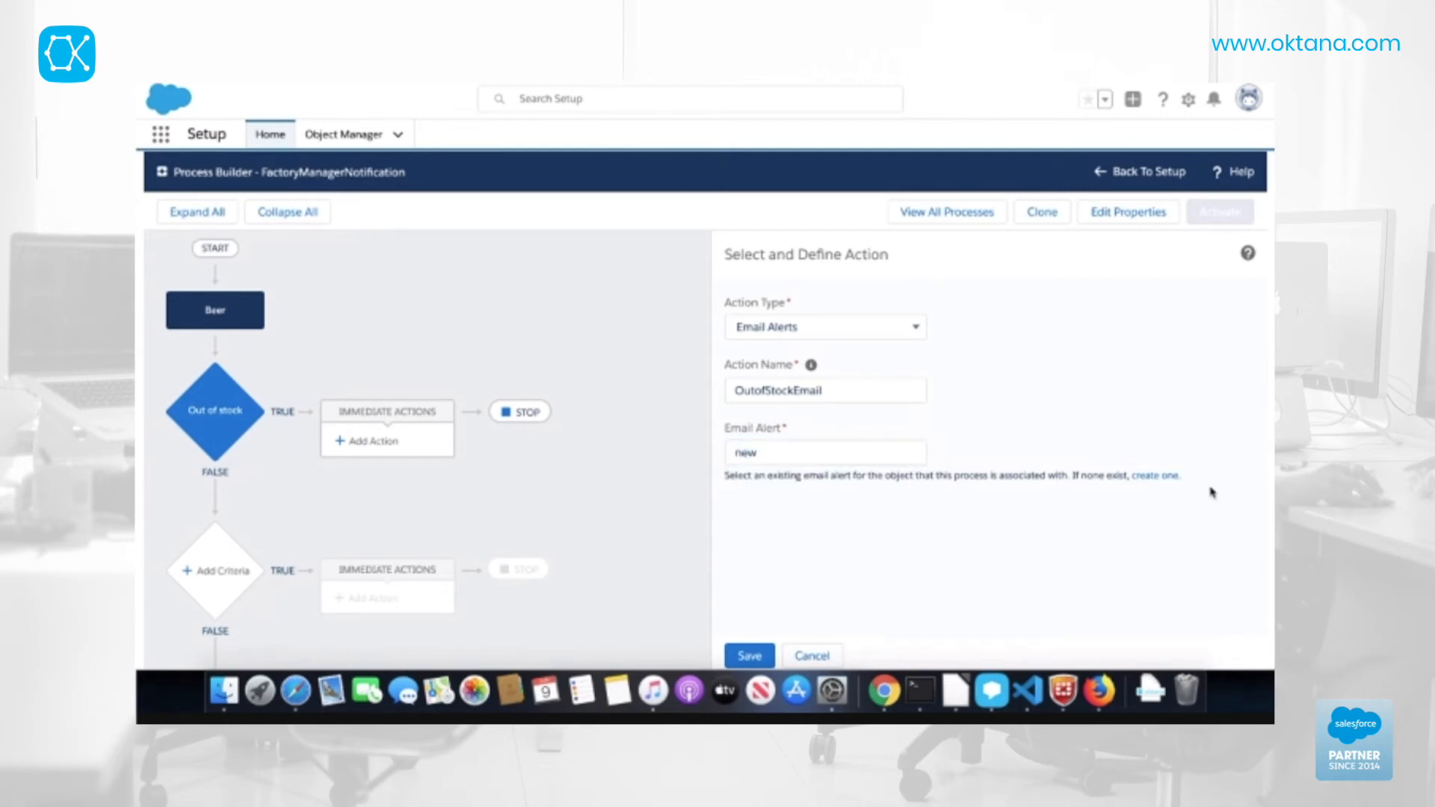
{"action": "left_click", "coordinate": [1155, 476]}
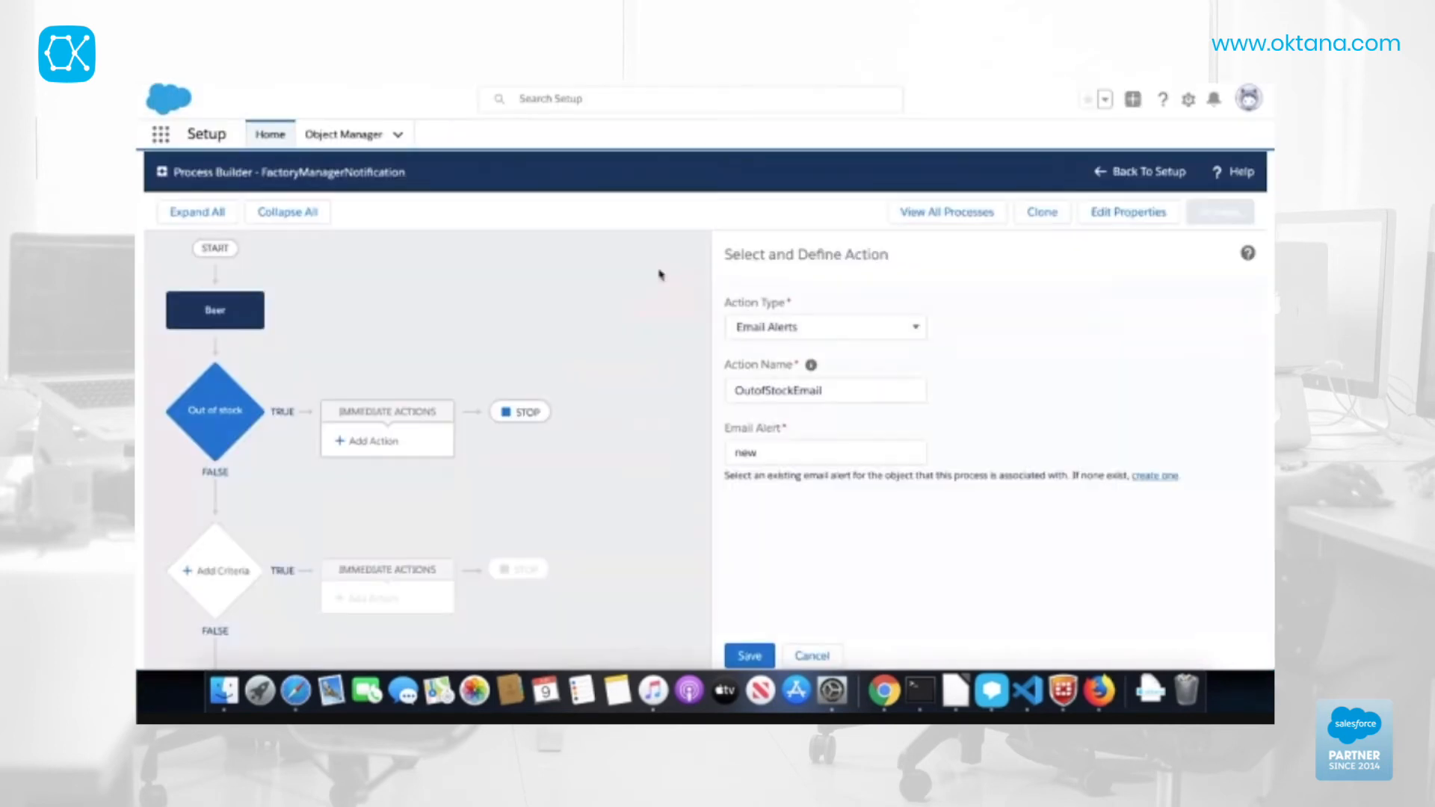
Step: Set the OutofStockEmail action's email alert to Out_Of_Stock_Email_Notification
{"action": "left_click", "coordinate": [772, 456]}
{"action": "key", "text": "BackSpace"}
{"action": "key", "text": "BackSpace"}
{"action": "key", "text": "BackSpace"}
{"action": "type", "text": "Out"}
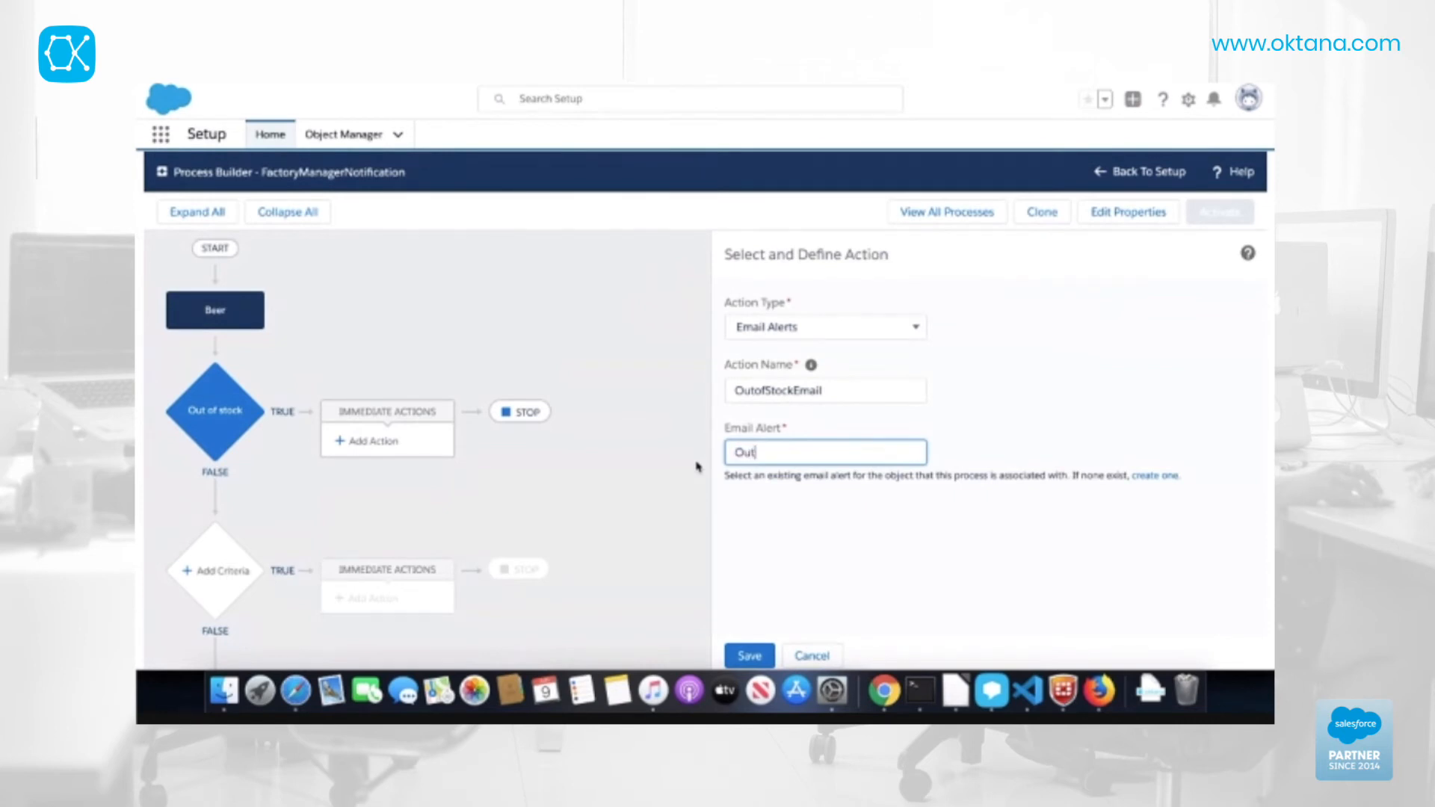
{"action": "left_click", "coordinate": [813, 486]}
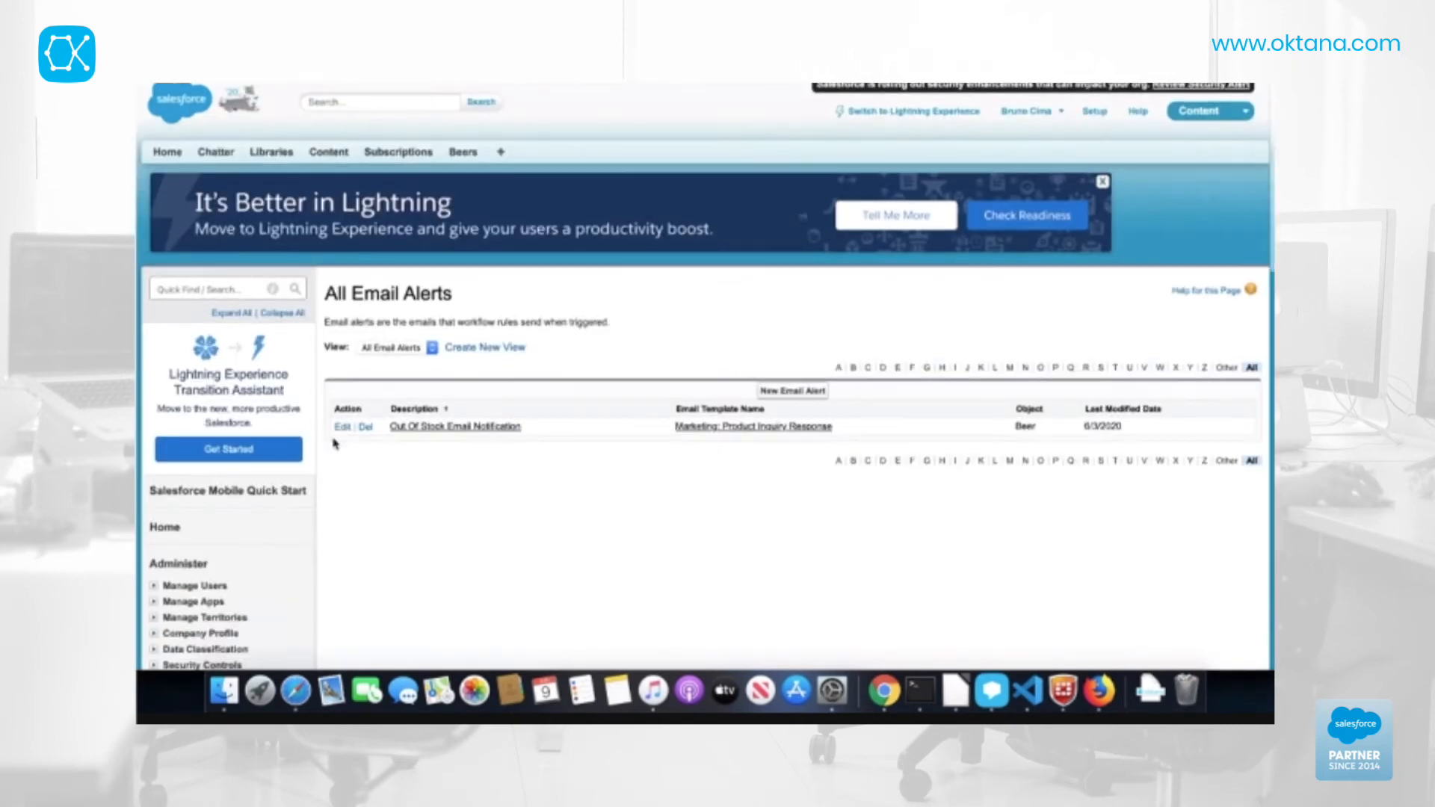
Step: Open the Out Of Stock Email Notification alert and examine its recipients, from email address and email template
{"action": "left_click", "coordinate": [433, 430]}
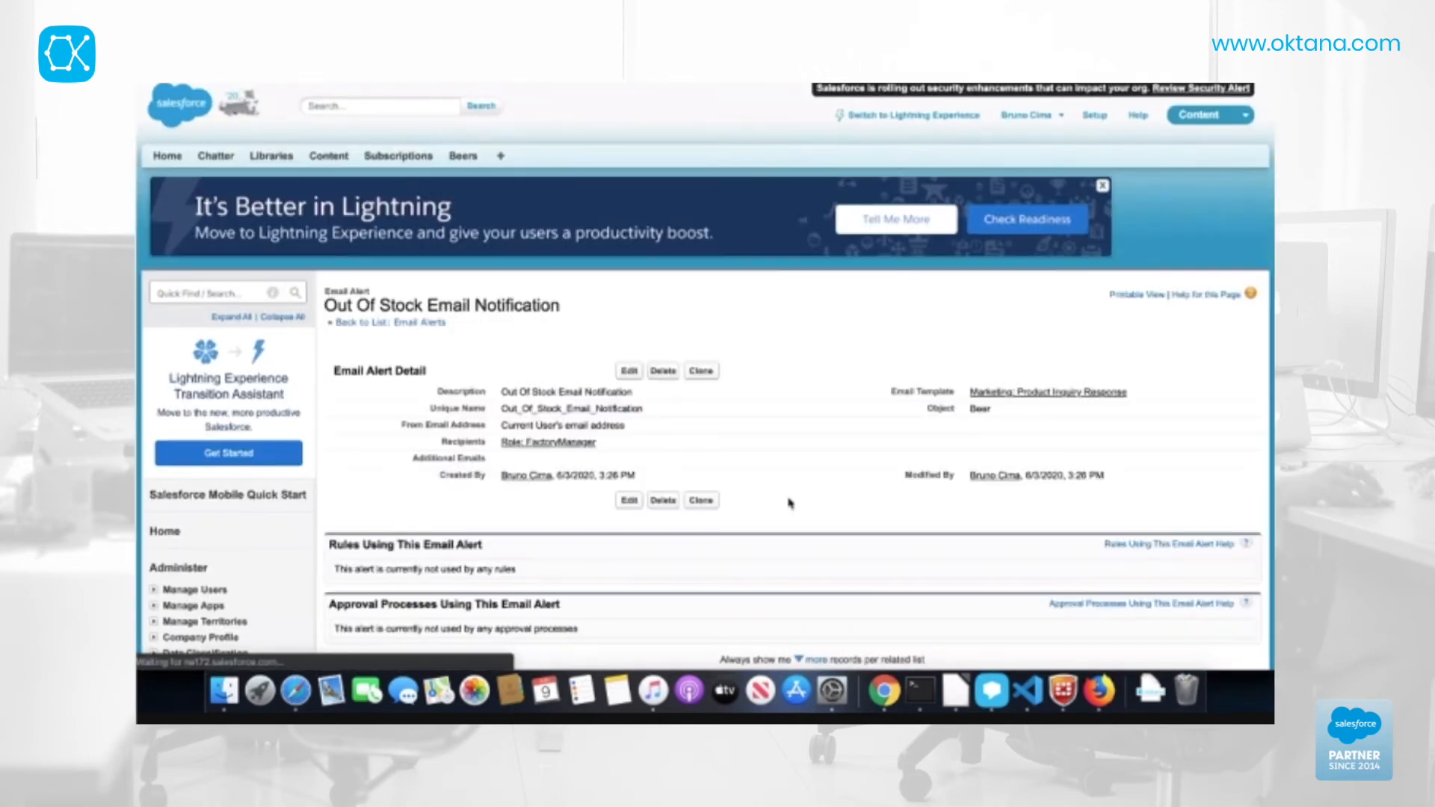
{"action": "scroll", "coordinate": [791, 500], "scroll_direction": "down", "scroll_amount": 3}
{"action": "scroll", "coordinate": [791, 499], "scroll_direction": "up", "scroll_amount": 2}
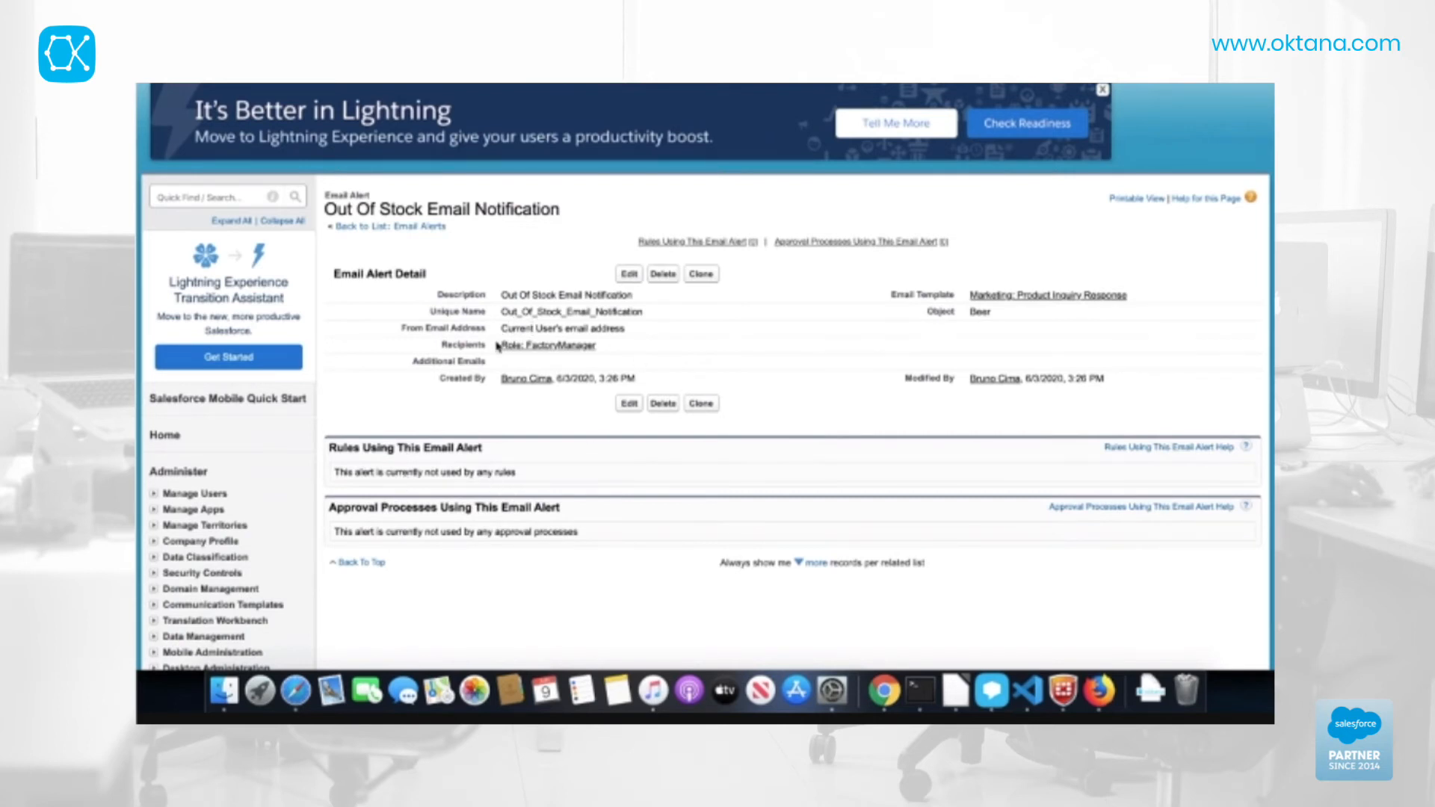
{"action": "left_click_drag", "start_coordinate": [499, 349], "coordinate": [642, 351]}
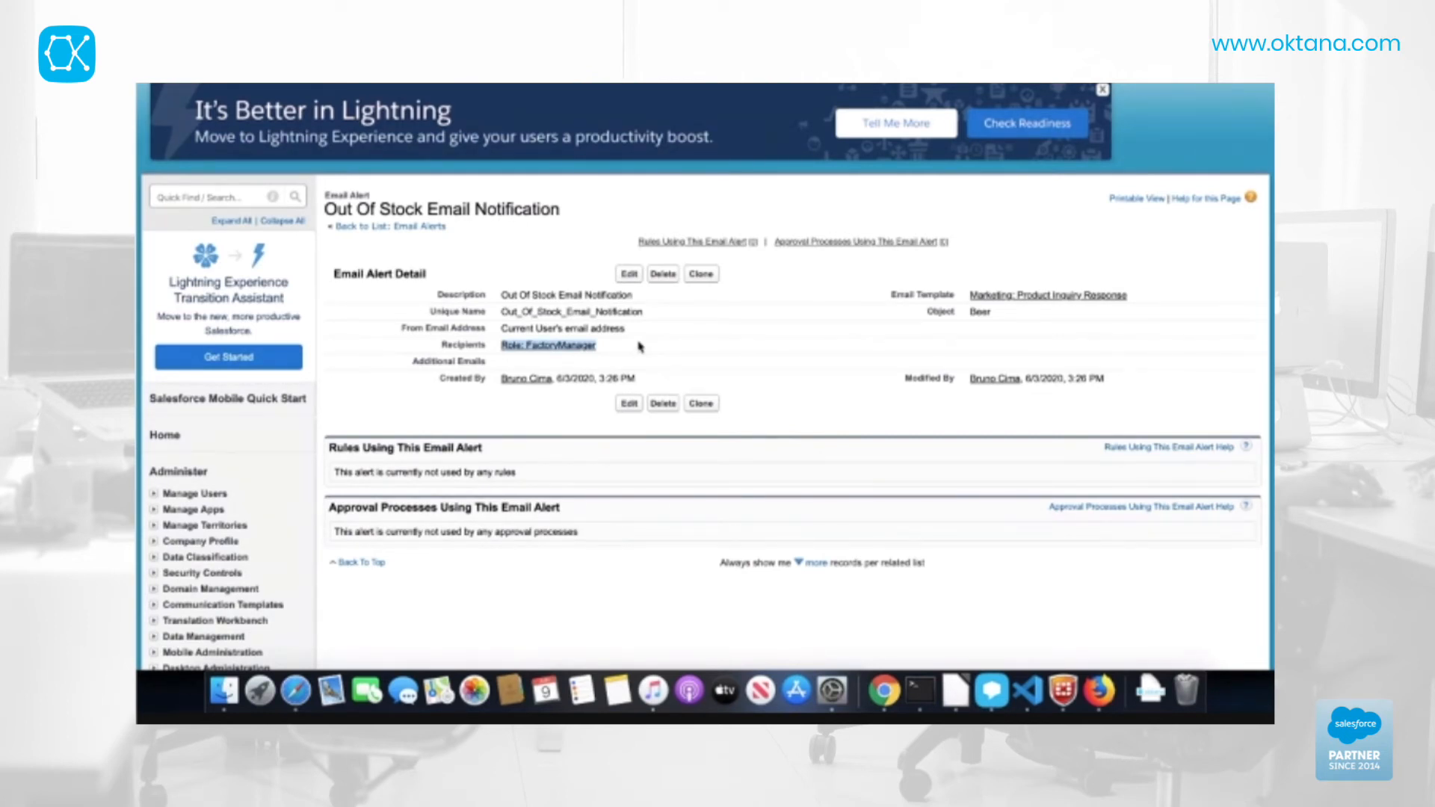
{"action": "left_click", "coordinate": [670, 337]}
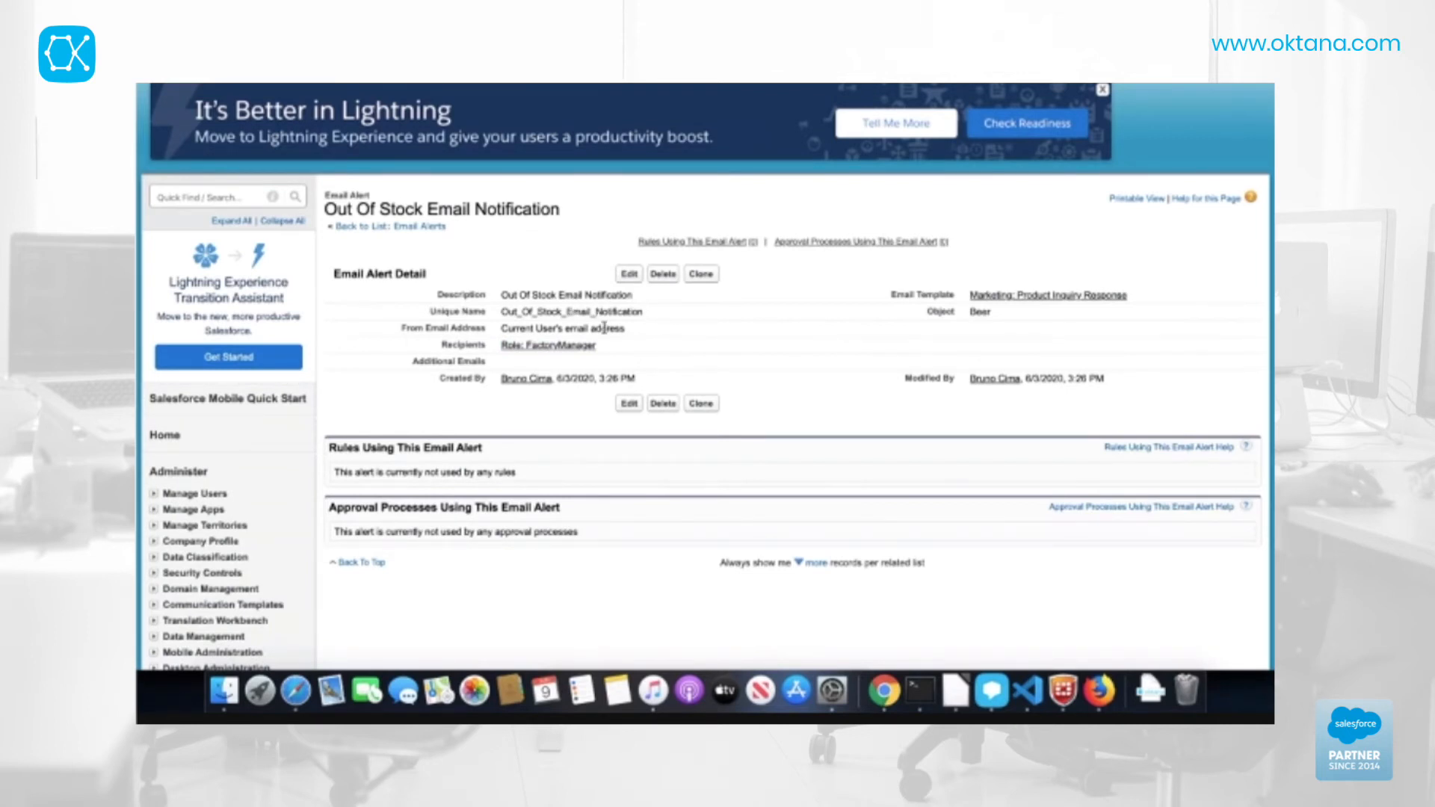
{"action": "left_click_drag", "start_coordinate": [636, 334], "coordinate": [481, 323]}
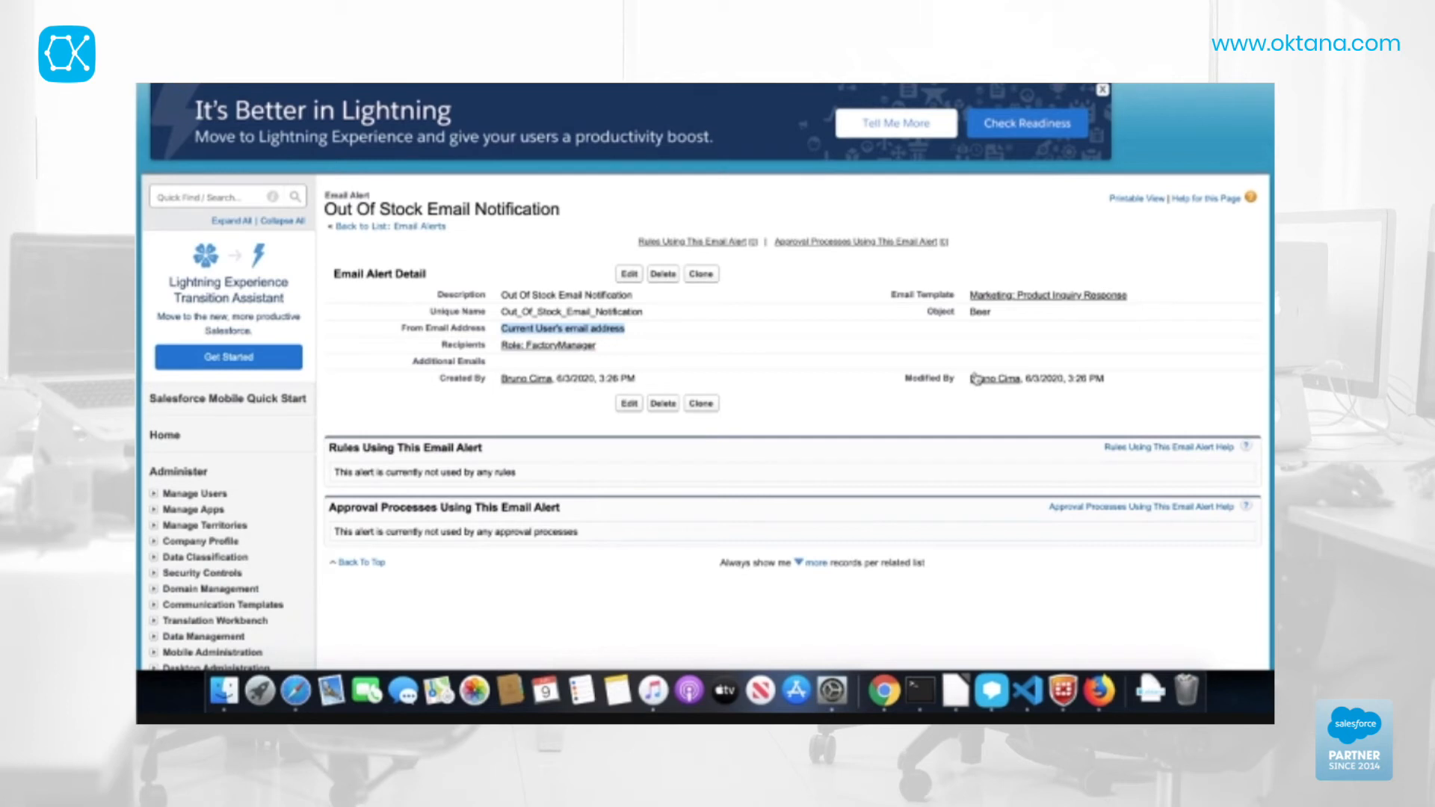
{"action": "left_click", "coordinate": [963, 306]}
{"action": "left_click_drag", "start_coordinate": [962, 305], "coordinate": [1170, 306]}
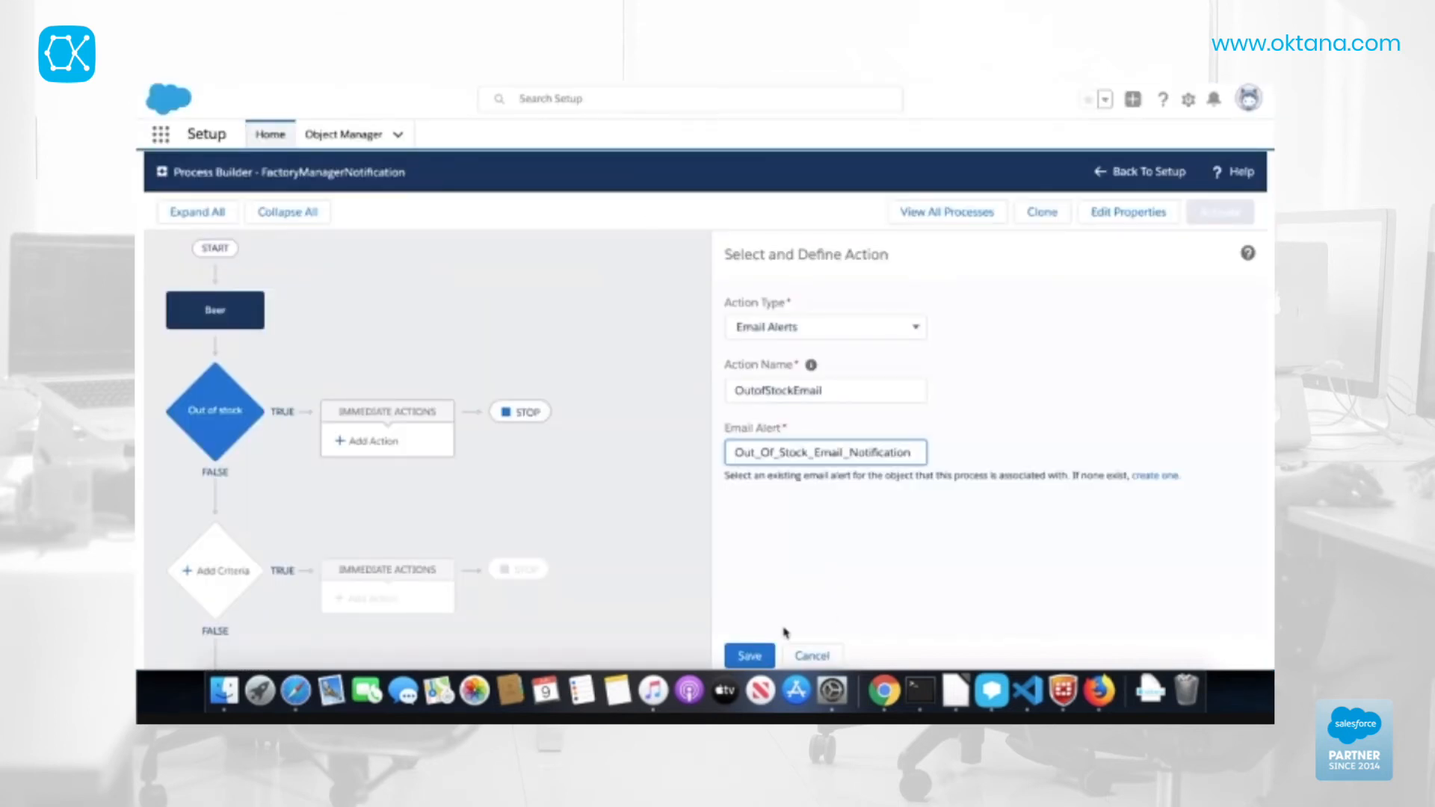
Step: Save the email alert action and add a Post to Chatter immediate action named PostChatterOutOfStock
{"action": "left_click", "coordinate": [750, 657]}
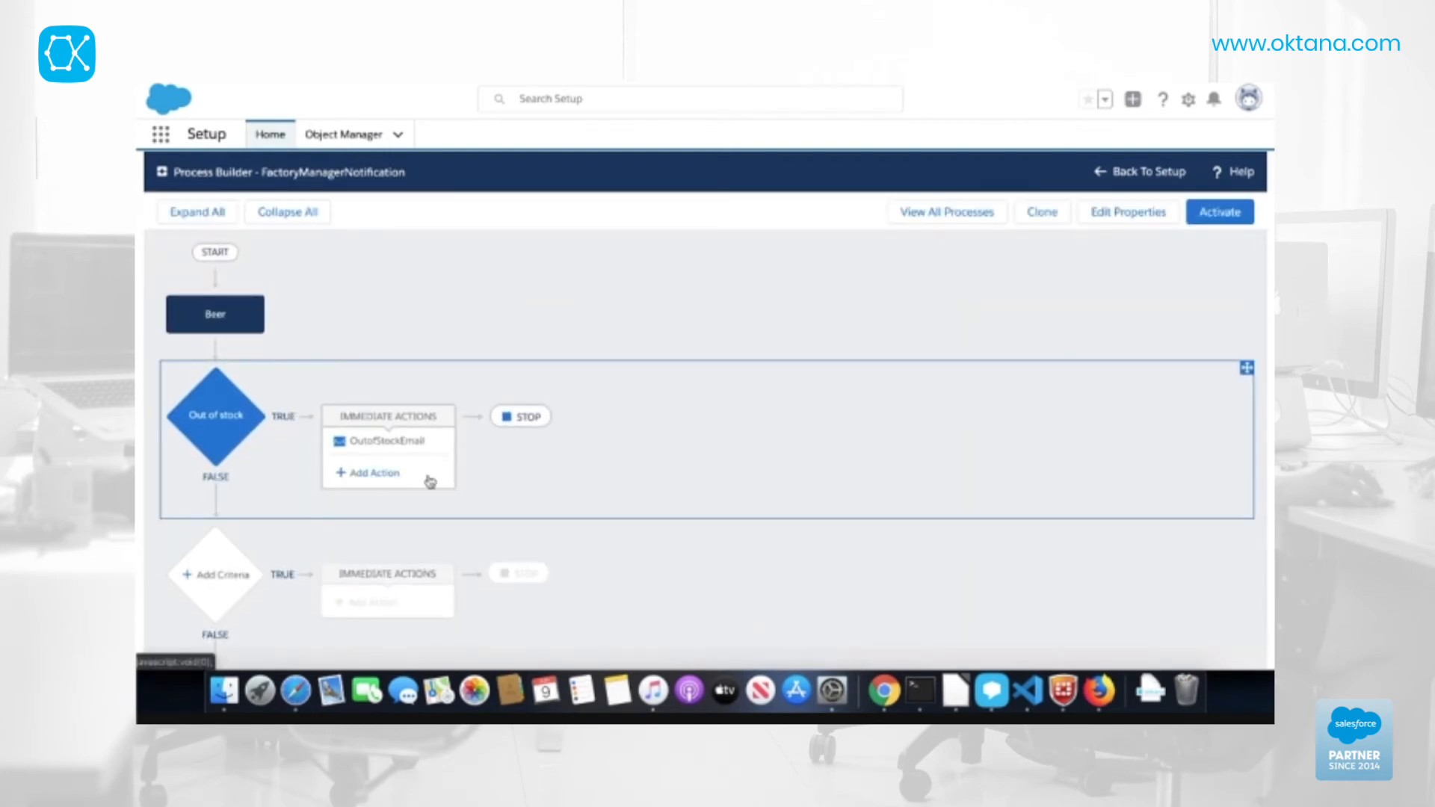
{"action": "left_click", "coordinate": [390, 474]}
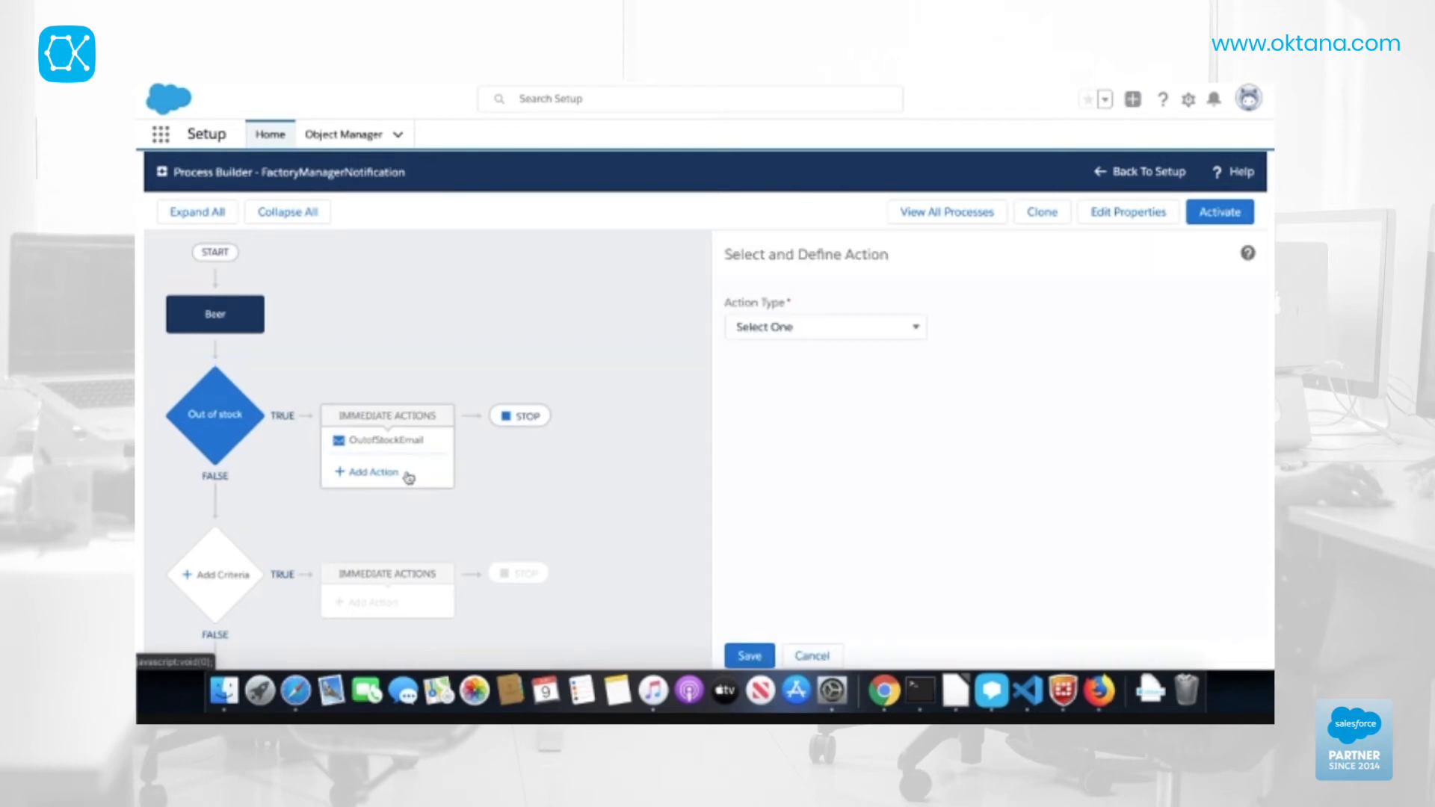
{"action": "left_click", "coordinate": [916, 329]}
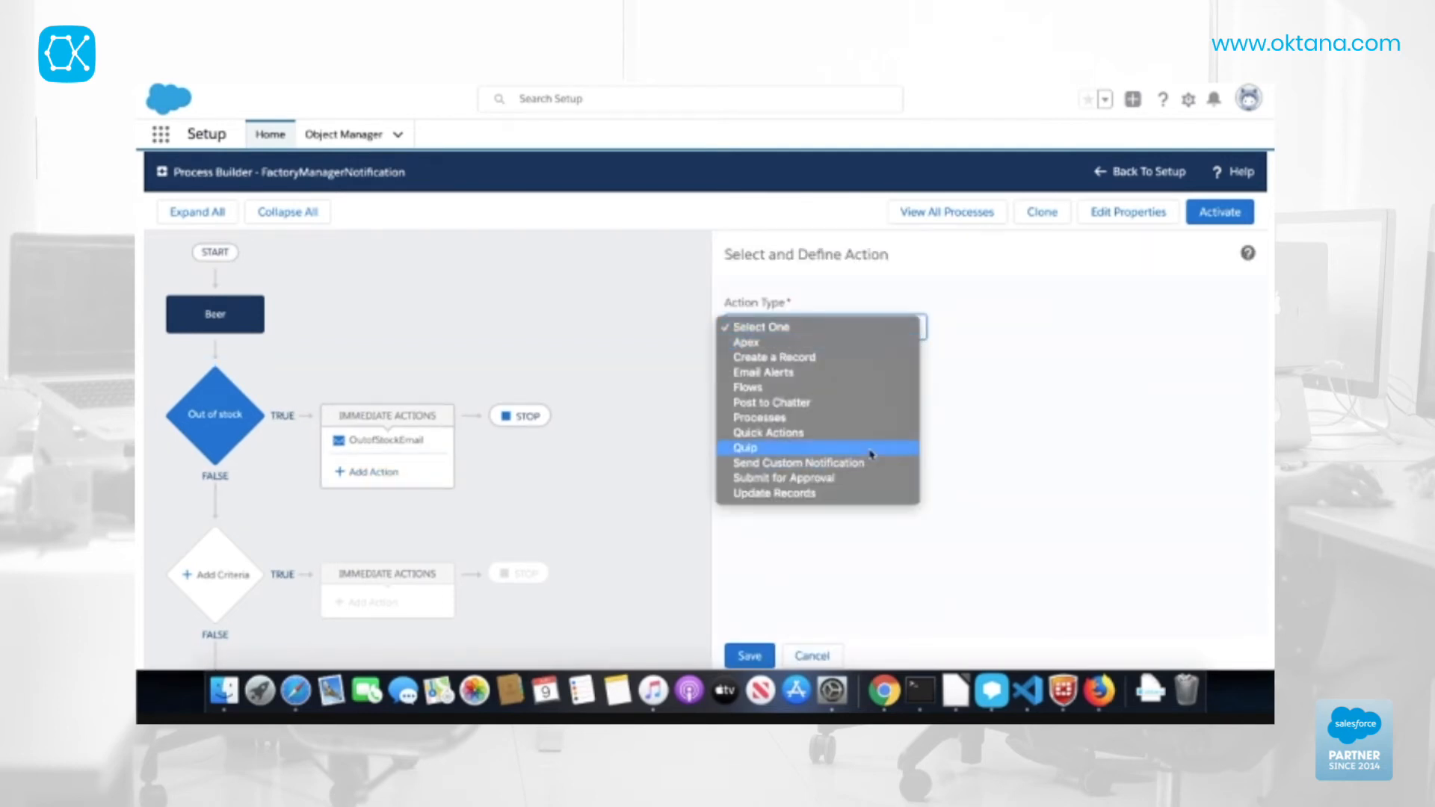
{"action": "left_click", "coordinate": [869, 409]}
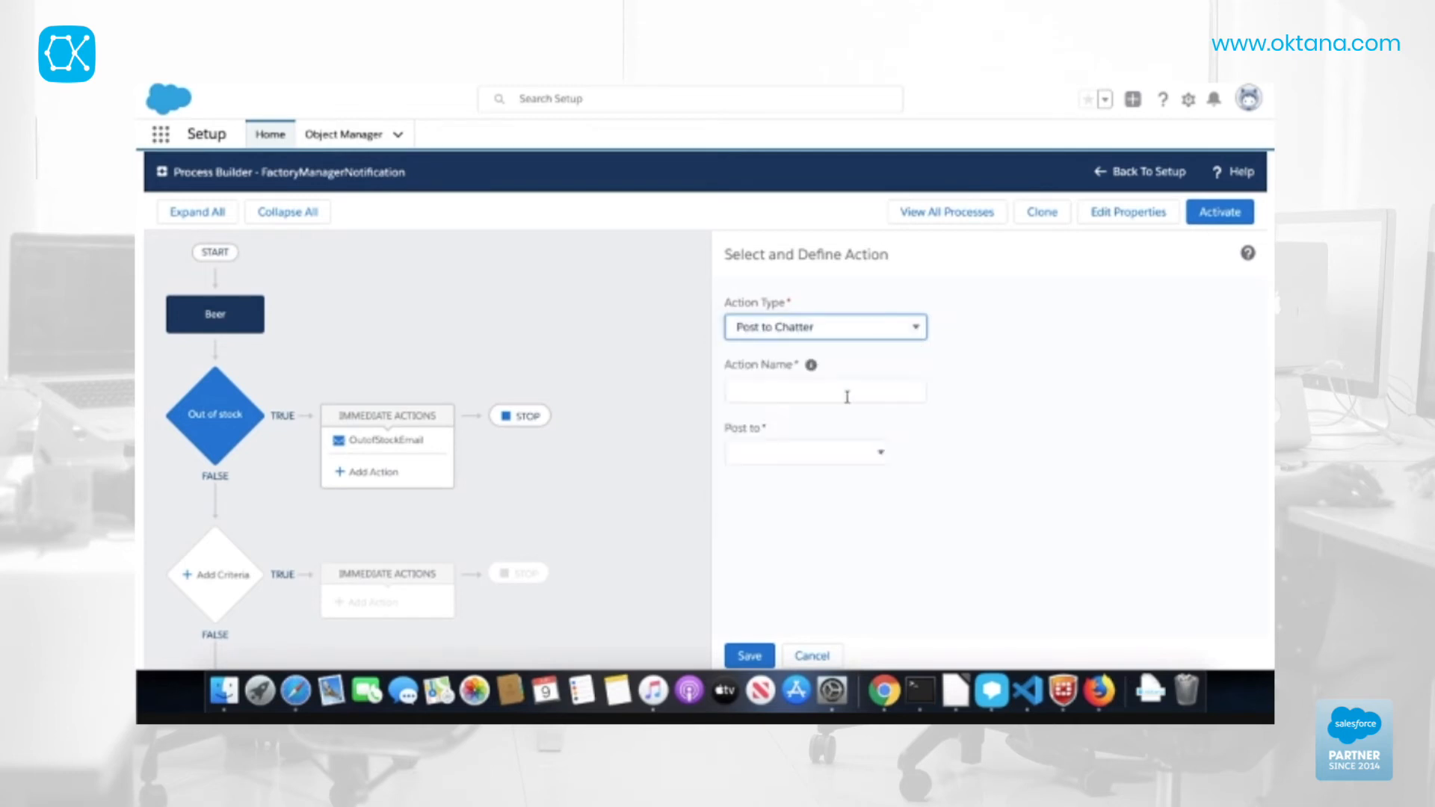
{"action": "left_click", "coordinate": [899, 402]}
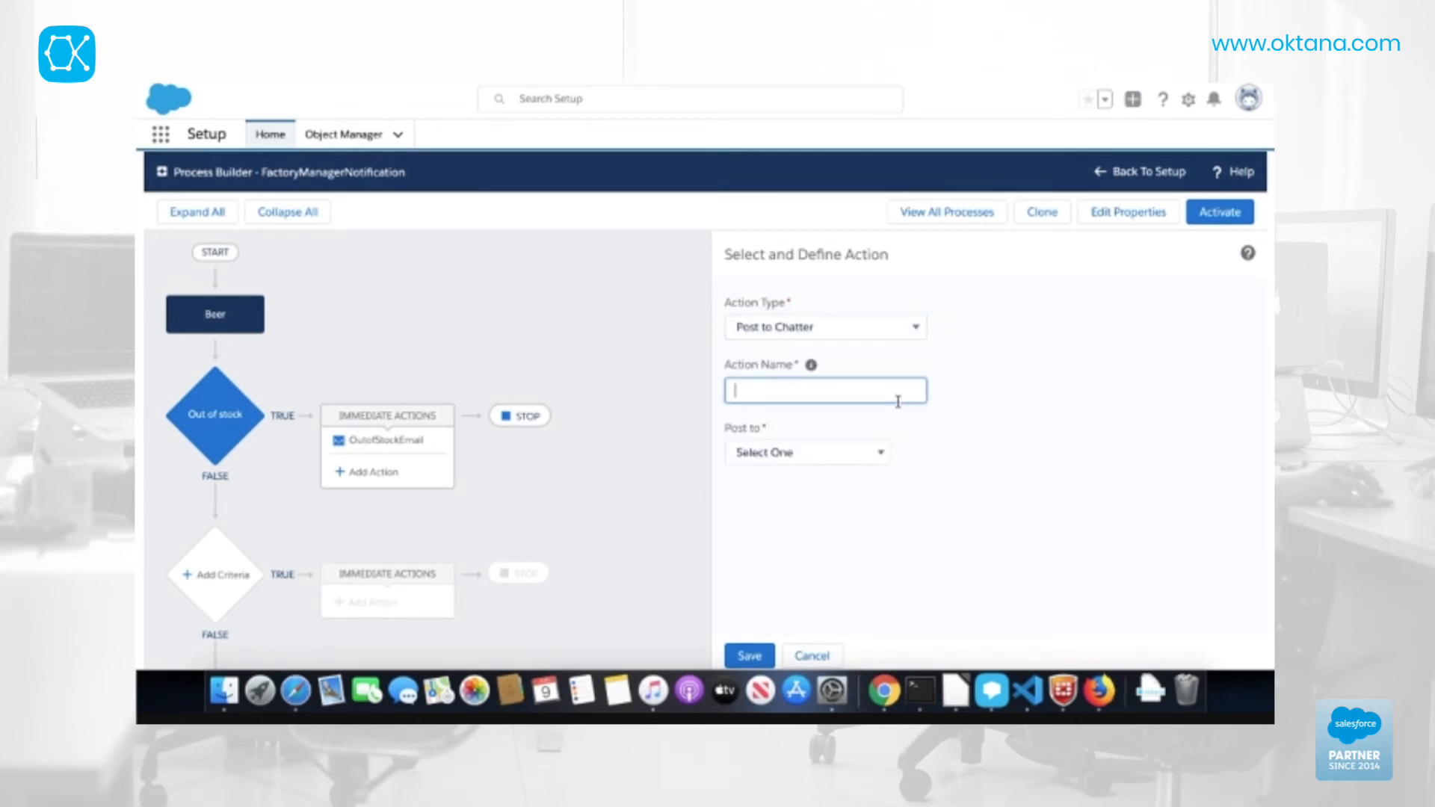
{"action": "type", "text": "PostCha"}
{"action": "type", "text": "tock"}
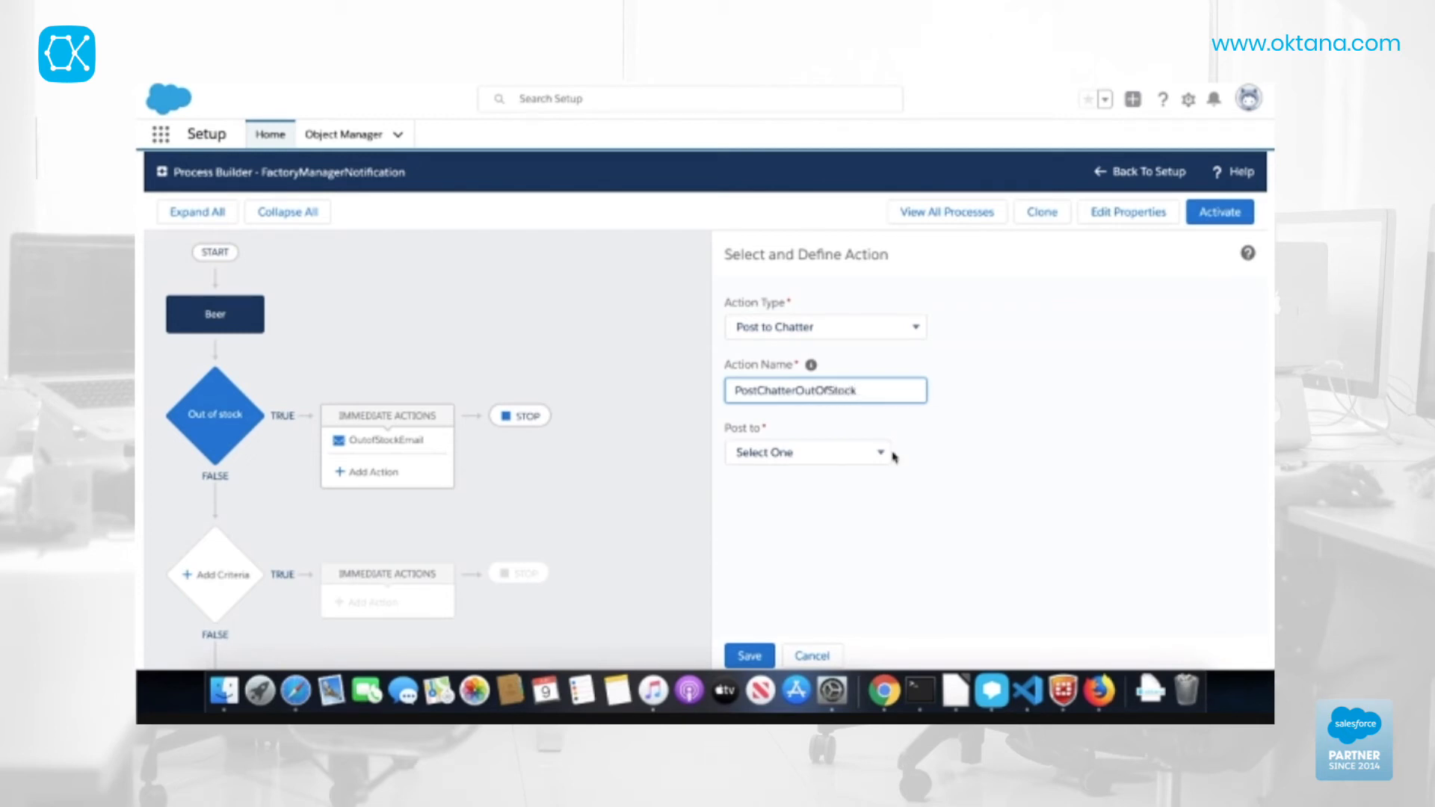
Step: Set the Chatter post to go to a User and choose the factory manager's user by searching by name
{"action": "left_click", "coordinate": [879, 453]}
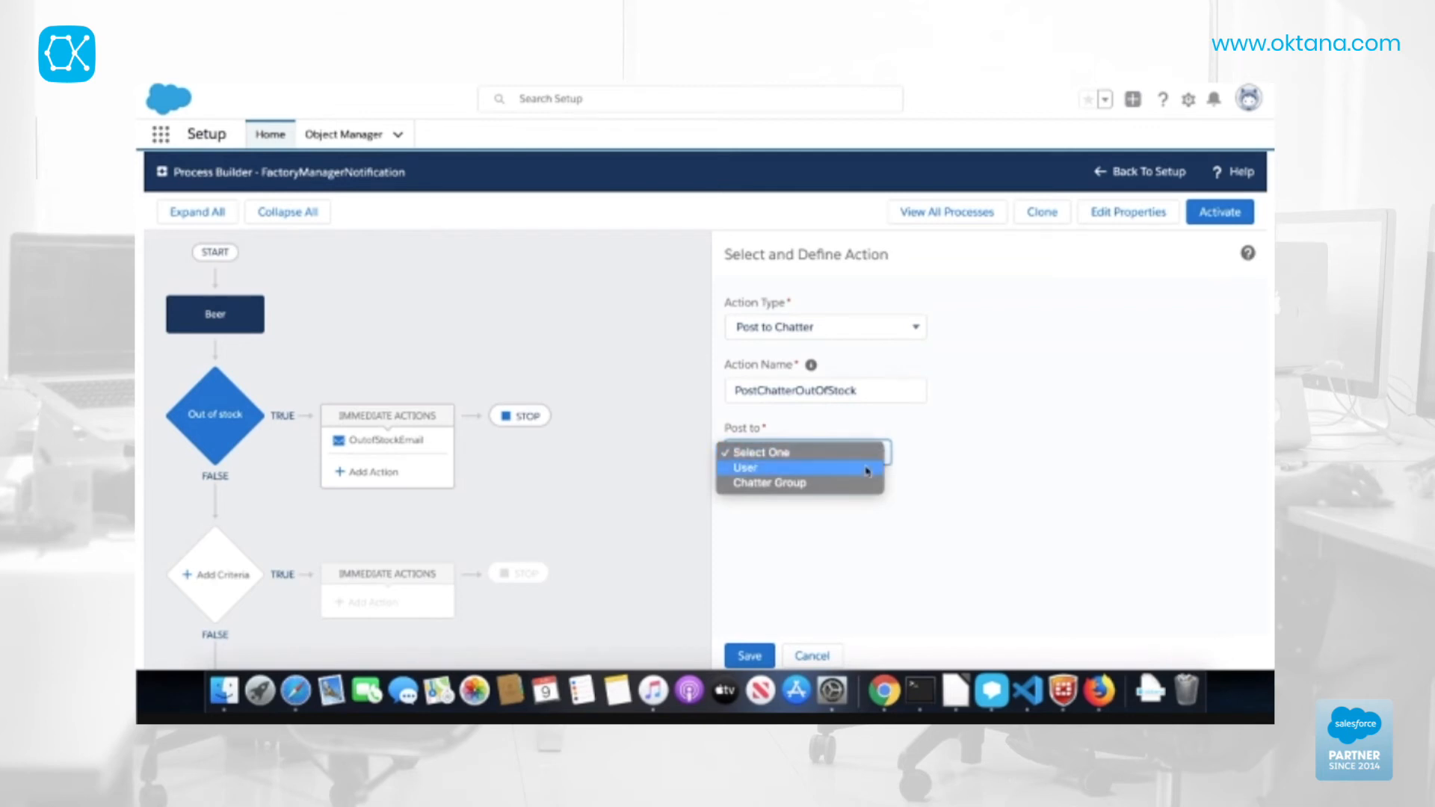
{"action": "left_click", "coordinate": [876, 469]}
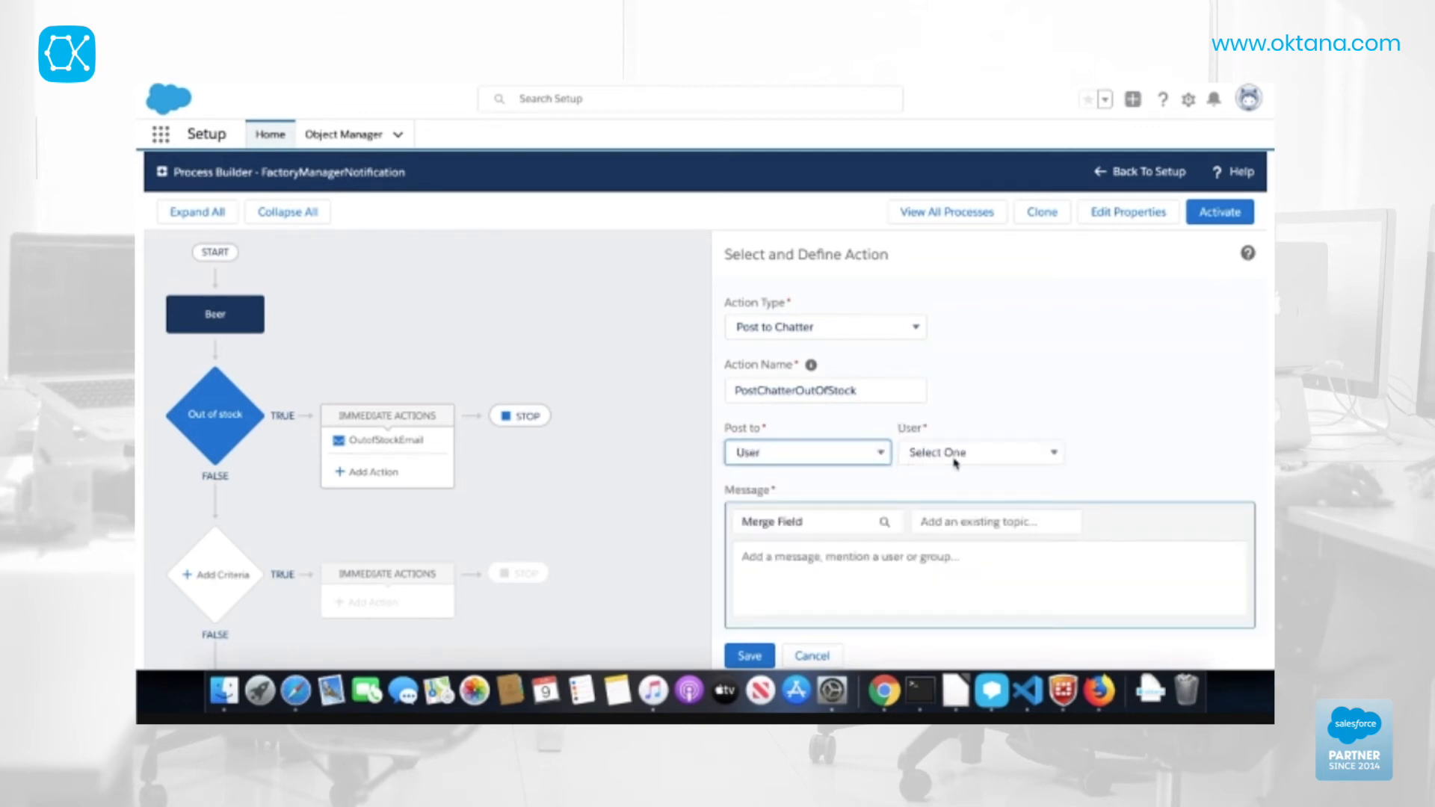
{"action": "left_click", "coordinate": [886, 456]}
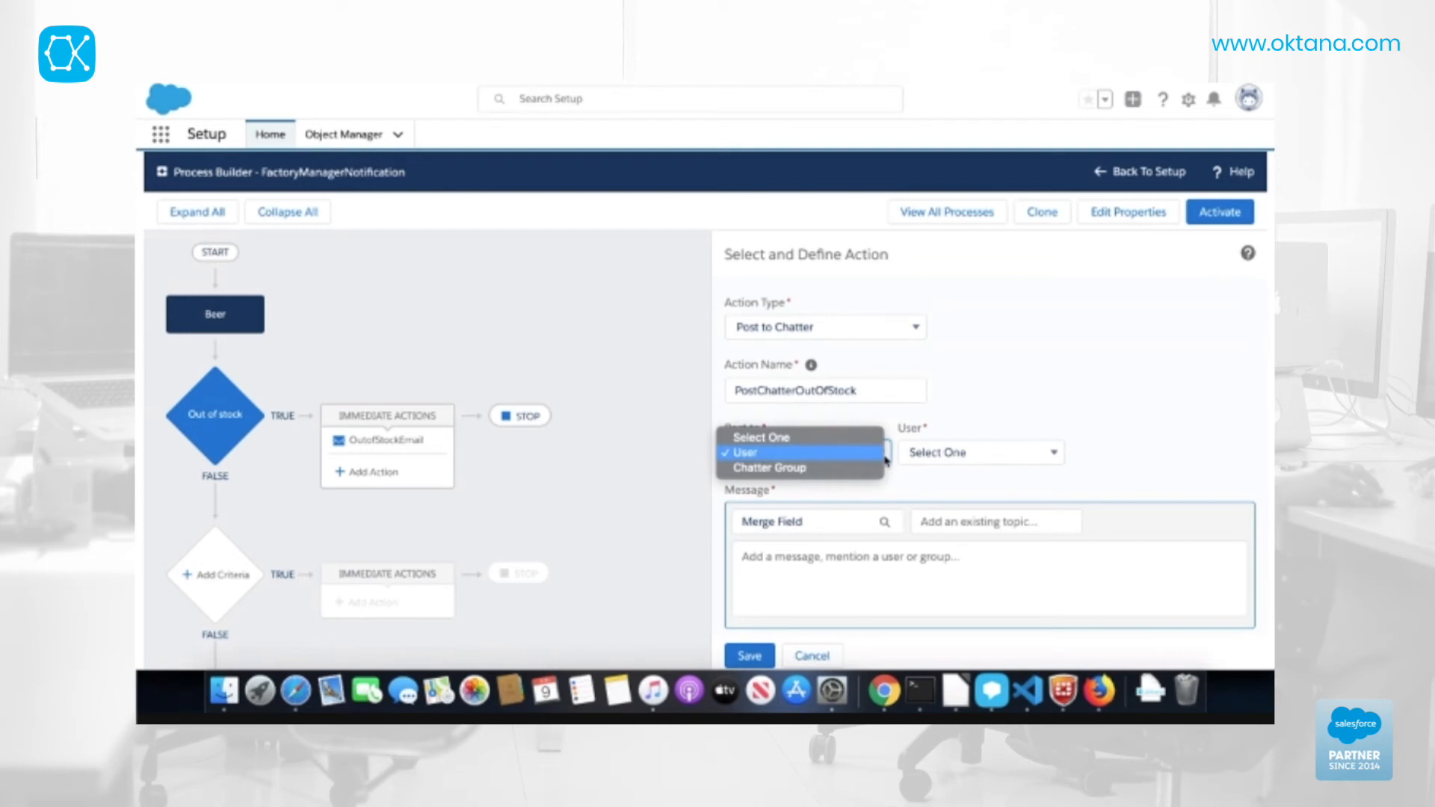
{"action": "left_click", "coordinate": [985, 412]}
{"action": "left_click", "coordinate": [987, 455]}
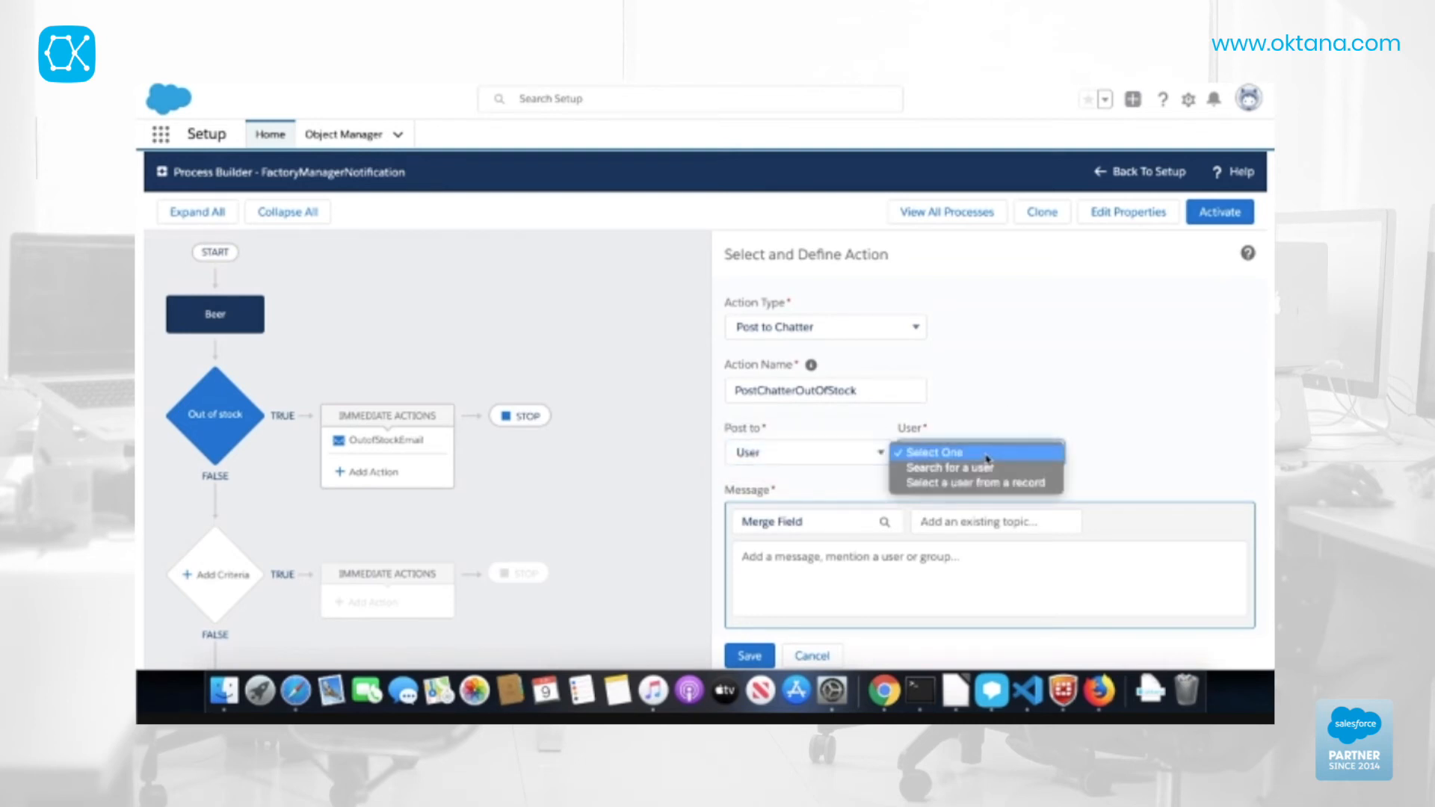
{"action": "left_click", "coordinate": [1100, 453]}
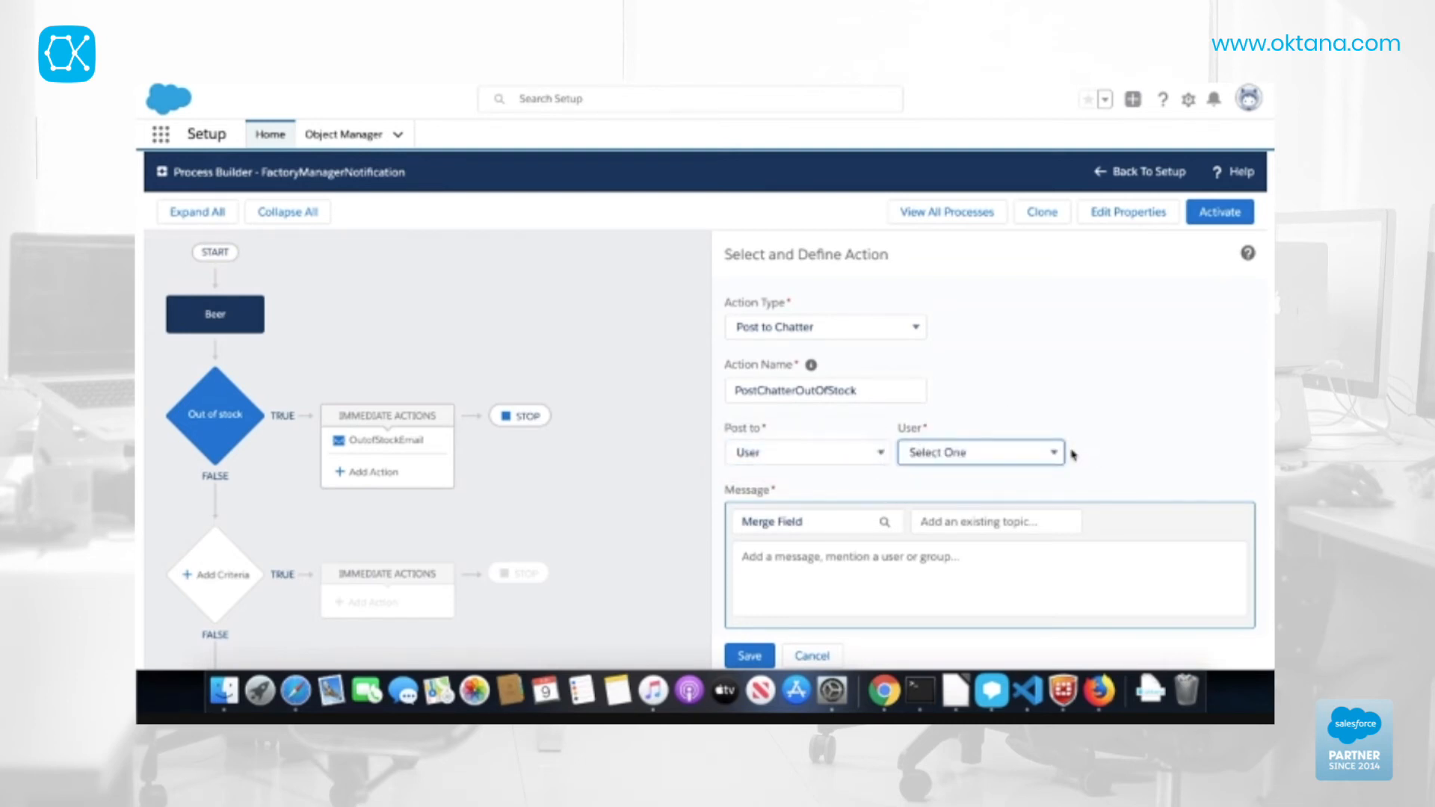
{"action": "left_click", "coordinate": [1044, 457]}
{"action": "left_click", "coordinate": [1043, 468]}
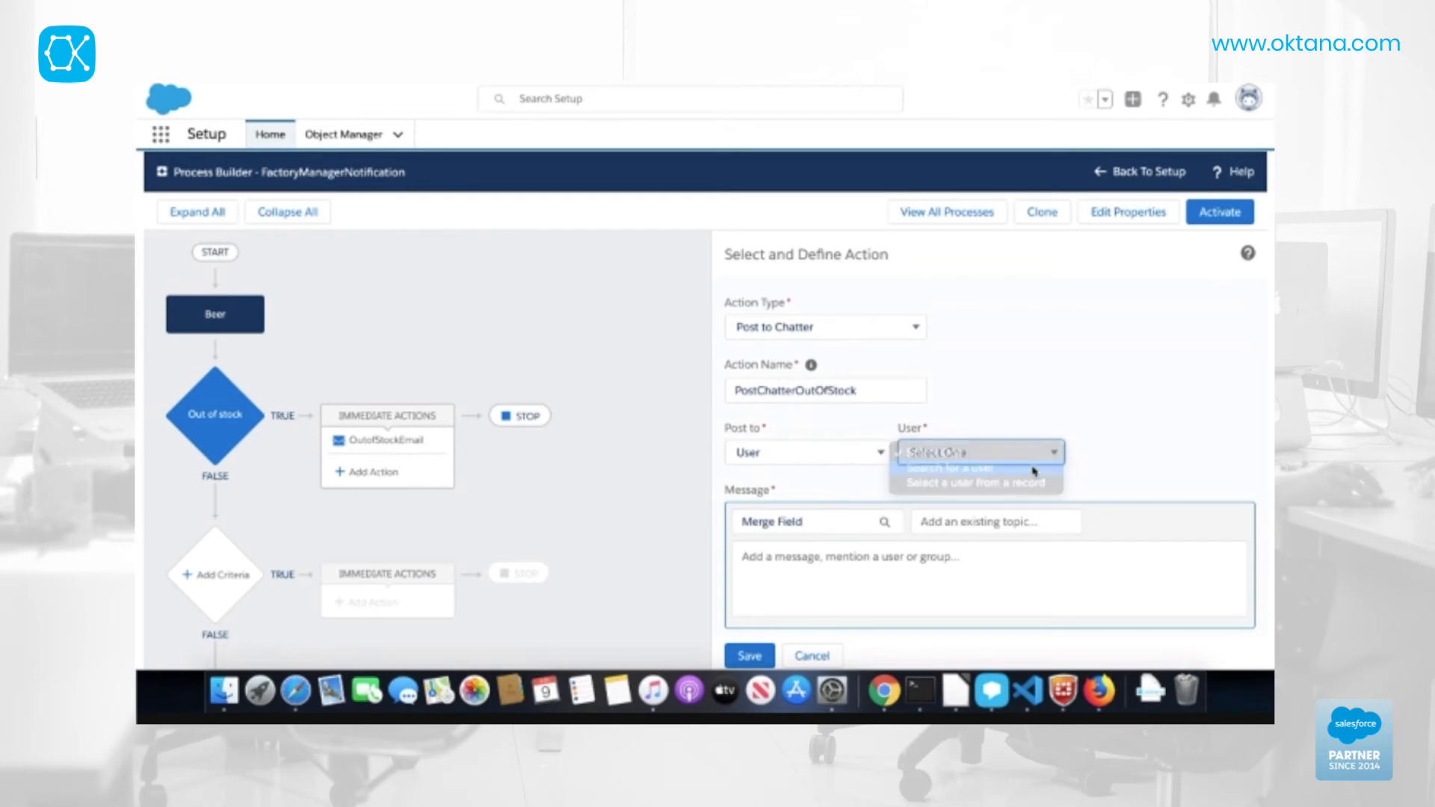
{"action": "left_click", "coordinate": [1131, 455]}
{"action": "type", "text": "B"}
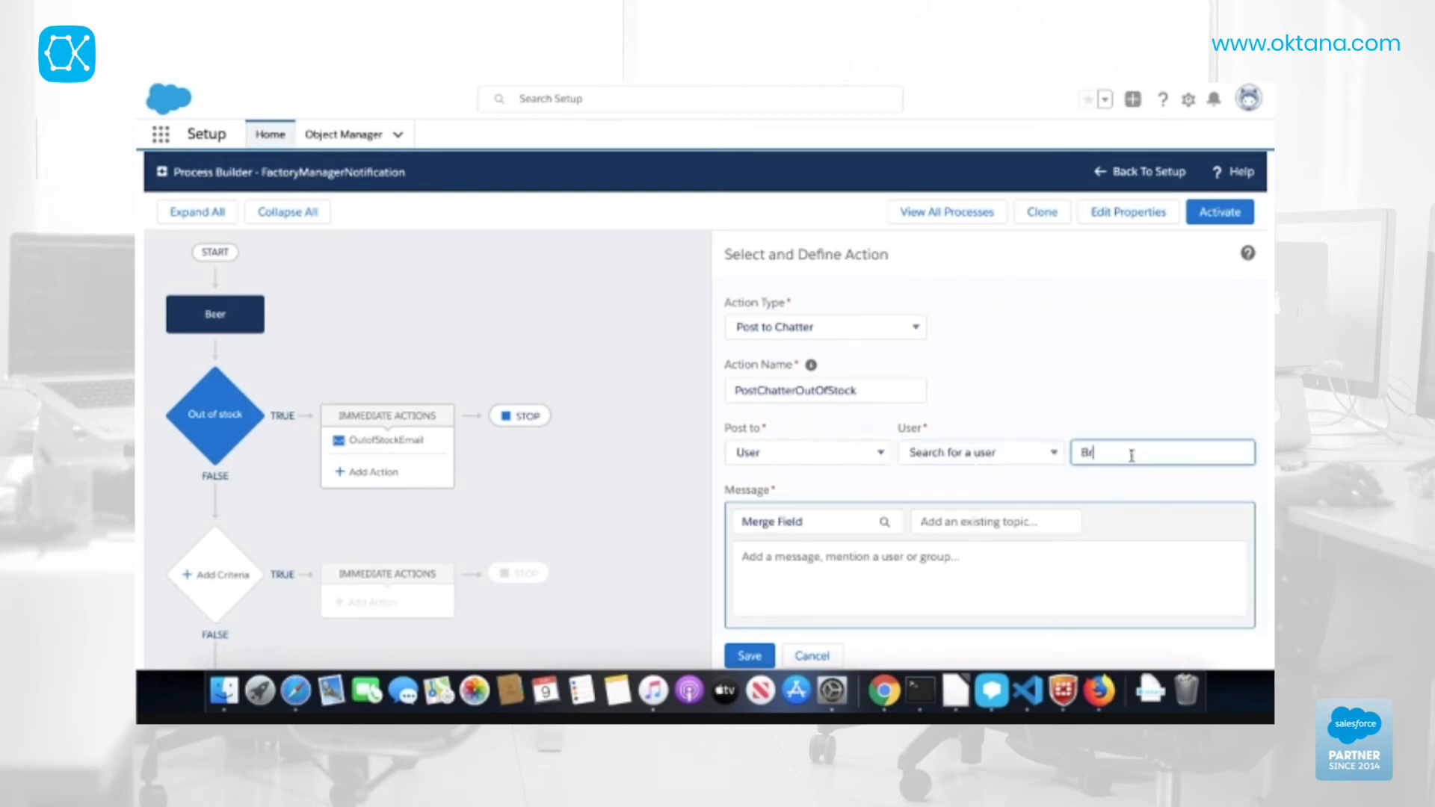
{"action": "type", "text": "r"}
{"action": "left_click", "coordinate": [1204, 499]}
Step: Write the Chatter message "We are almost out of", save the action and expand the list of immediate actions
{"action": "left_click", "coordinate": [790, 570]}
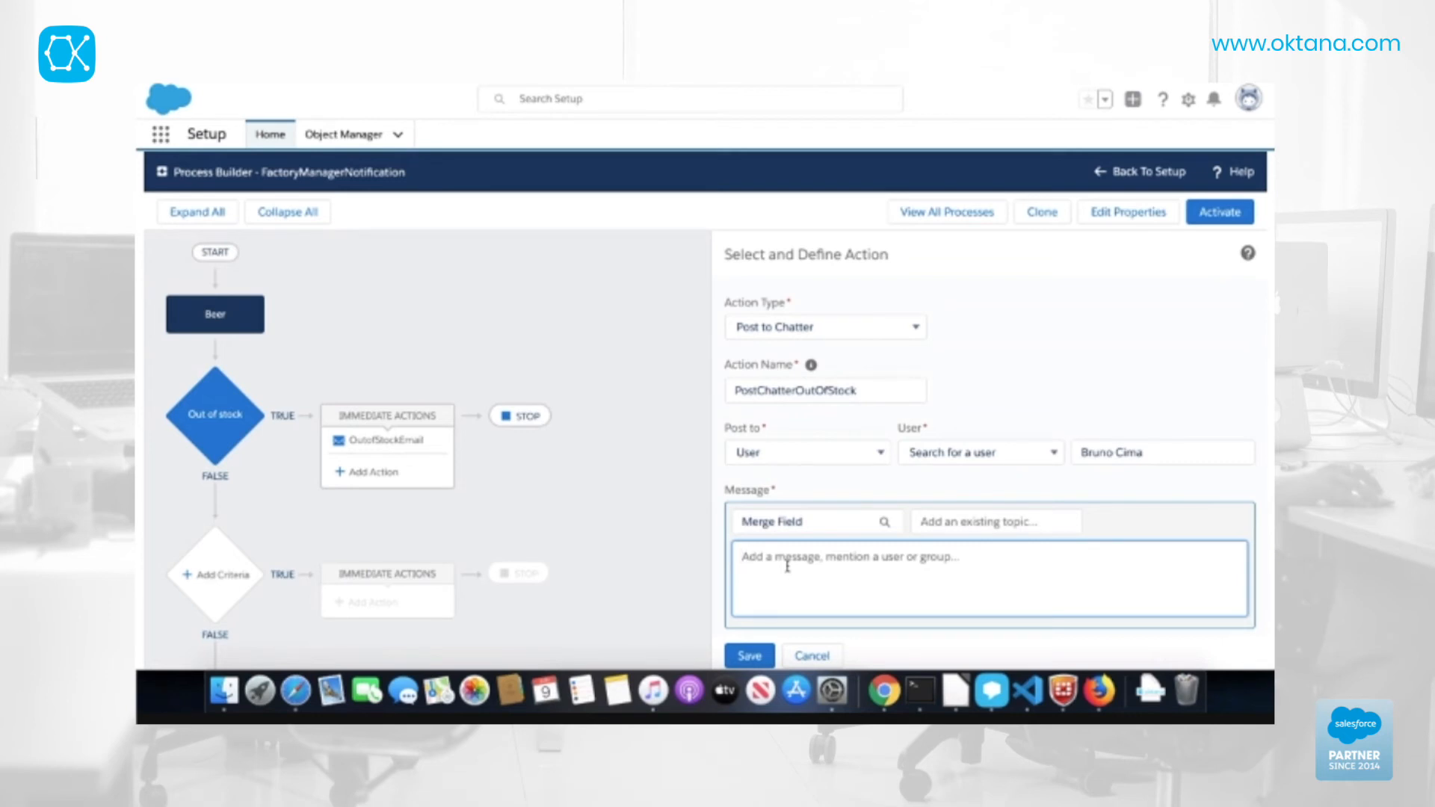
{"action": "type", "text": "We are"}
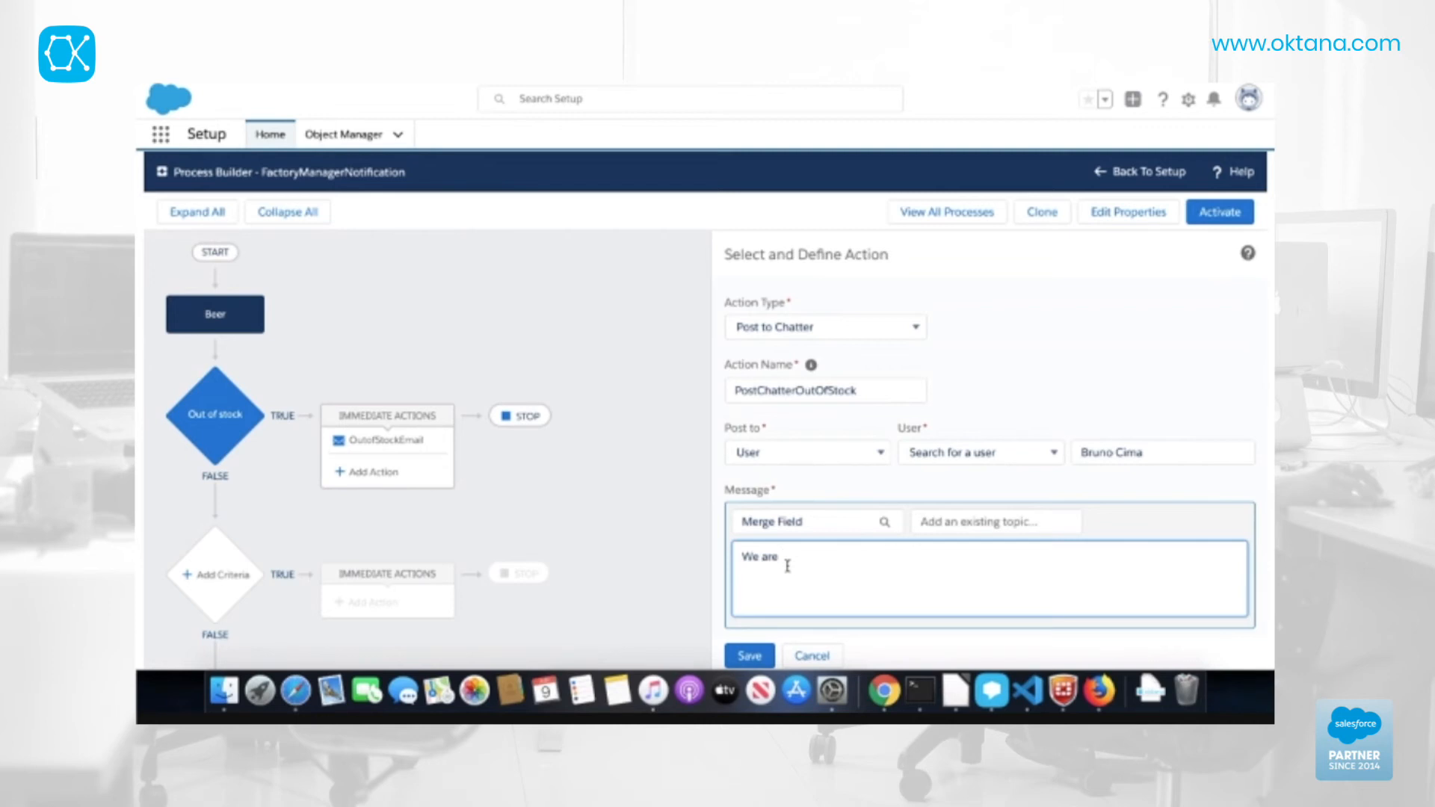
{"action": "type", "text": " almost out of"}
{"action": "left_click", "coordinate": [768, 655]}
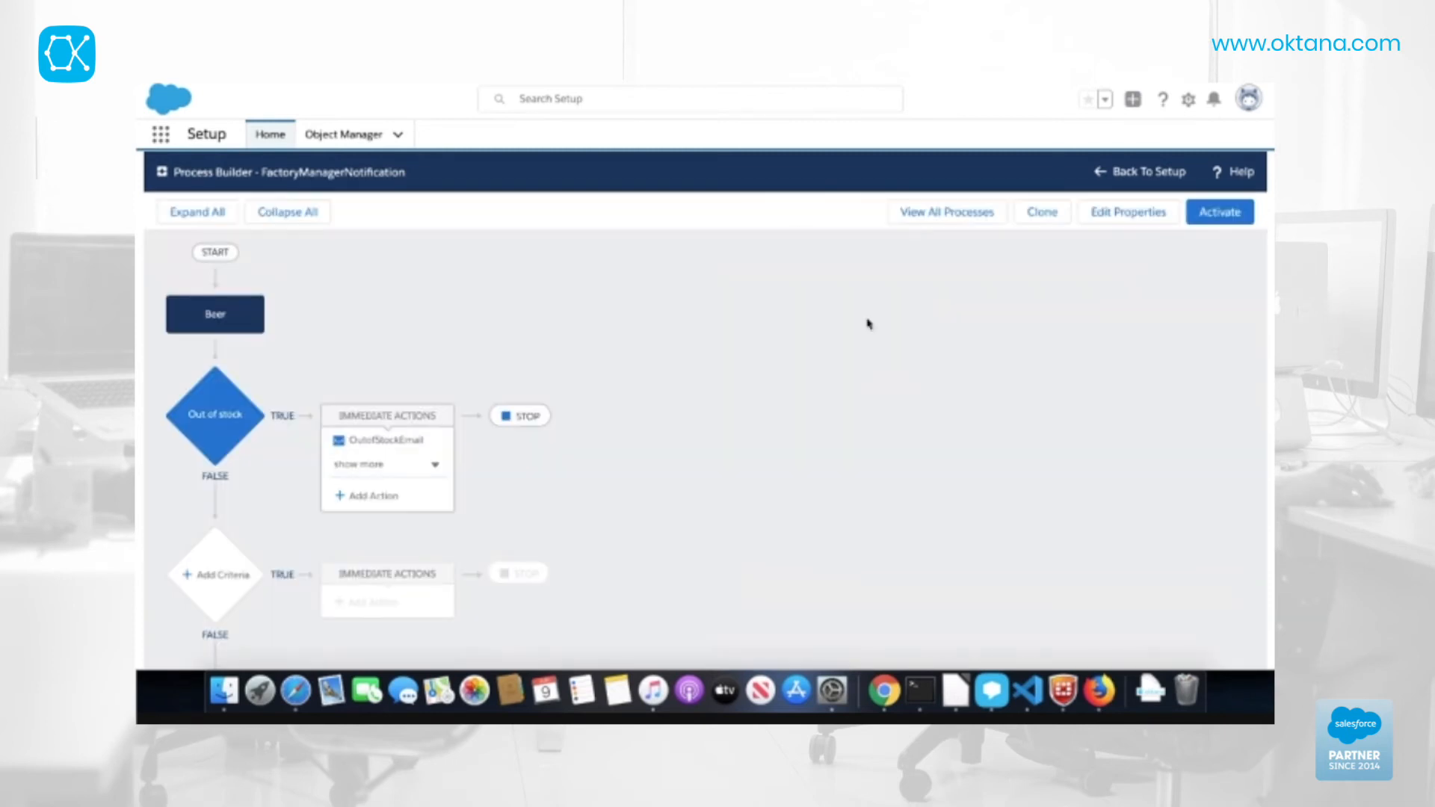
{"action": "left_click", "coordinate": [437, 467]}
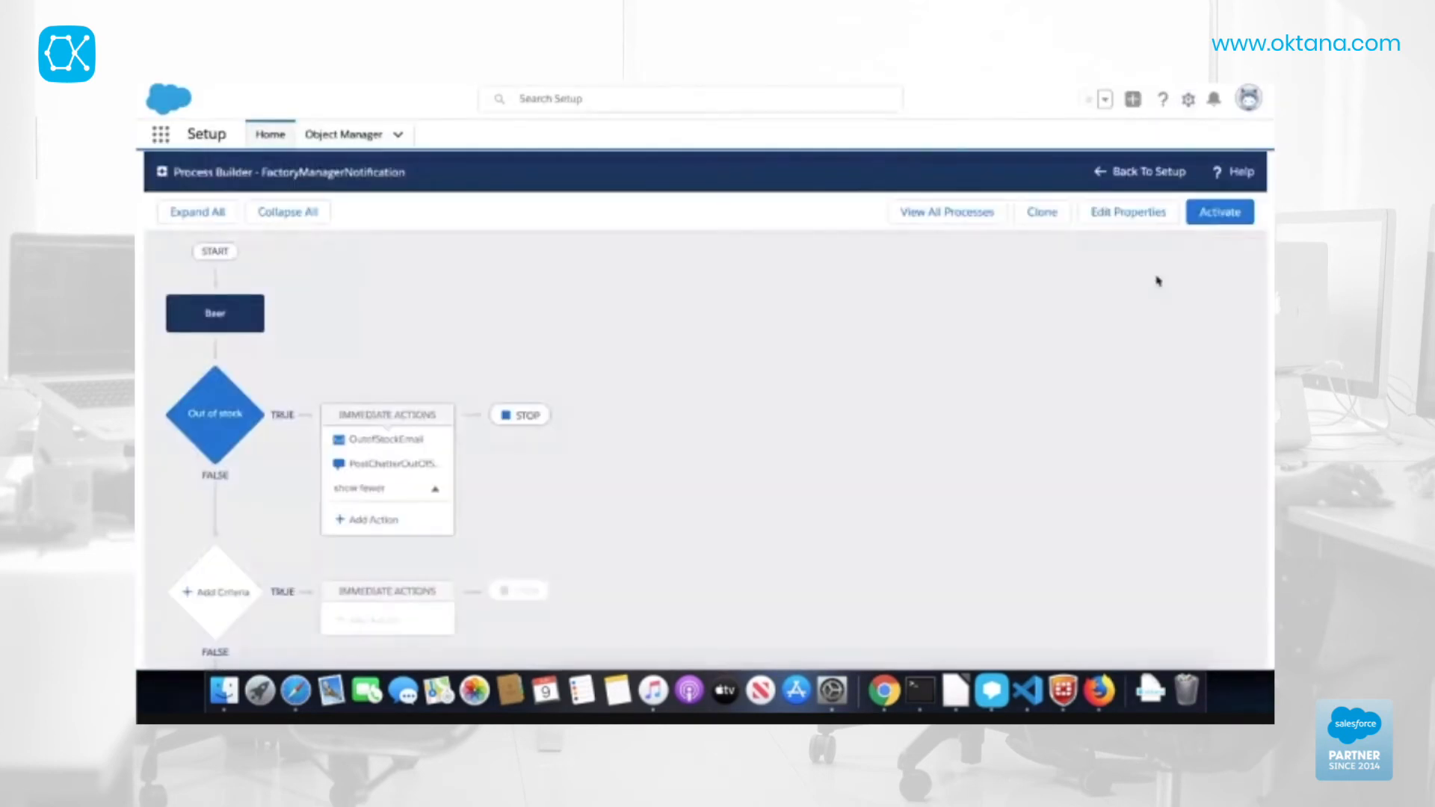
Step: Open version 1 of the NotifyNewBeer process from the process list and deactivate it
{"action": "left_click", "coordinate": [975, 222]}
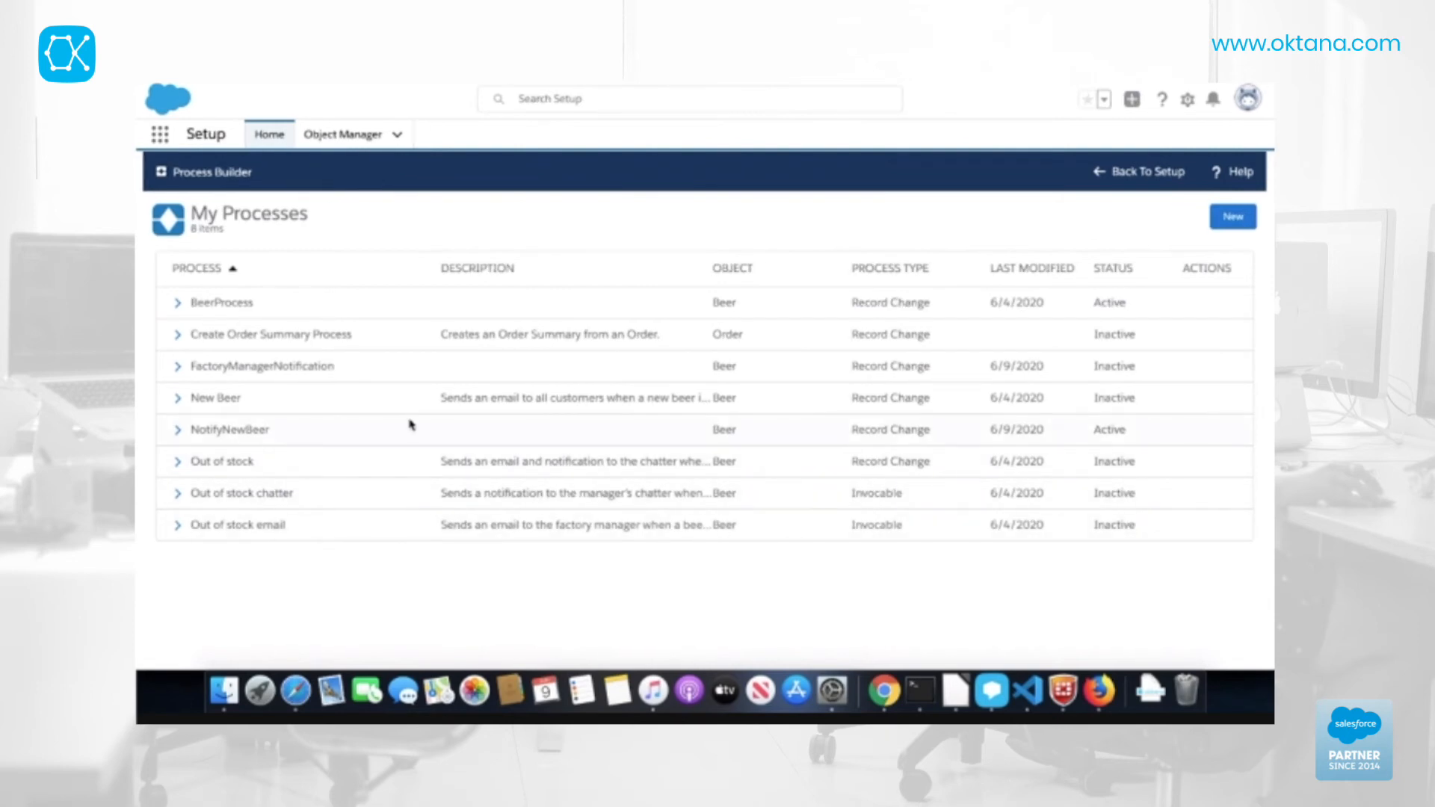
{"action": "left_click", "coordinate": [178, 429]}
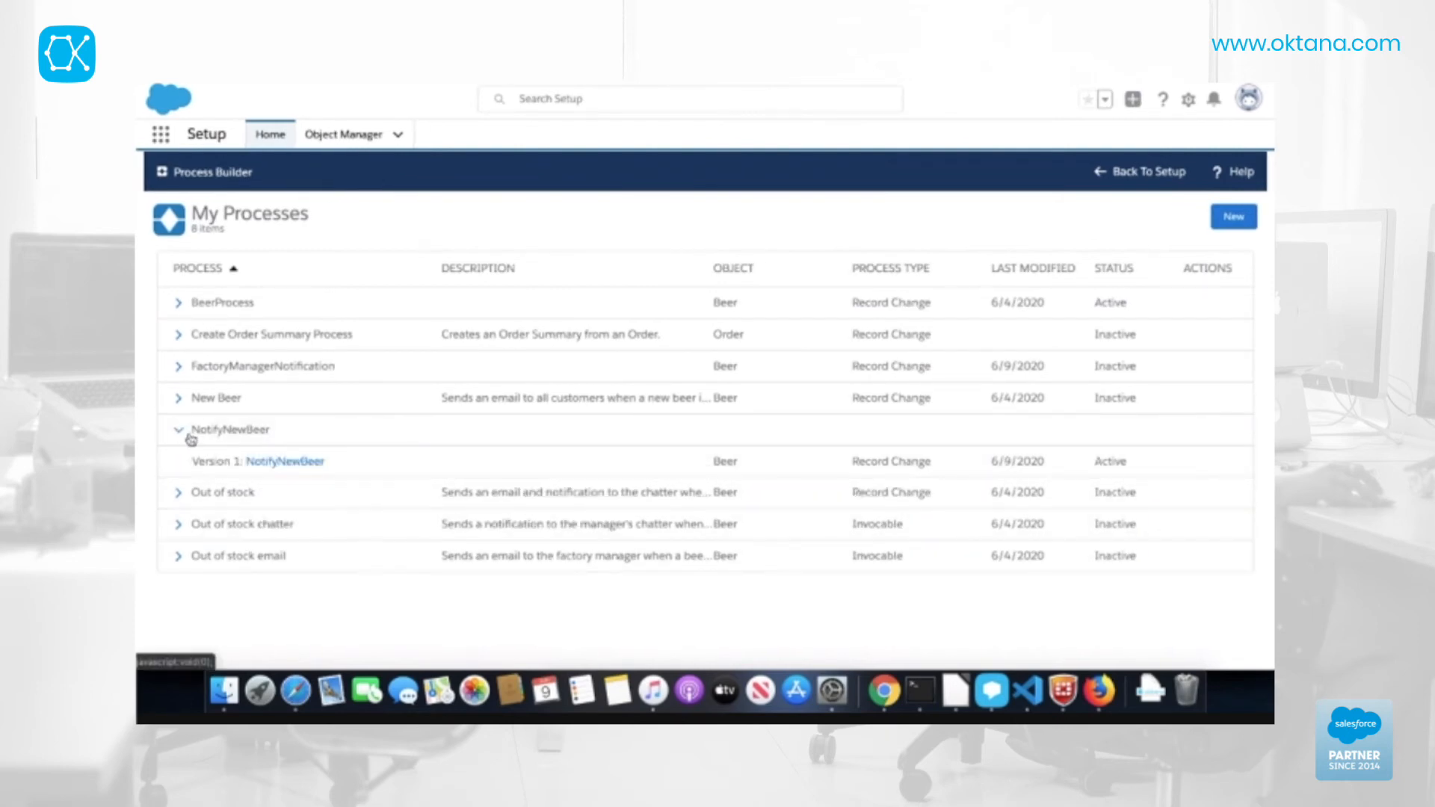
{"action": "left_click", "coordinate": [272, 462]}
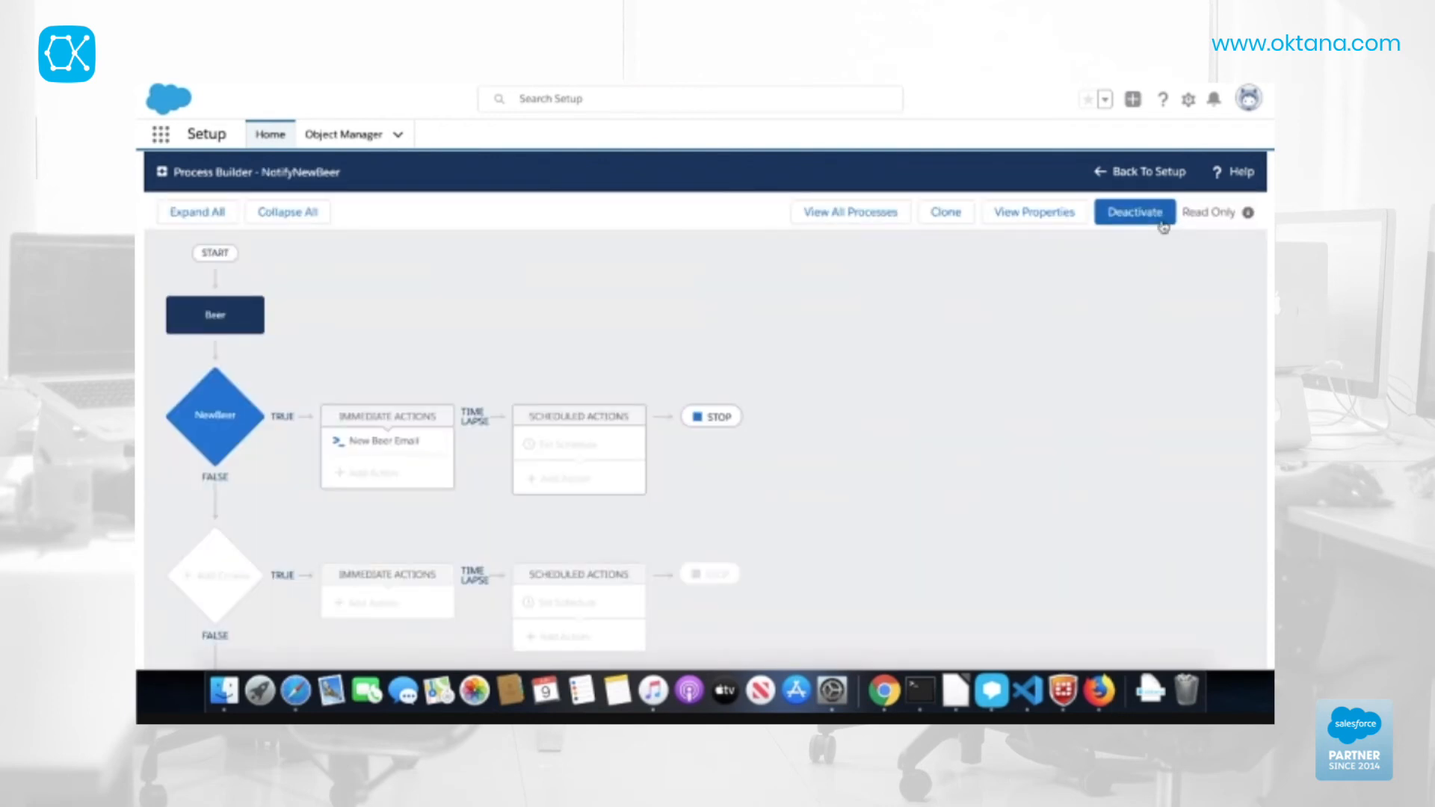
{"action": "left_click", "coordinate": [1161, 222]}
{"action": "left_click", "coordinate": [934, 490]}
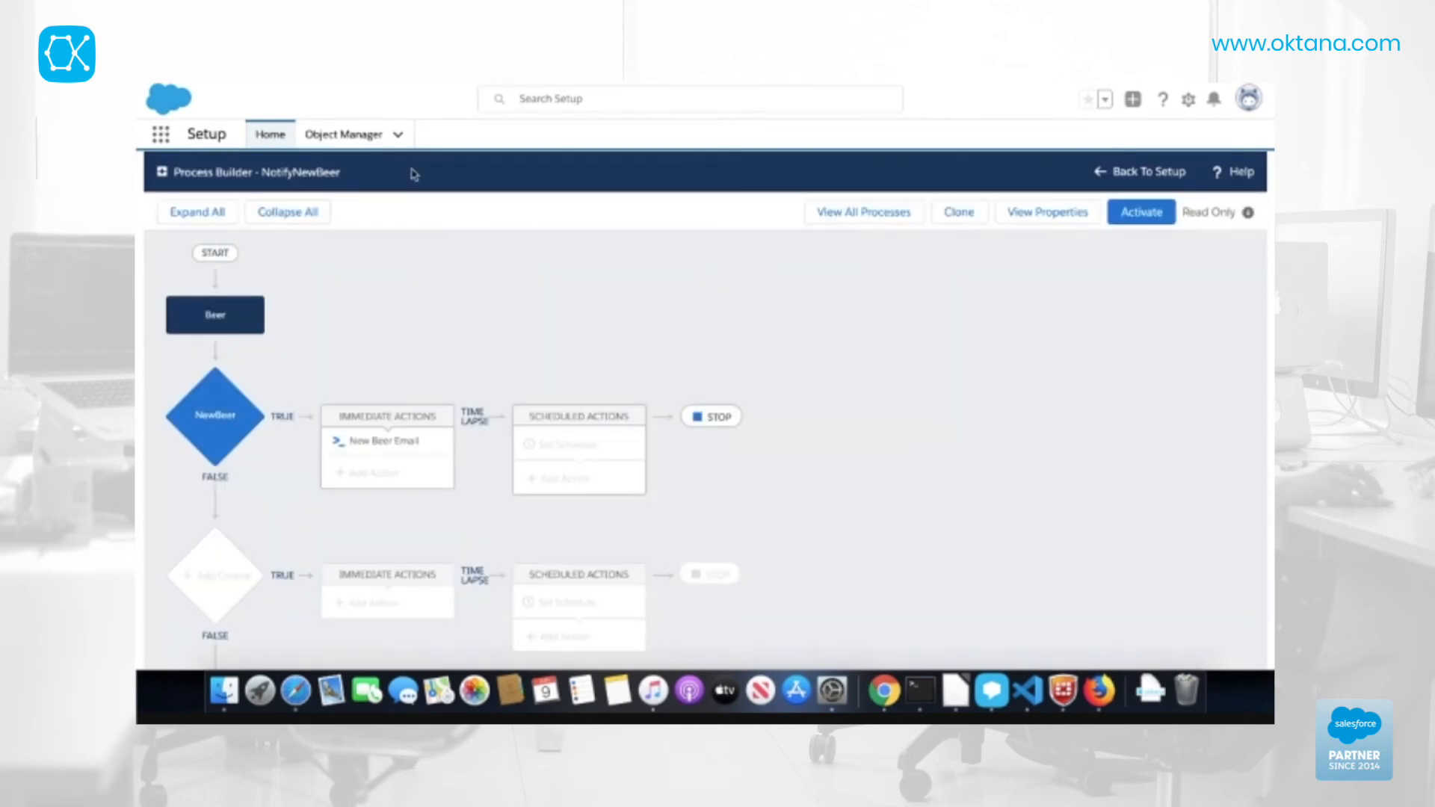
Step: Open version 1 of BeerProcess from the process list and deactivate it
{"action": "left_click", "coordinate": [859, 211]}
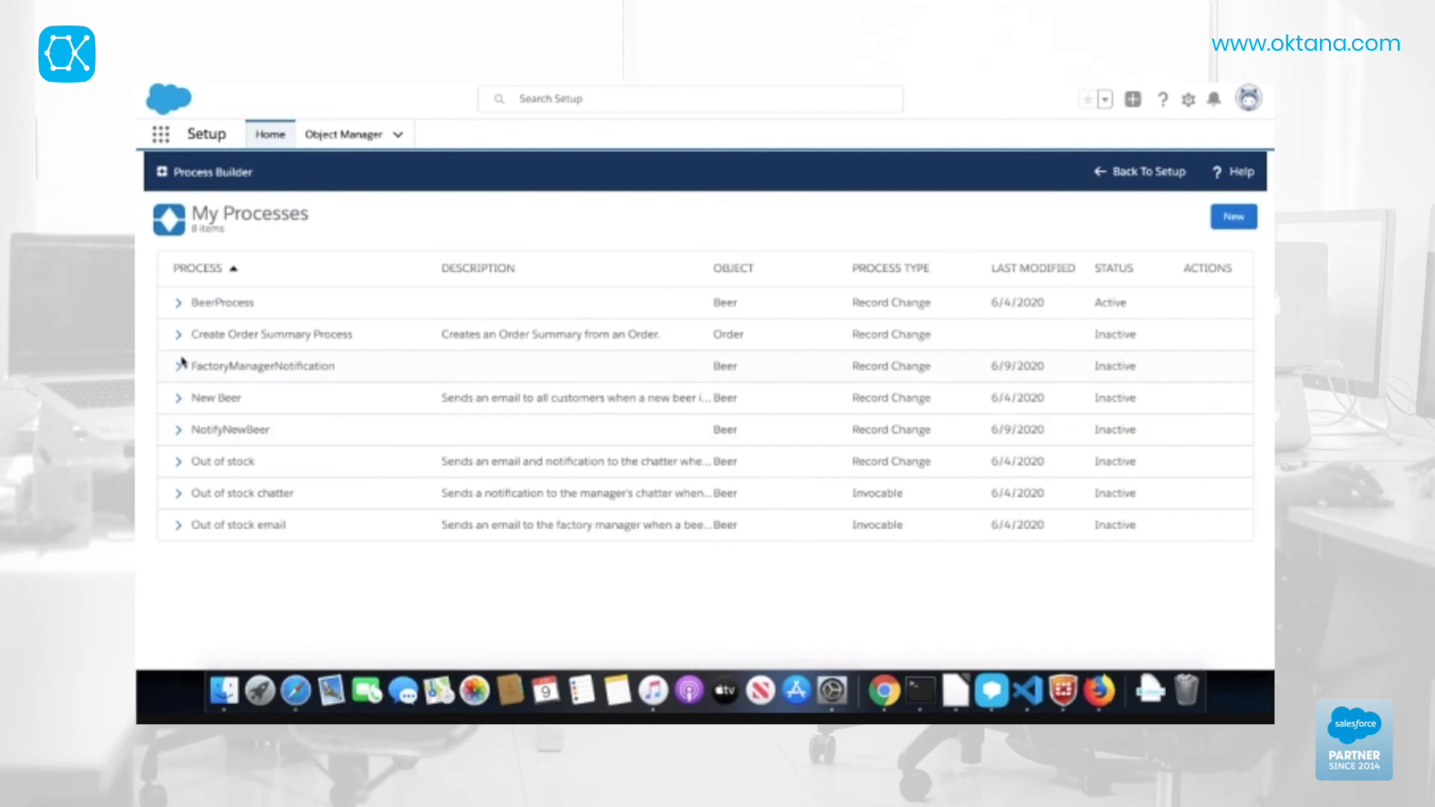
{"action": "left_click", "coordinate": [179, 313]}
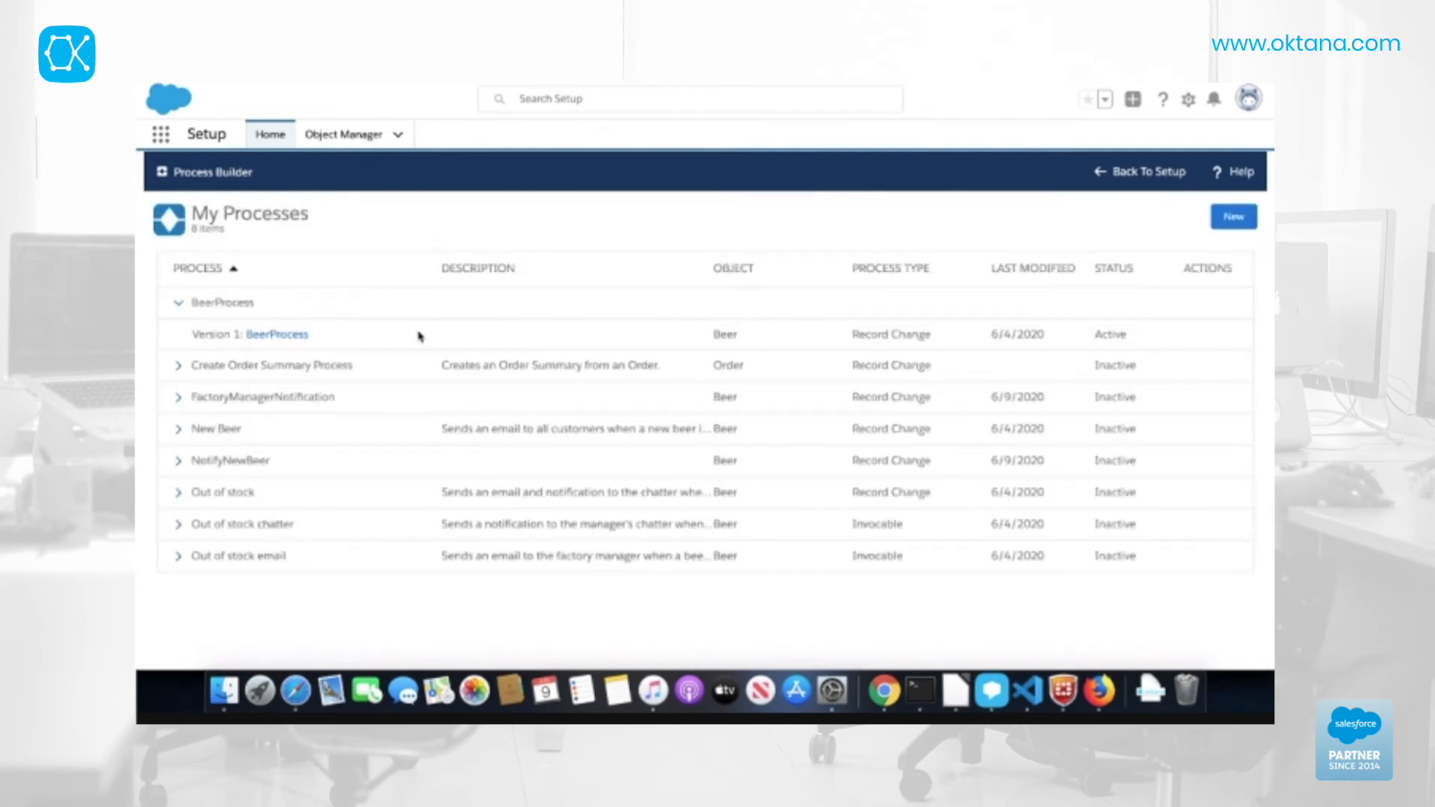
{"action": "left_click", "coordinate": [302, 341]}
{"action": "left_click", "coordinate": [1157, 217]}
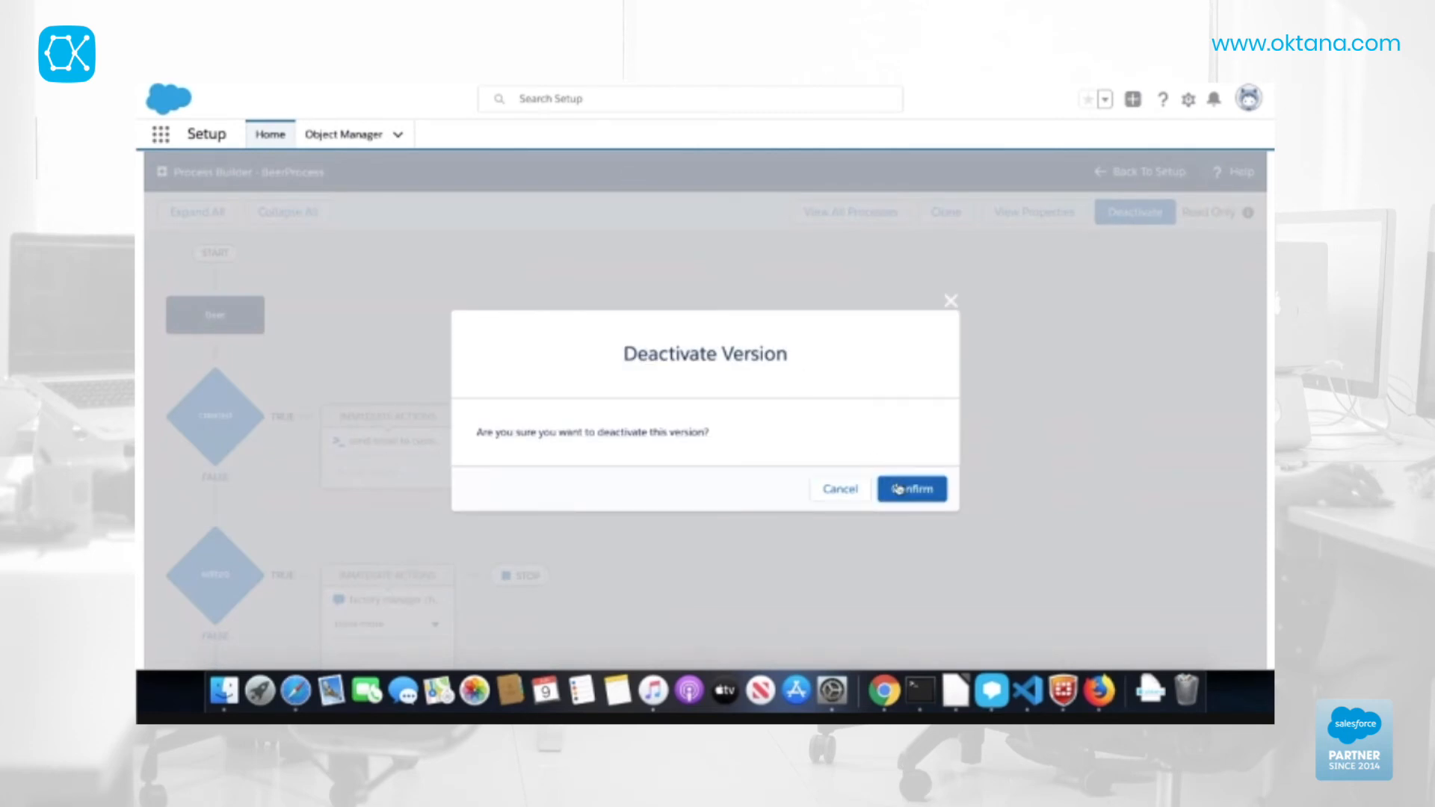
{"action": "left_click", "coordinate": [905, 486]}
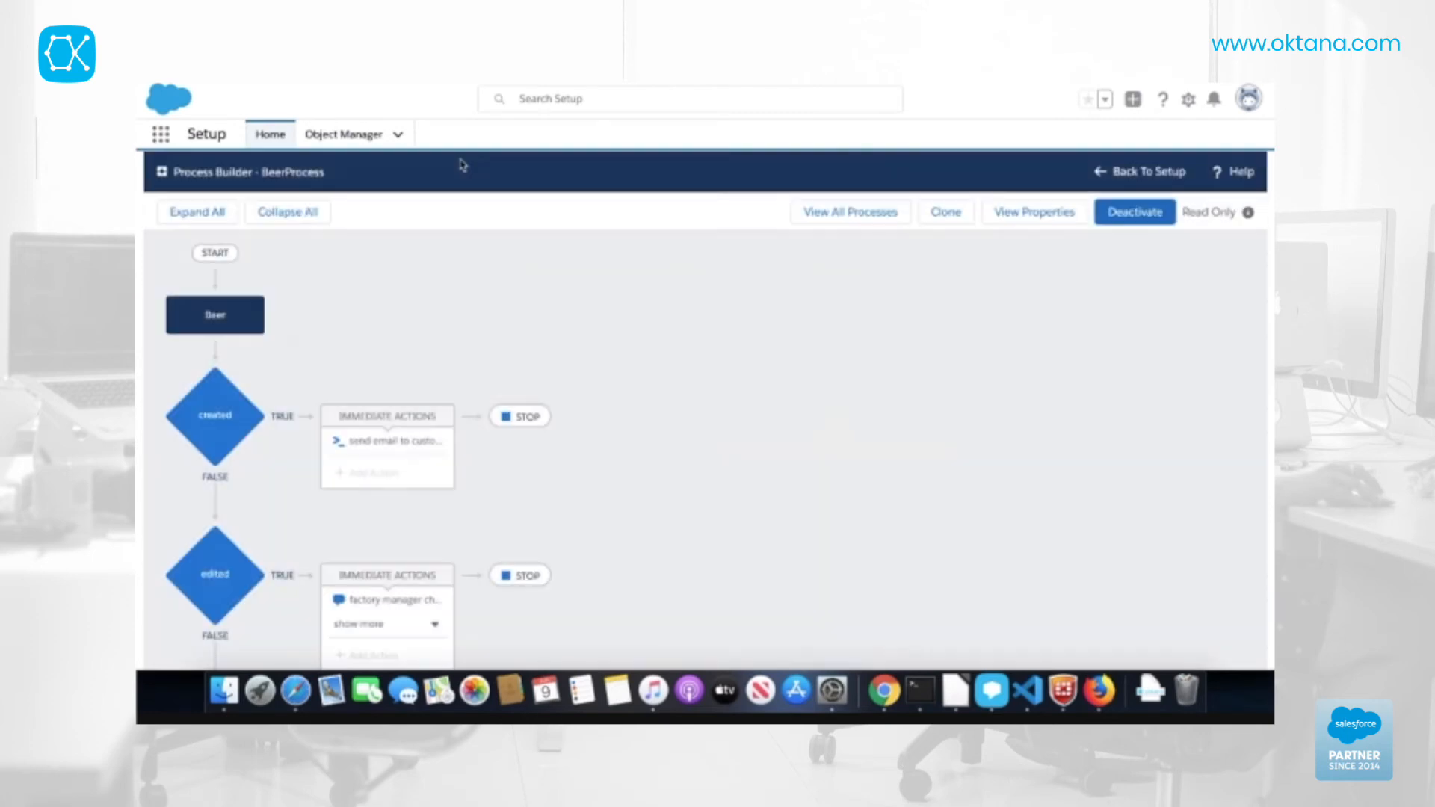
Step: Create a new process named NiceBeer from the process list, set to start when a record changes
{"action": "left_click", "coordinate": [851, 219]}
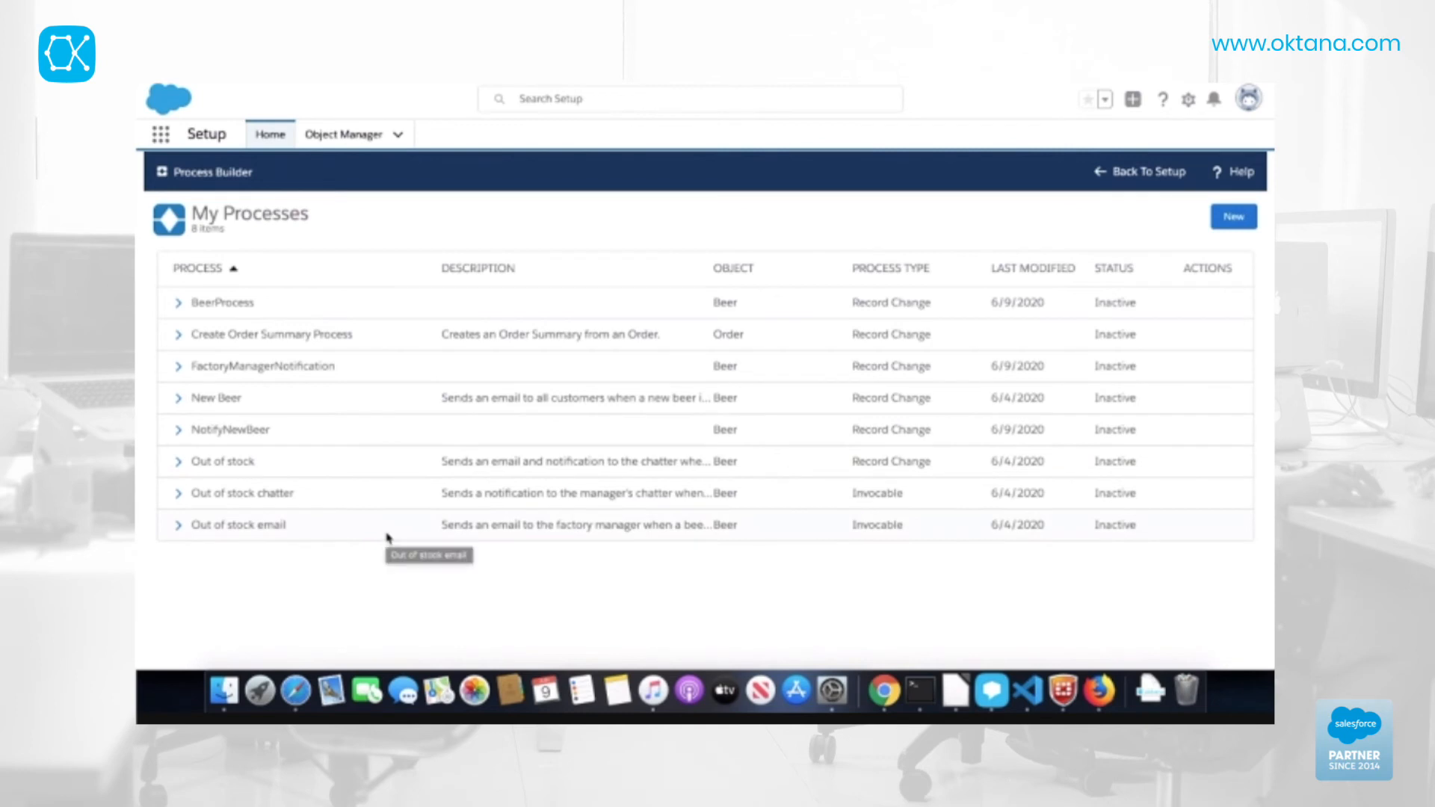
{"action": "left_click", "coordinate": [1233, 217]}
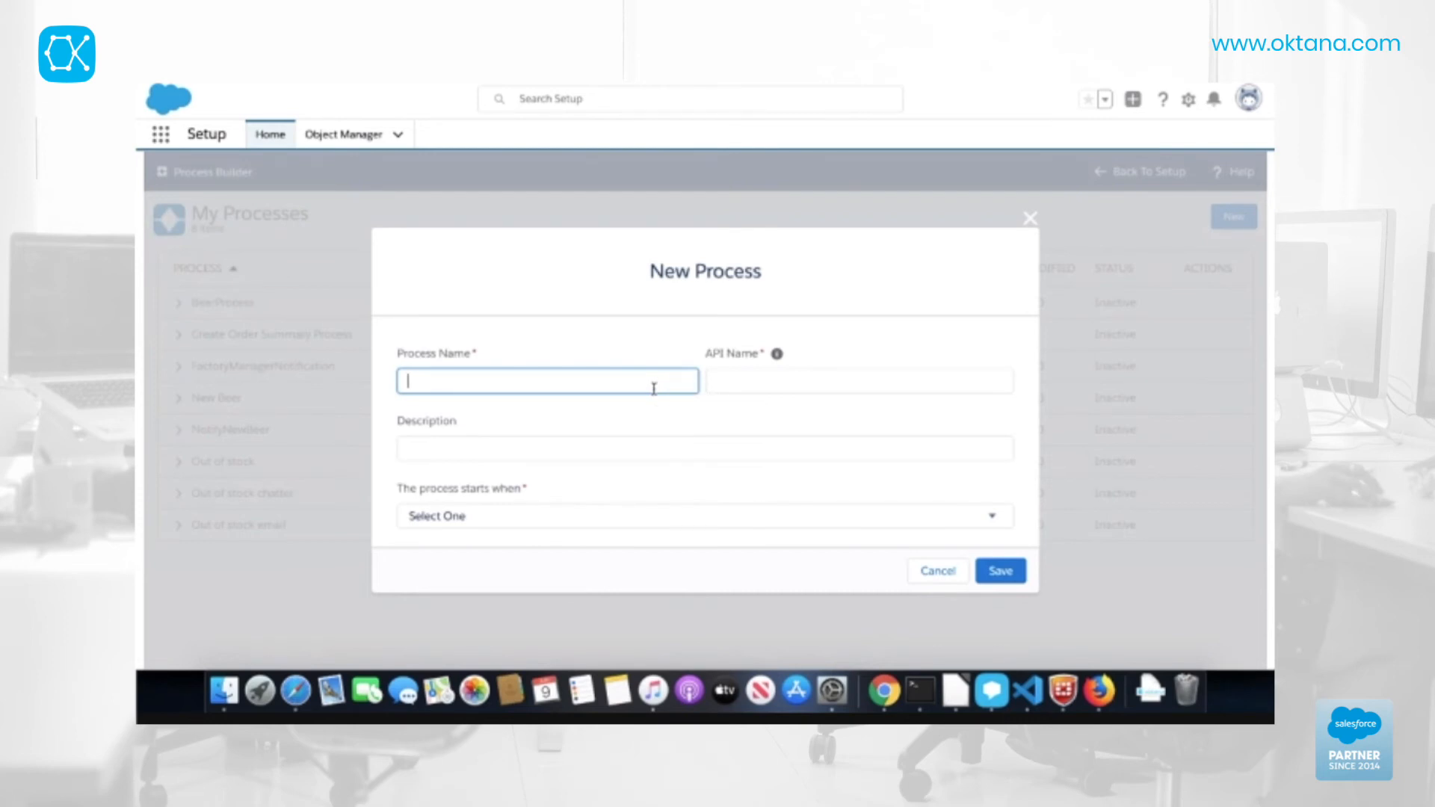
{"action": "type", "text": "NiceBeer"}
{"action": "left_click", "coordinate": [738, 380]}
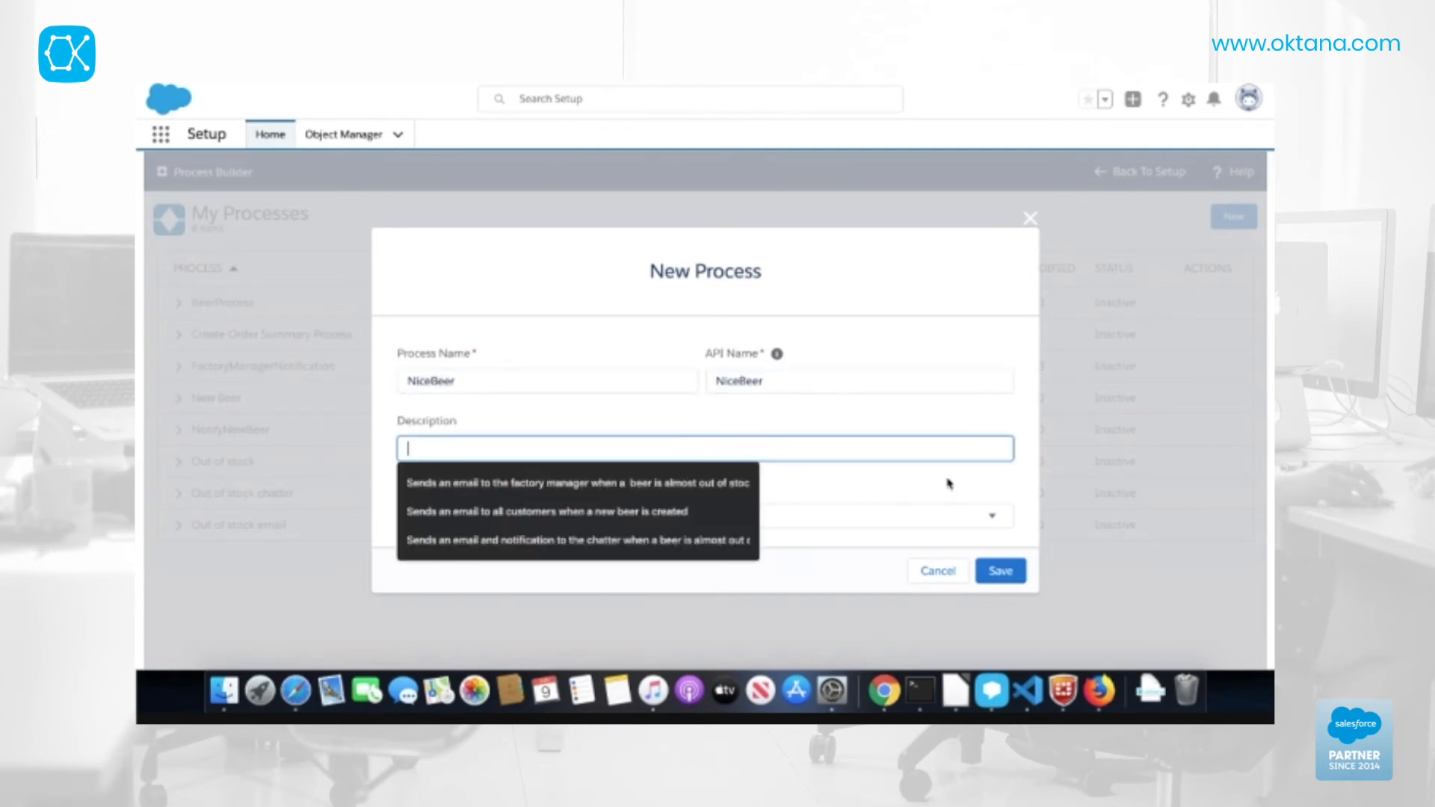
{"action": "left_click", "coordinate": [896, 483]}
{"action": "left_click", "coordinate": [682, 525]}
{"action": "left_click", "coordinate": [680, 533]}
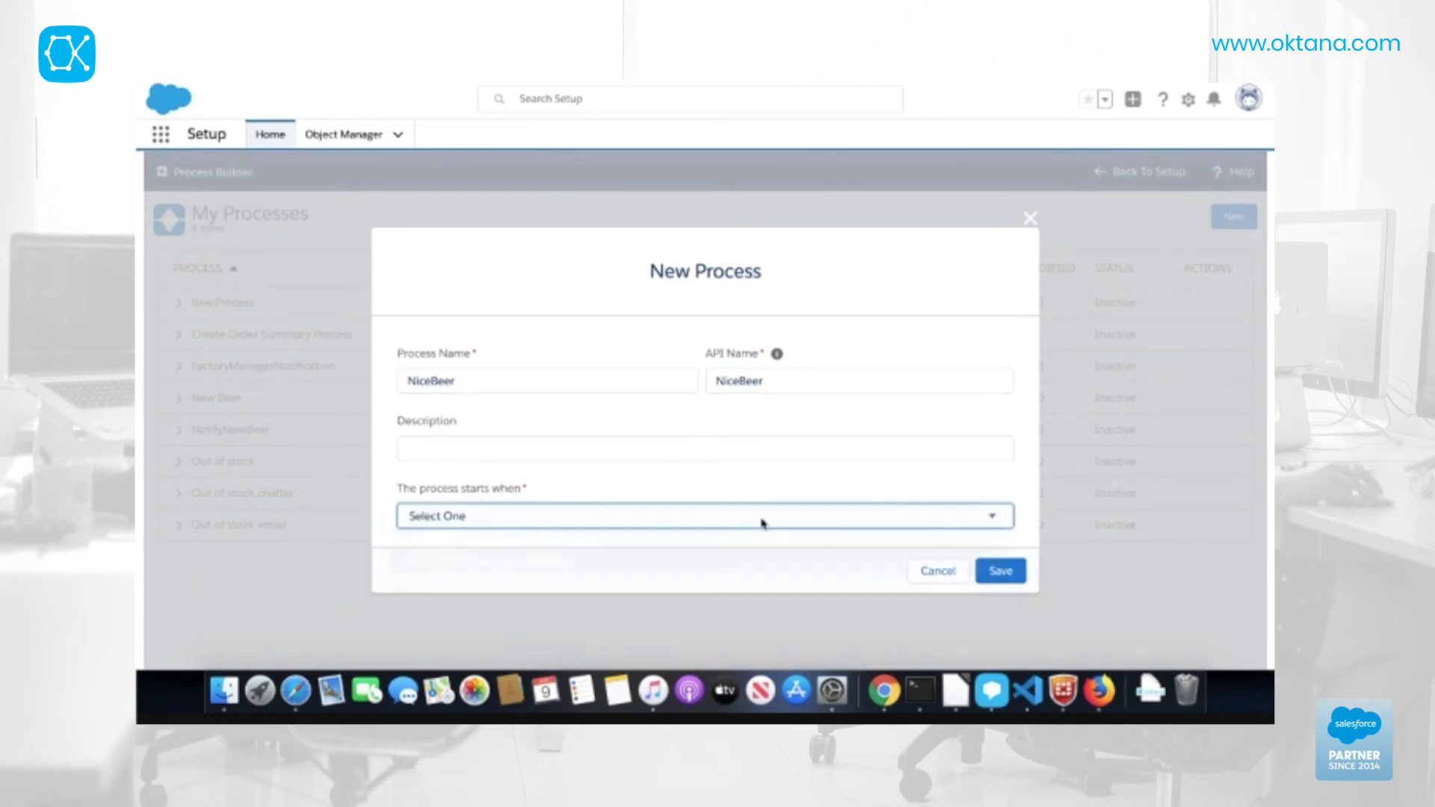
{"action": "left_click", "coordinate": [523, 515]}
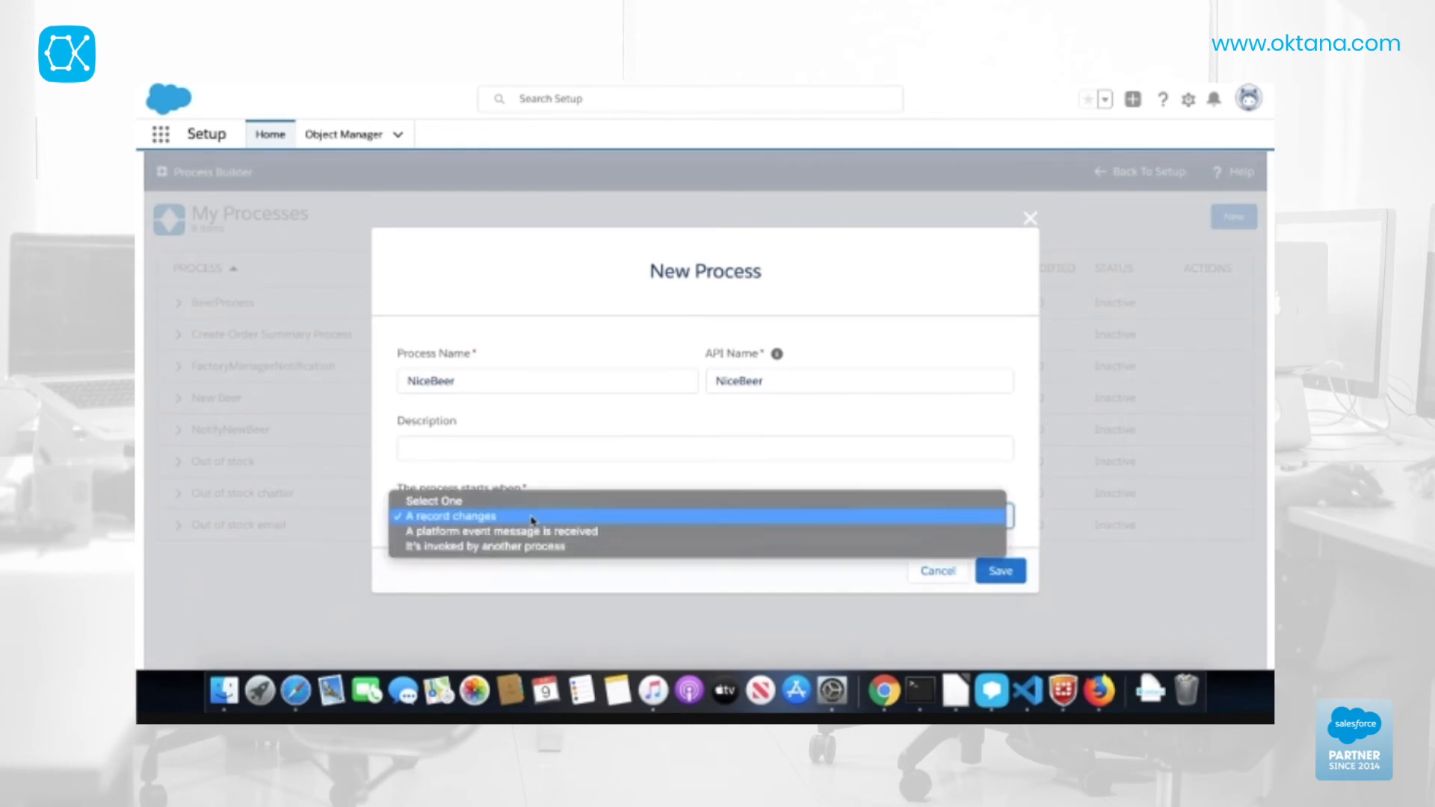
{"action": "left_click", "coordinate": [546, 522]}
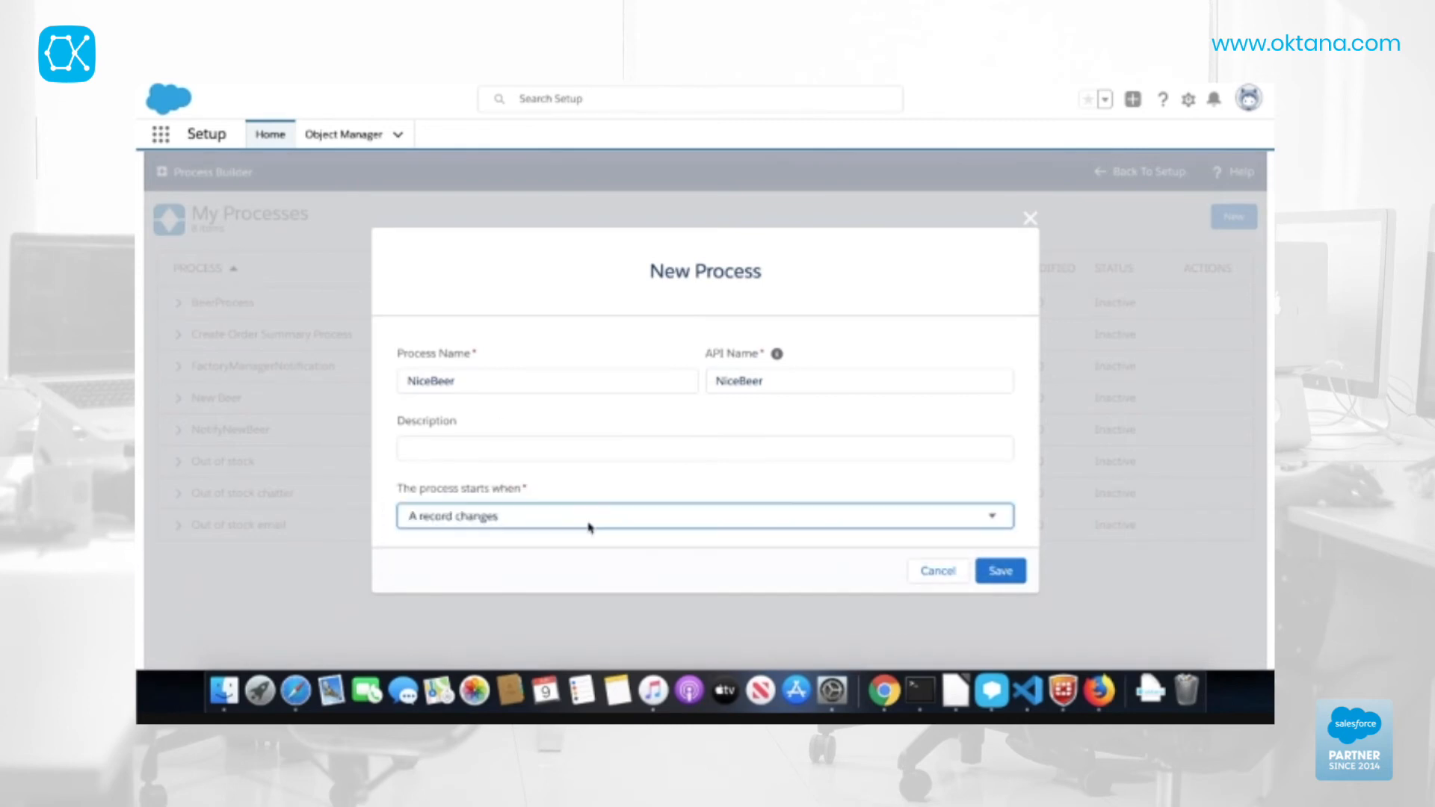
{"action": "left_click", "coordinate": [1008, 574]}
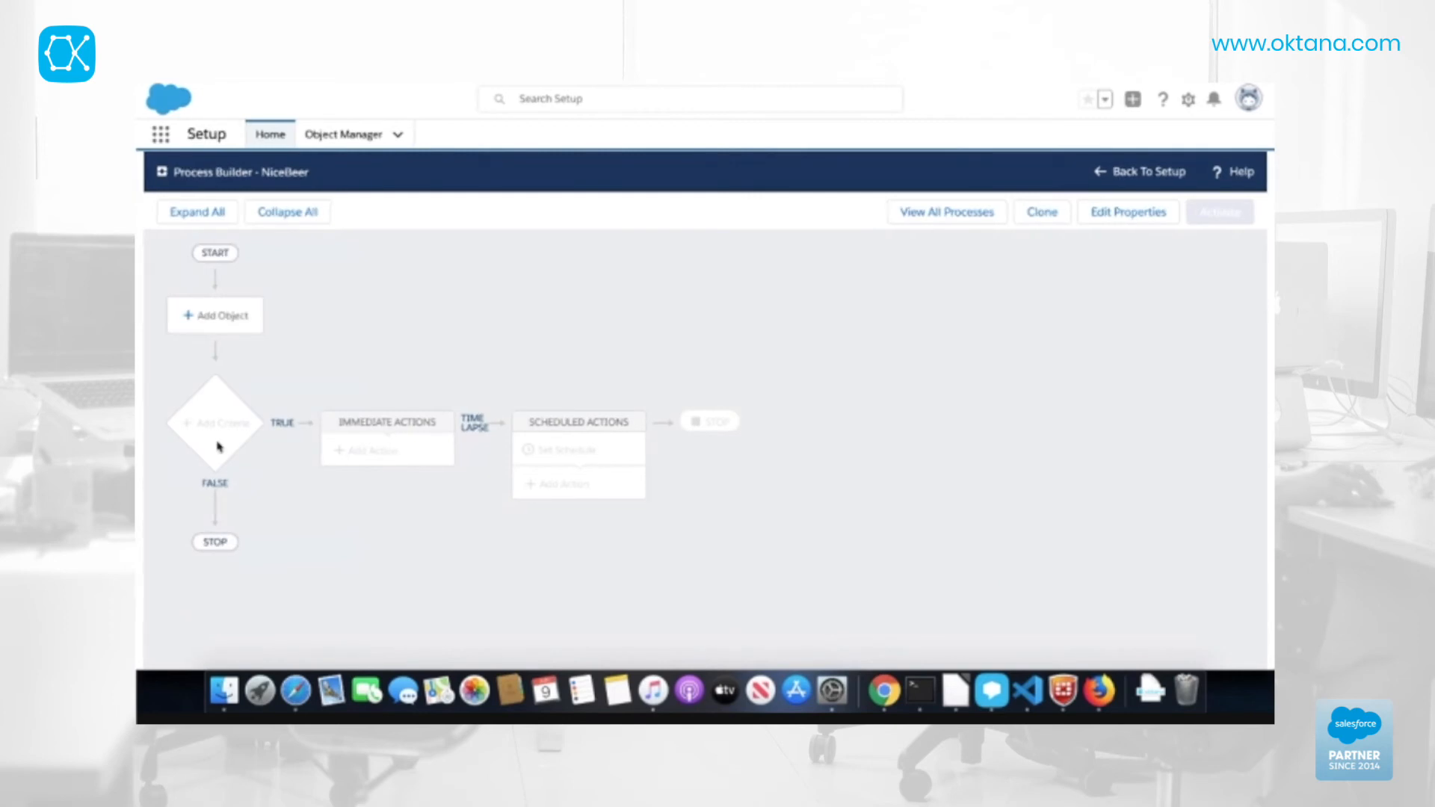
Step: Set the process object to Beer, start the process when a record is created or edited, and save
{"action": "left_click", "coordinate": [228, 316]}
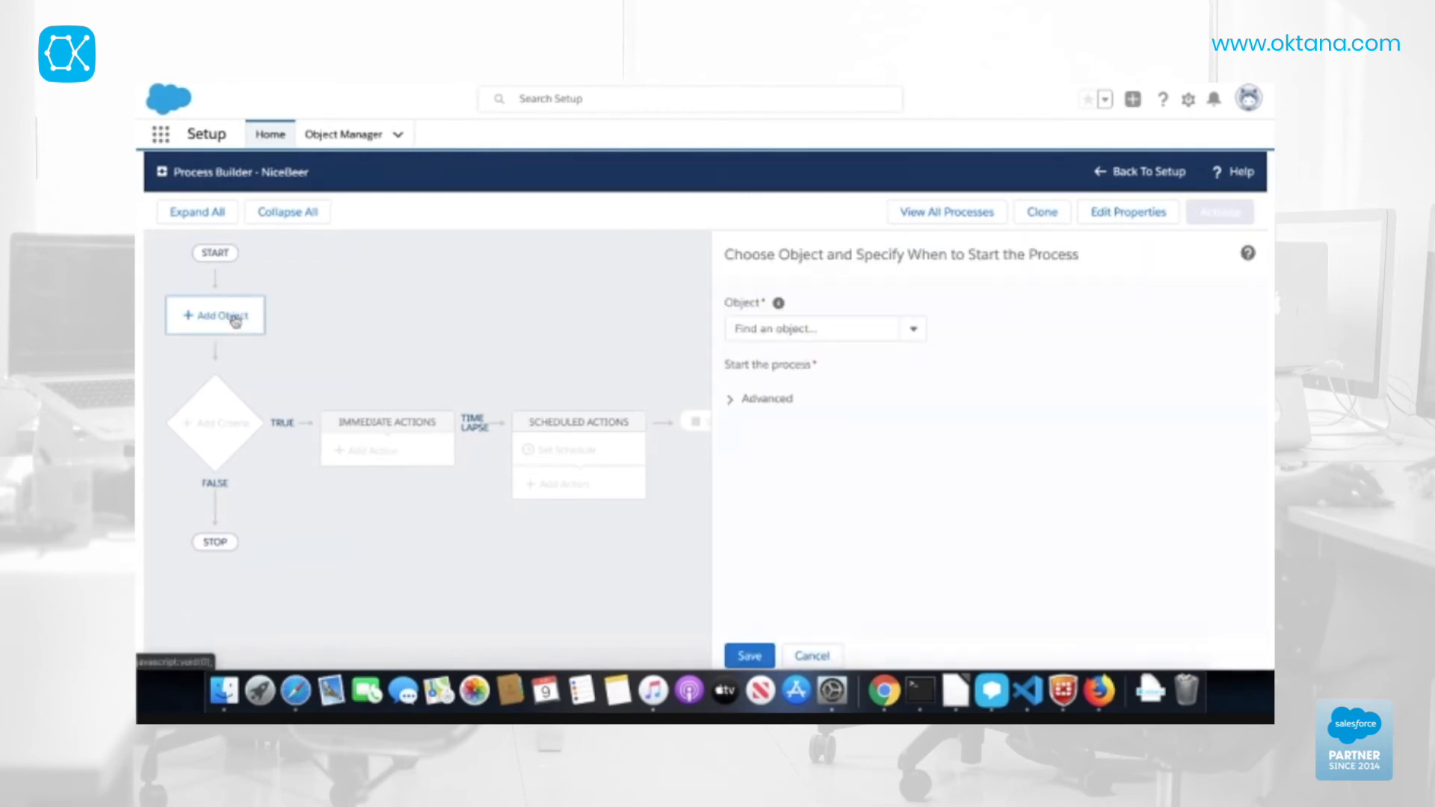
{"action": "left_click", "coordinate": [911, 333]}
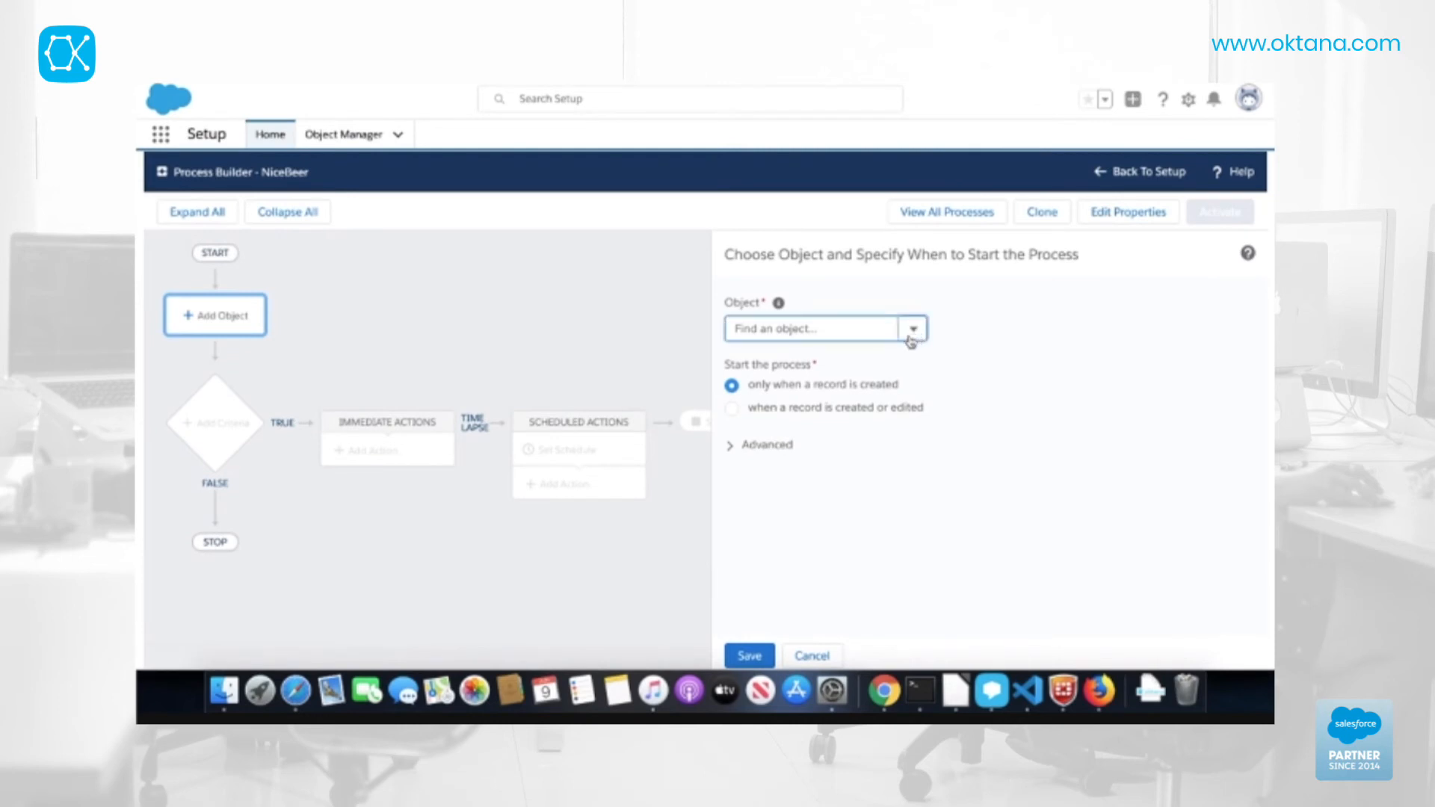
{"action": "type", "text": "be"}
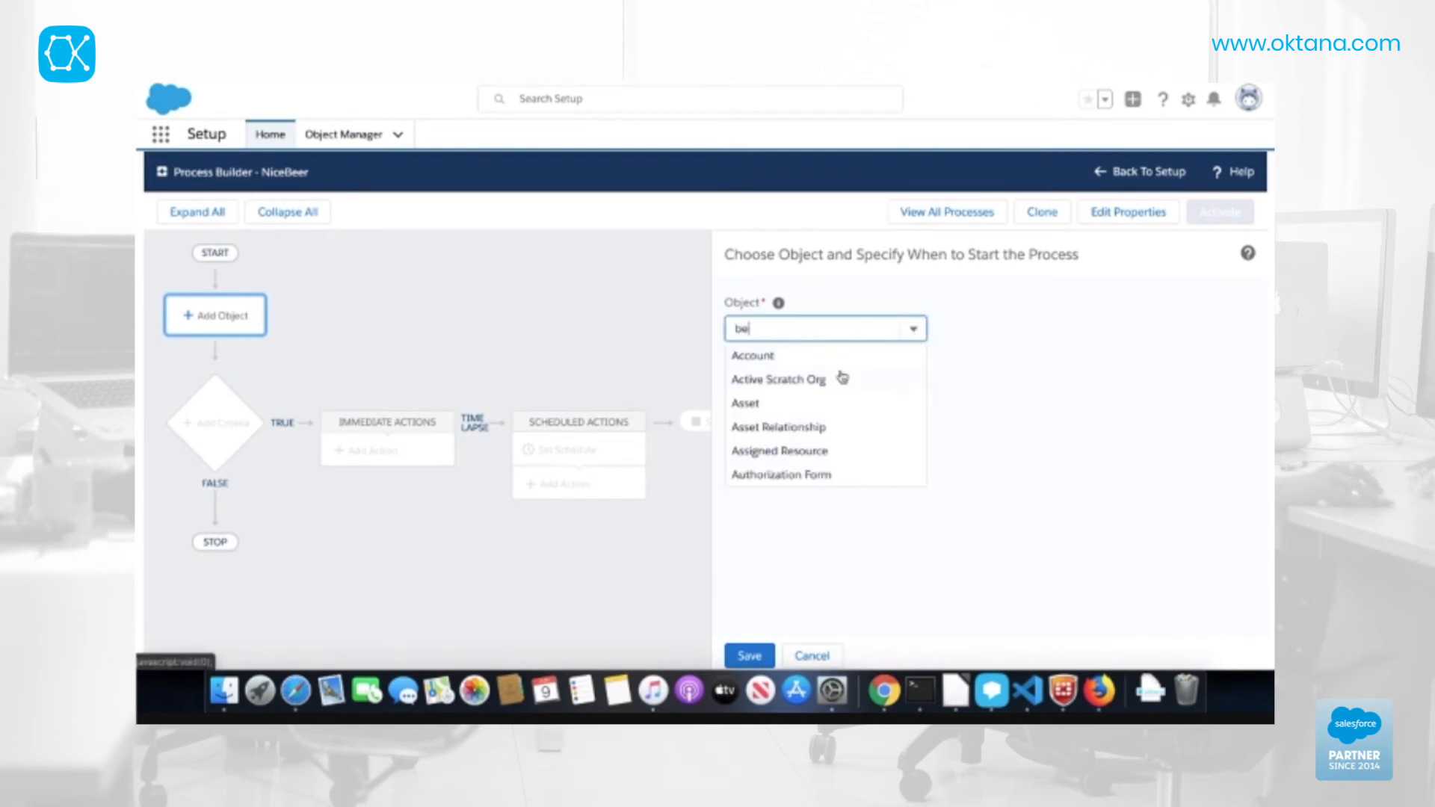
{"action": "type", "text": "er"}
{"action": "left_click", "coordinate": [805, 356]}
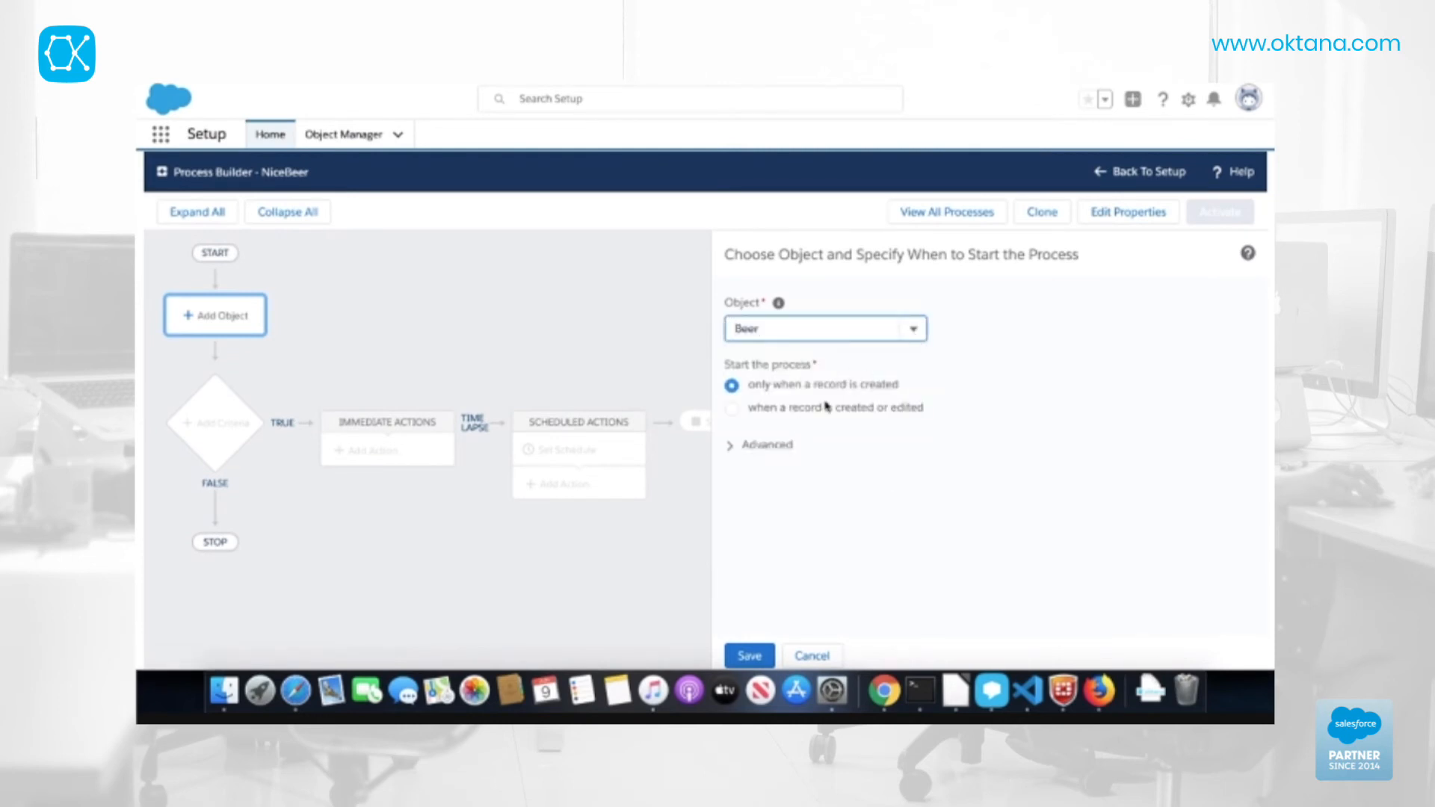
{"action": "left_click", "coordinate": [732, 409]}
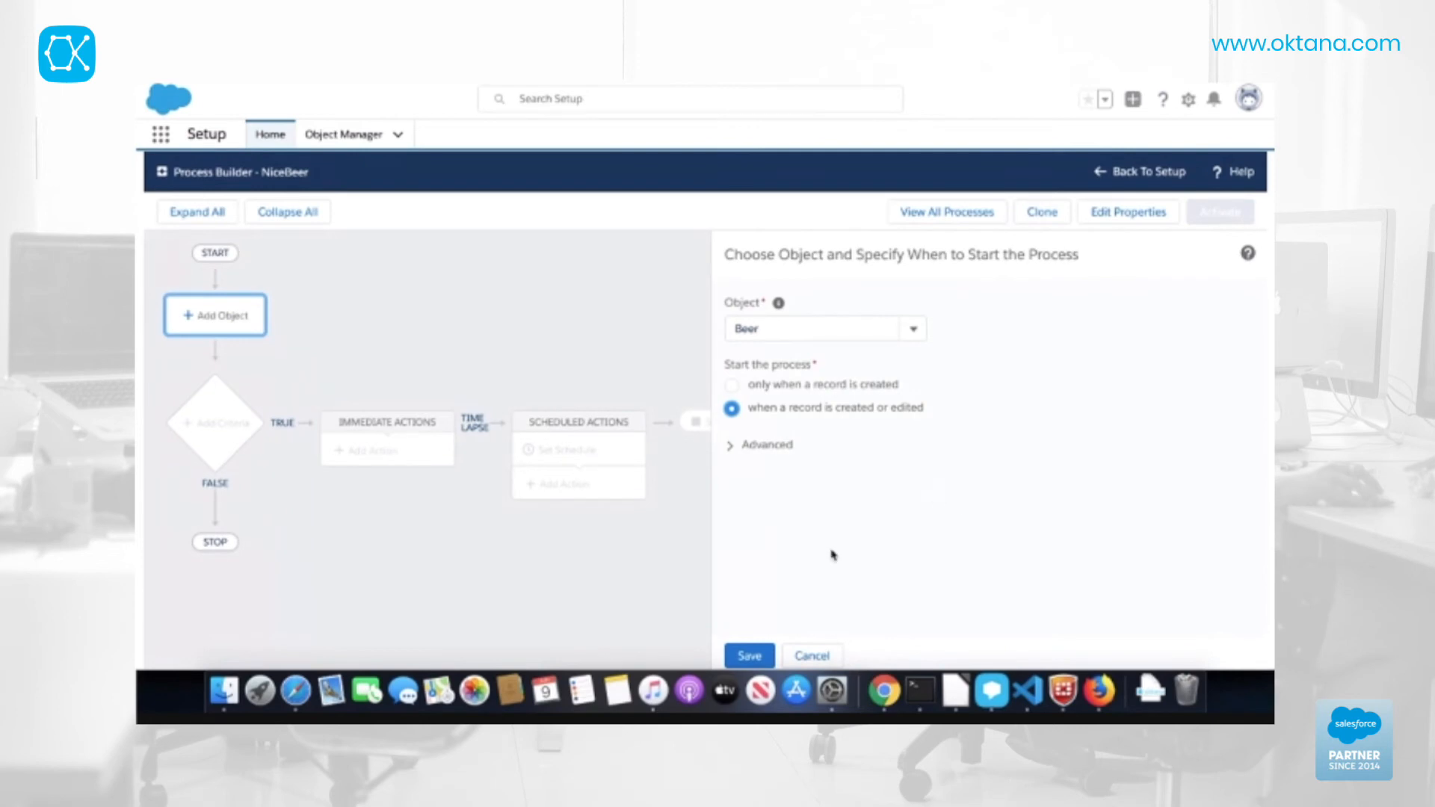
{"action": "left_click", "coordinate": [746, 661]}
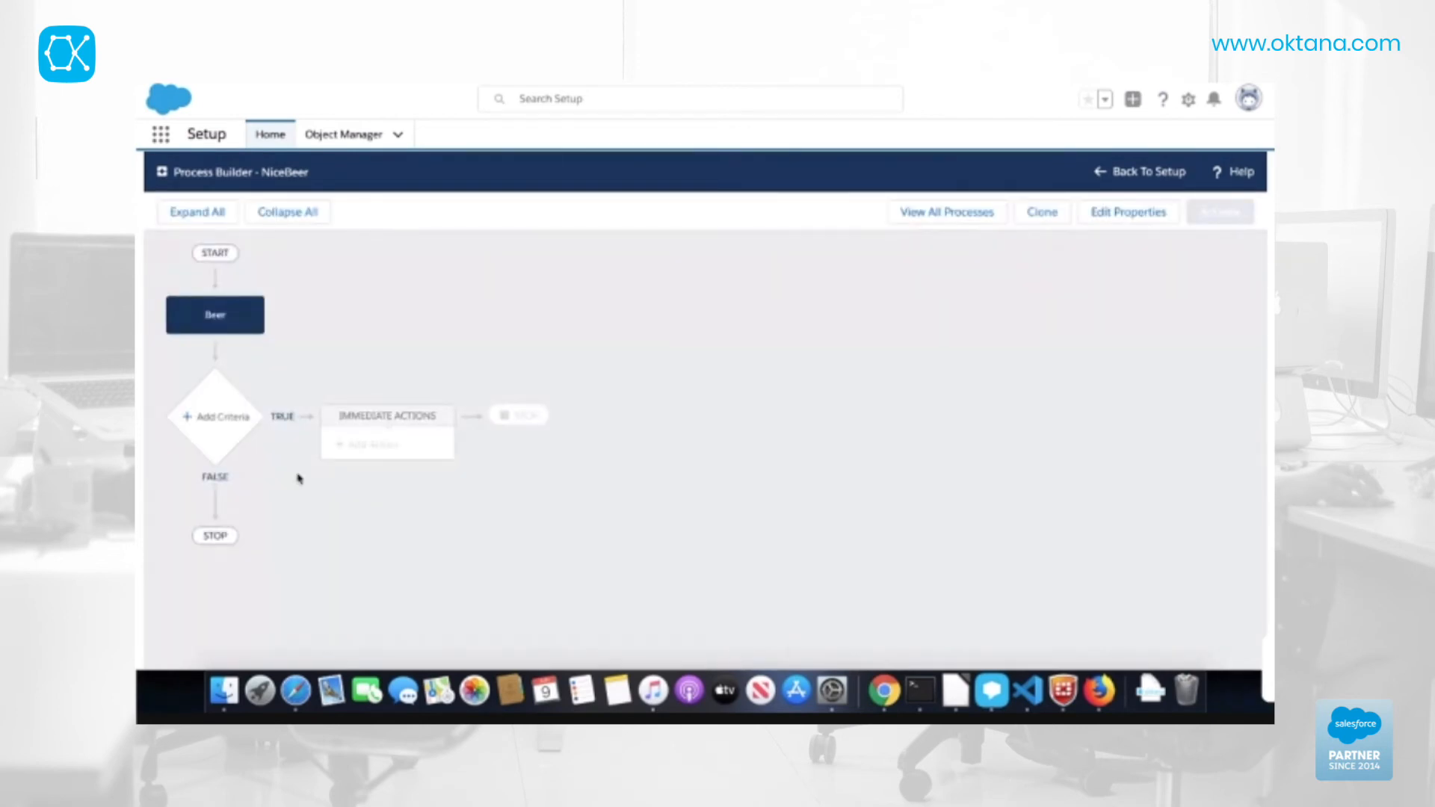
Step: Add and save a first criteria named Created that executes when an ISNEW formula evaluates to true
{"action": "left_click", "coordinate": [219, 419]}
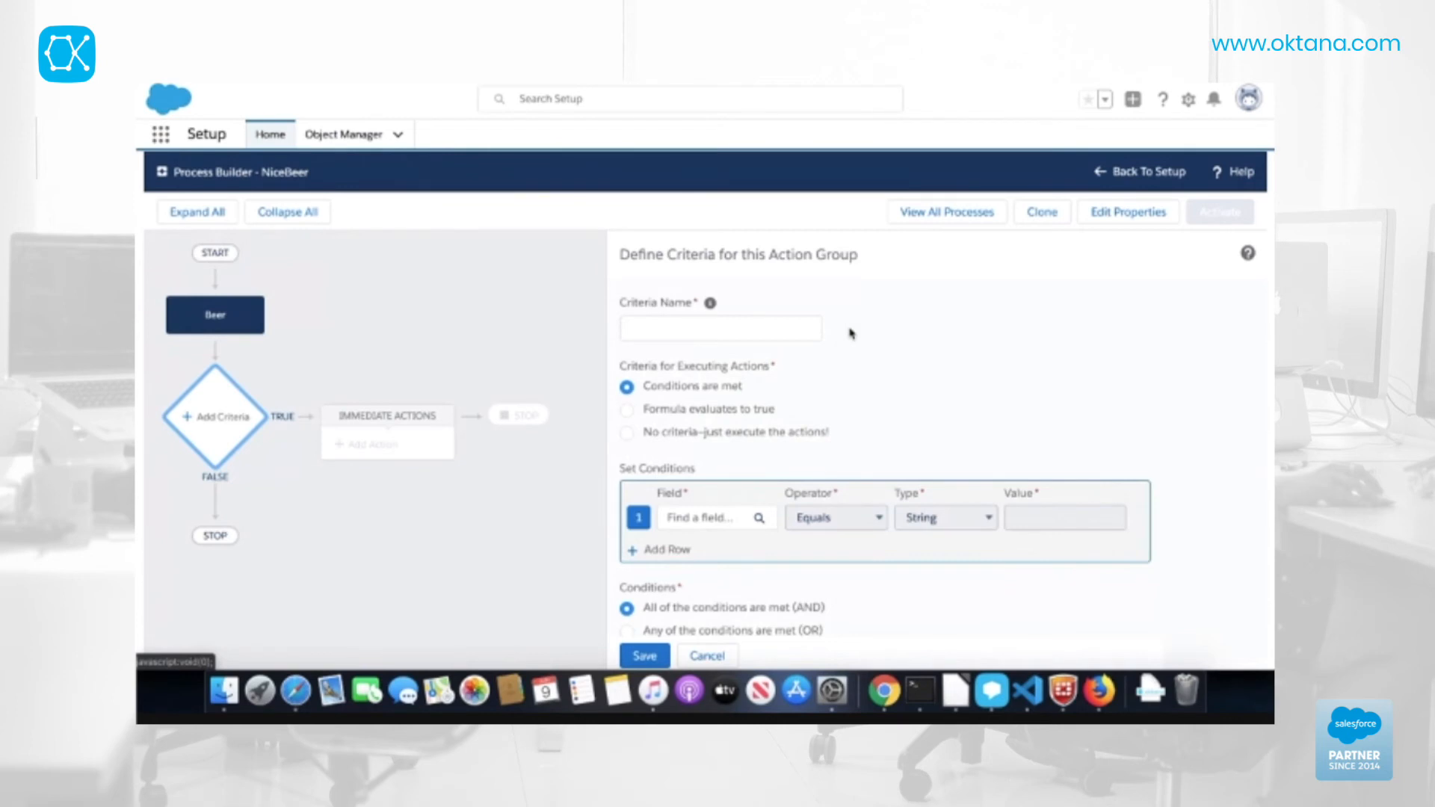
{"action": "left_click", "coordinate": [757, 340]}
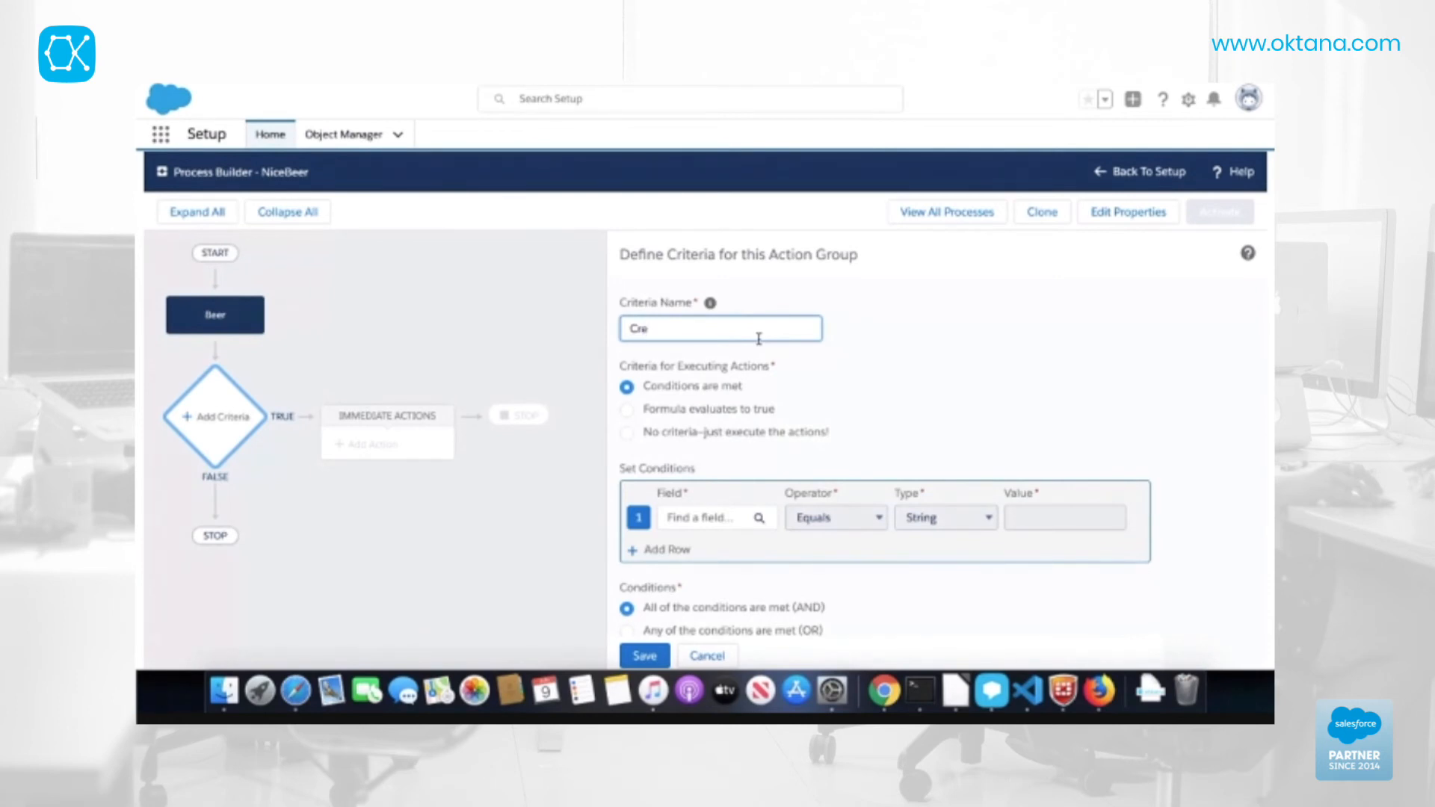
{"action": "type", "text": "Cret"}
{"action": "key", "text": "BackSpace"}
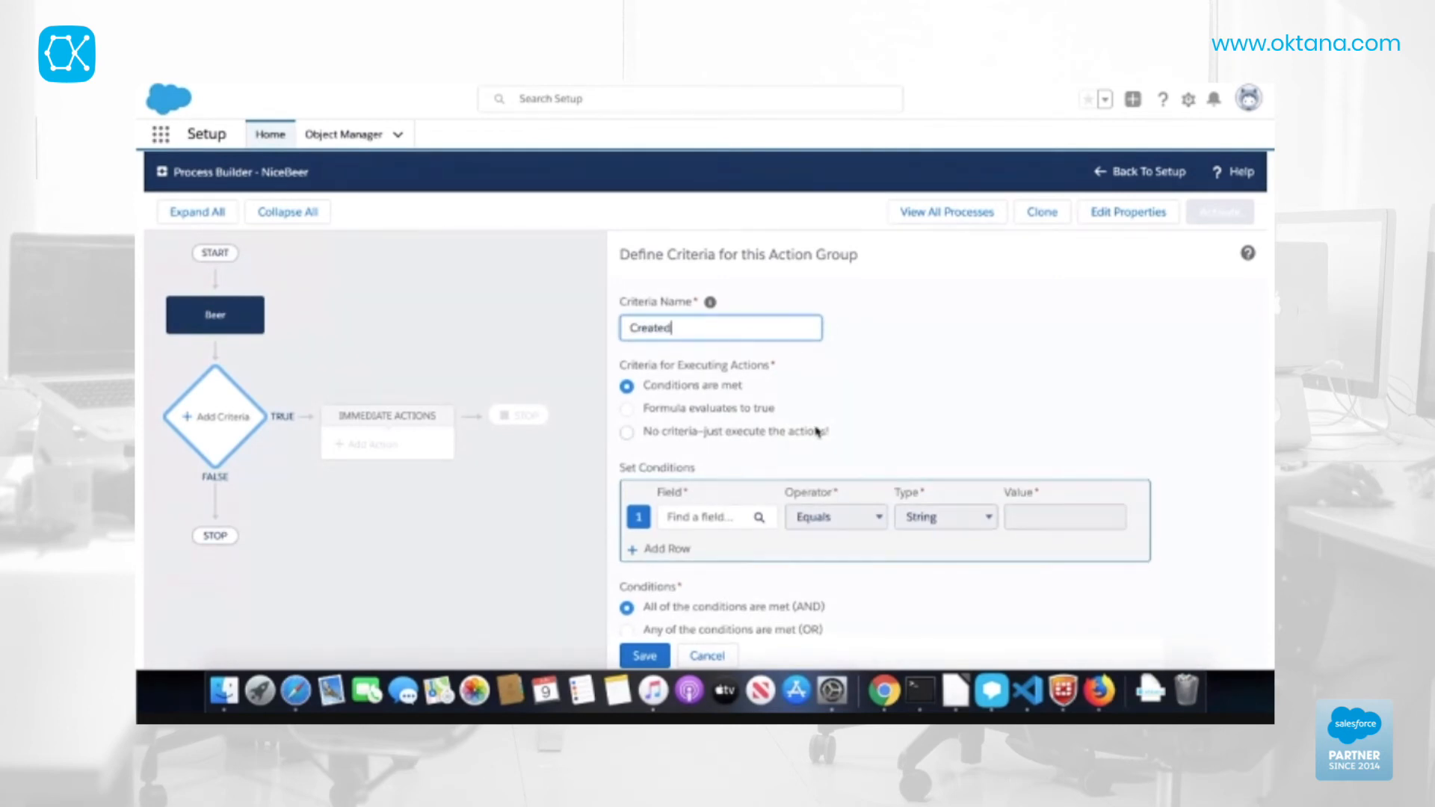
{"action": "scroll", "coordinate": [818, 433], "scroll_direction": "down", "scroll_amount": 2}
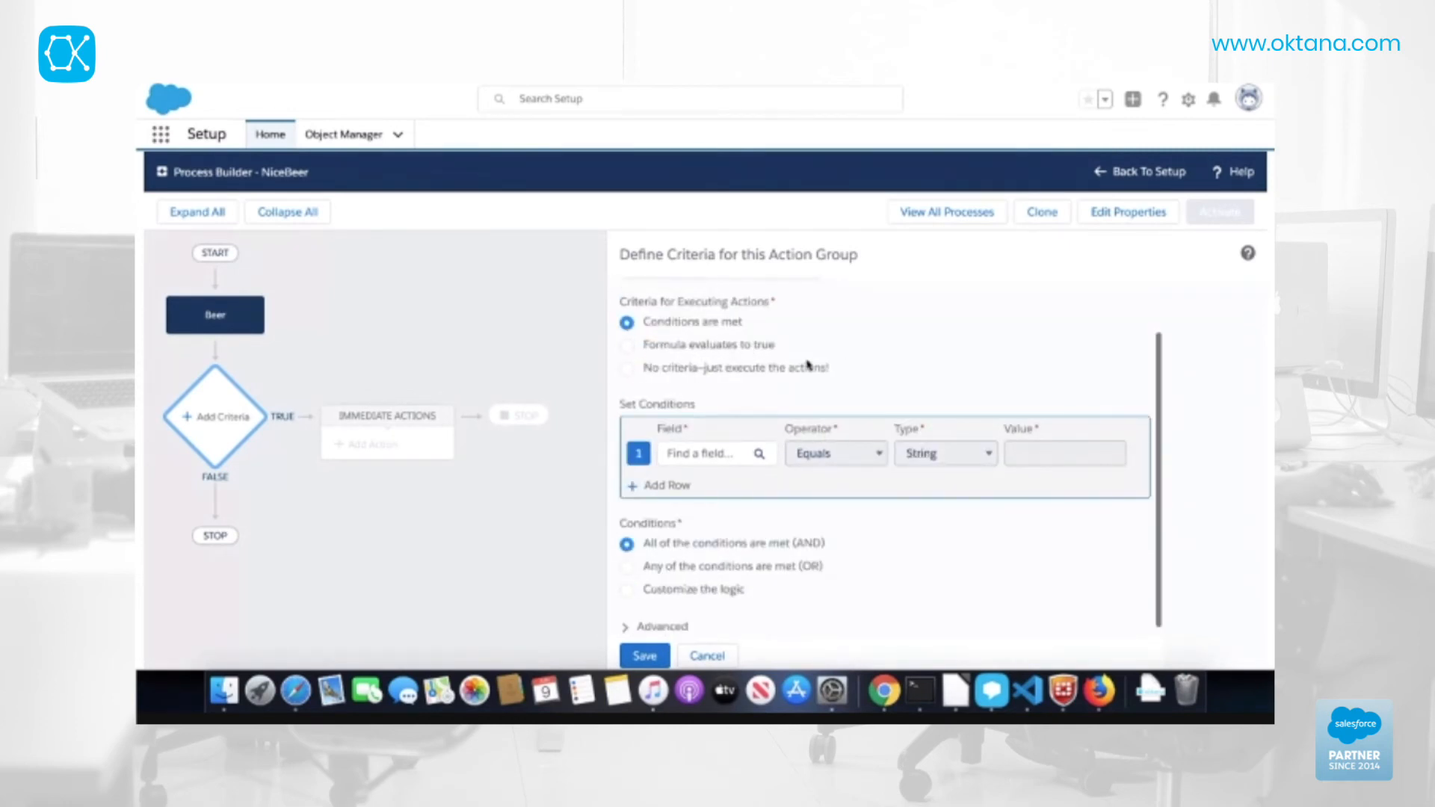
{"action": "left_click", "coordinate": [629, 347]}
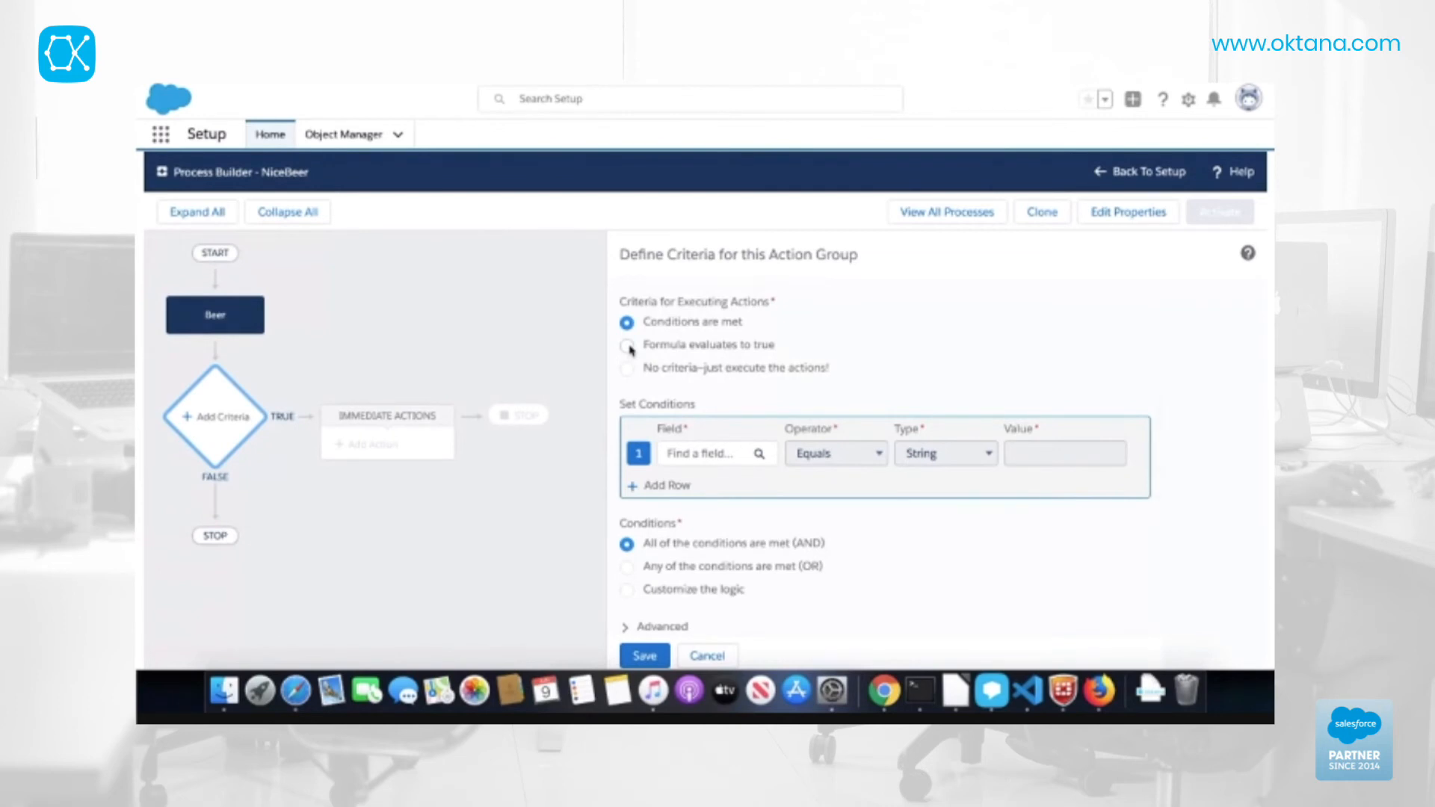
{"action": "left_click", "coordinate": [722, 491]}
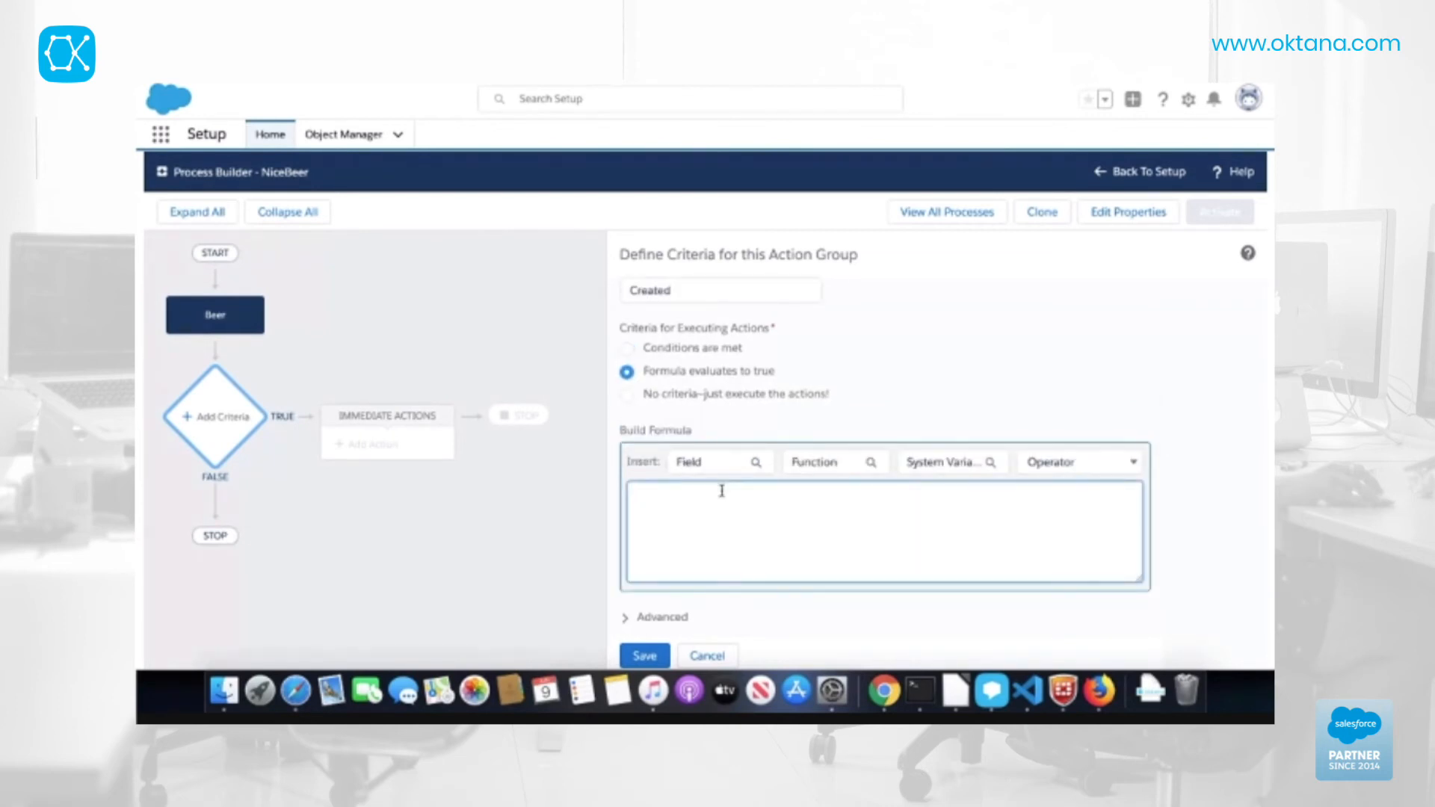
{"action": "type", "text": "ISNEW("}
{"action": "left_click", "coordinate": [653, 657]}
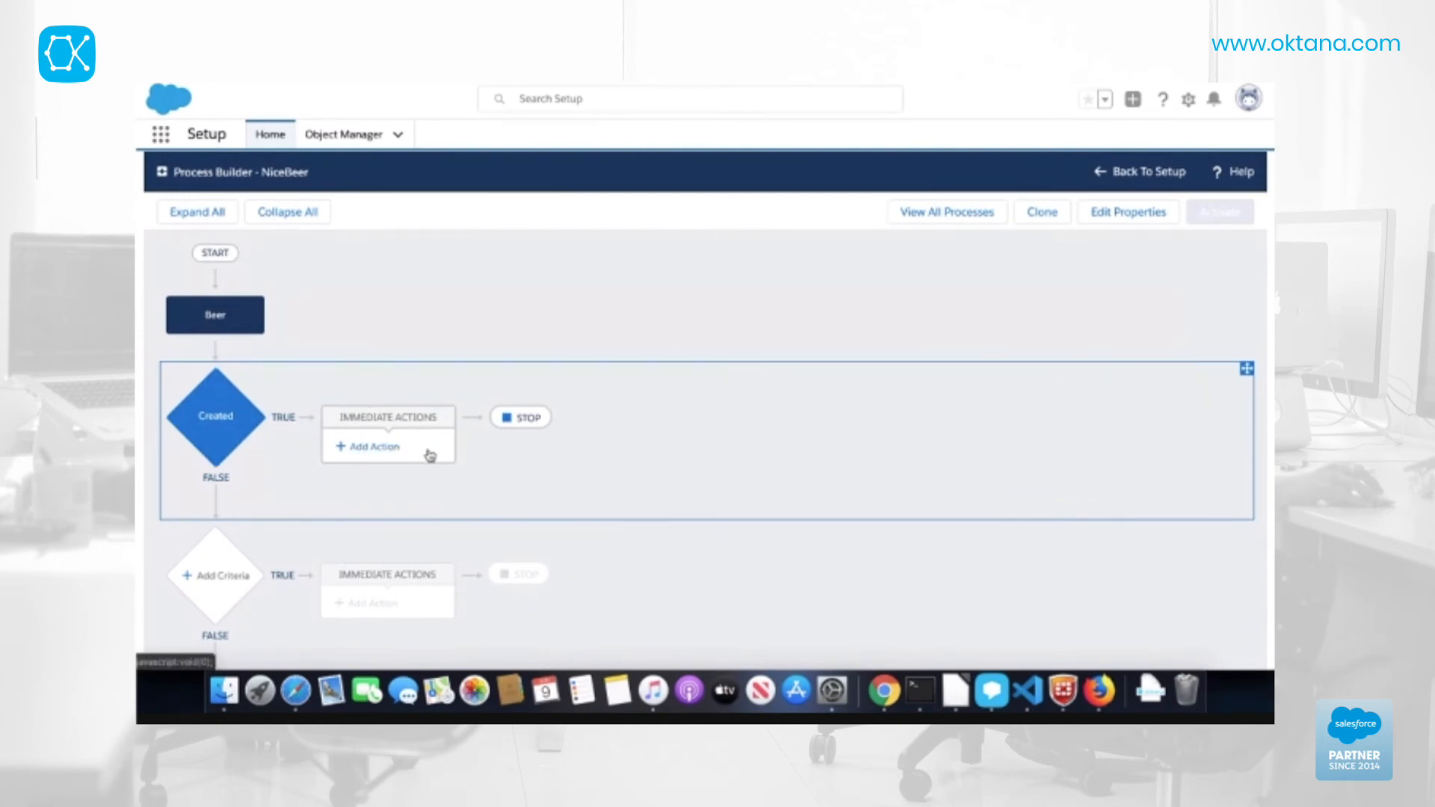
Step: Add an immediate Apex action named NewBeerEmail to the Created criteria, using the NewBeerEmailNotification class, and save it
{"action": "left_click", "coordinate": [418, 453]}
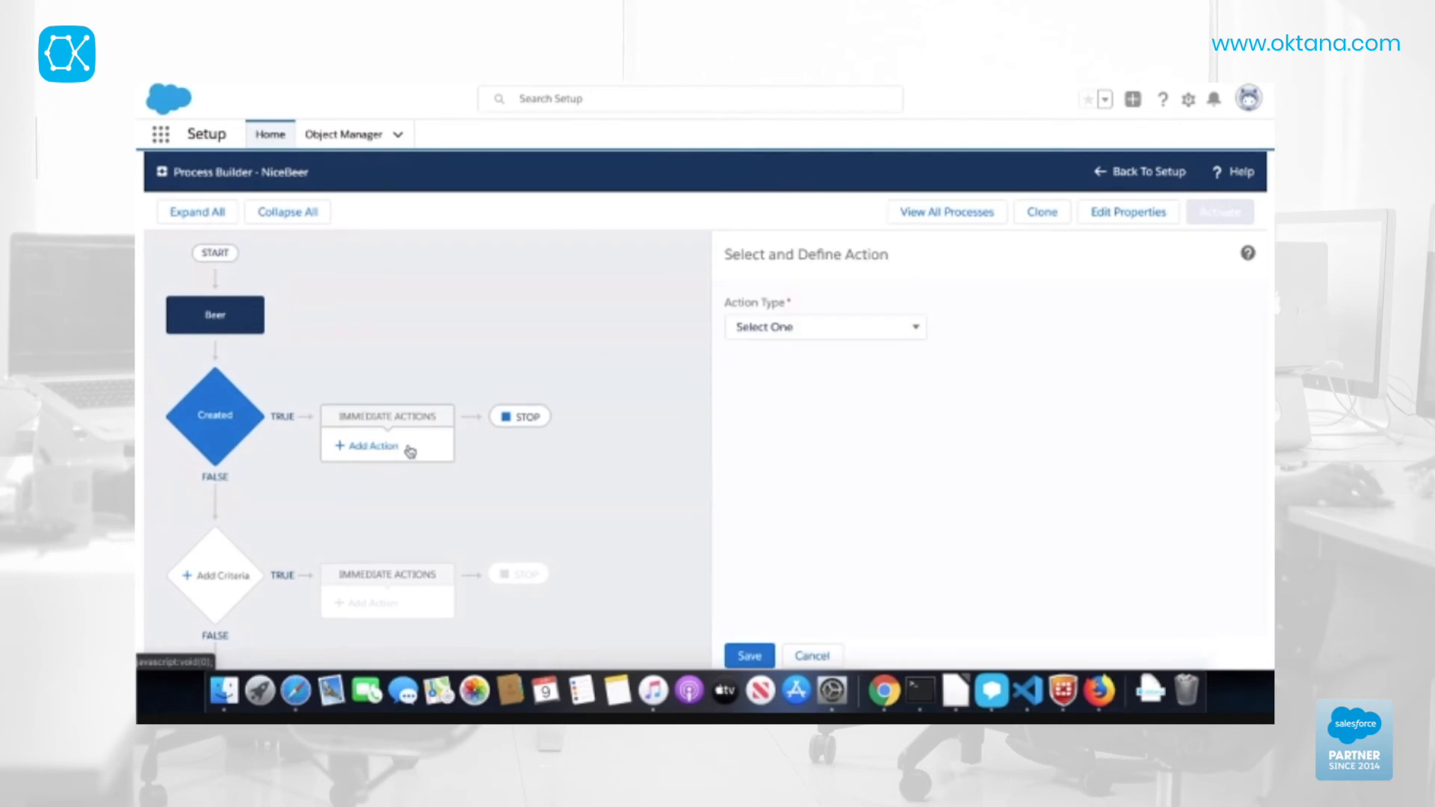
{"action": "left_click", "coordinate": [858, 326]}
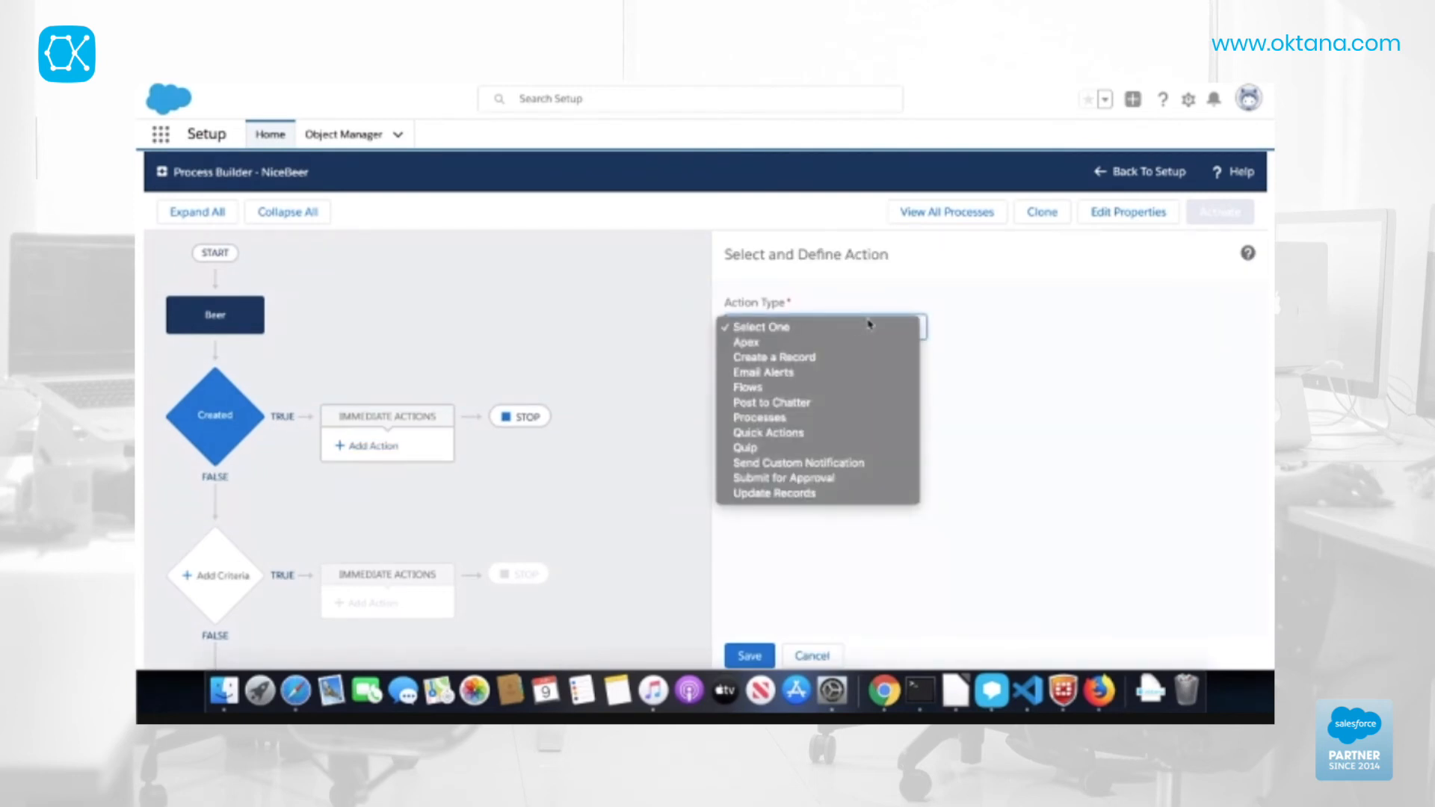
{"action": "left_click", "coordinate": [848, 348]}
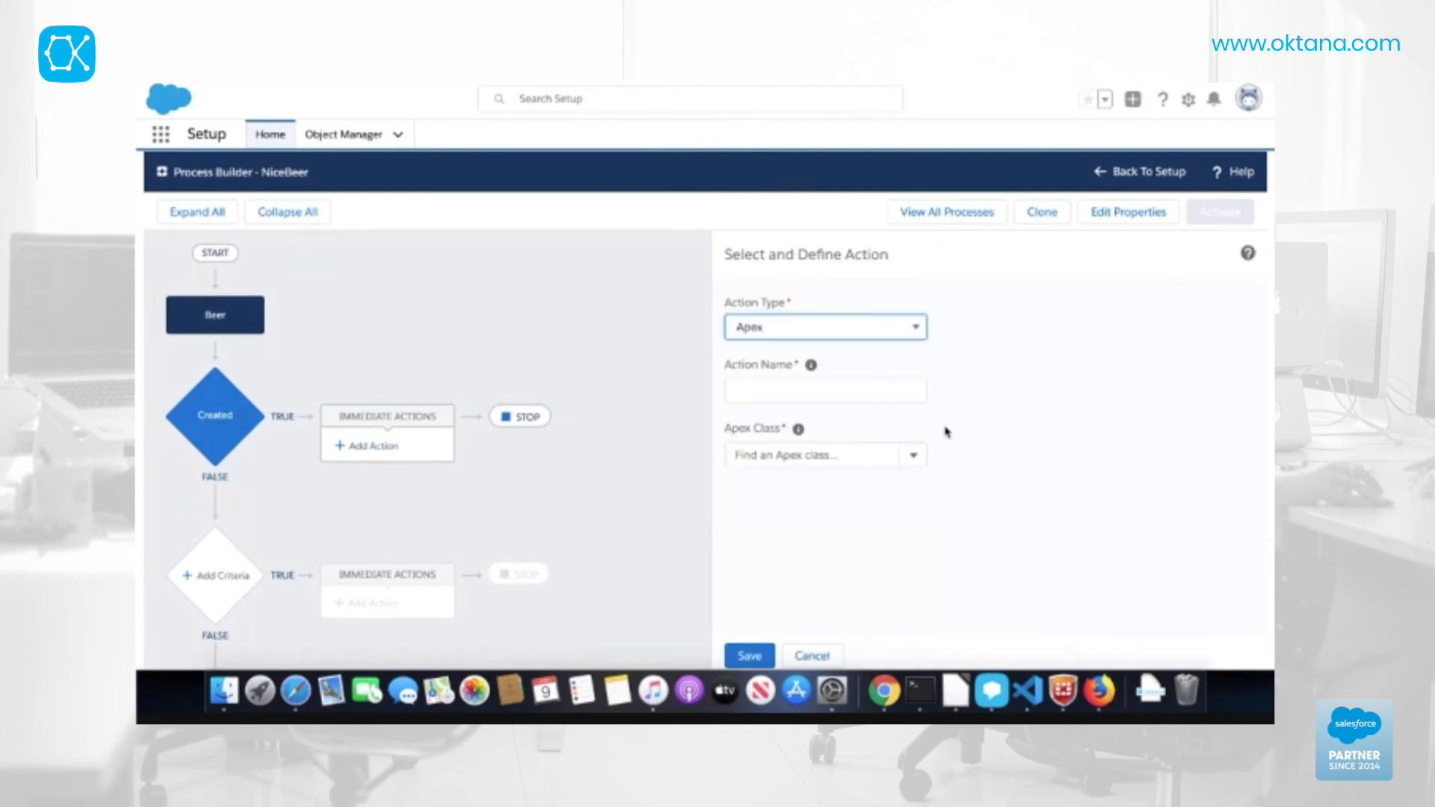
{"action": "left_click", "coordinate": [878, 390]}
{"action": "left_click", "coordinate": [860, 452]}
{"action": "left_click", "coordinate": [852, 484]}
{"action": "left_click", "coordinate": [869, 389]}
{"action": "type", "text": "Ne"}
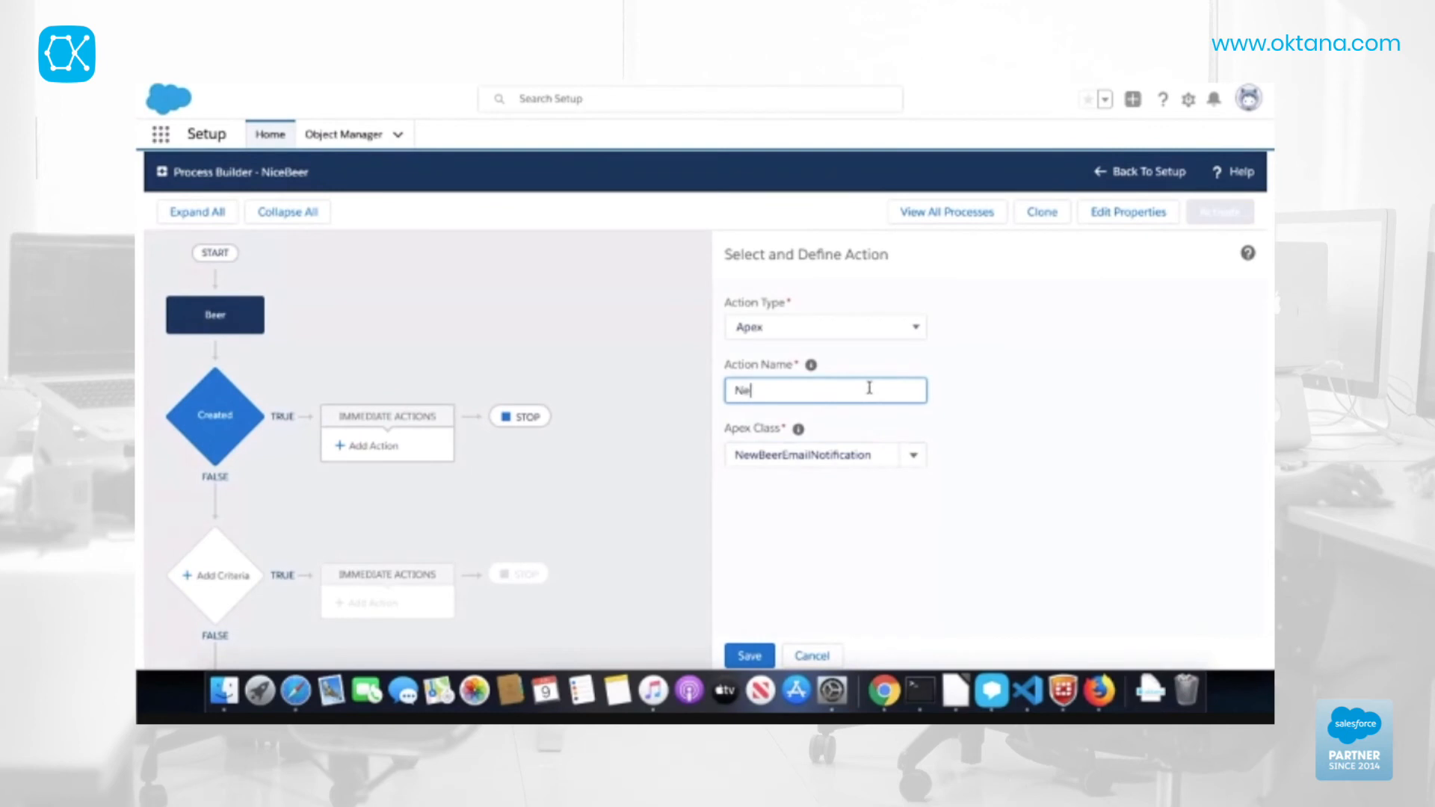
{"action": "type", "text": "wBeerEmail"}
{"action": "left_click", "coordinate": [744, 657]}
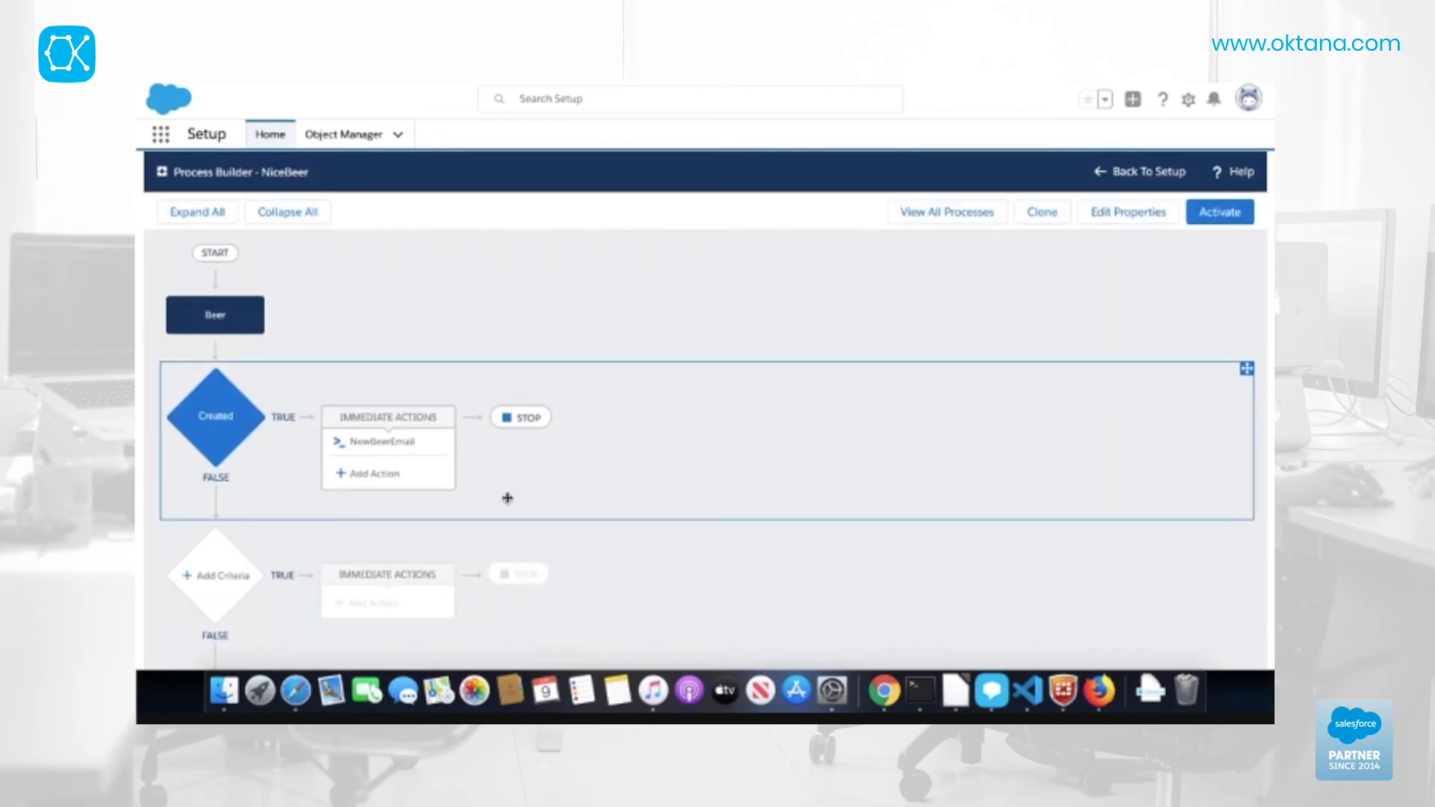
Step: Add a second criteria below Created and name it OutOfStock
{"action": "left_click", "coordinate": [206, 571]}
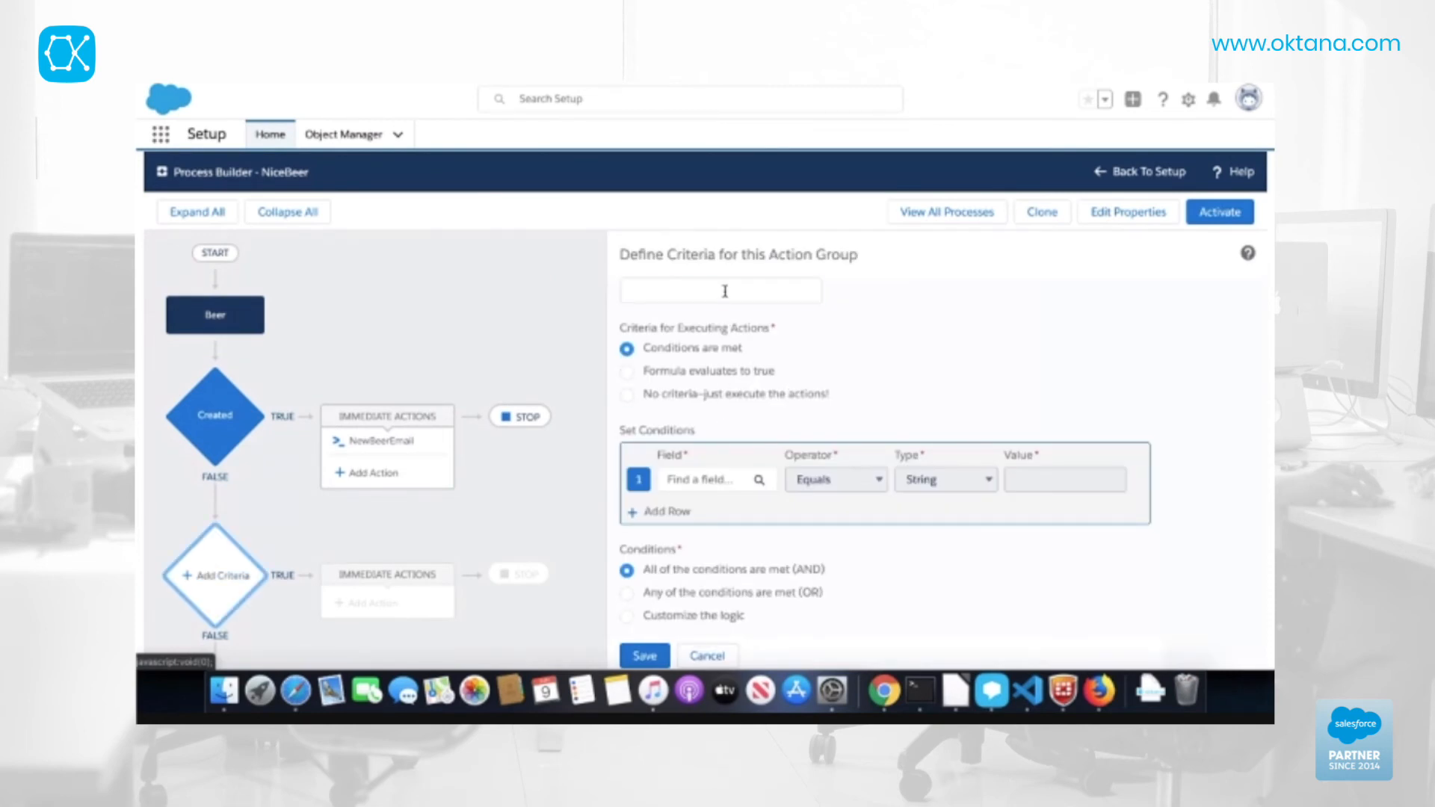
{"action": "type", "text": "OutO"}
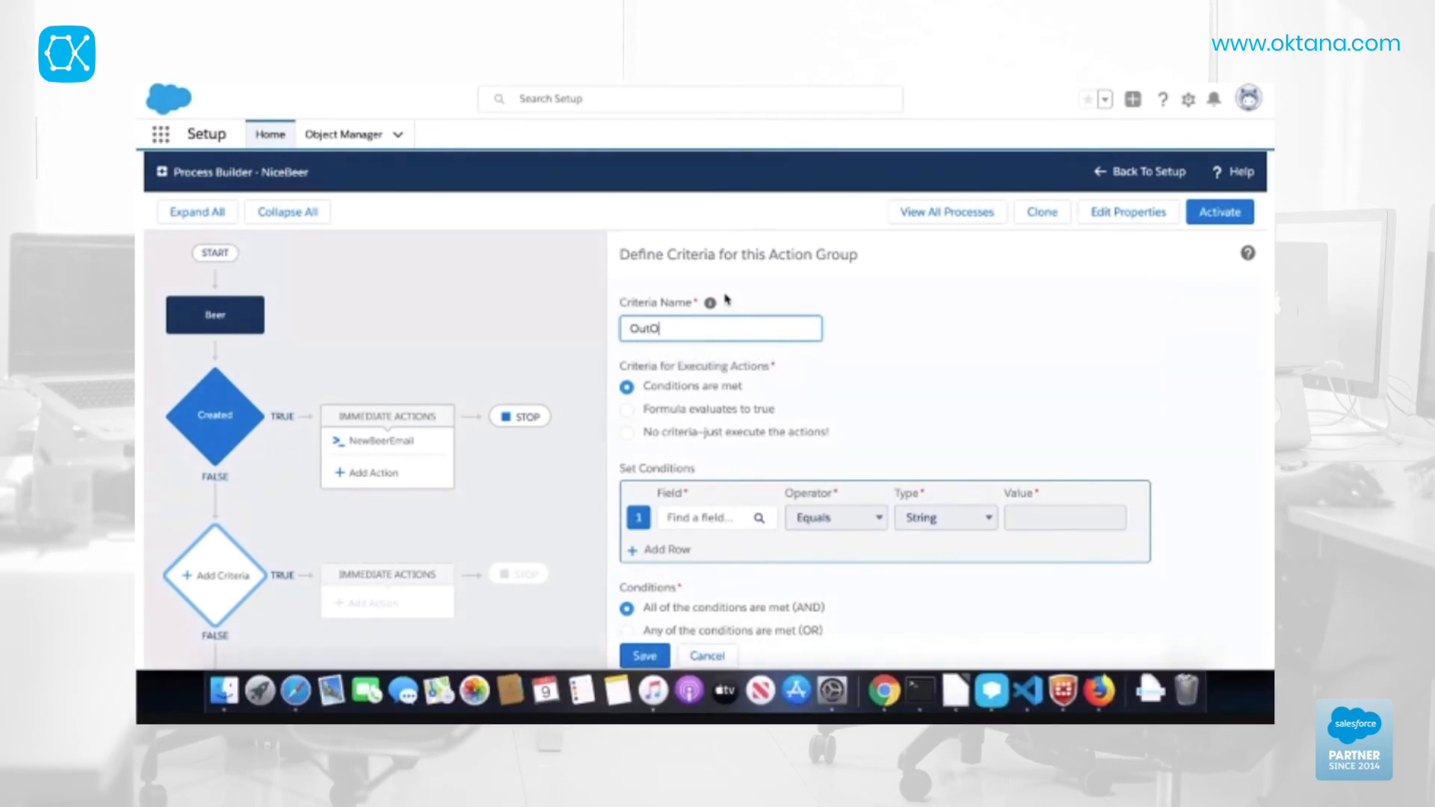
{"action": "type", "text": "fStock"}
{"action": "scroll", "coordinate": [924, 423], "scroll_direction": "down", "scroll_amount": 1}
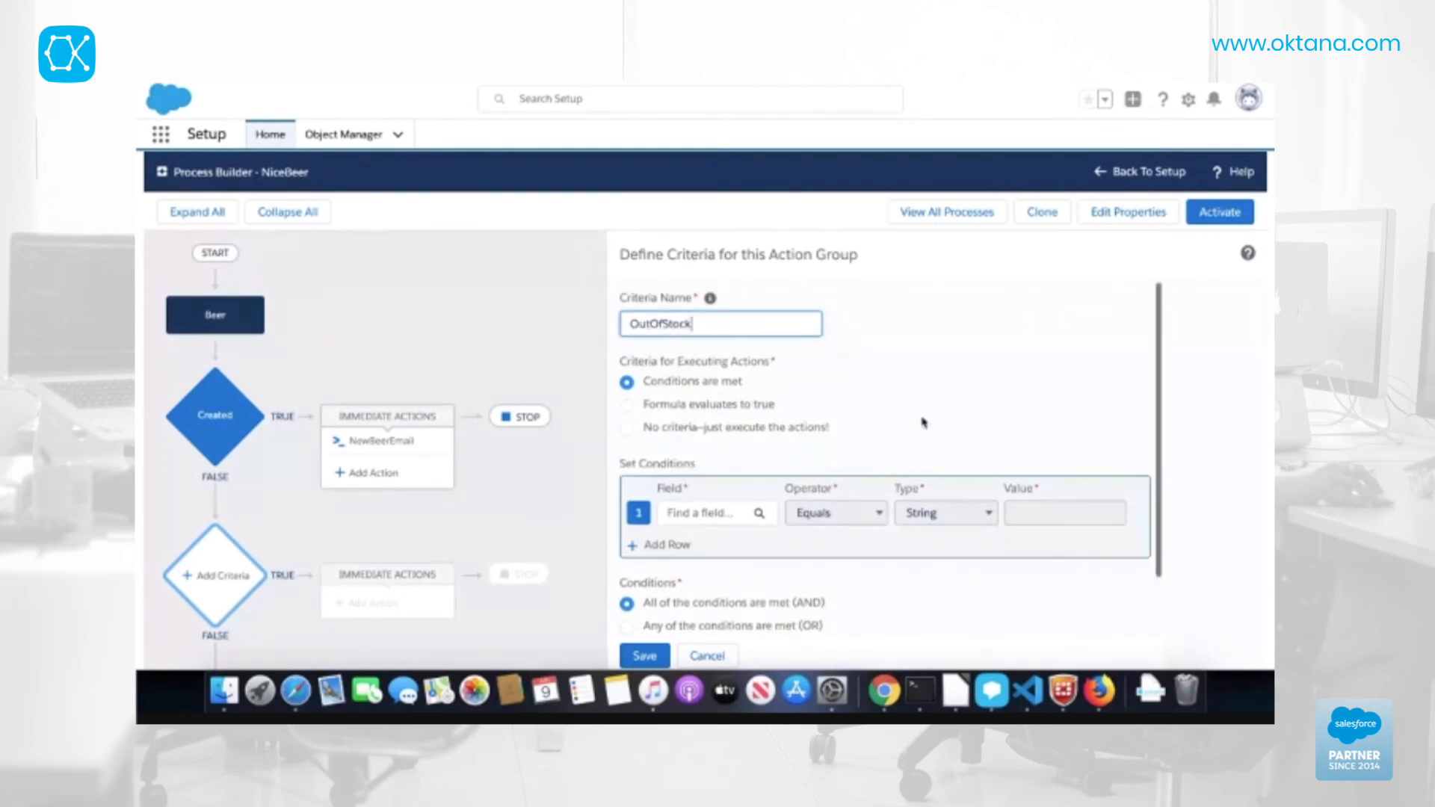
{"action": "scroll", "coordinate": [859, 434], "scroll_direction": "down", "scroll_amount": 2}
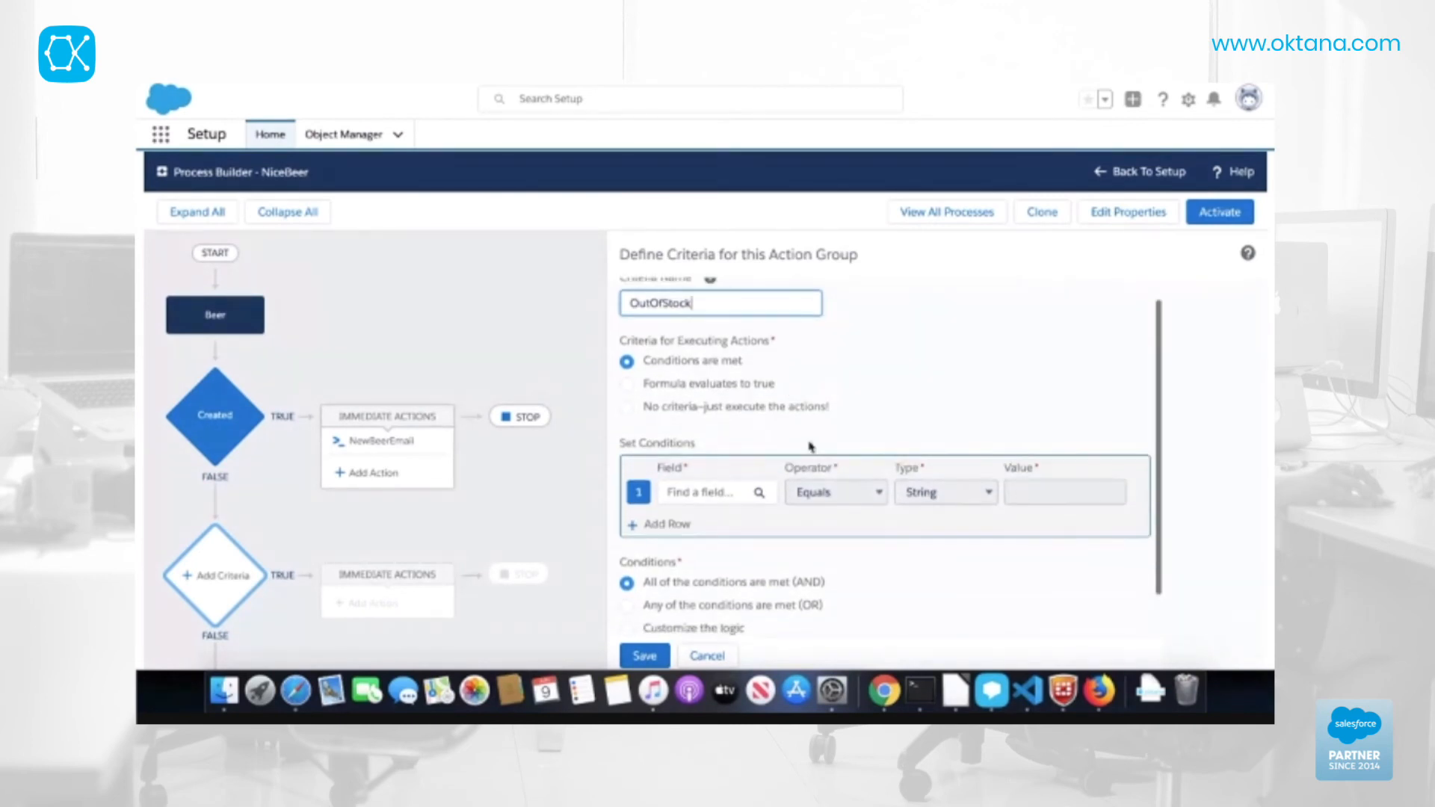
{"action": "scroll", "coordinate": [748, 374], "scroll_direction": "down", "scroll_amount": 1}
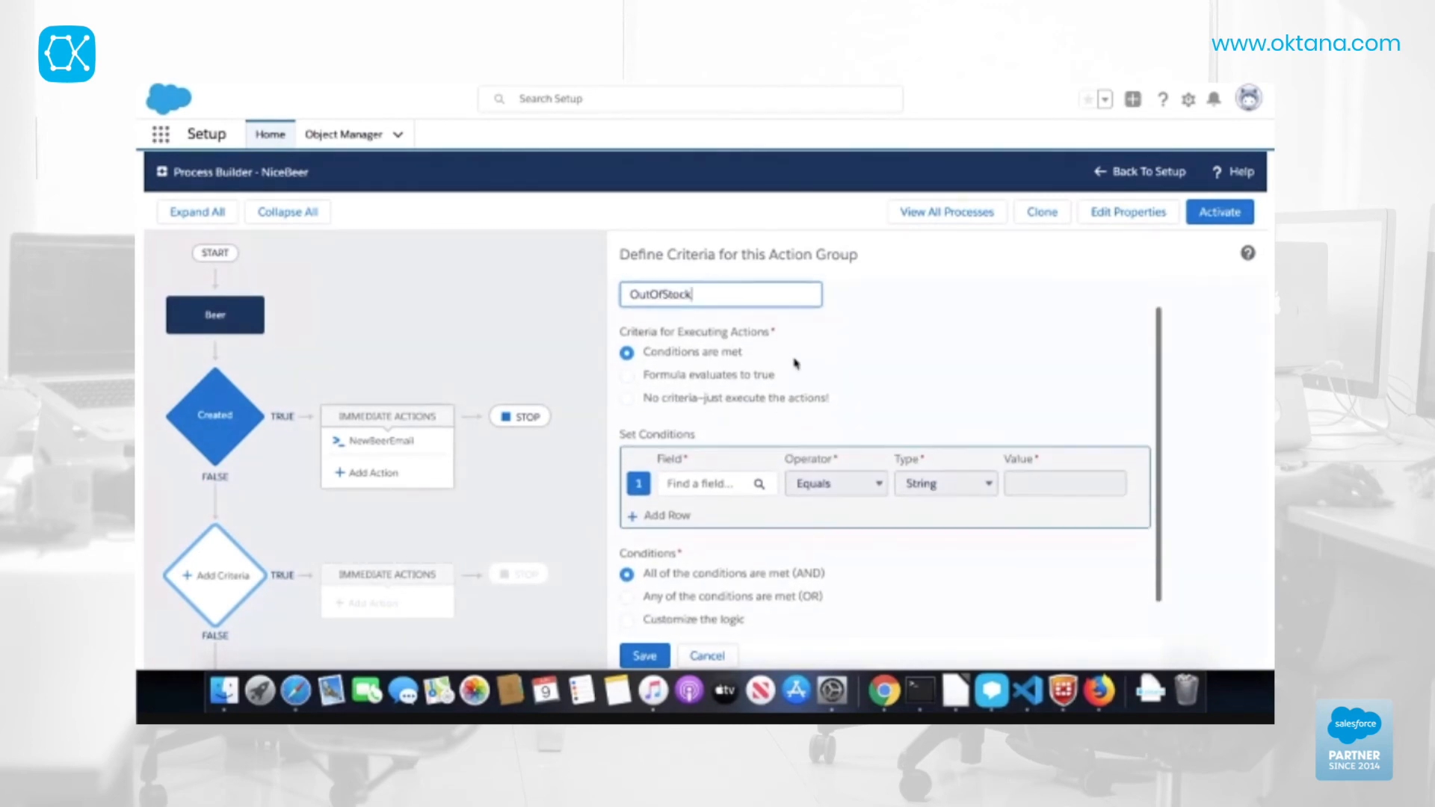
Step: Set the OutOfStock condition so the Beer stock field is less than or equal to the number 10
{"action": "left_click", "coordinate": [740, 483]}
{"action": "left_click", "coordinate": [688, 355]}
{"action": "scroll", "coordinate": [634, 423], "scroll_direction": "down", "scroll_amount": 5}
{"action": "left_click", "coordinate": [601, 482]}
{"action": "left_click", "coordinate": [931, 575]}
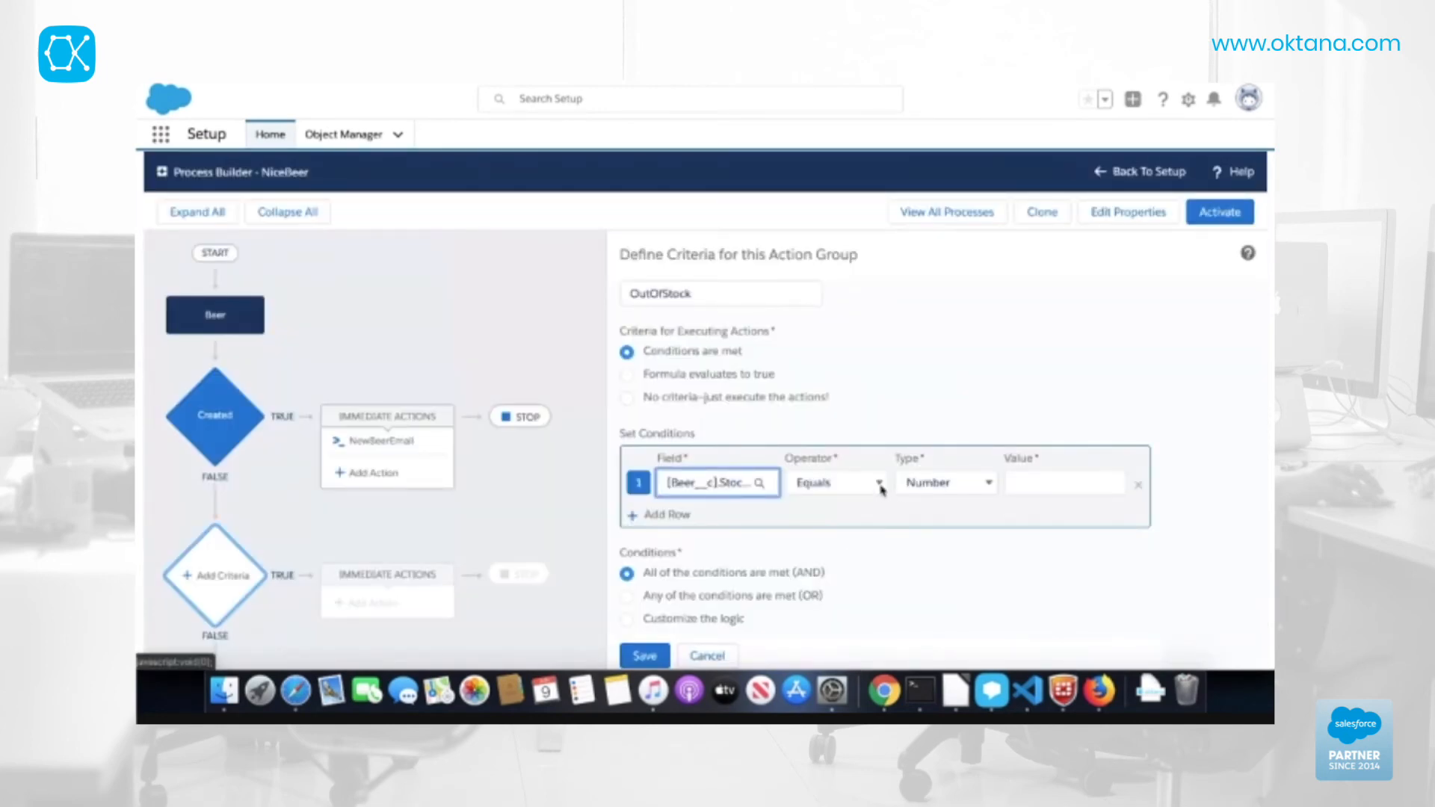
{"action": "left_click", "coordinate": [881, 484]}
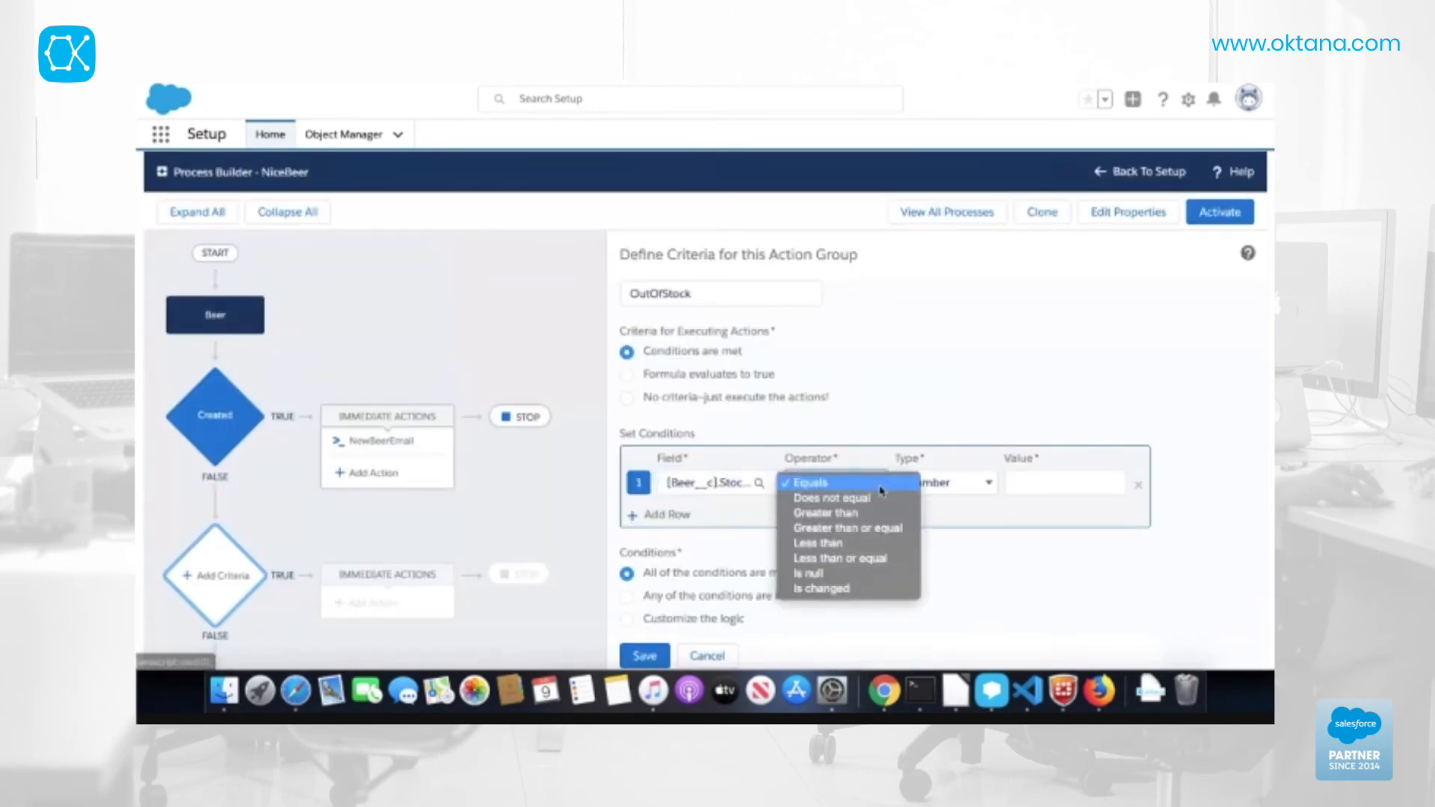
{"action": "left_click", "coordinate": [904, 562]}
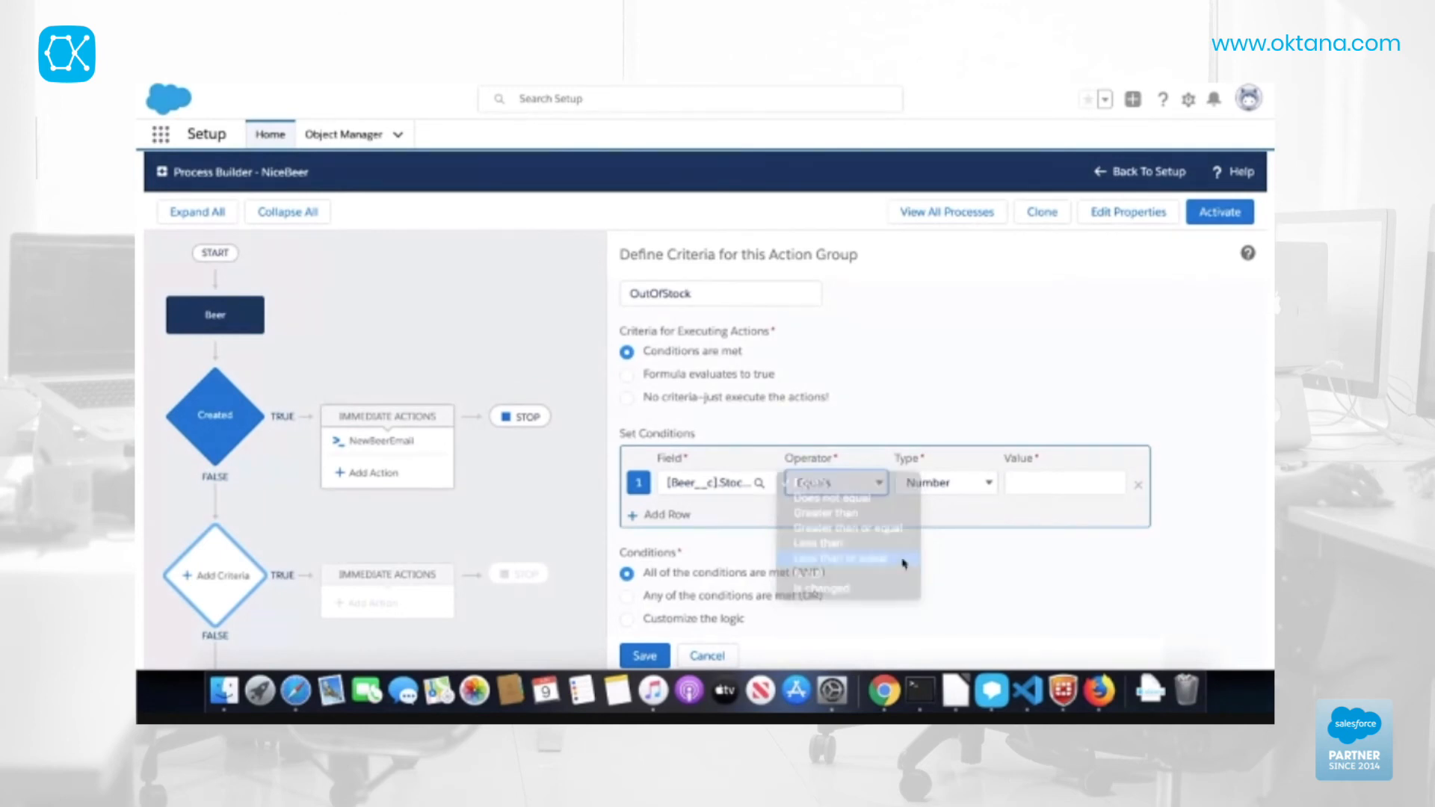
{"action": "left_click", "coordinate": [1058, 494]}
{"action": "type", "text": "10"}
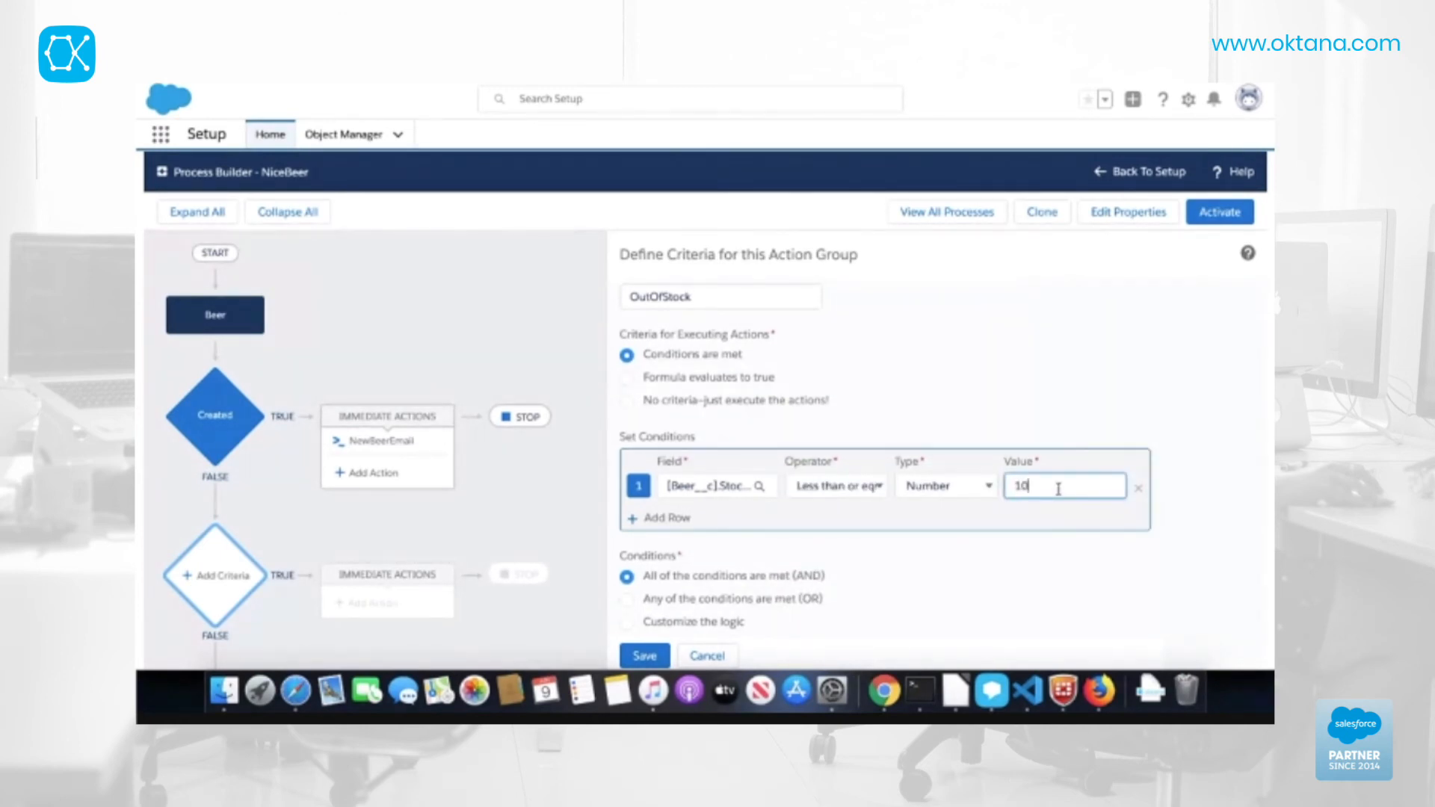
{"action": "scroll", "coordinate": [1128, 365], "scroll_direction": "down", "scroll_amount": 2}
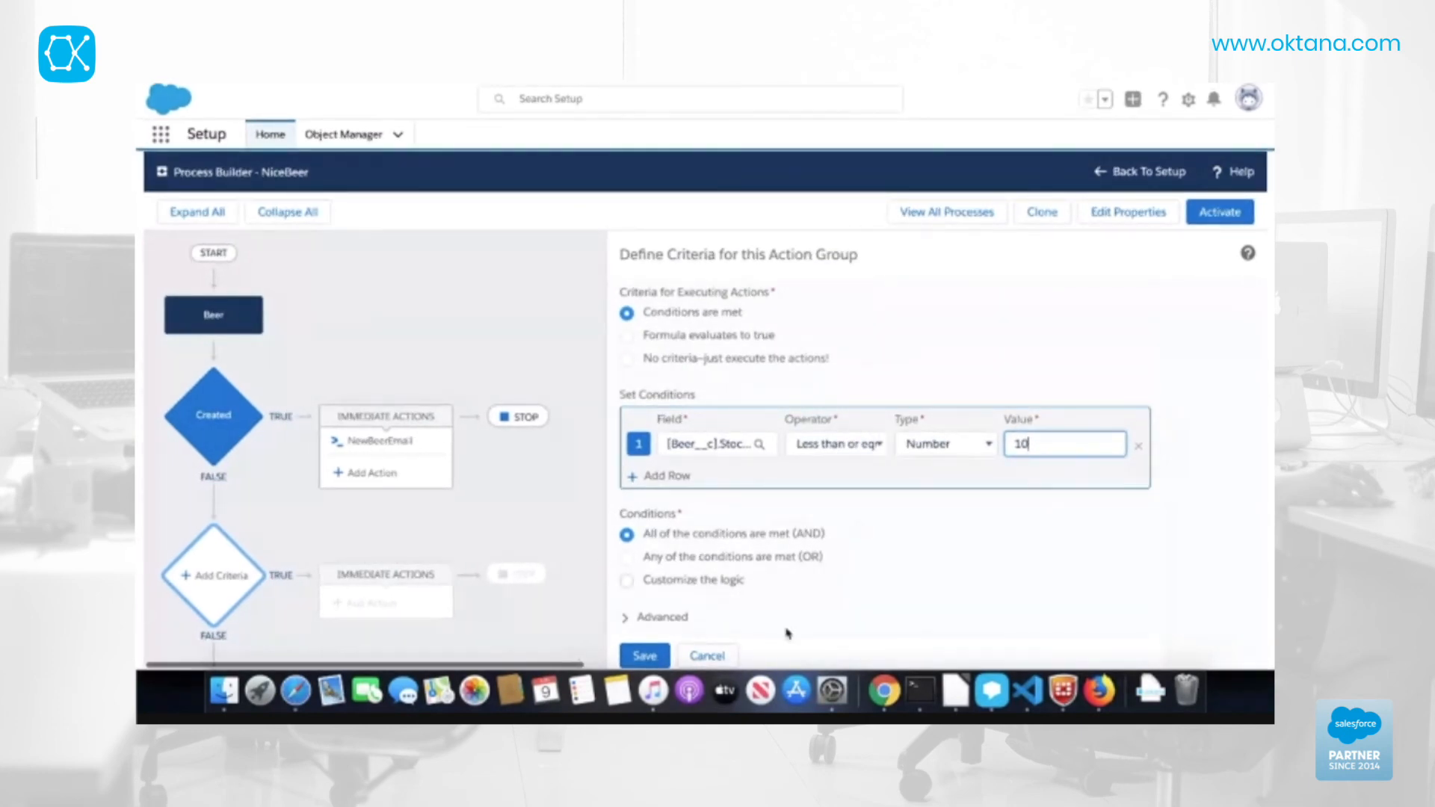
Step: Save the OutOfStock criteria and make the Created criteria evaluate the next criteria after its actions run
{"action": "left_click", "coordinate": [660, 664]}
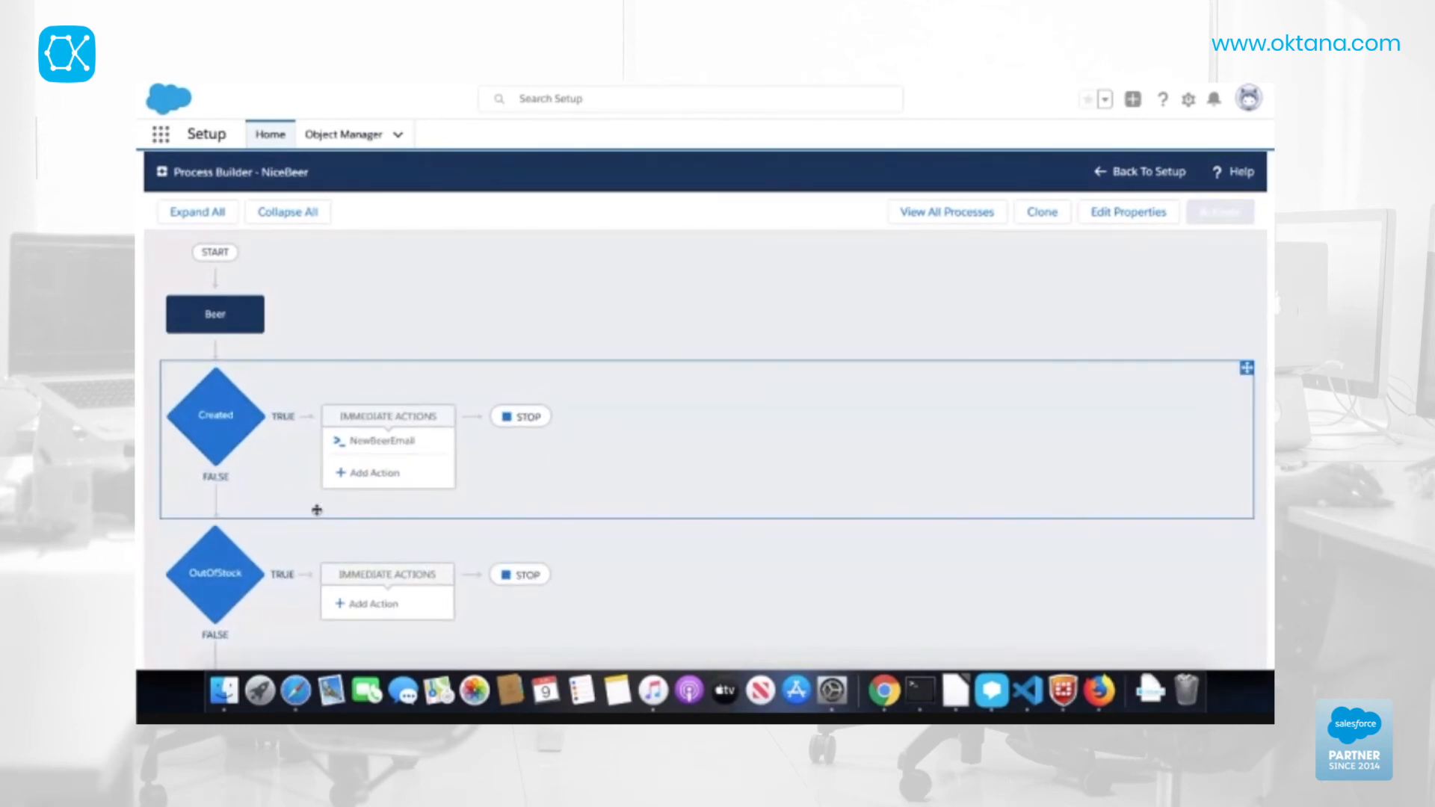
{"action": "scroll", "coordinate": [307, 406], "scroll_direction": "down", "scroll_amount": 1}
{"action": "scroll", "coordinate": [570, 489], "scroll_direction": "down", "scroll_amount": 1}
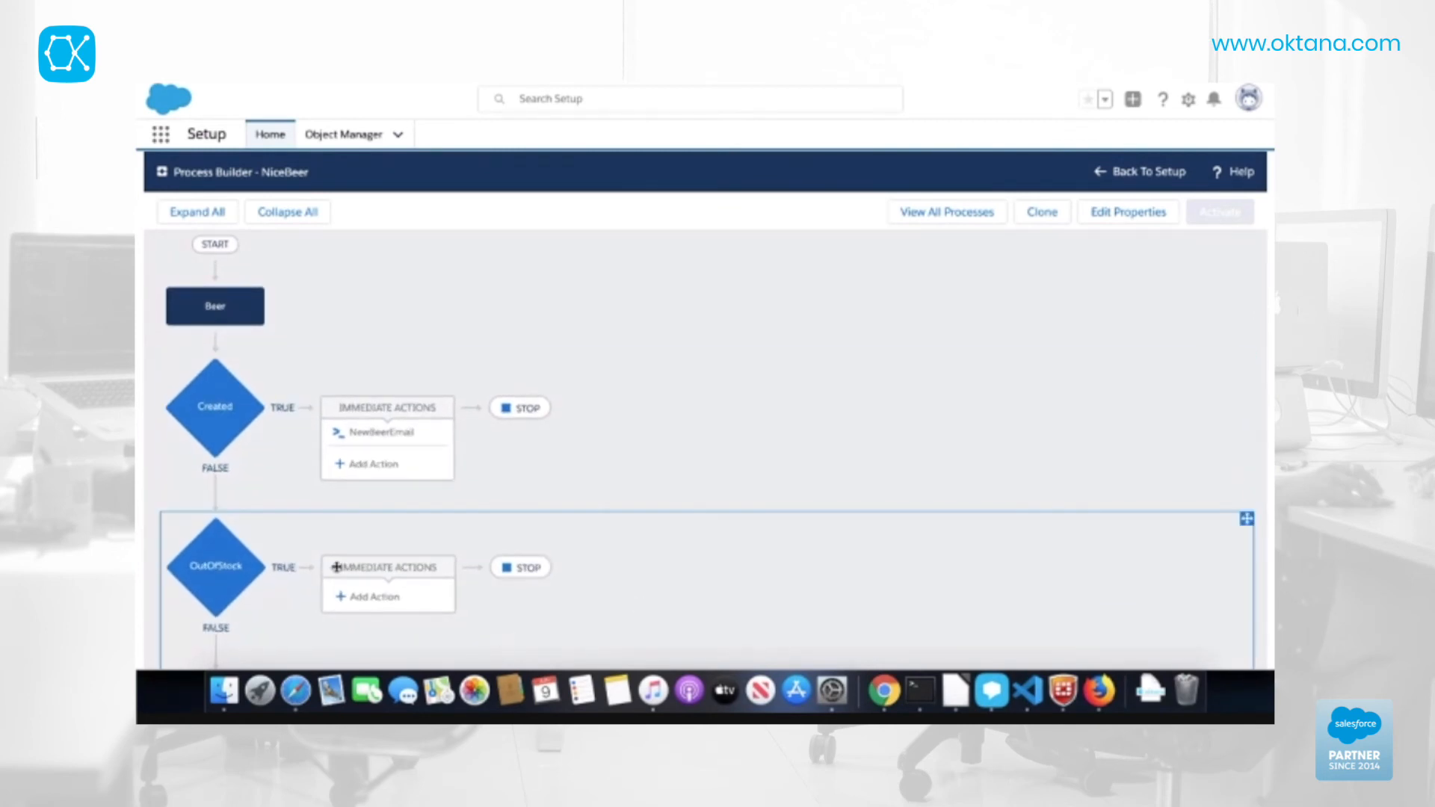
{"action": "scroll", "coordinate": [448, 587], "scroll_direction": "down", "scroll_amount": 1}
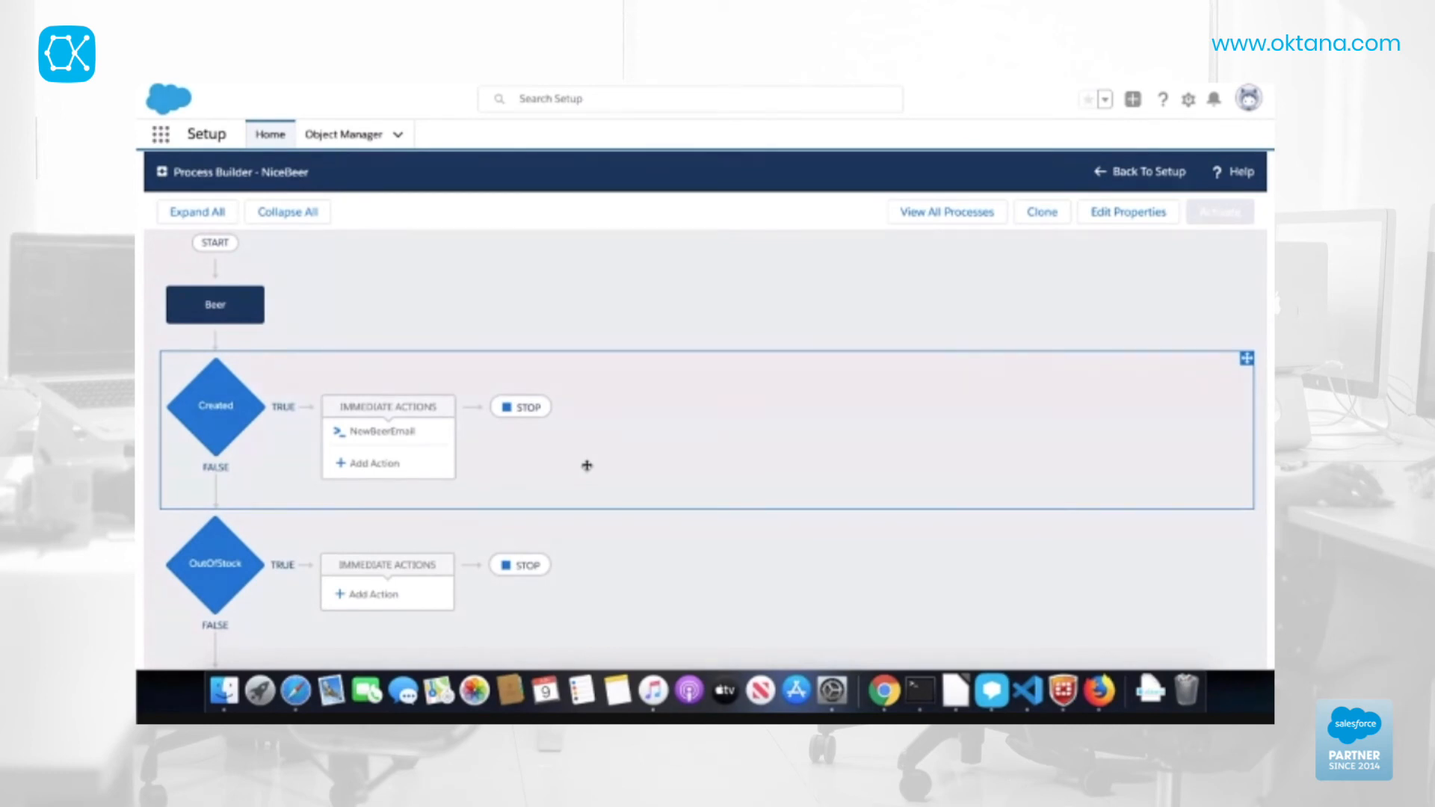
{"action": "left_click", "coordinate": [541, 424]}
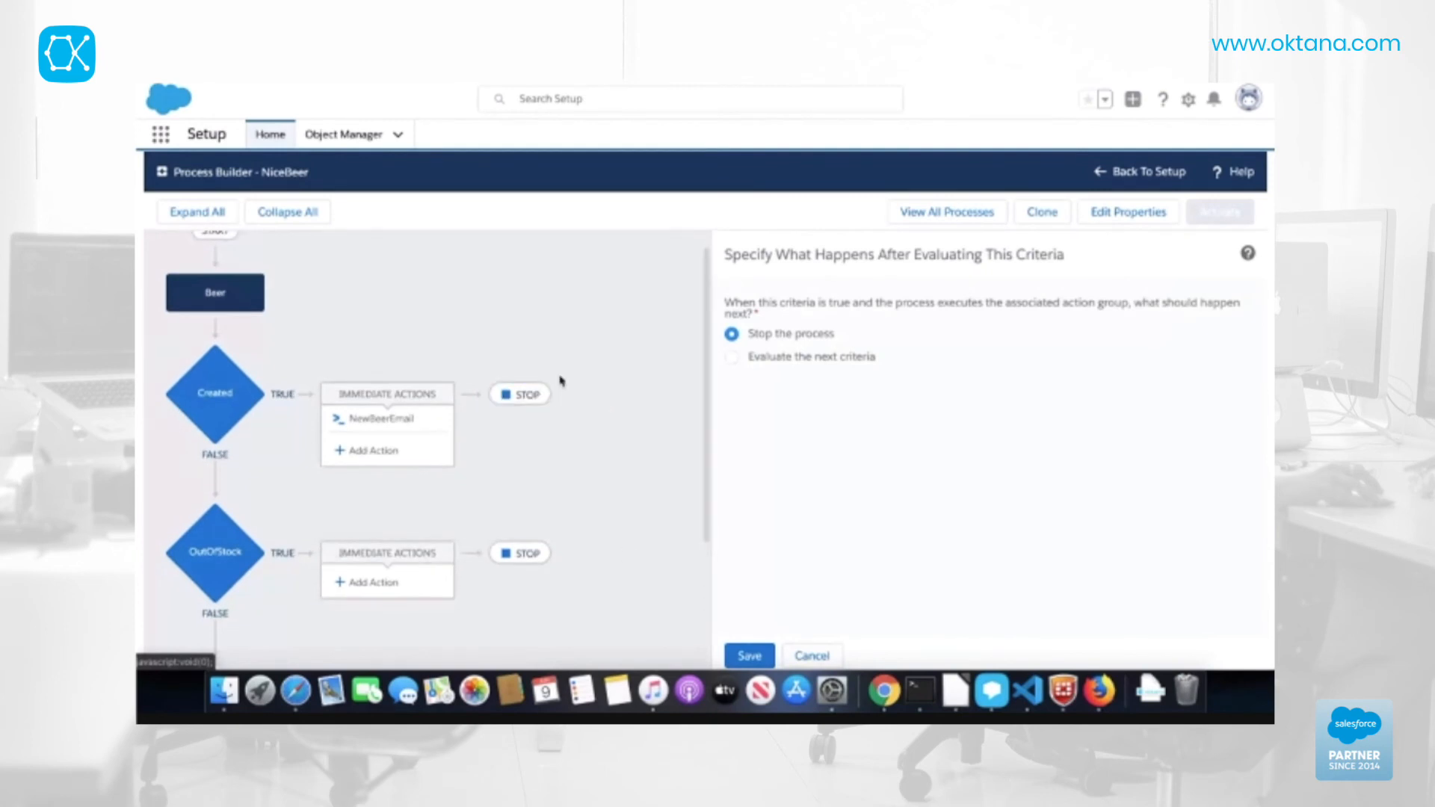
{"action": "left_click", "coordinate": [734, 359]}
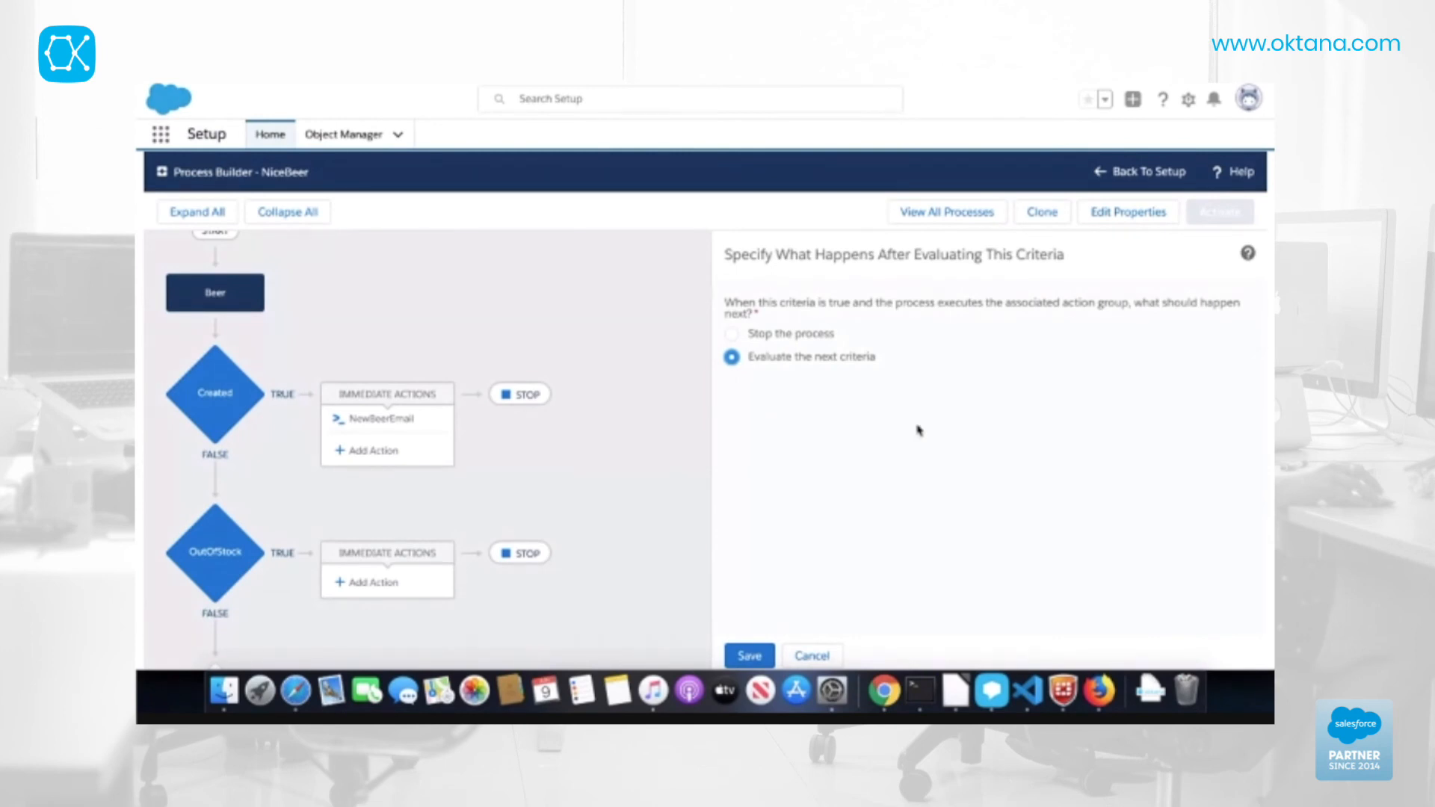
{"action": "left_click", "coordinate": [760, 661]}
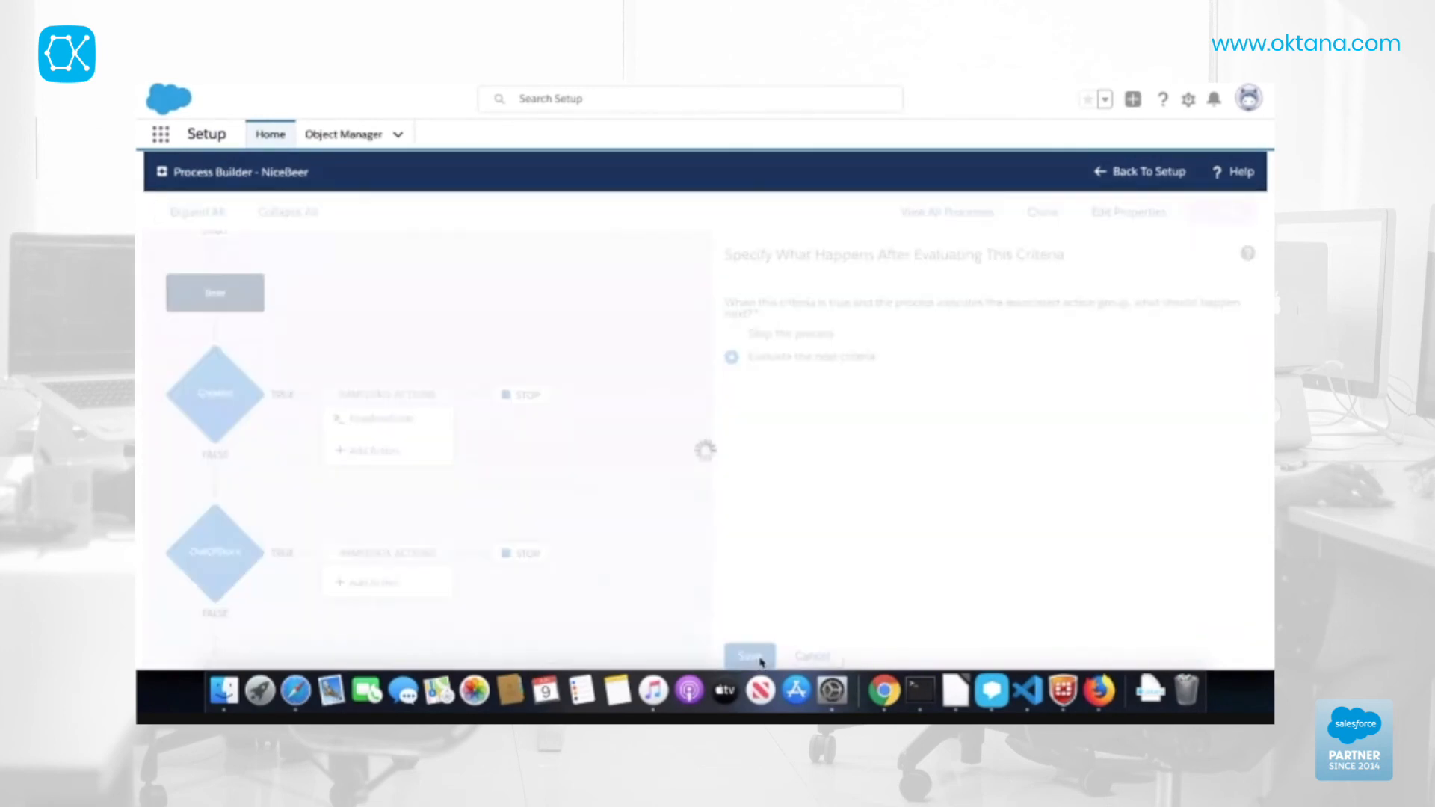
Step: Add and save an Email Alerts action named EmaiManager on the OutOfStock criteria, using the email alert found by searching "Out"
{"action": "scroll", "coordinate": [676, 513], "scroll_direction": "down", "scroll_amount": 3}
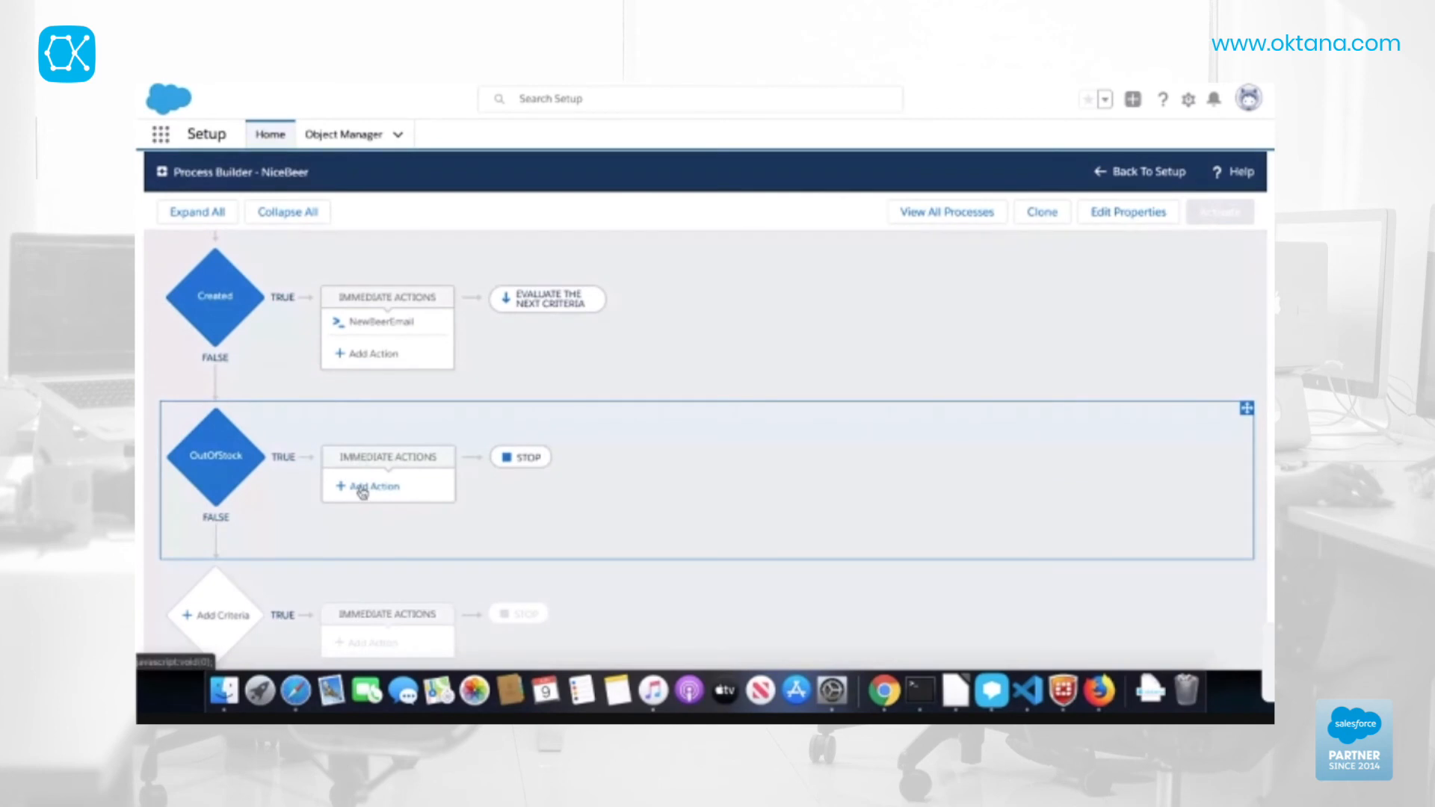
{"action": "left_click", "coordinate": [362, 487]}
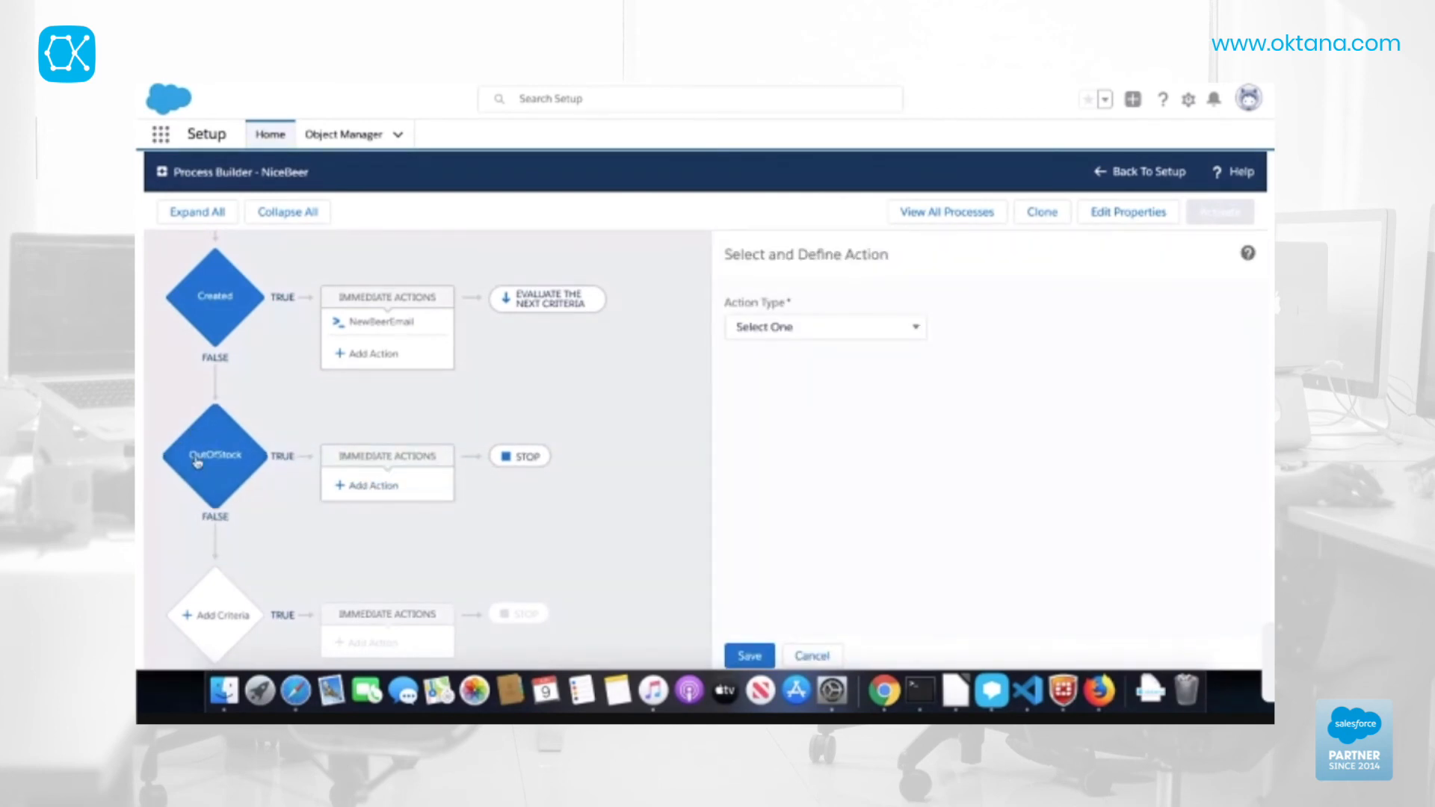
{"action": "left_click", "coordinate": [914, 328]}
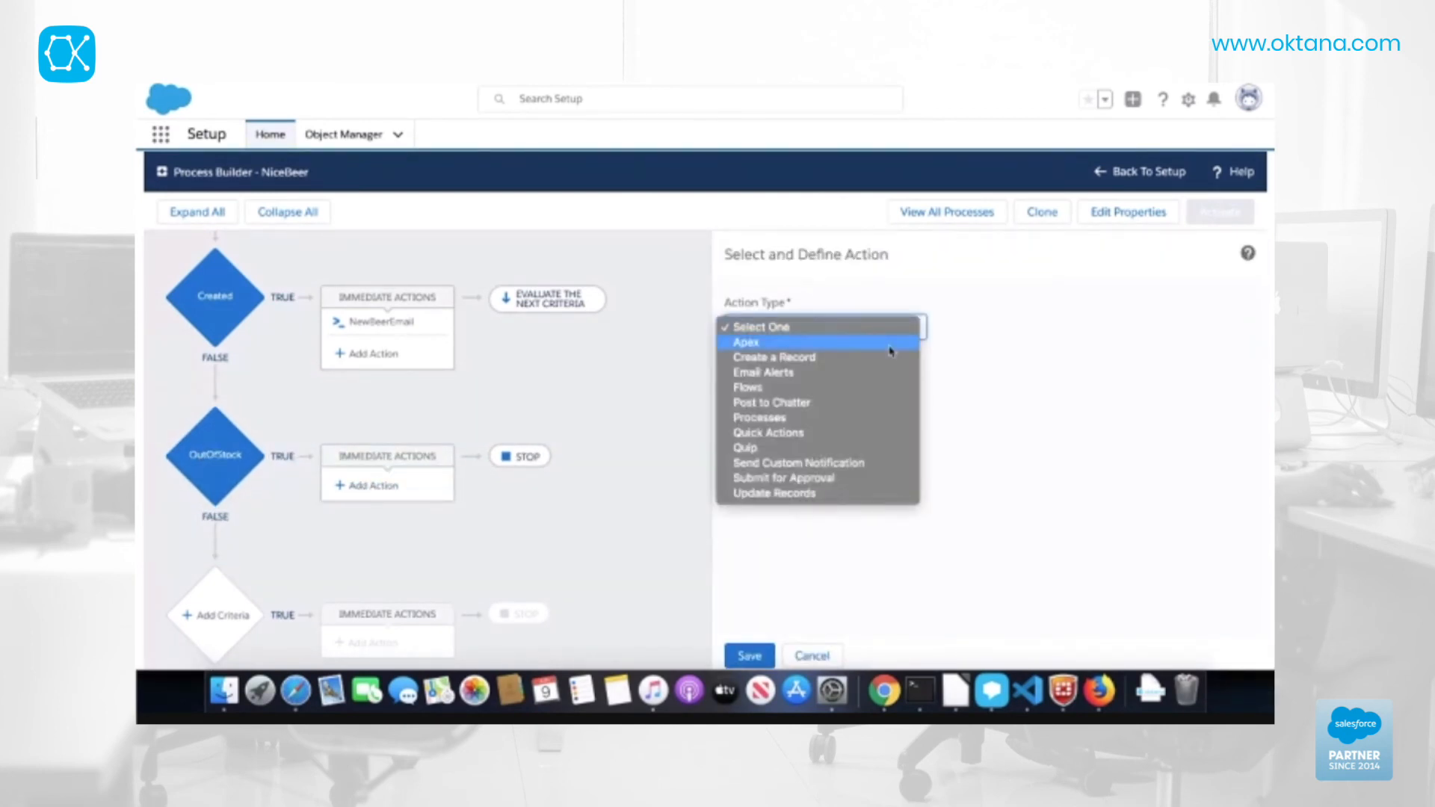
{"action": "left_click", "coordinate": [855, 372]}
{"action": "left_click", "coordinate": [835, 396]}
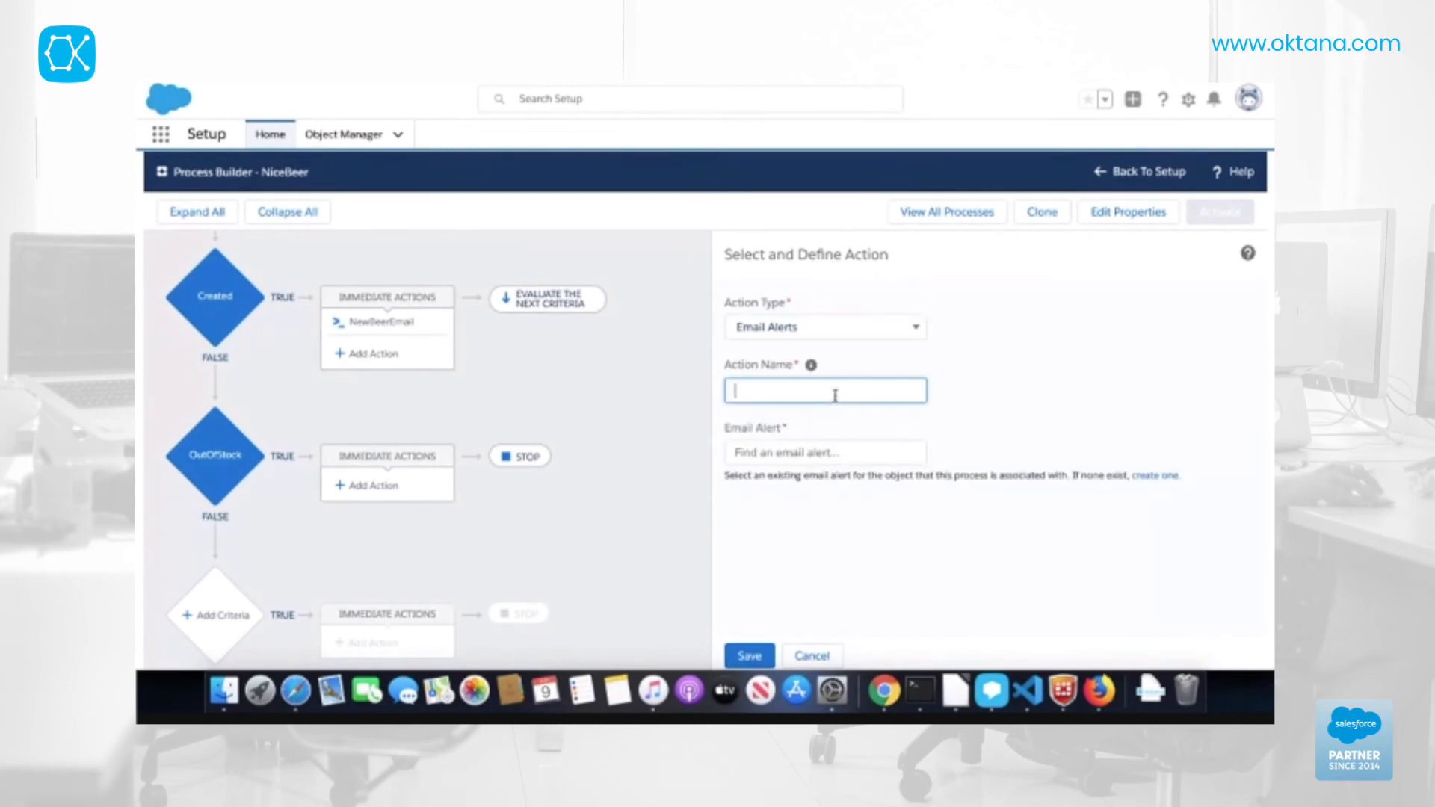
{"action": "type", "text": "EmailManager"}
{"action": "left_click", "coordinate": [806, 452]}
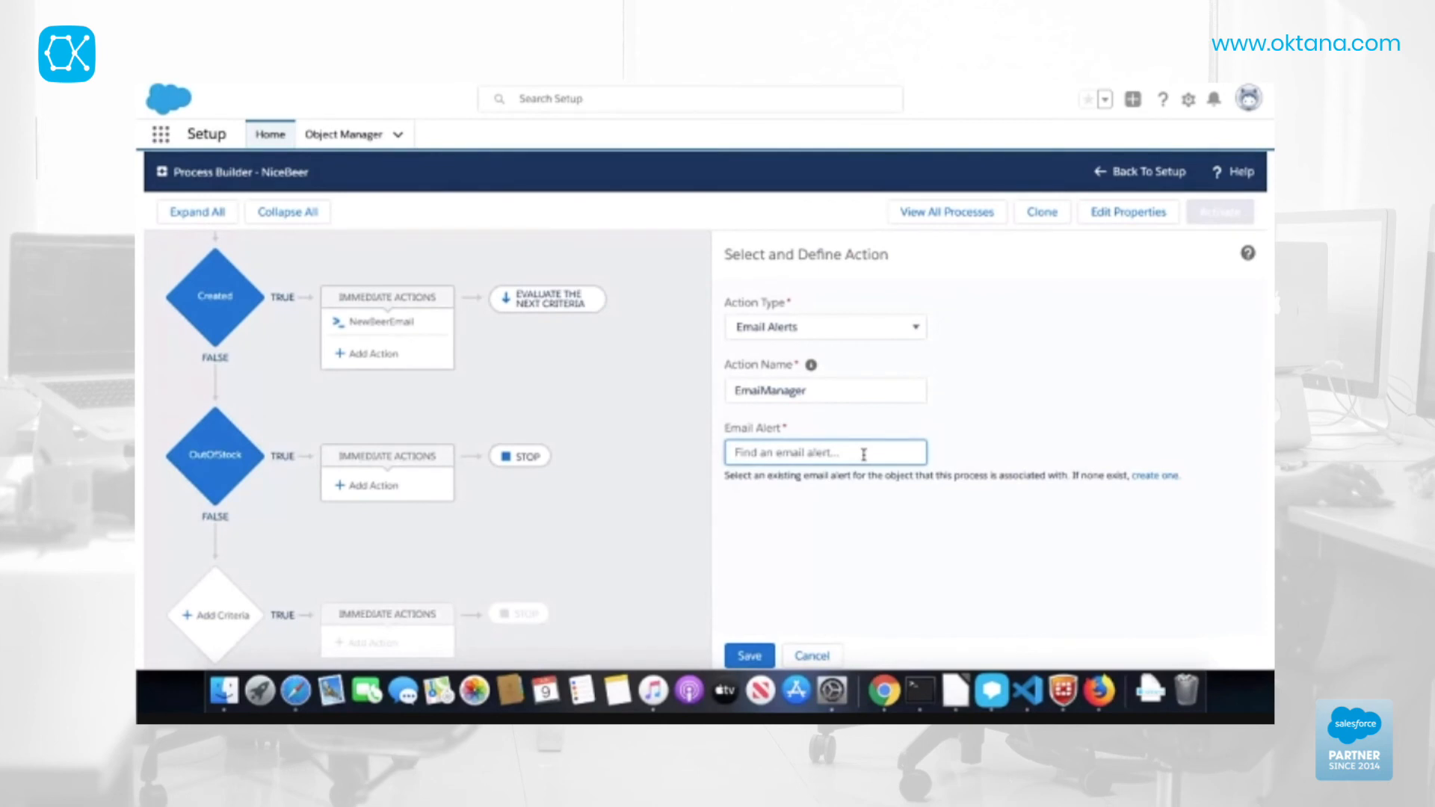
{"action": "type", "text": "Out"}
{"action": "left_click", "coordinate": [841, 482]}
{"action": "left_click", "coordinate": [747, 657]}
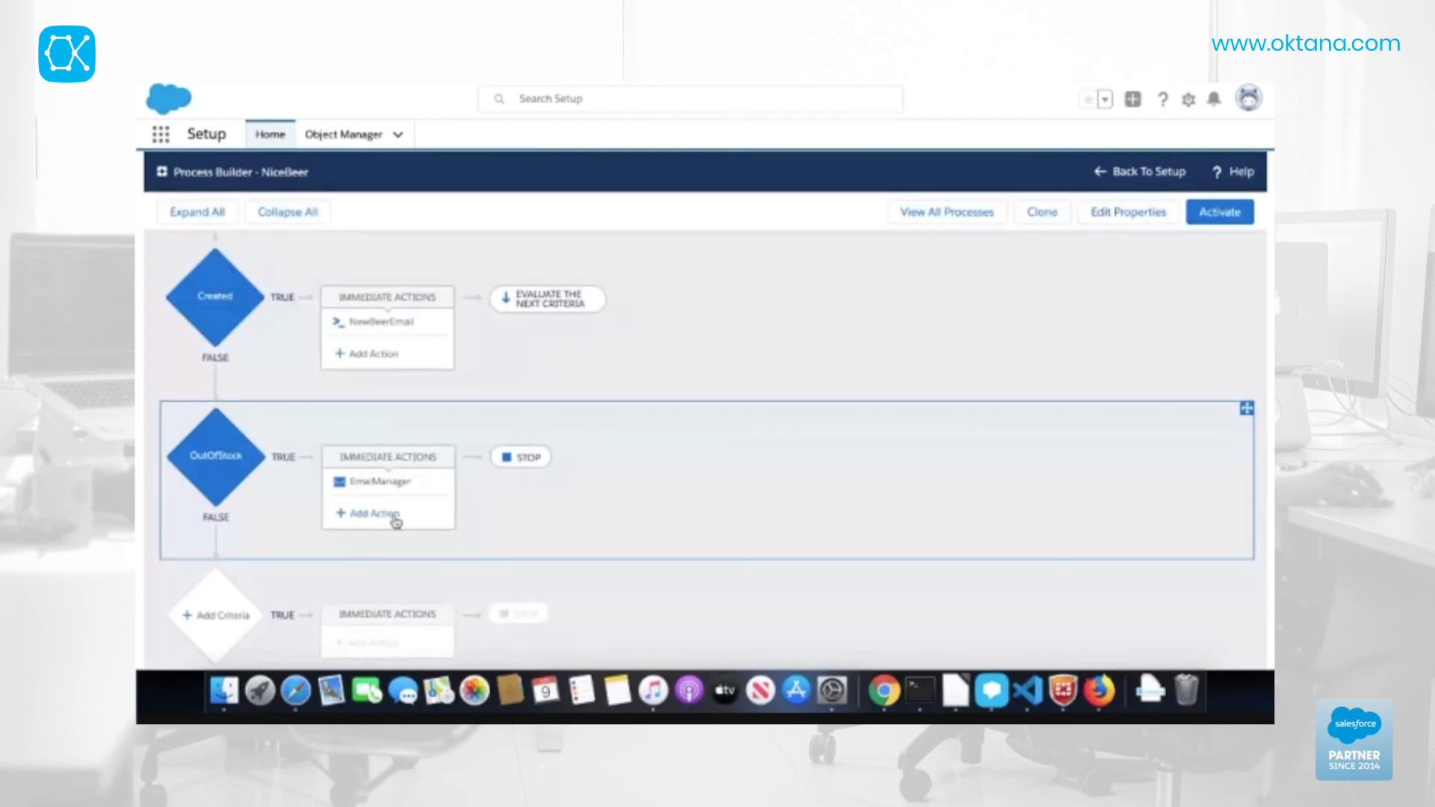
Step: Add a second OutOfStock action of type Post to Chatter, name it PostToChatter, and post it to a User
{"action": "left_click", "coordinate": [396, 521]}
{"action": "left_click", "coordinate": [915, 331]}
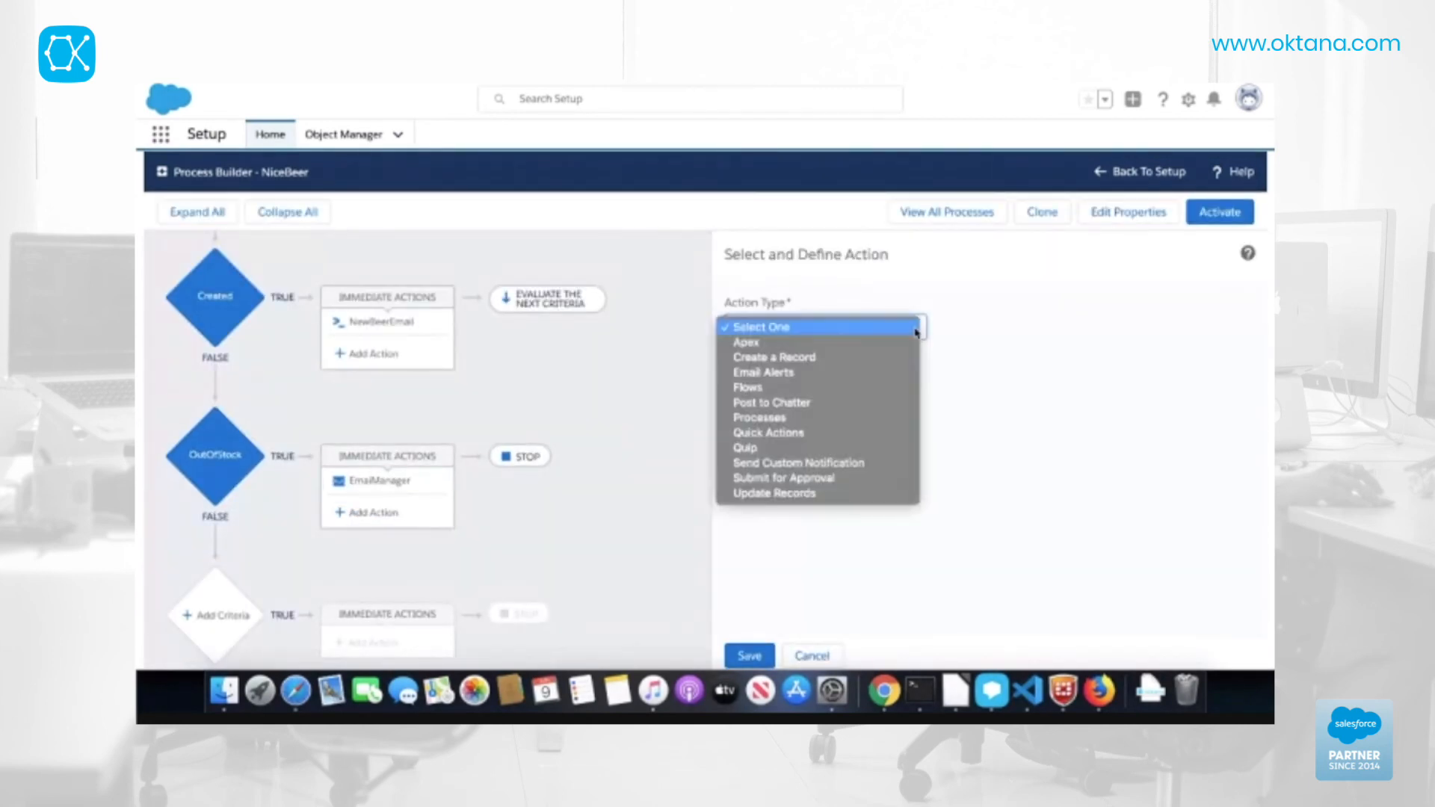
{"action": "left_click", "coordinate": [875, 402]}
{"action": "left_click", "coordinate": [783, 384]}
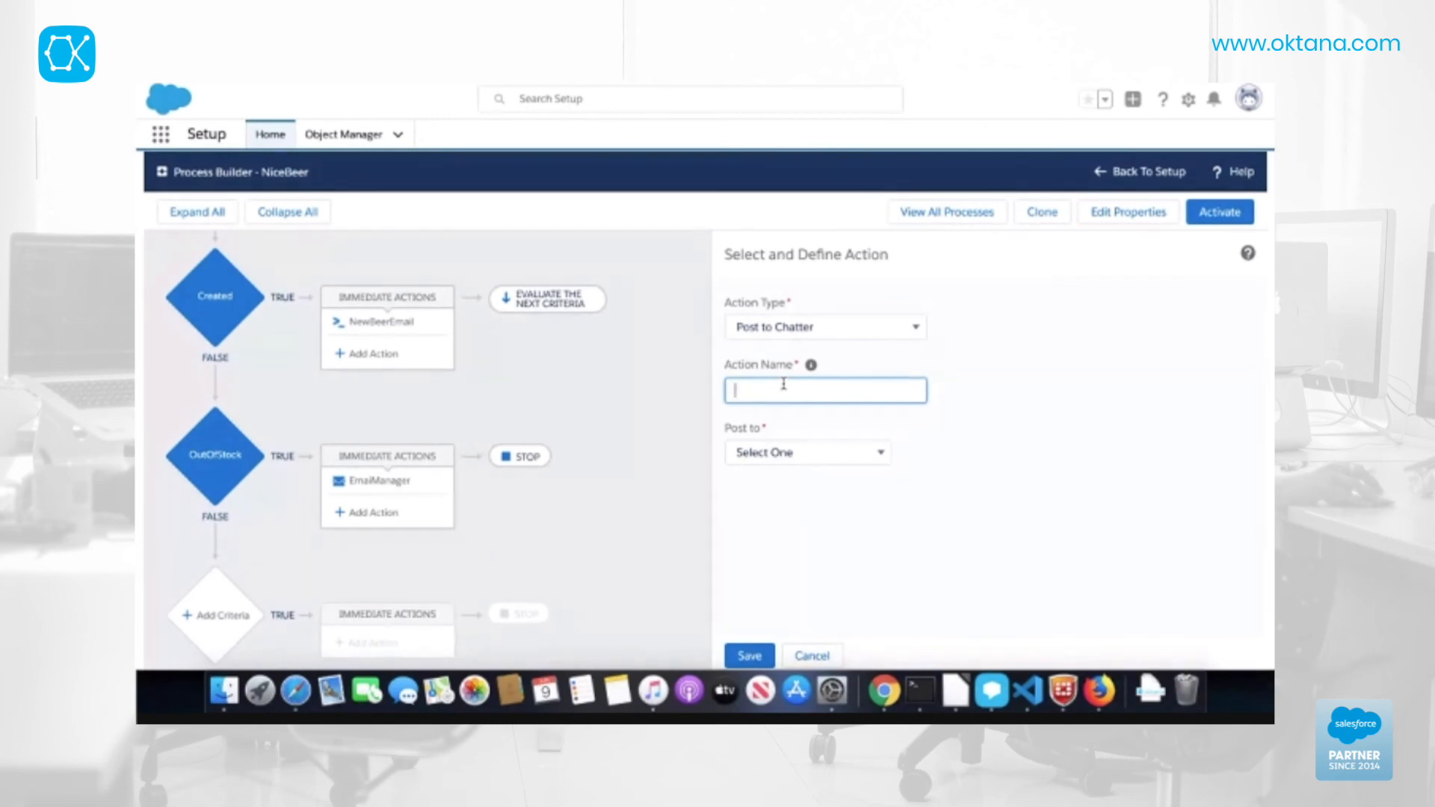
{"action": "type", "text": "PostTo Chatter"}
{"action": "left_click", "coordinate": [788, 462]}
{"action": "left_click", "coordinate": [791, 468]}
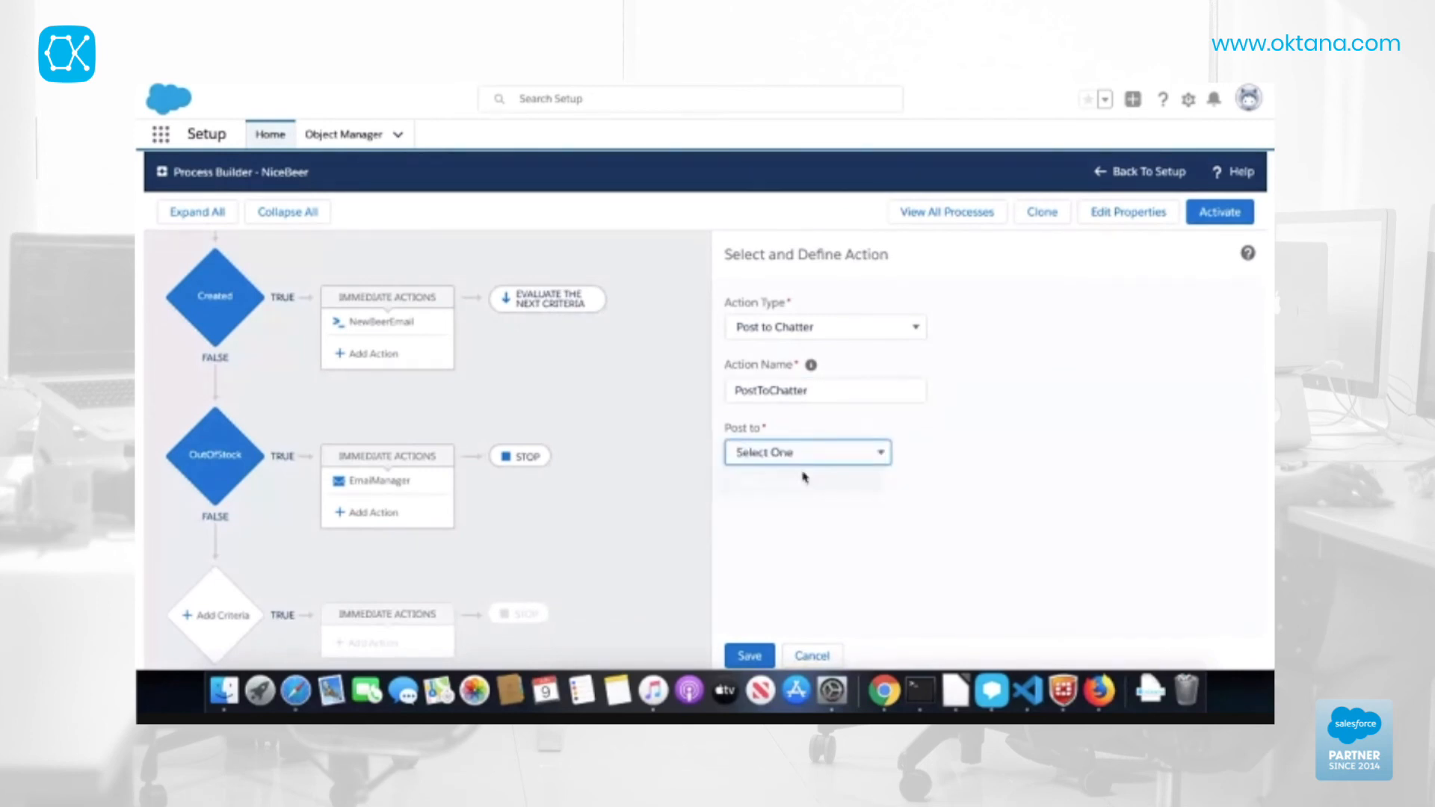
Step: Set the Chatter post's recipient by searching for a user and selecting the intended person's name
{"action": "left_click", "coordinate": [1029, 453]}
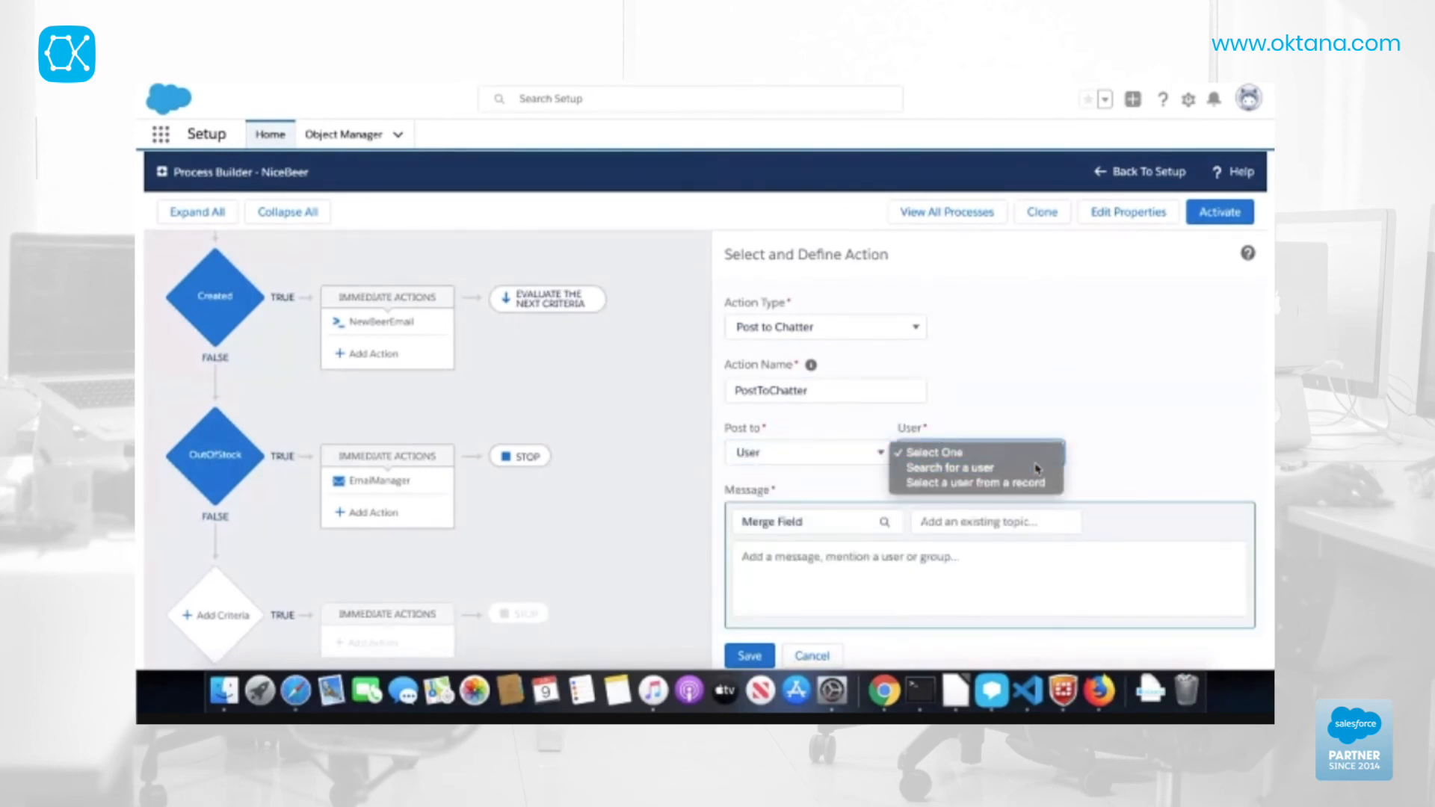
{"action": "left_click", "coordinate": [1035, 468]}
{"action": "left_click", "coordinate": [1179, 453]}
{"action": "type", "text": "B"}
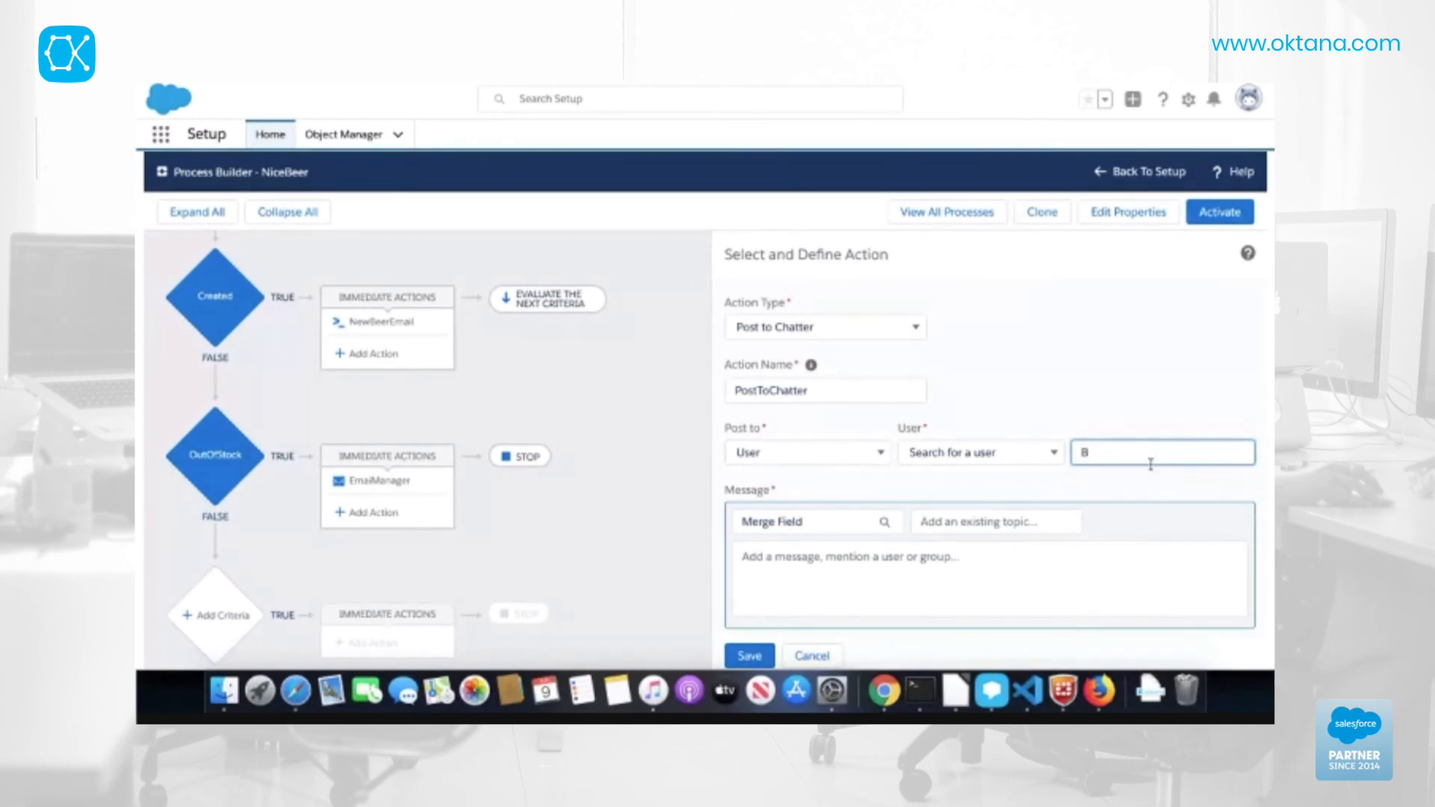
{"action": "type", "text": "r"}
{"action": "left_click", "coordinate": [1145, 486]}
Step: Enter the Chatter message "We are running out of beer." and save the action
{"action": "left_click", "coordinate": [846, 557]}
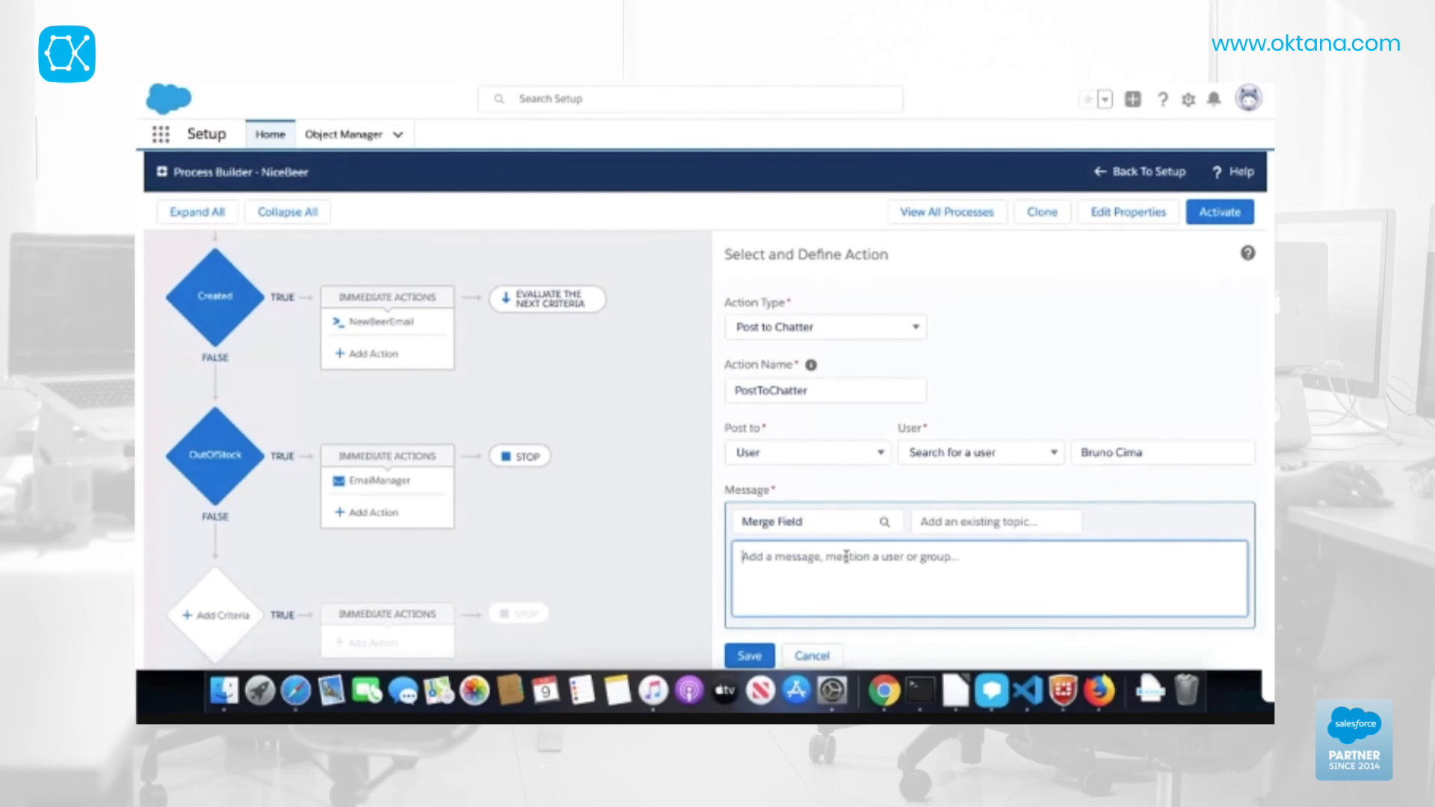
{"action": "type", "text": "W"}
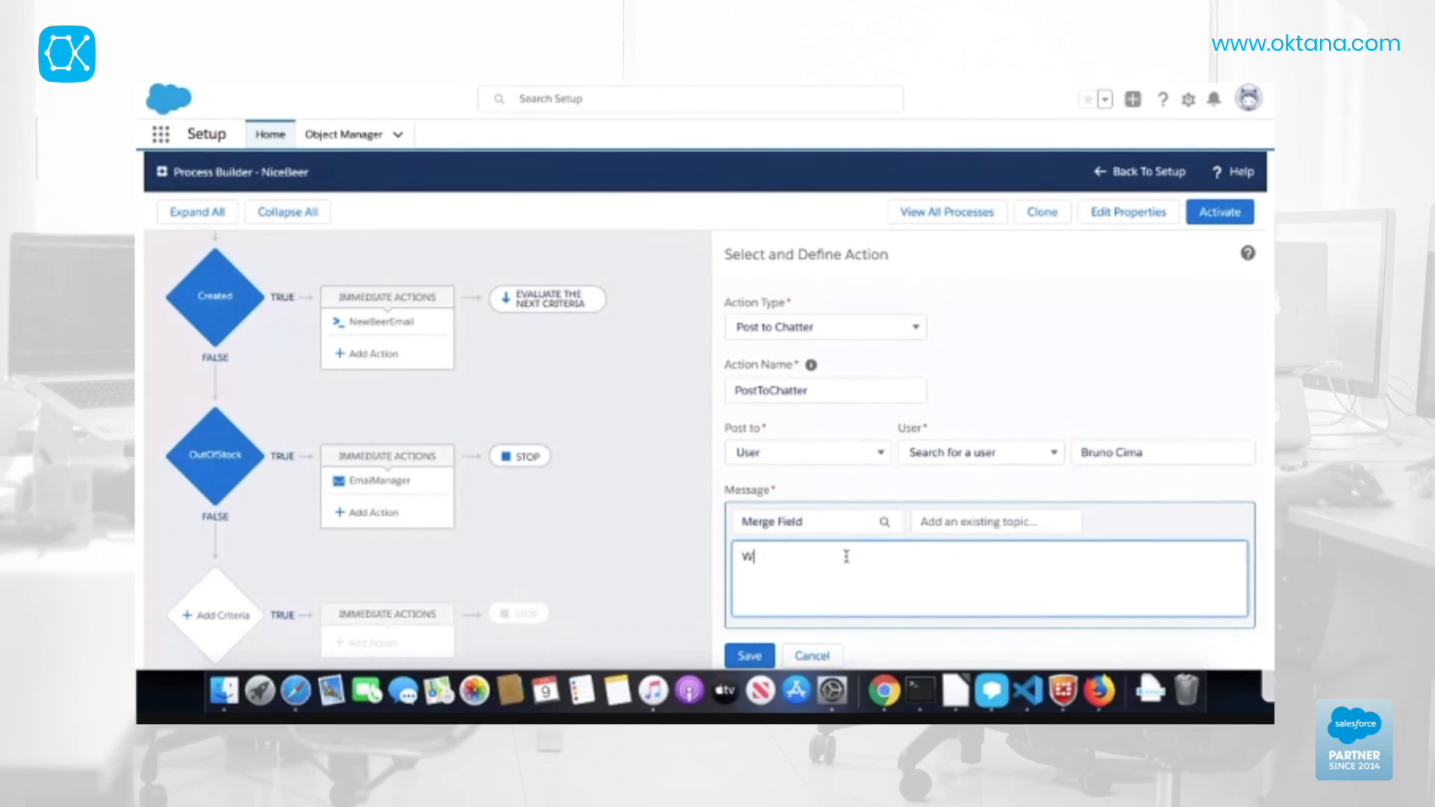
{"action": "type", "text": "e are running out of be"}
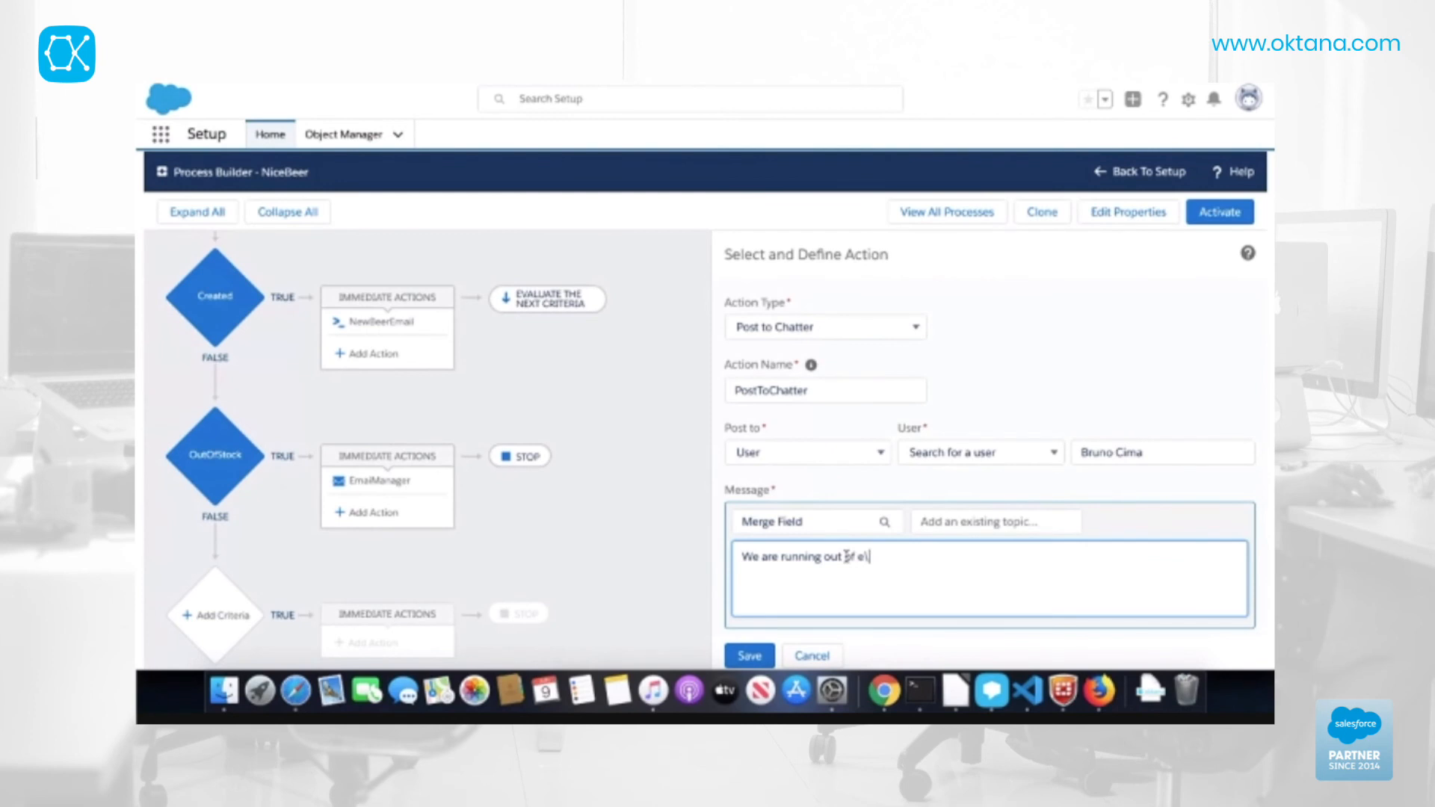
{"action": "type", "text": " beer."}
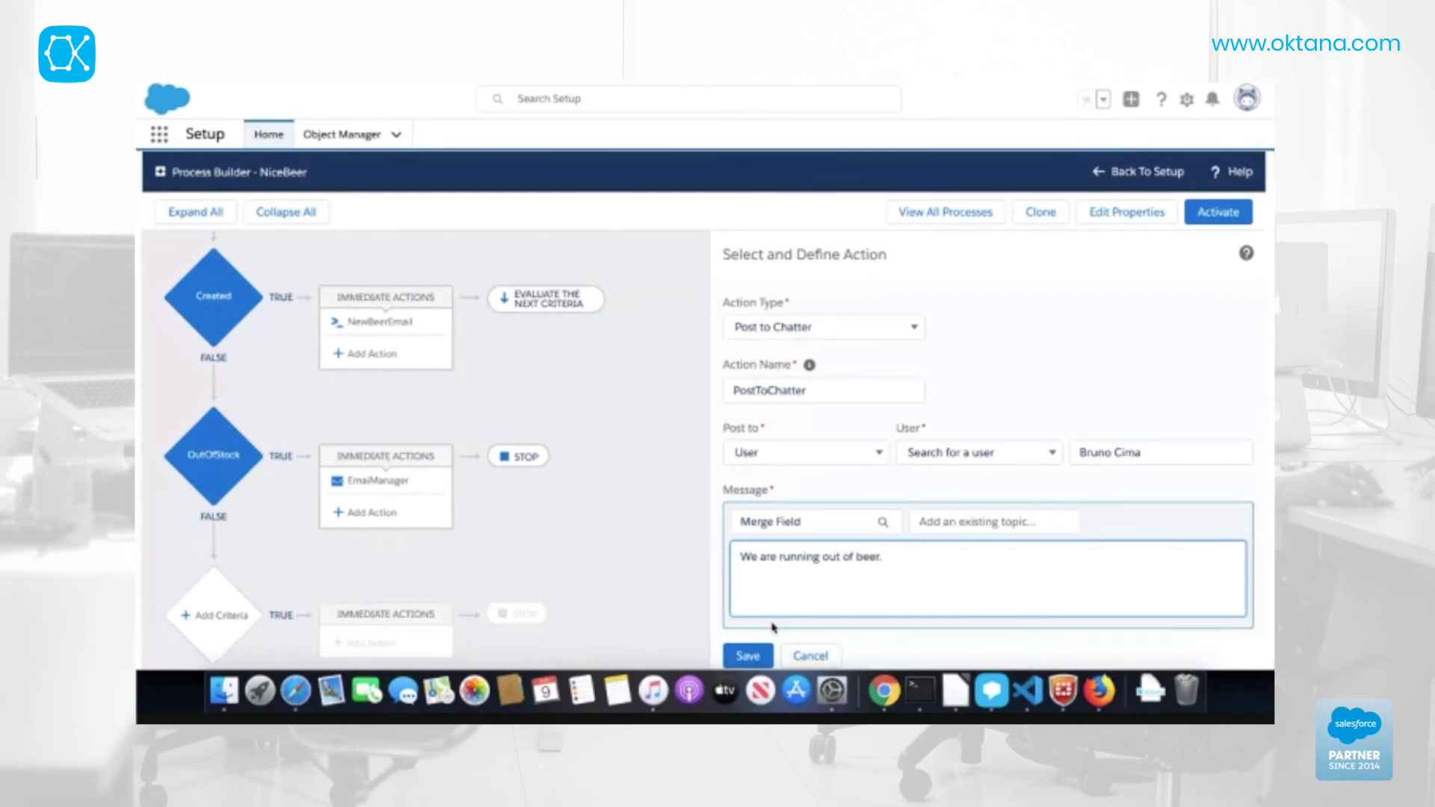
{"action": "scroll", "coordinate": [872, 538], "scroll_direction": "down", "scroll_amount": 1}
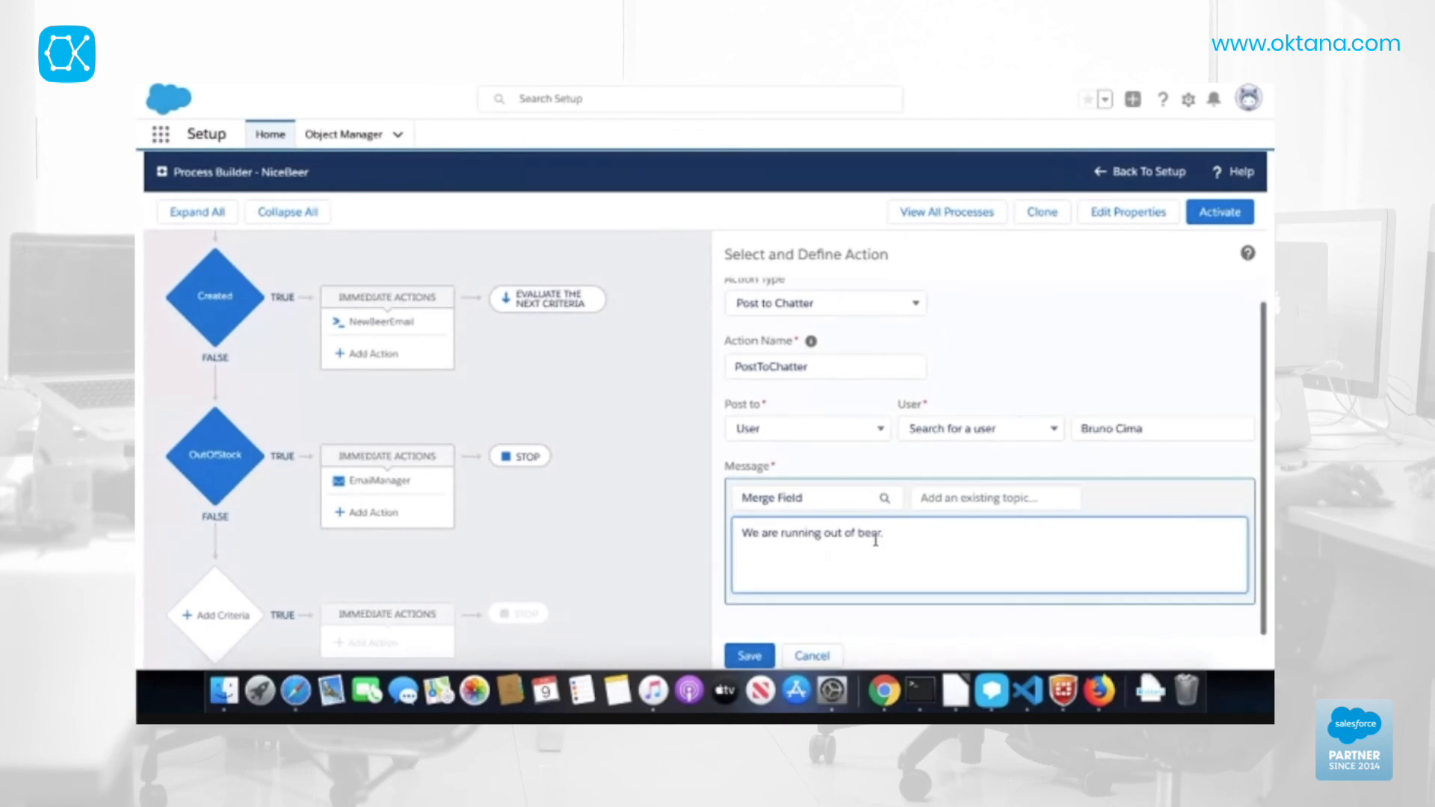
{"action": "left_click", "coordinate": [757, 653]}
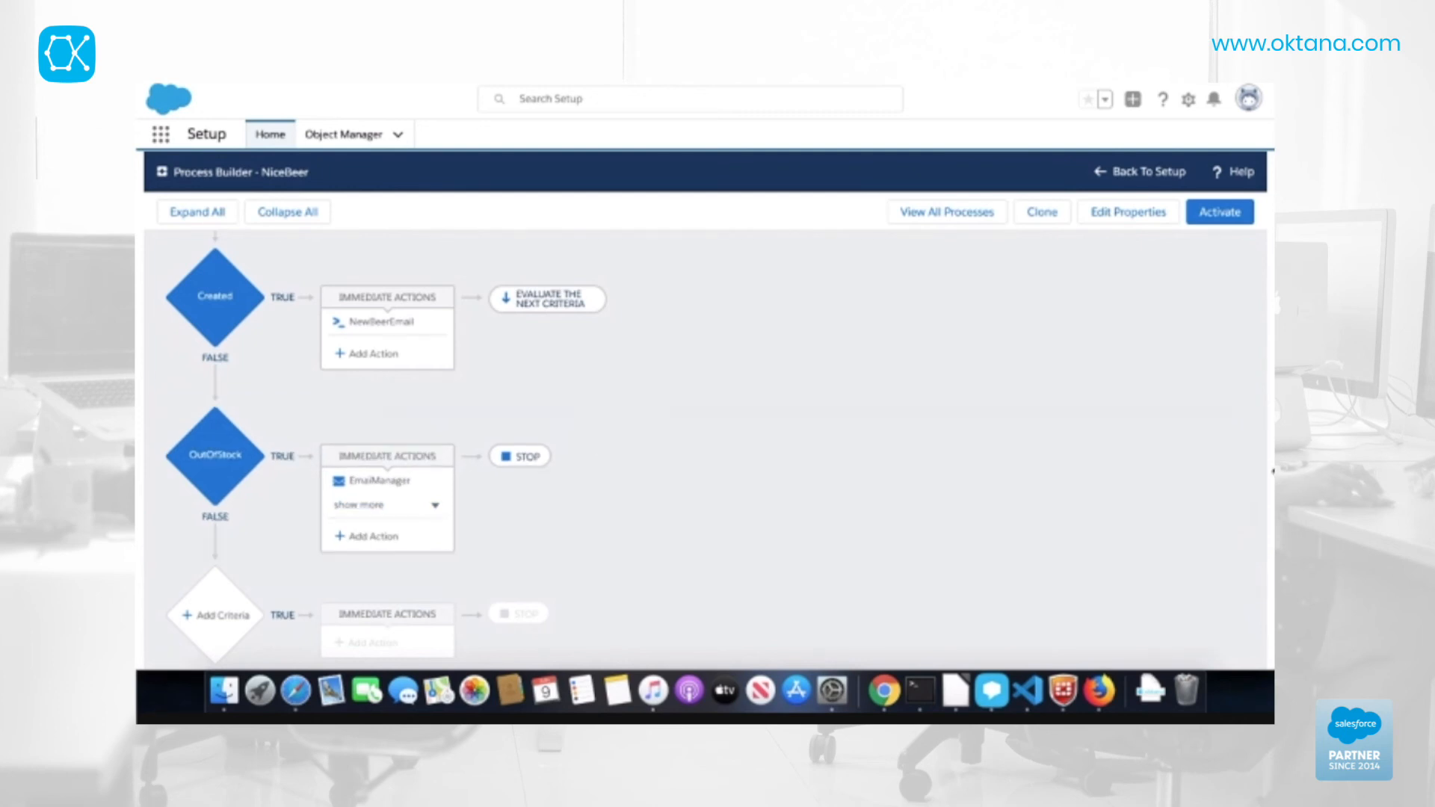
Step: Activate the NiceBeer process and confirm the version activation
{"action": "left_click", "coordinate": [1198, 217]}
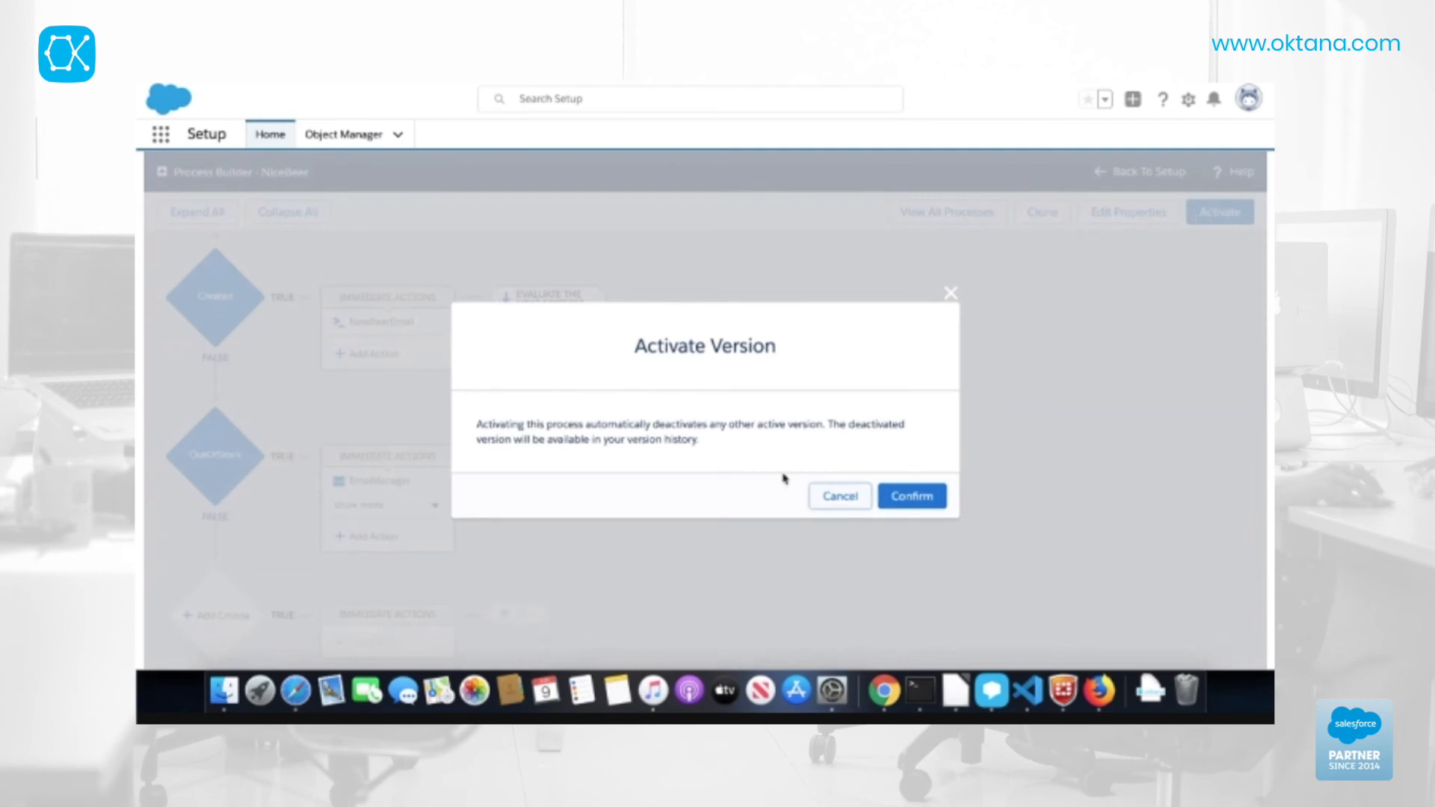
{"action": "left_click", "coordinate": [914, 496]}
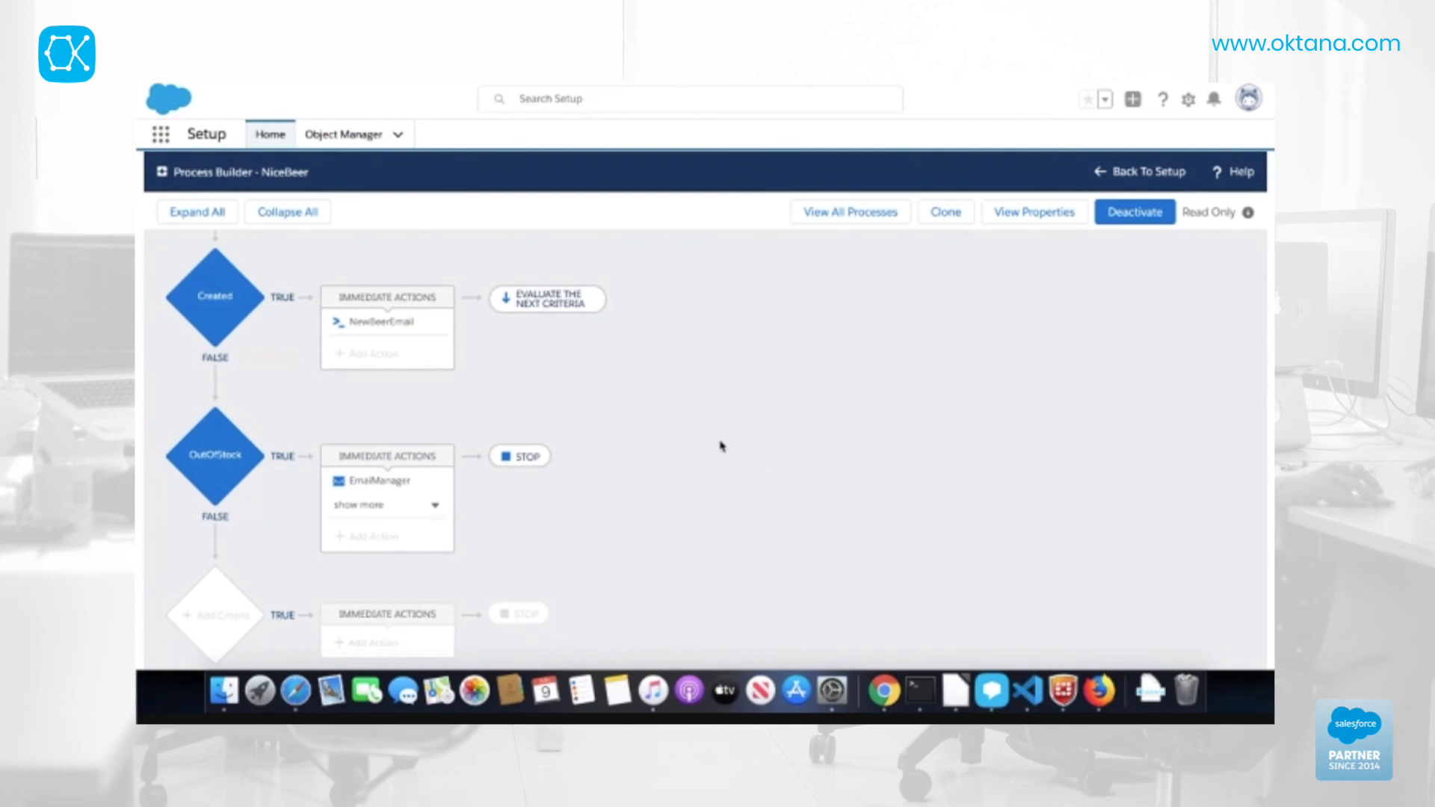
Step: Review the flow of the activated NiceBeer process and expand the full list of OutOfStock immediate actions
{"action": "left_click", "coordinate": [518, 457]}
{"action": "scroll", "coordinate": [472, 368], "scroll_direction": "up", "scroll_amount": 3}
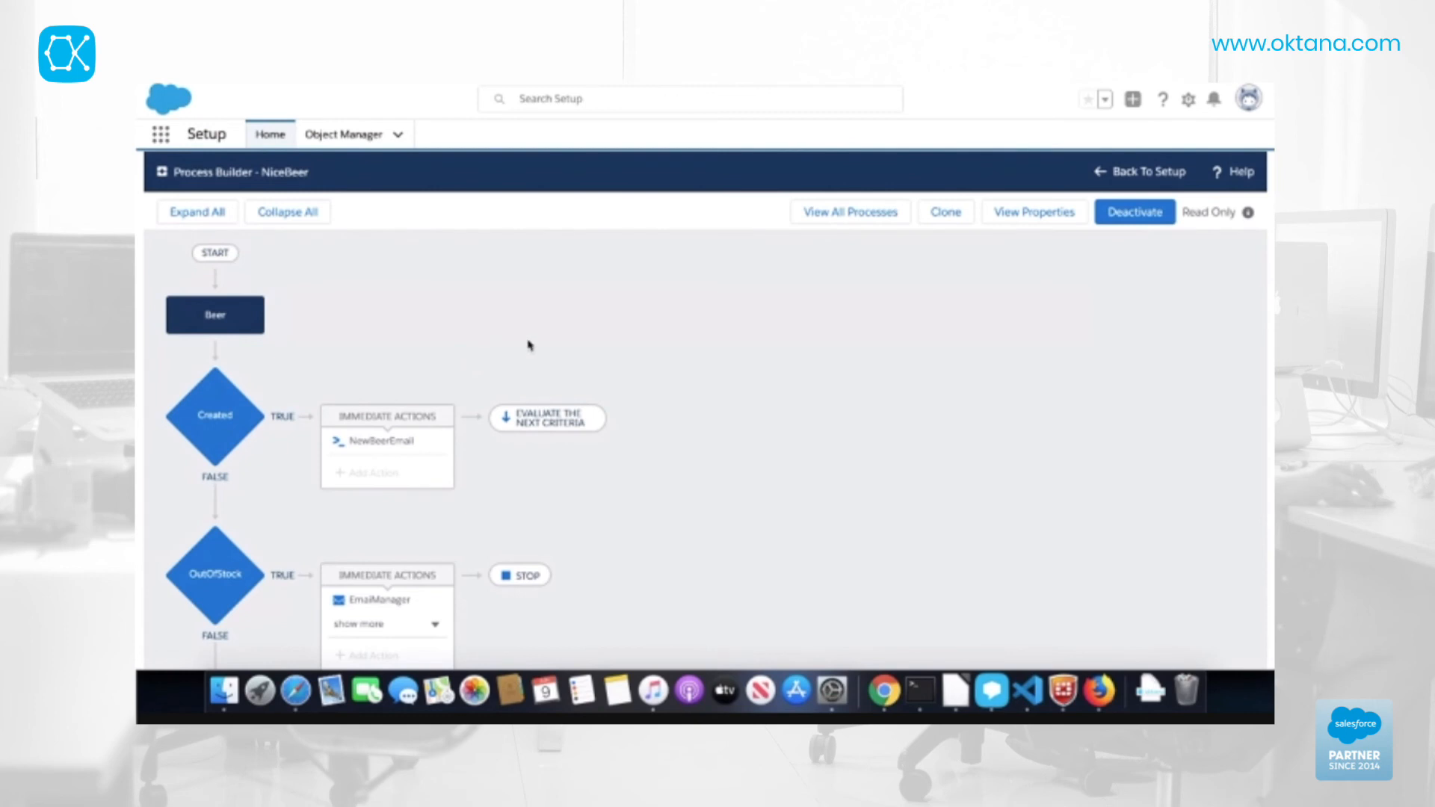
{"action": "scroll", "coordinate": [672, 379], "scroll_direction": "down", "scroll_amount": 3}
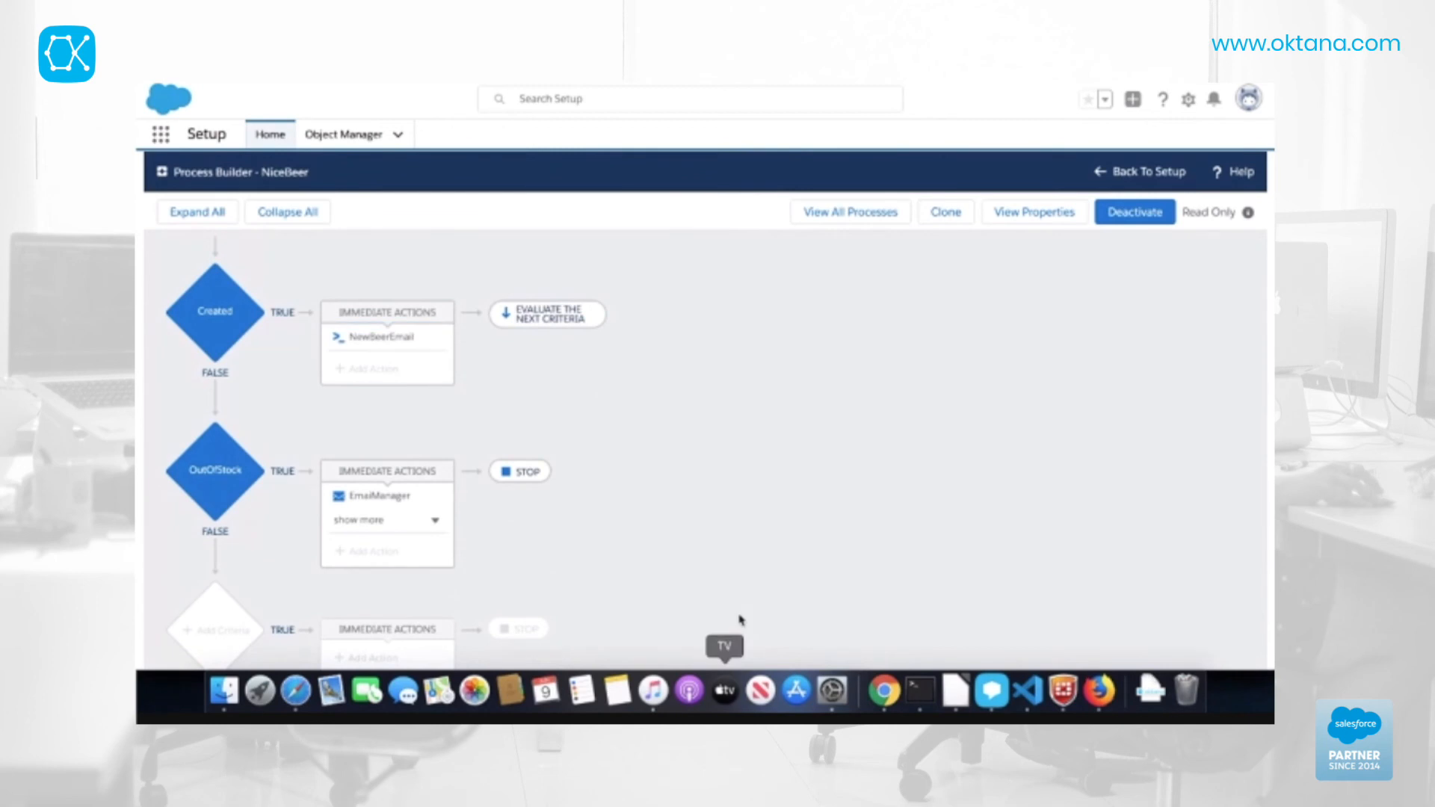
{"action": "scroll", "coordinate": [459, 415], "scroll_direction": "down", "scroll_amount": 1}
{"action": "scroll", "coordinate": [458, 415], "scroll_direction": "down", "scroll_amount": 1}
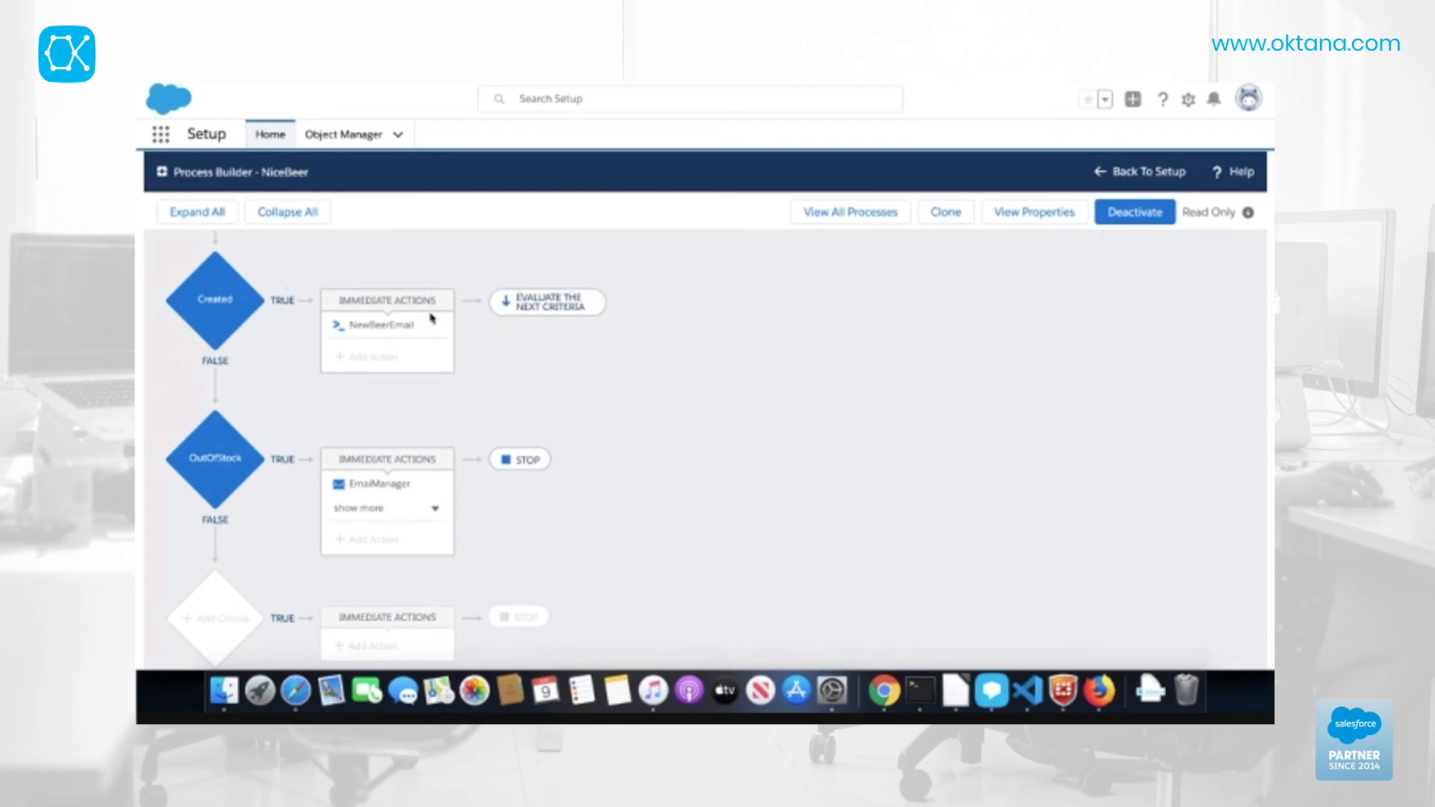
{"action": "scroll", "coordinate": [663, 328], "scroll_direction": "down", "scroll_amount": 1}
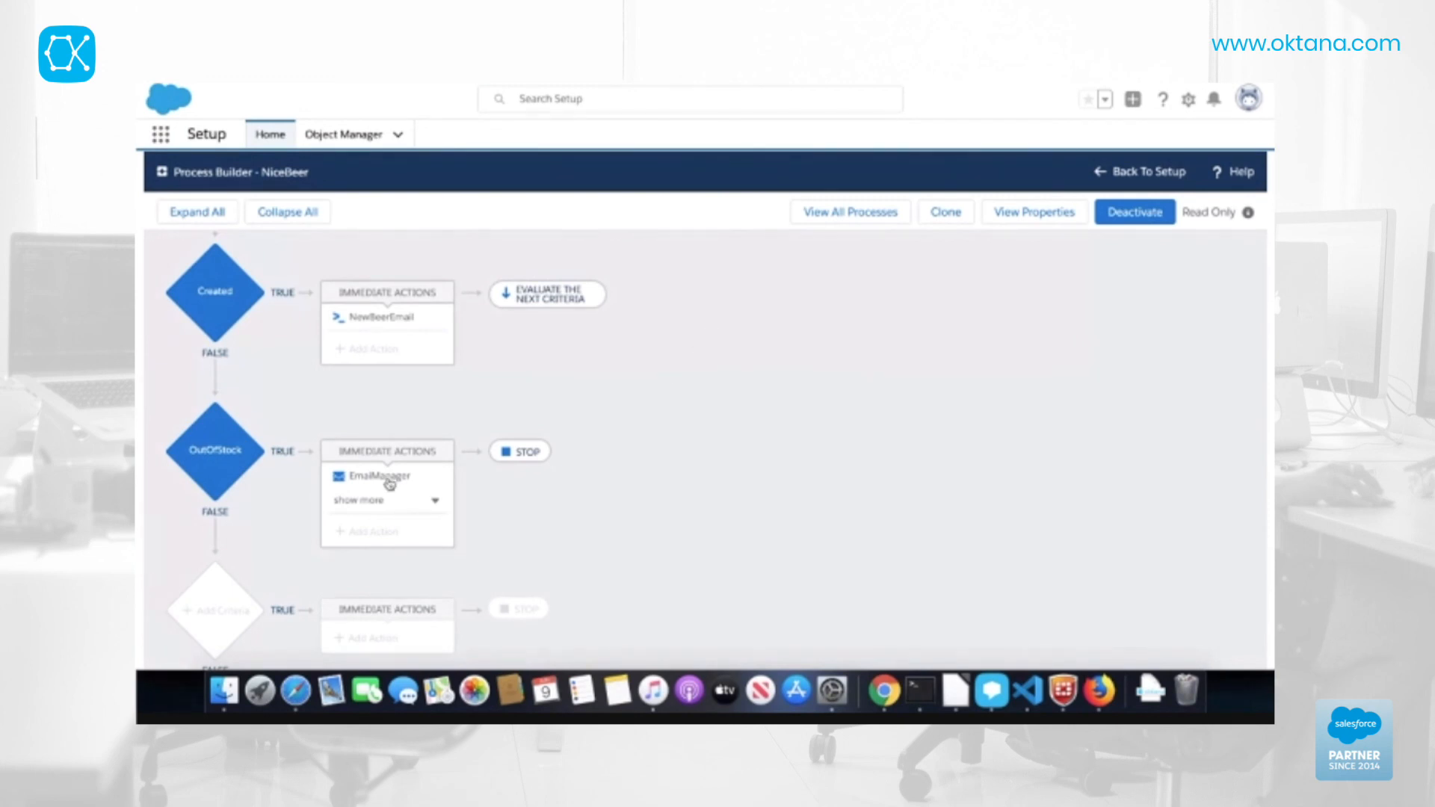
{"action": "left_click", "coordinate": [430, 500]}
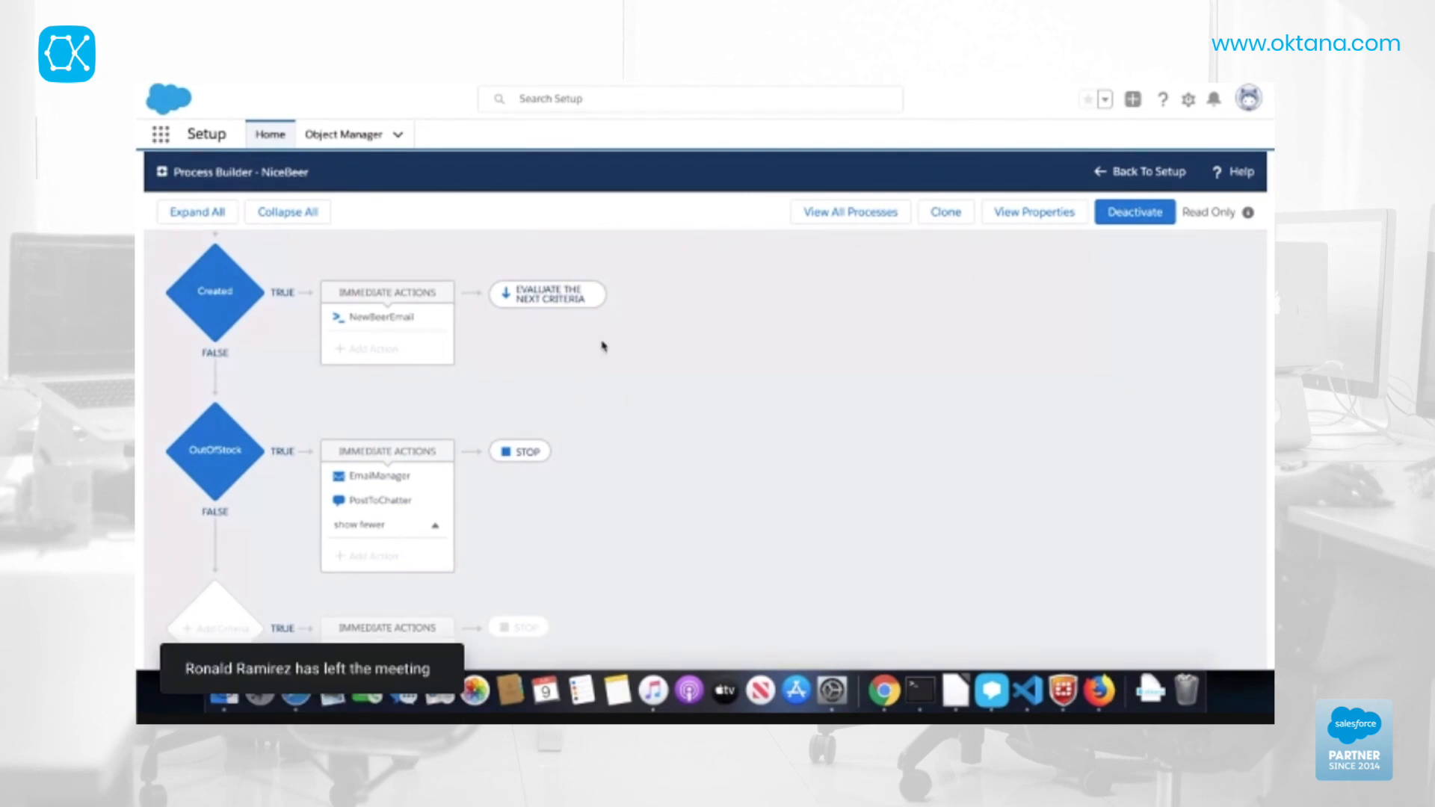
{"action": "scroll", "coordinate": [837, 362], "scroll_direction": "up", "scroll_amount": 1}
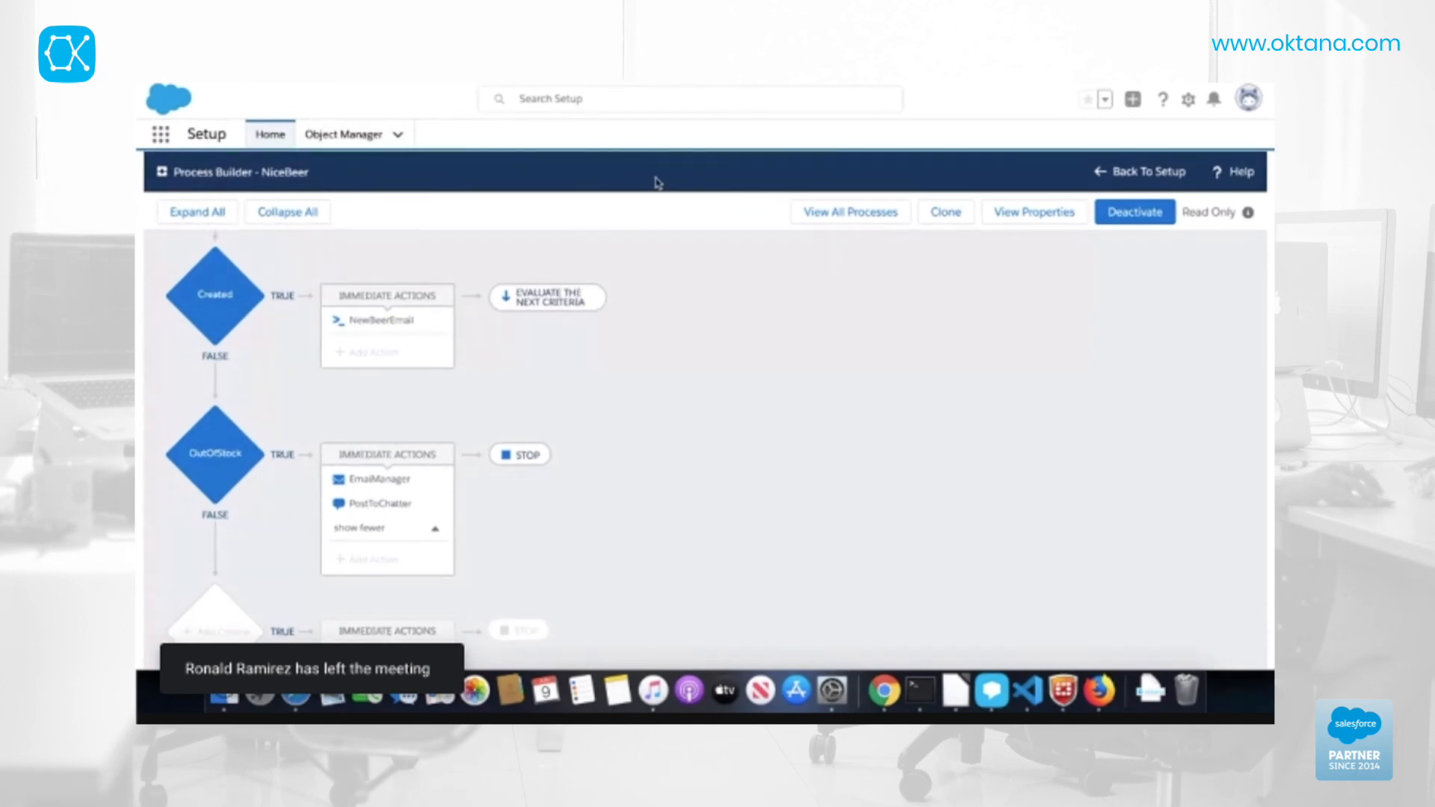
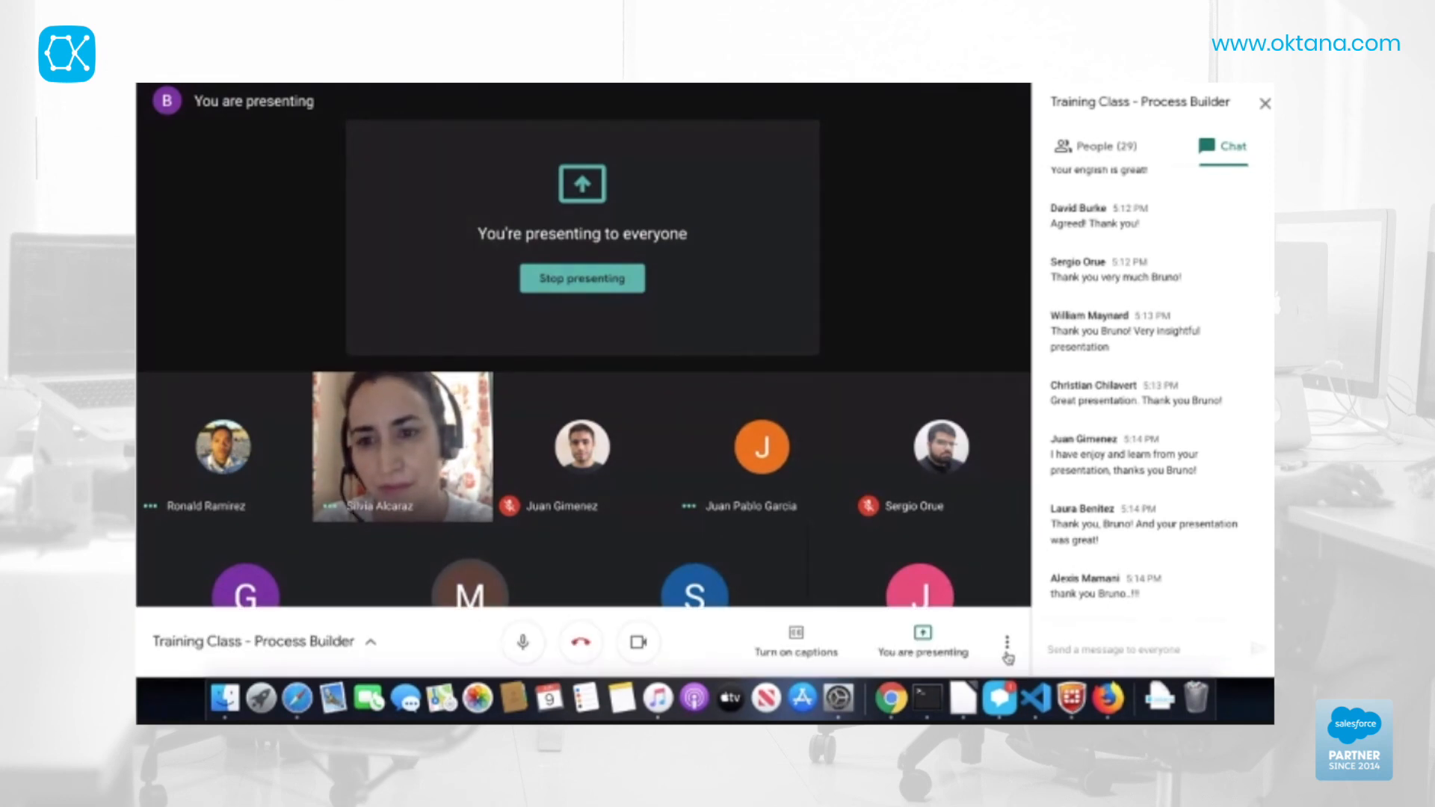
Step: Switch to the slide presentation to view the Automation Tools slide and return to the video meeting
{"action": "left_click", "coordinate": [961, 700]}
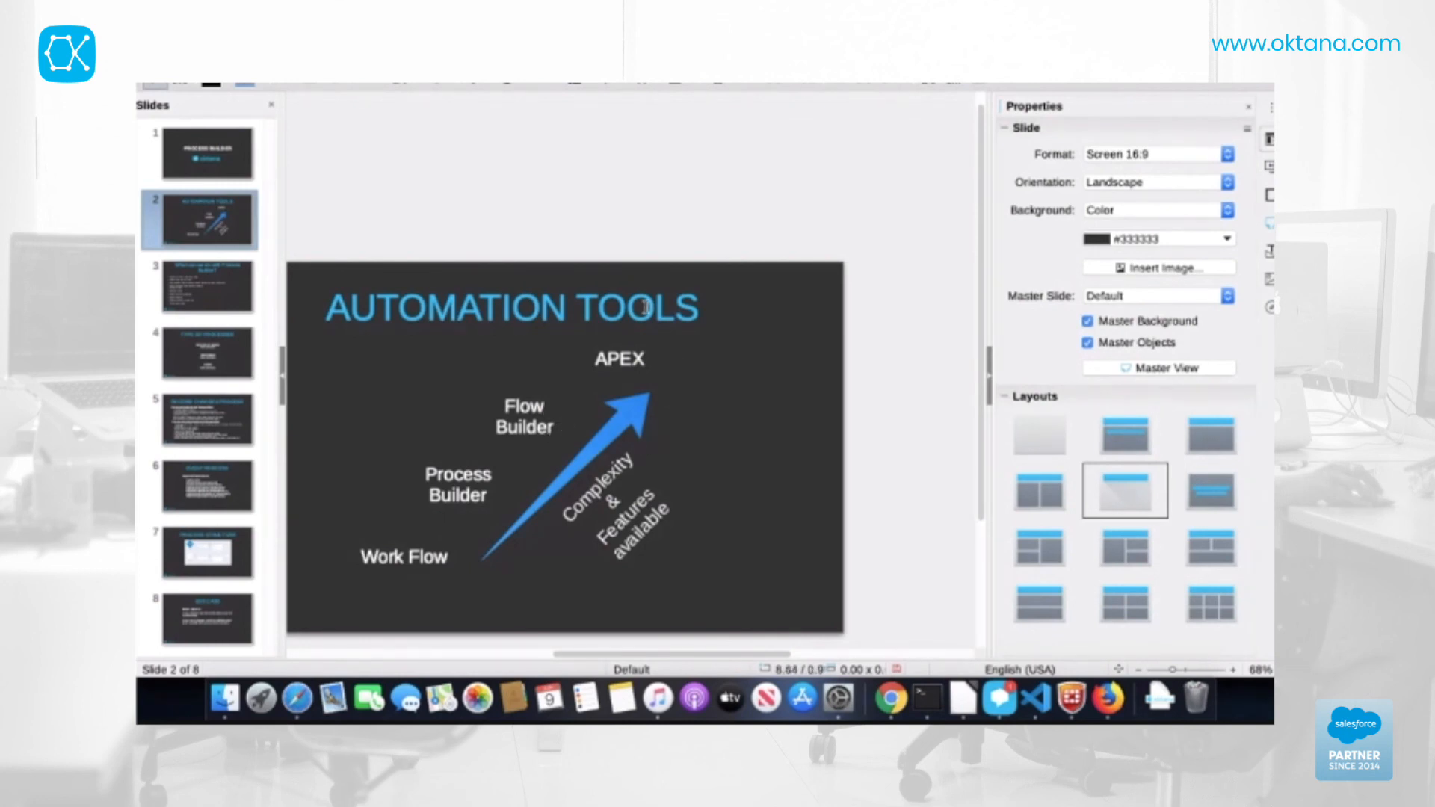
{"action": "left_click", "coordinate": [1005, 701]}
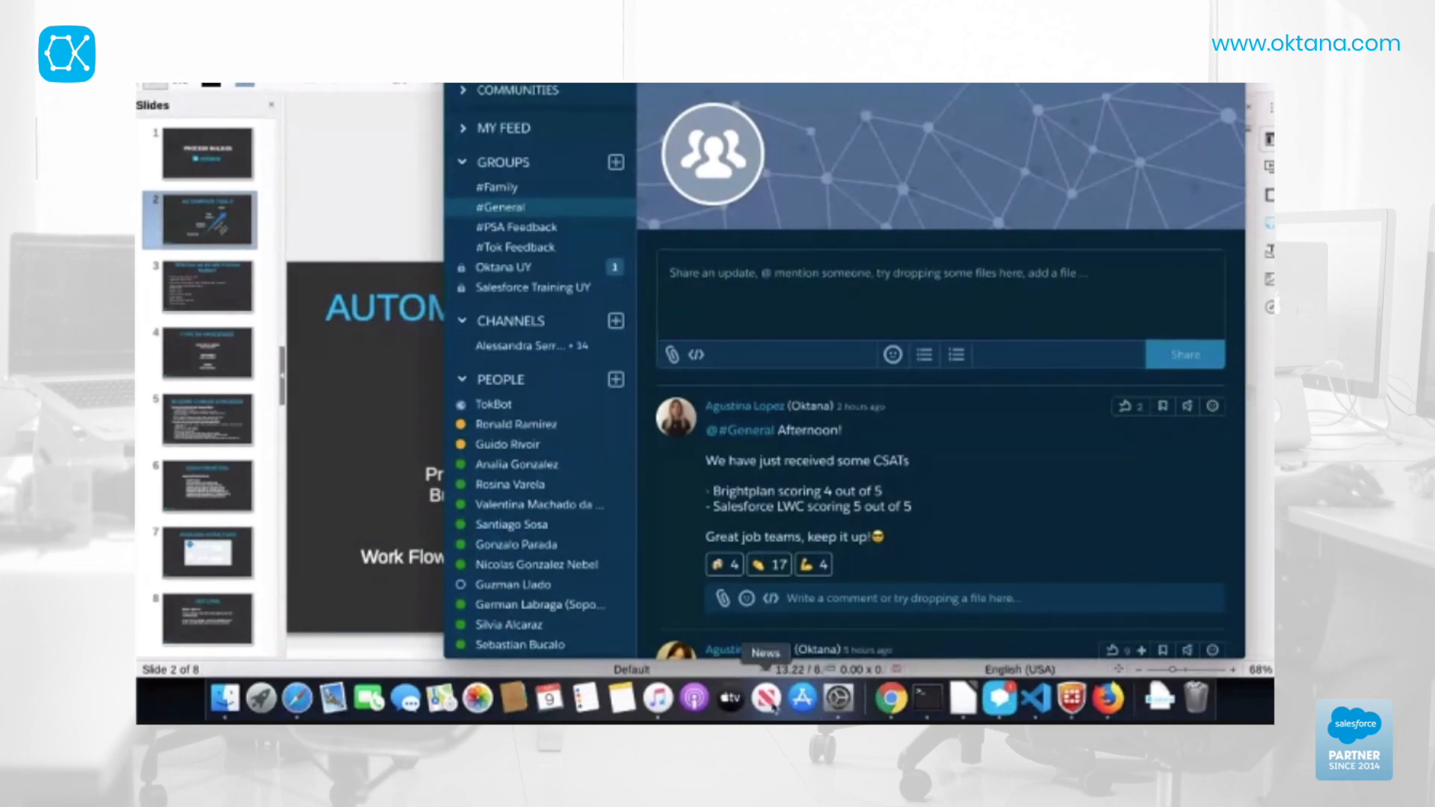
{"action": "left_click", "coordinate": [334, 125]}
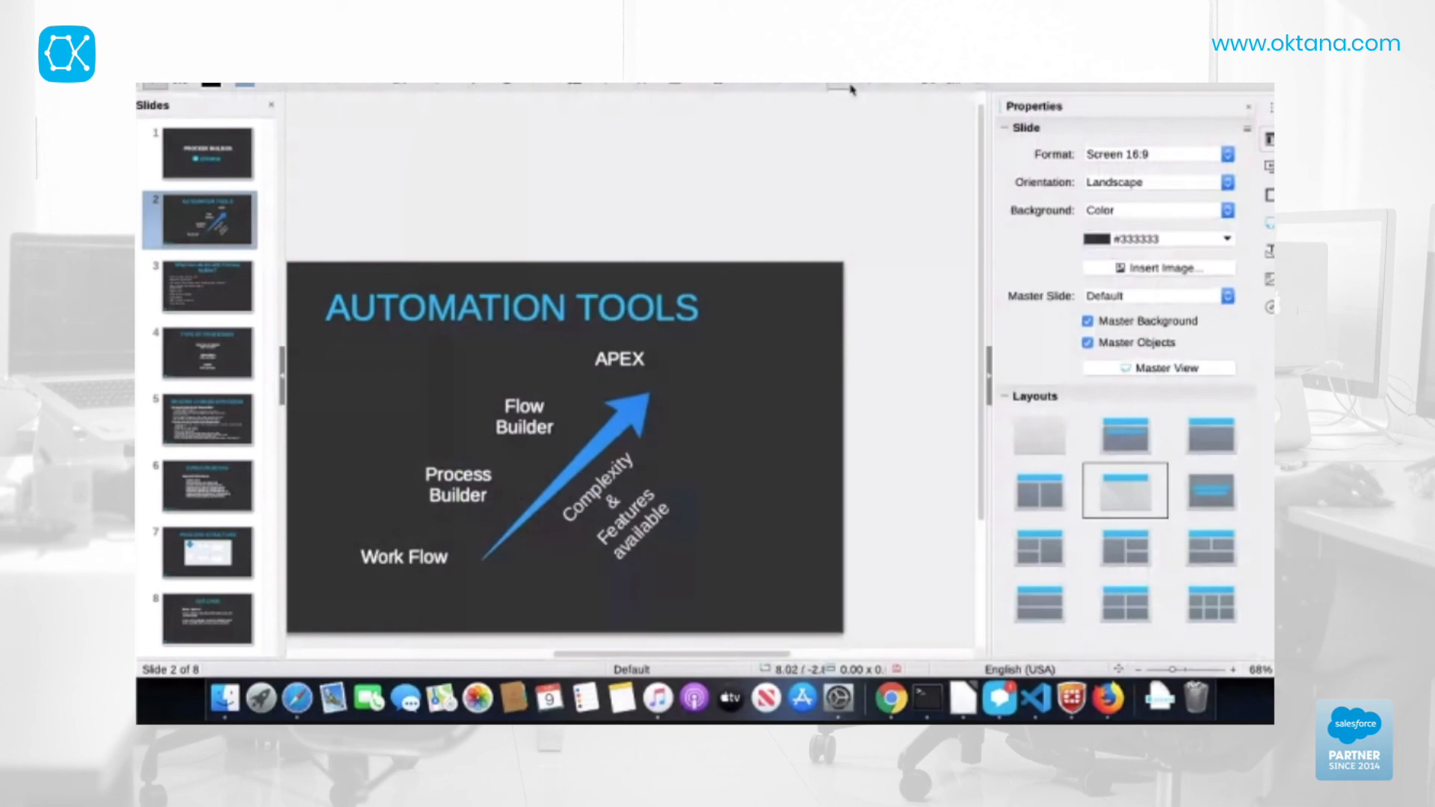
{"action": "left_click", "coordinate": [891, 698]}
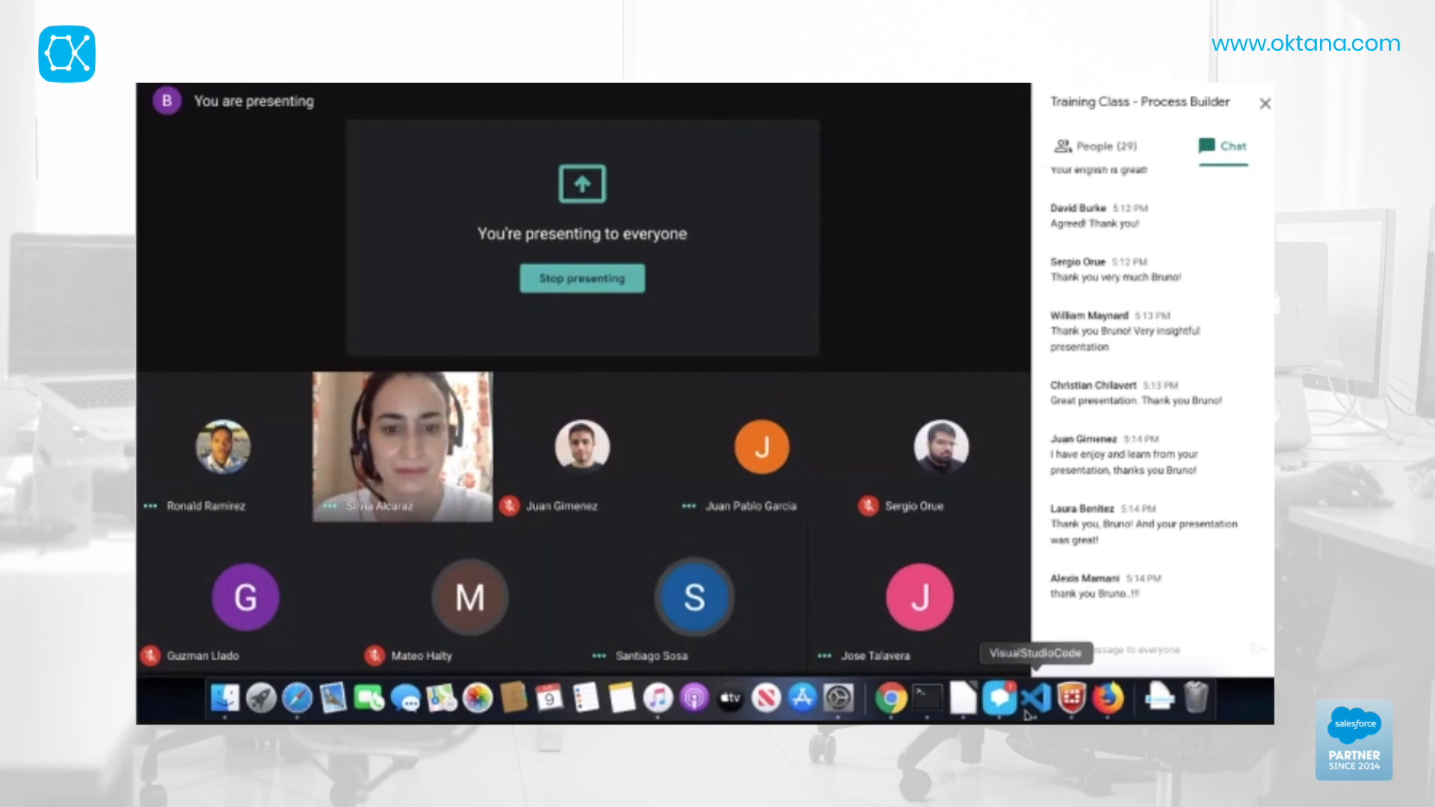
{"action": "mouse_move", "coordinate": [811, 602]}
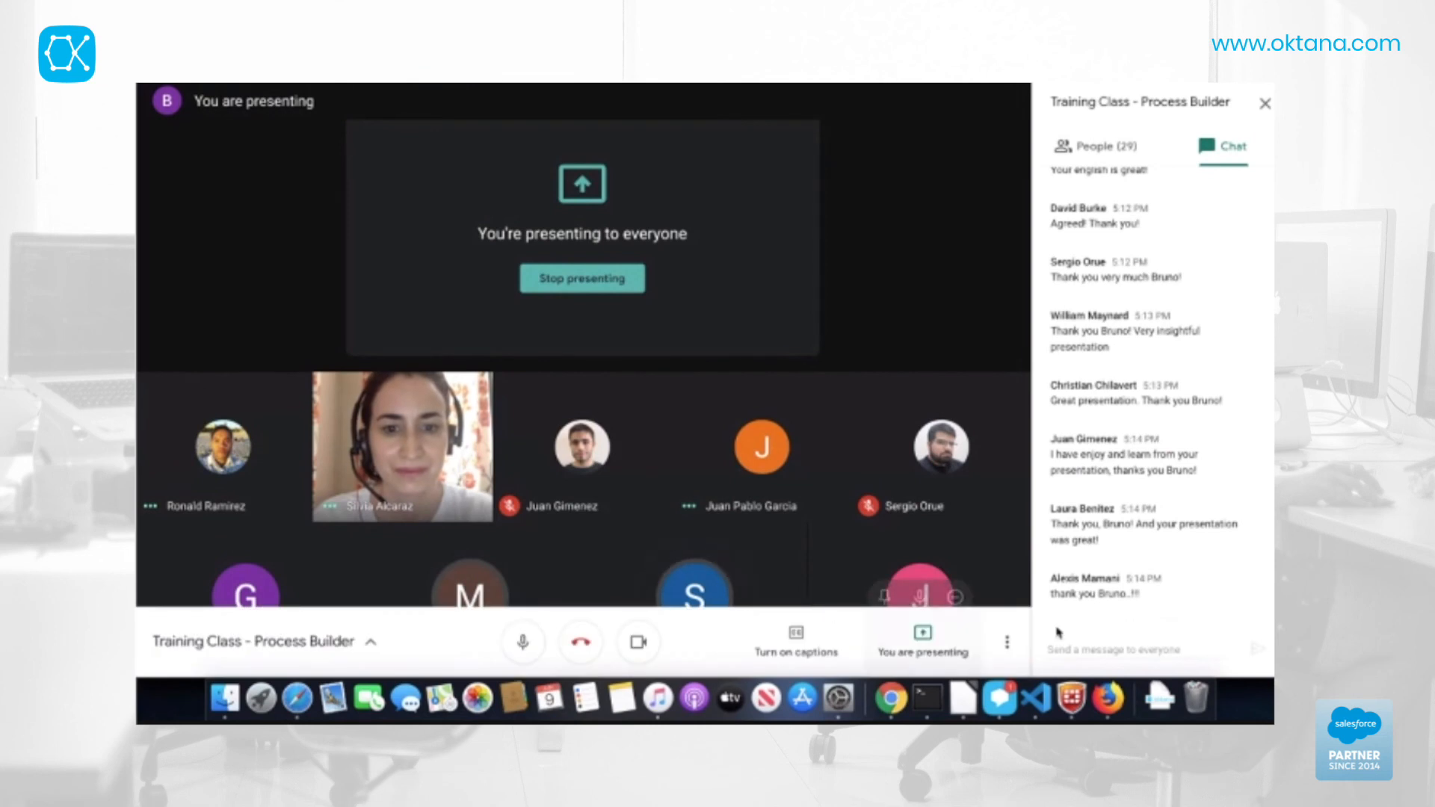